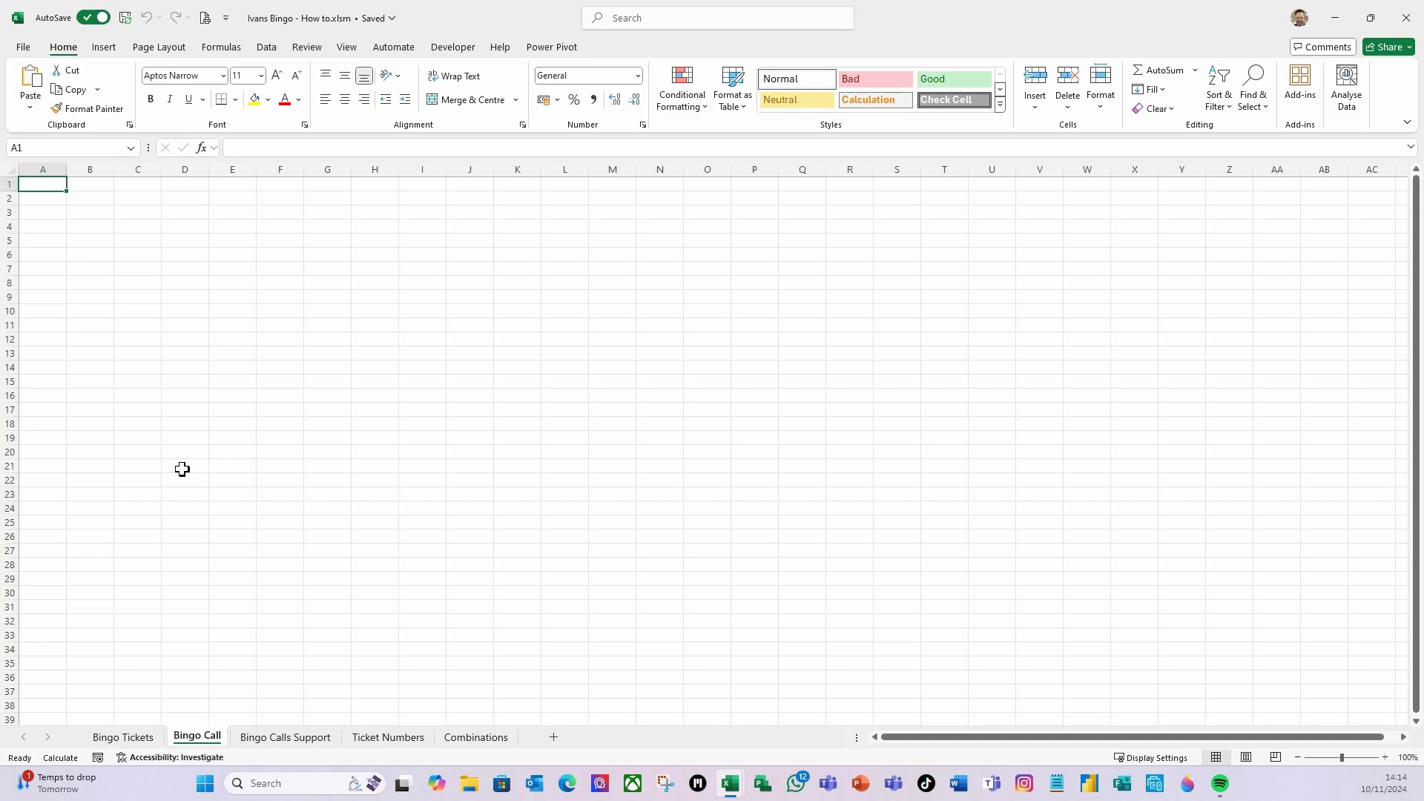
# - Review the numbers and calls listed on the Bingo Calls Support sheet and view the Ticket Numbers sheet
pyautogui.click(303, 742)
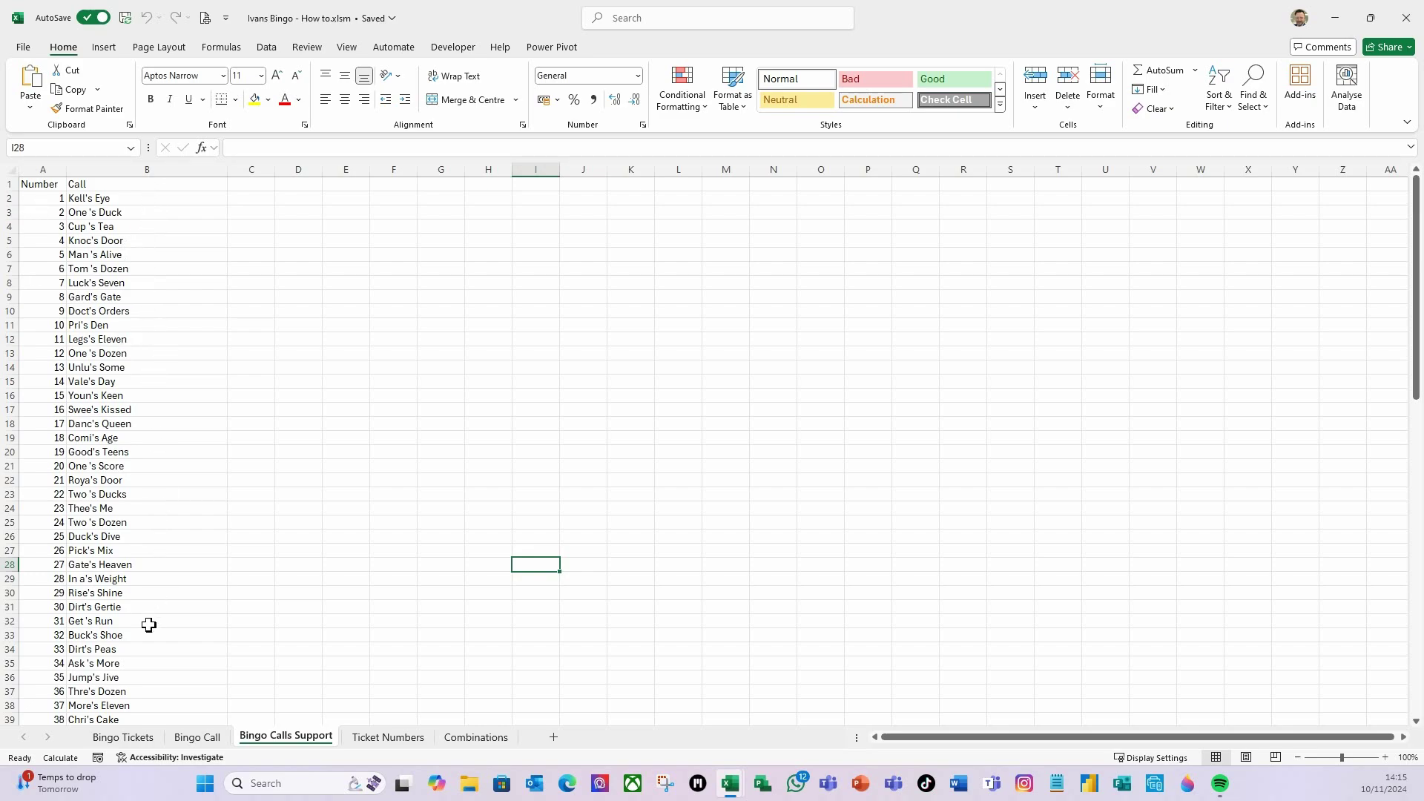
pyautogui.scroll(-12, 151, 627)
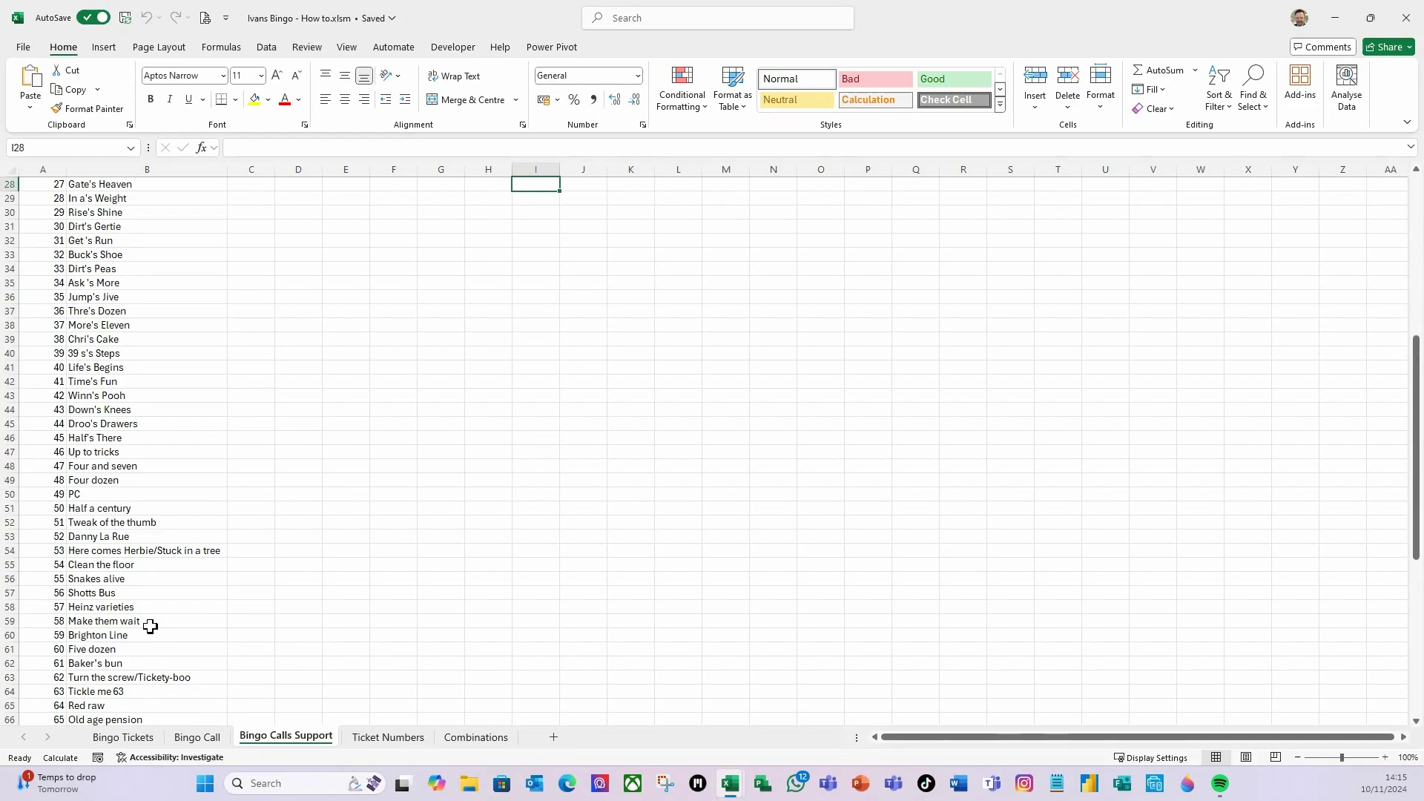
pyautogui.scroll(-7, 145, 631)
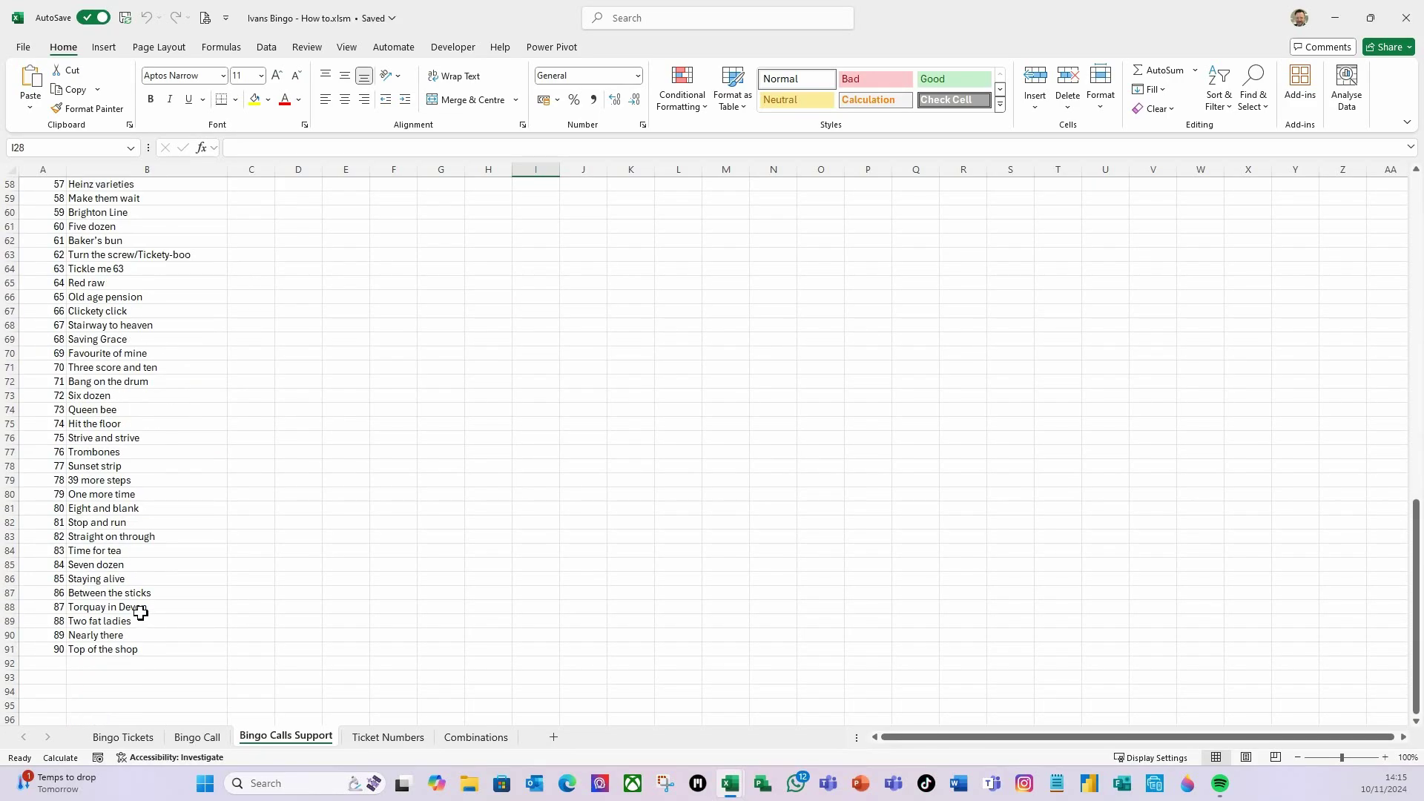
pyautogui.scroll(13, 107, 646)
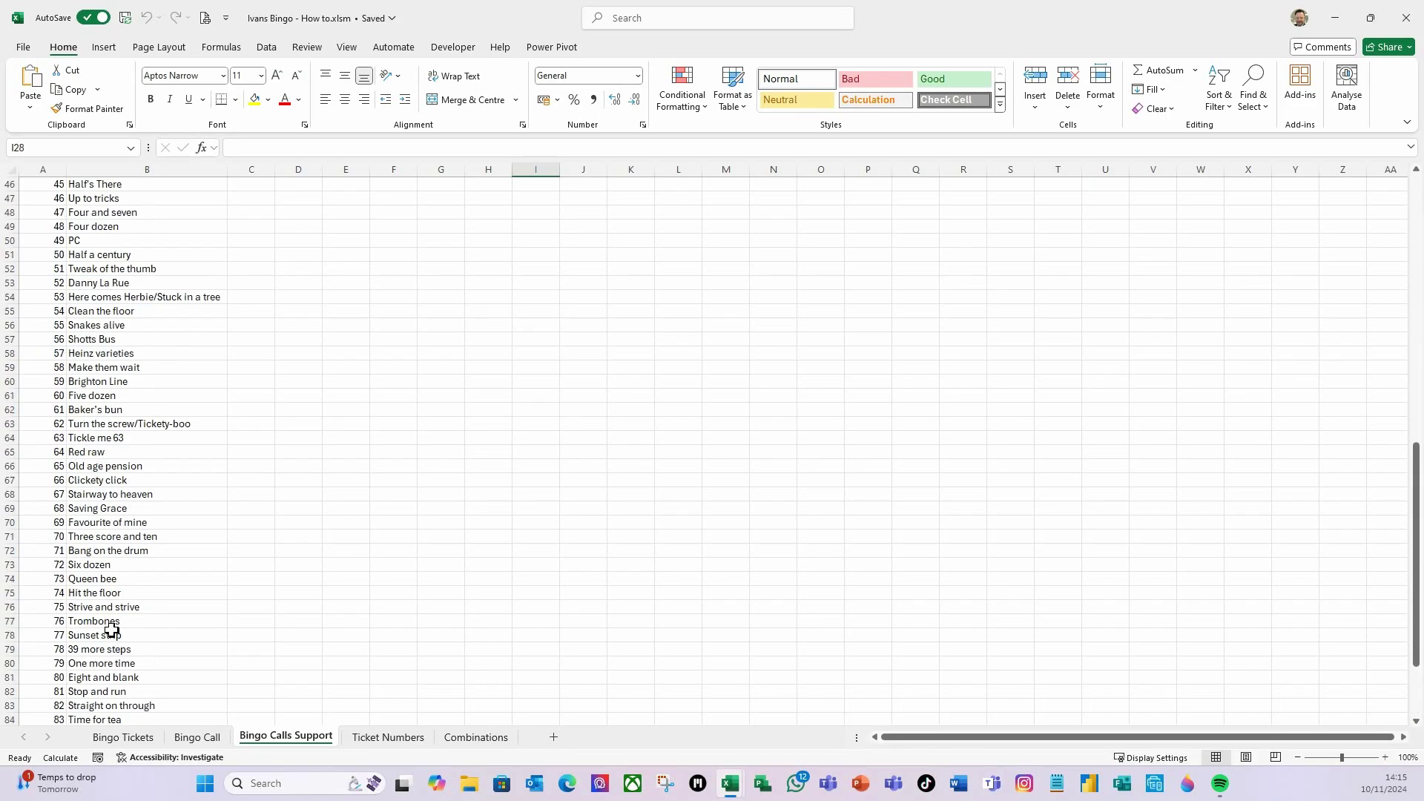
pyautogui.scroll(6, 113, 623)
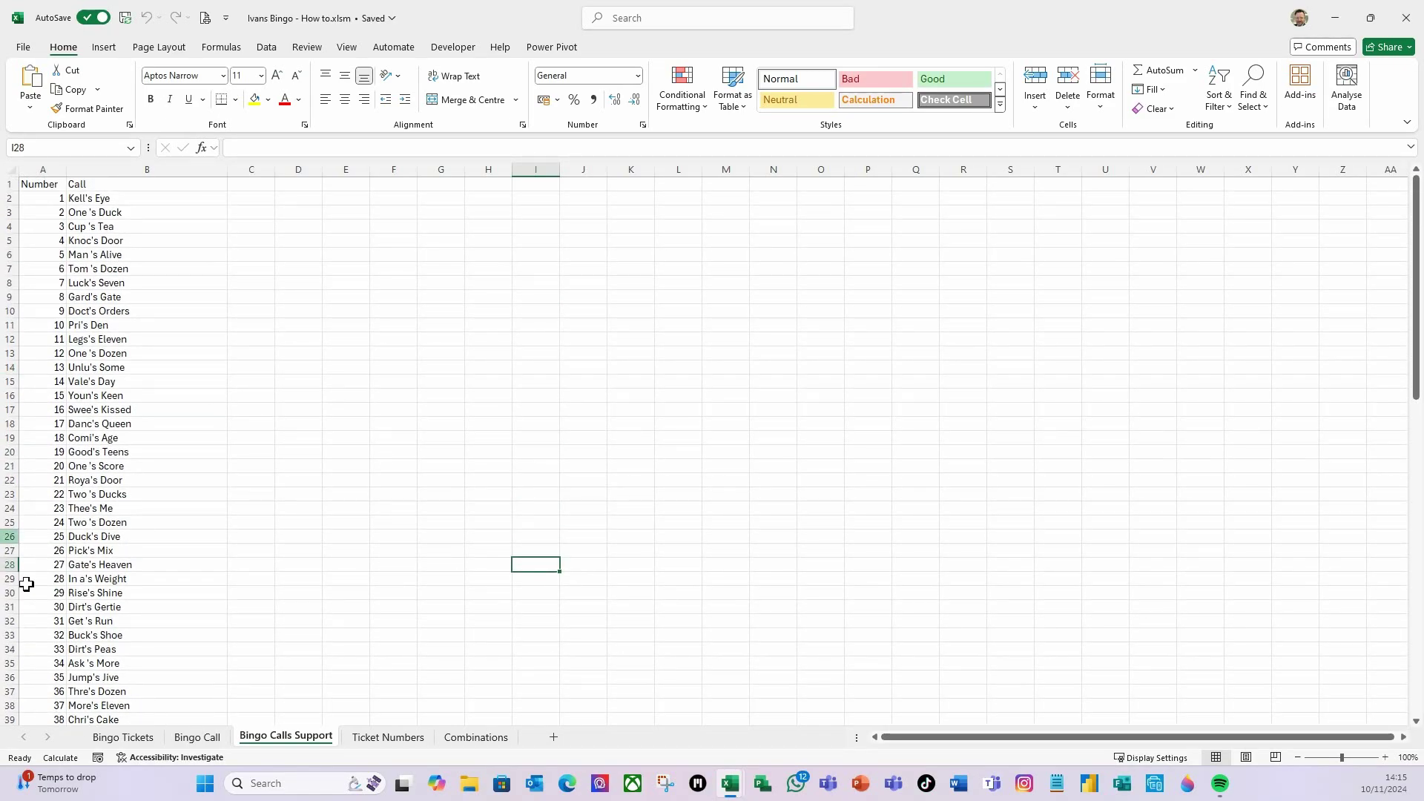
pyautogui.click(374, 742)
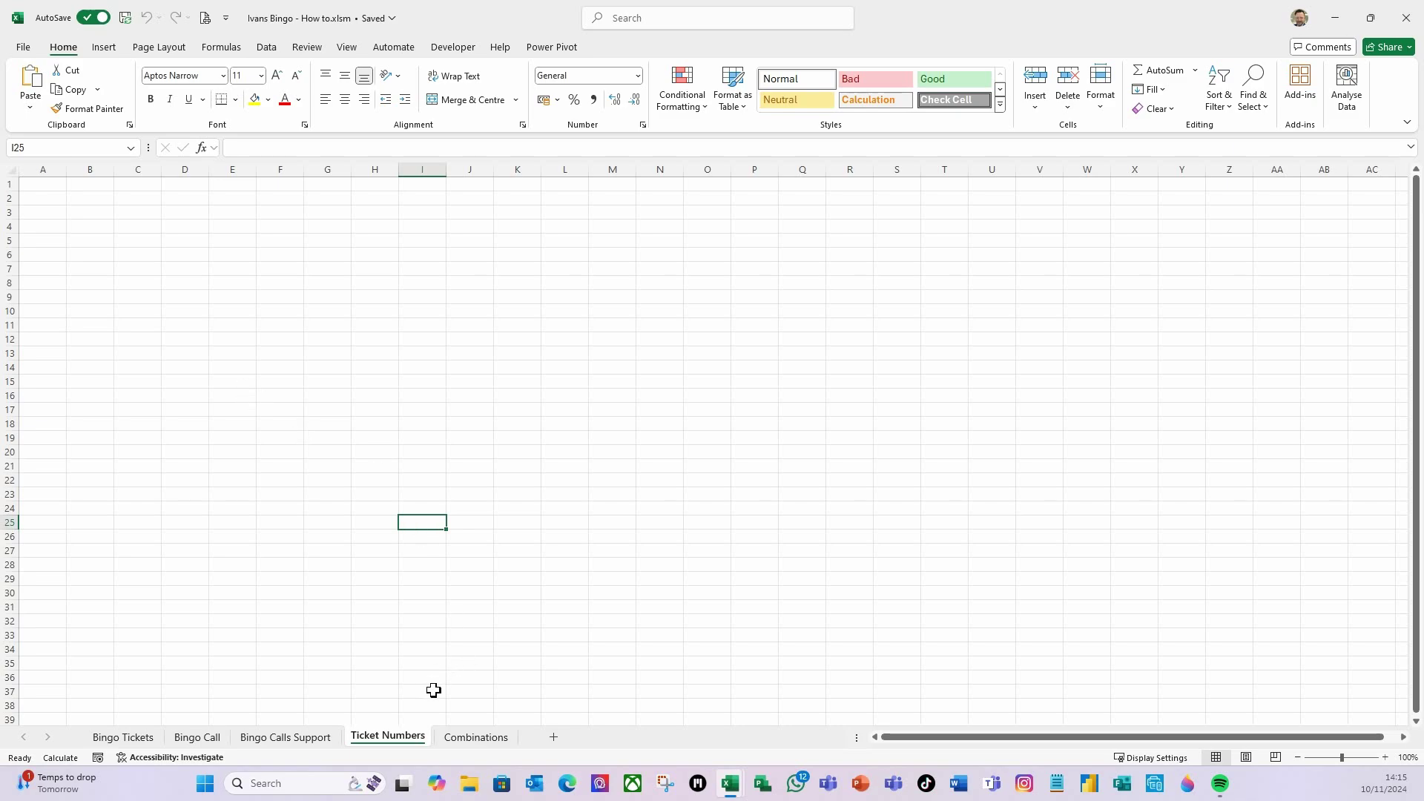
# - On the Combinations sheet, move the bingo ticket picture away from the first columns to roughly columns S to X
pyautogui.click(469, 740)
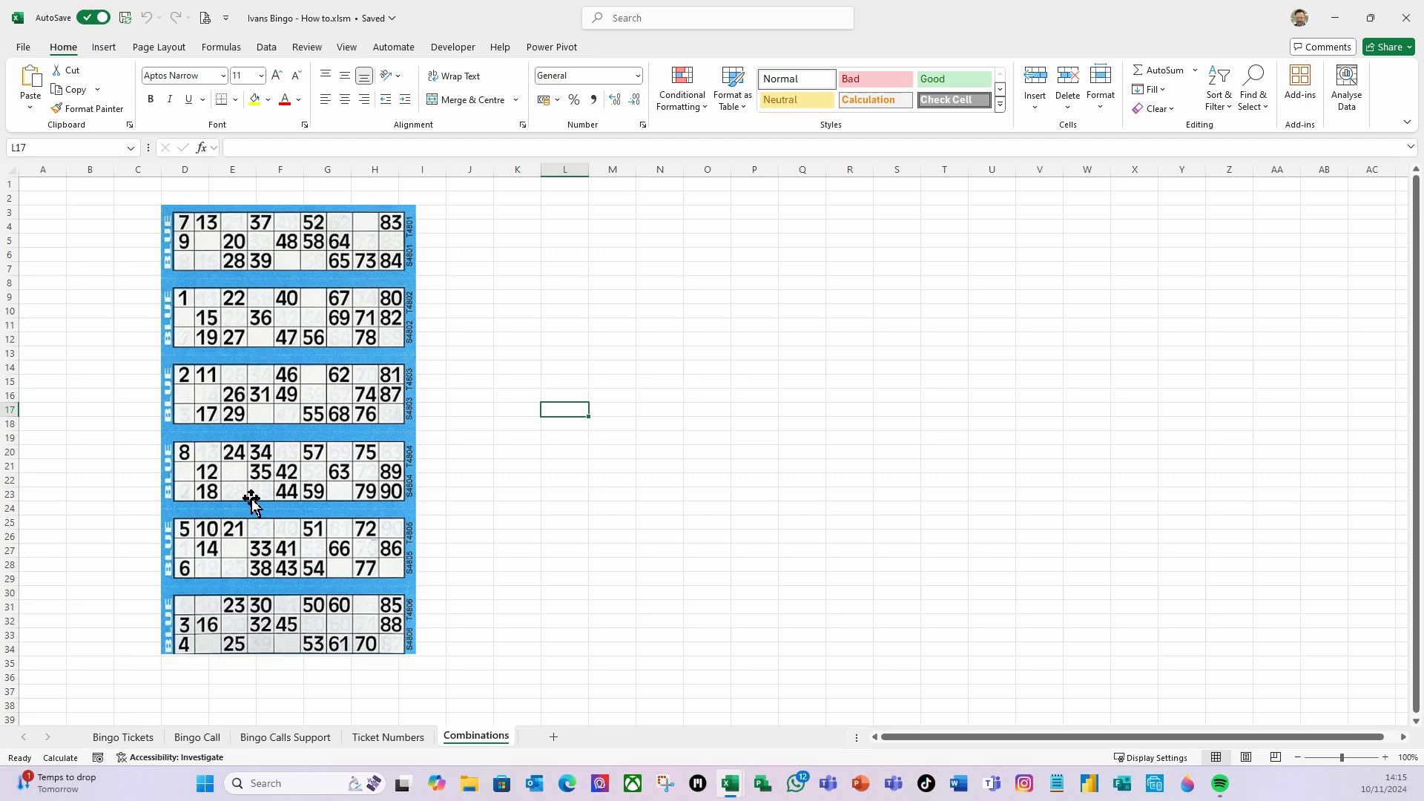
pyautogui.moveTo(257, 459); pyautogui.dragTo(1026, 454)
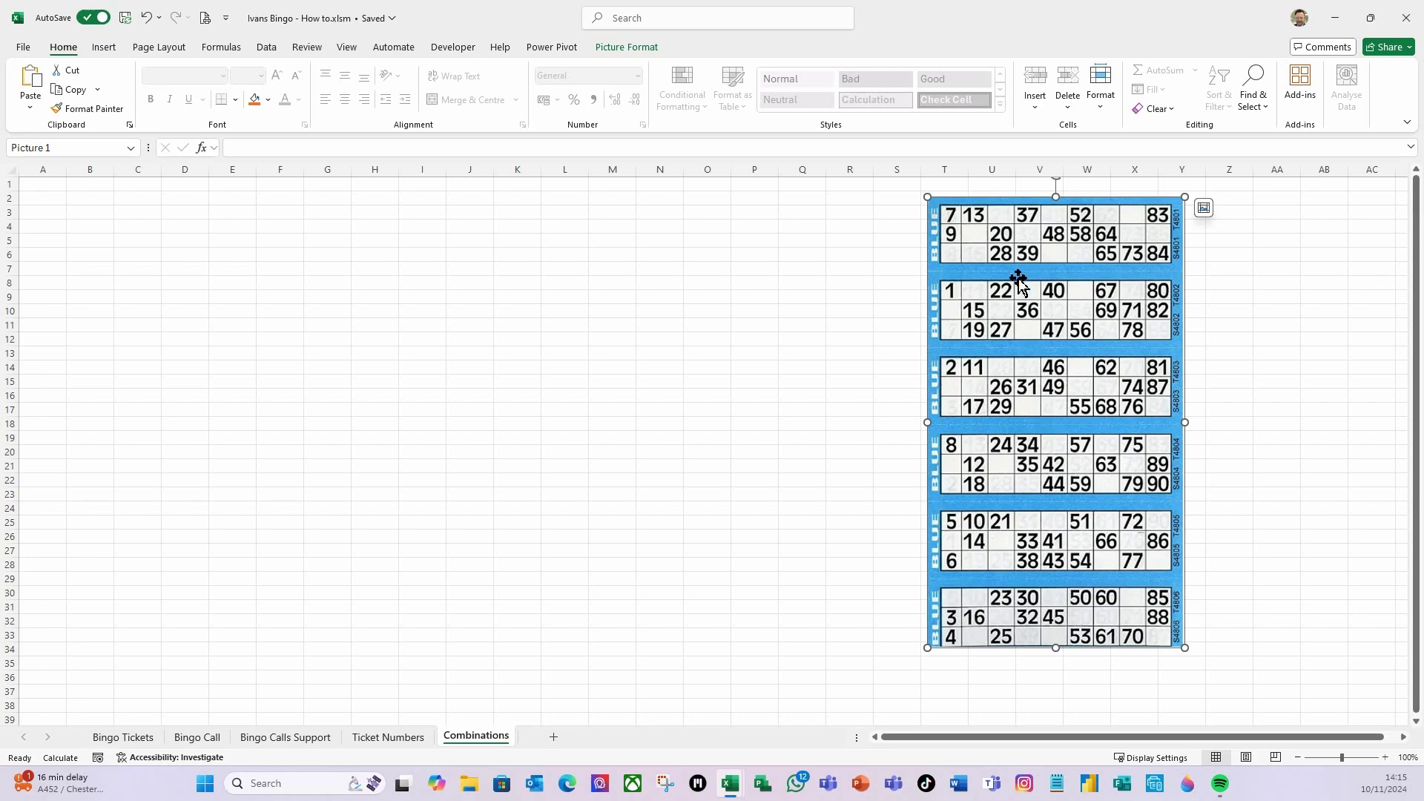
pyautogui.moveTo(1043, 332); pyautogui.dragTo(942, 322)
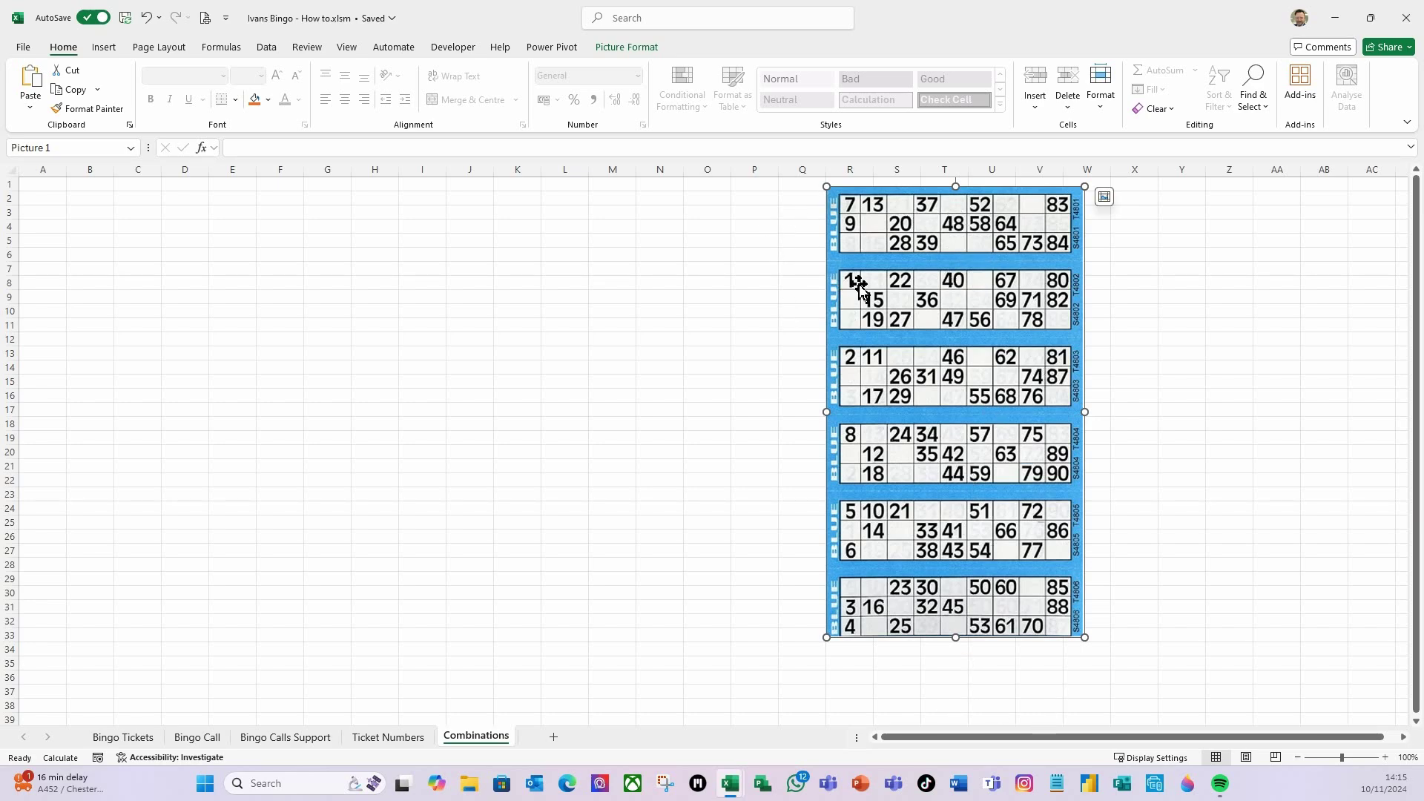
pyautogui.moveTo(975, 255); pyautogui.dragTo(1054, 261)
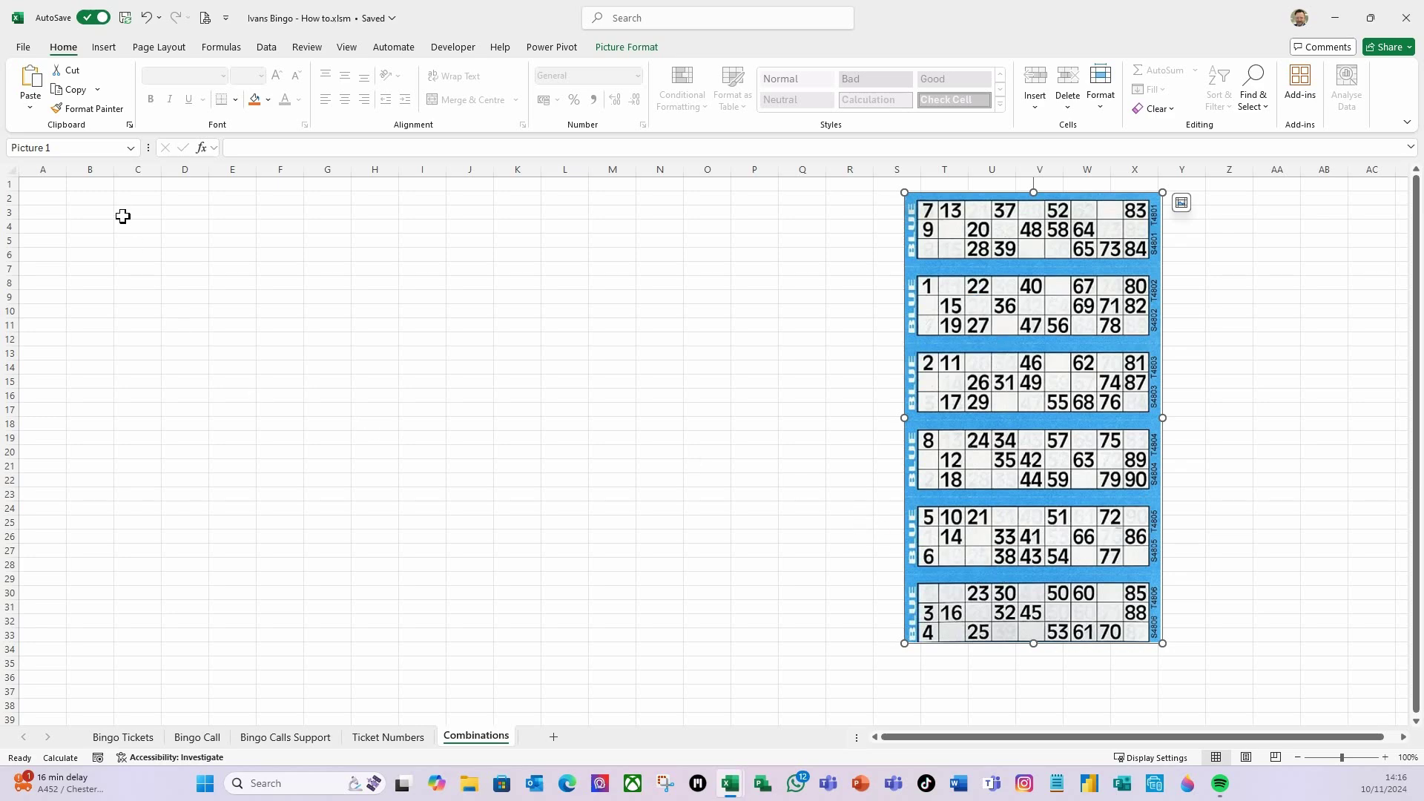
# - Enter the headers Comb#, Row and Combination in A2:C2 and autofit column C to its header
pyautogui.click(41, 204)
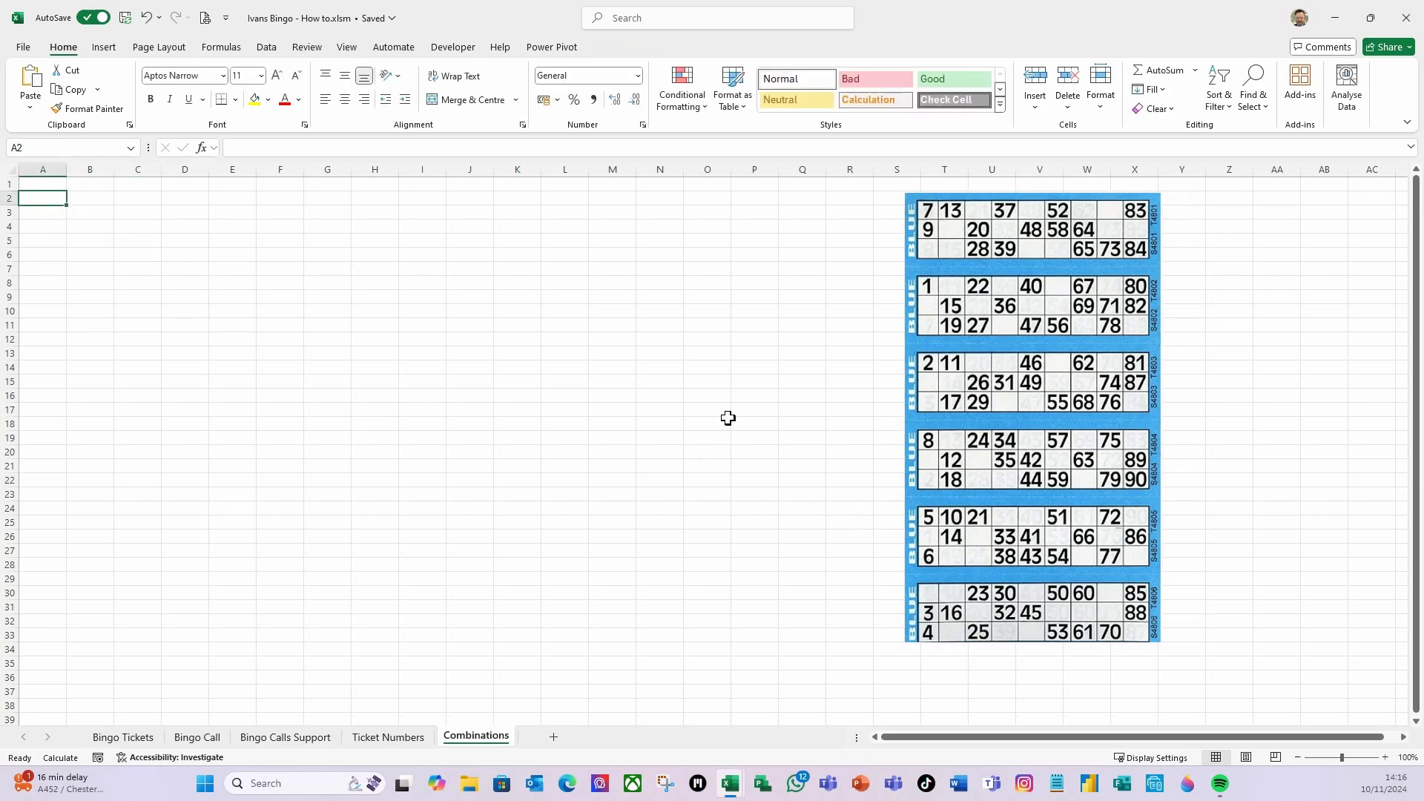
pyautogui.write('Comb#')
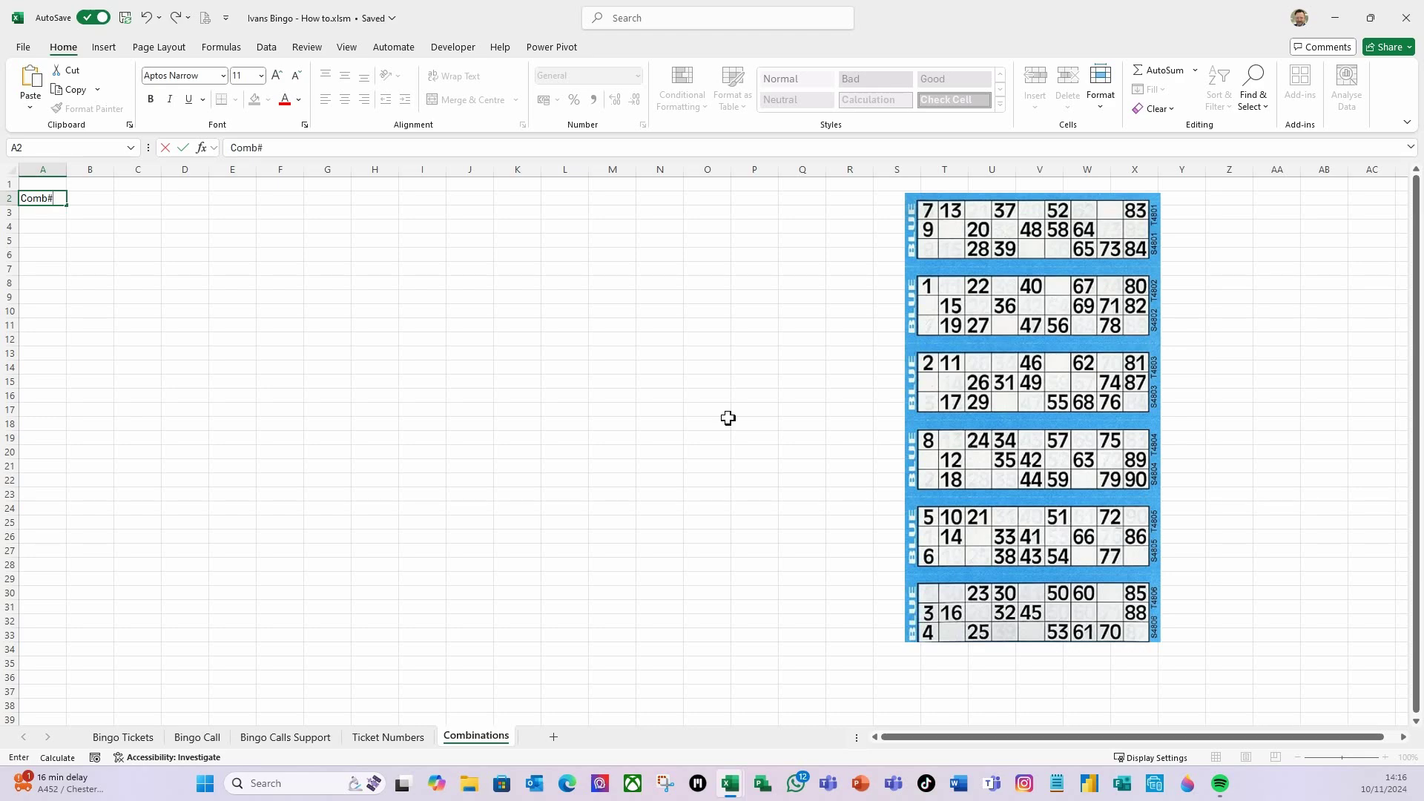
pyautogui.press('Tab')
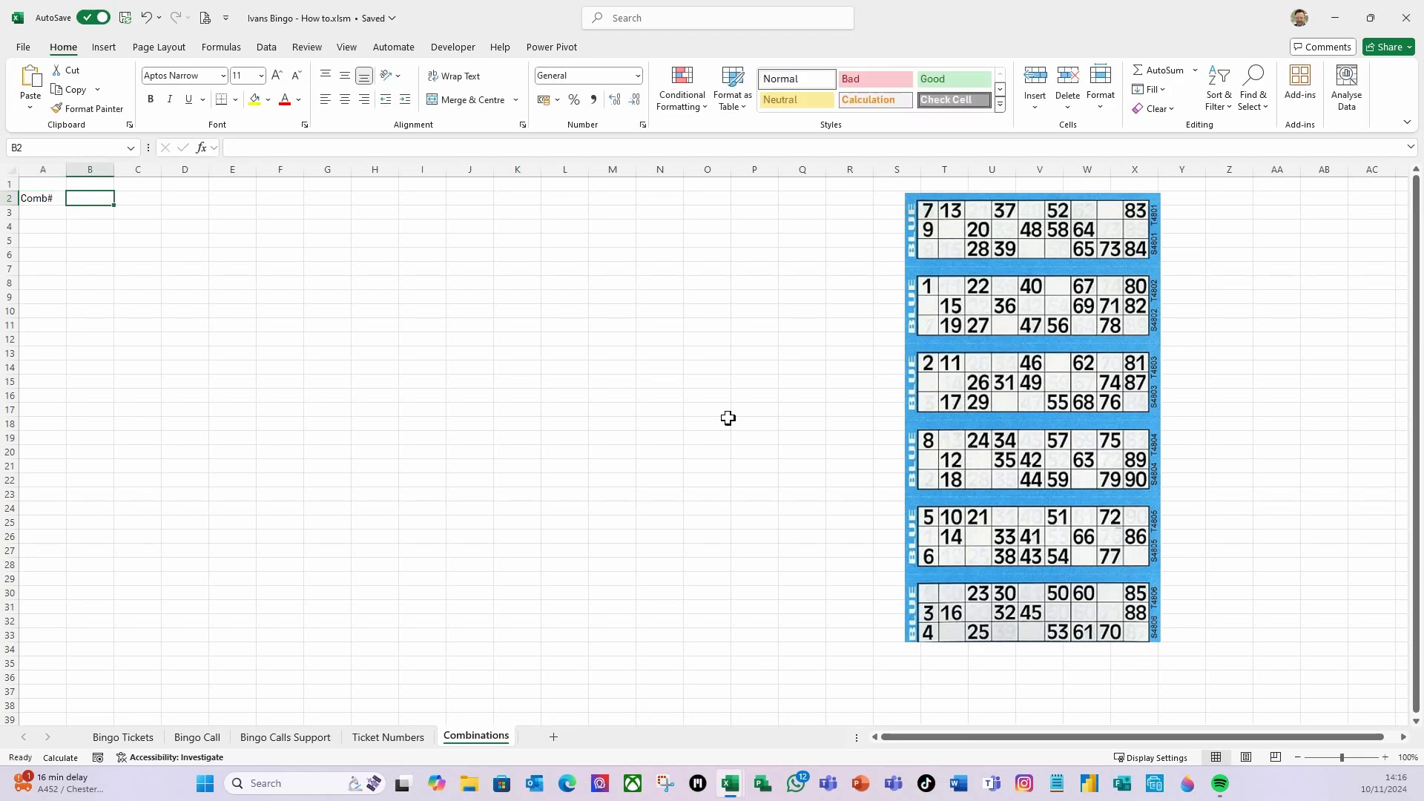
pyautogui.write('R')
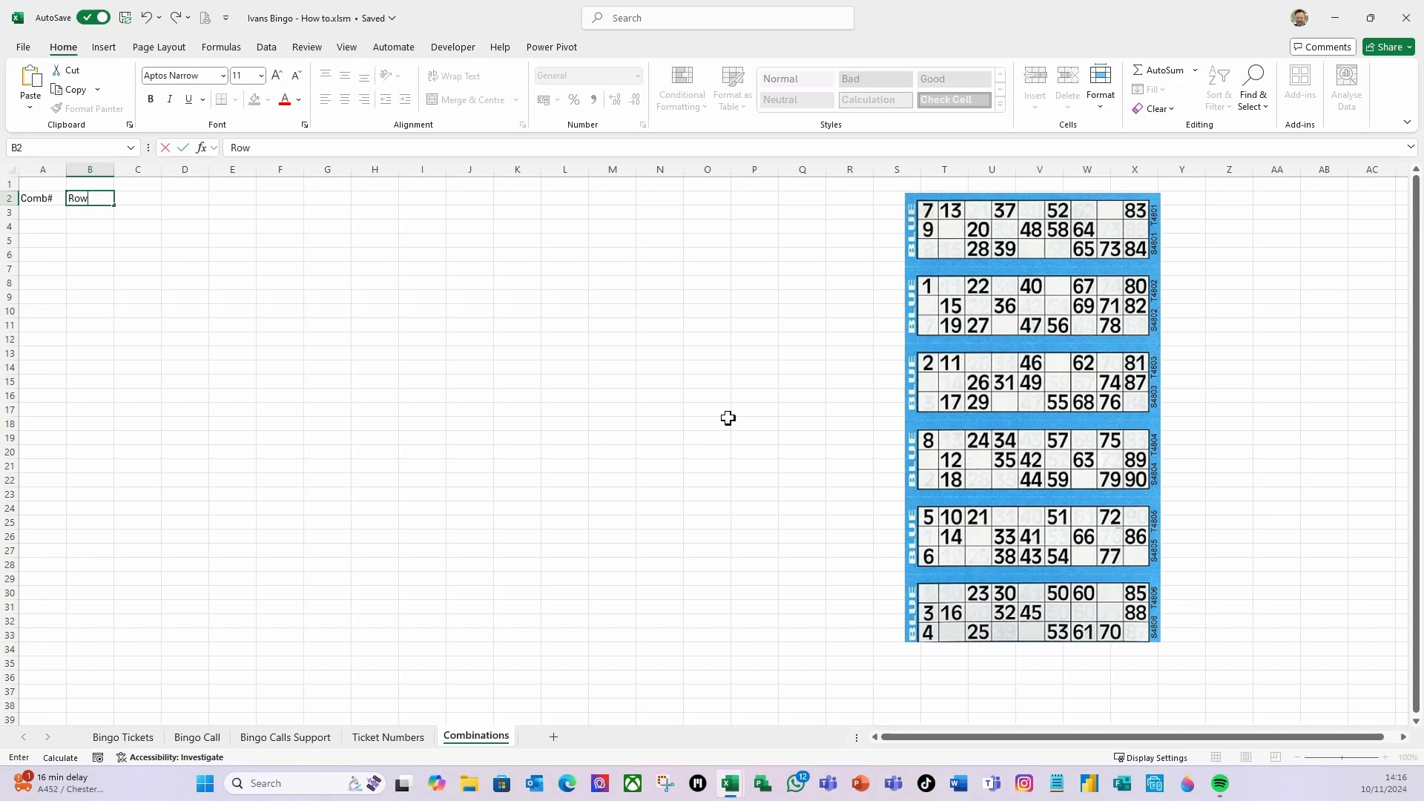
pyautogui.write('ow')
pyautogui.press('Tab')
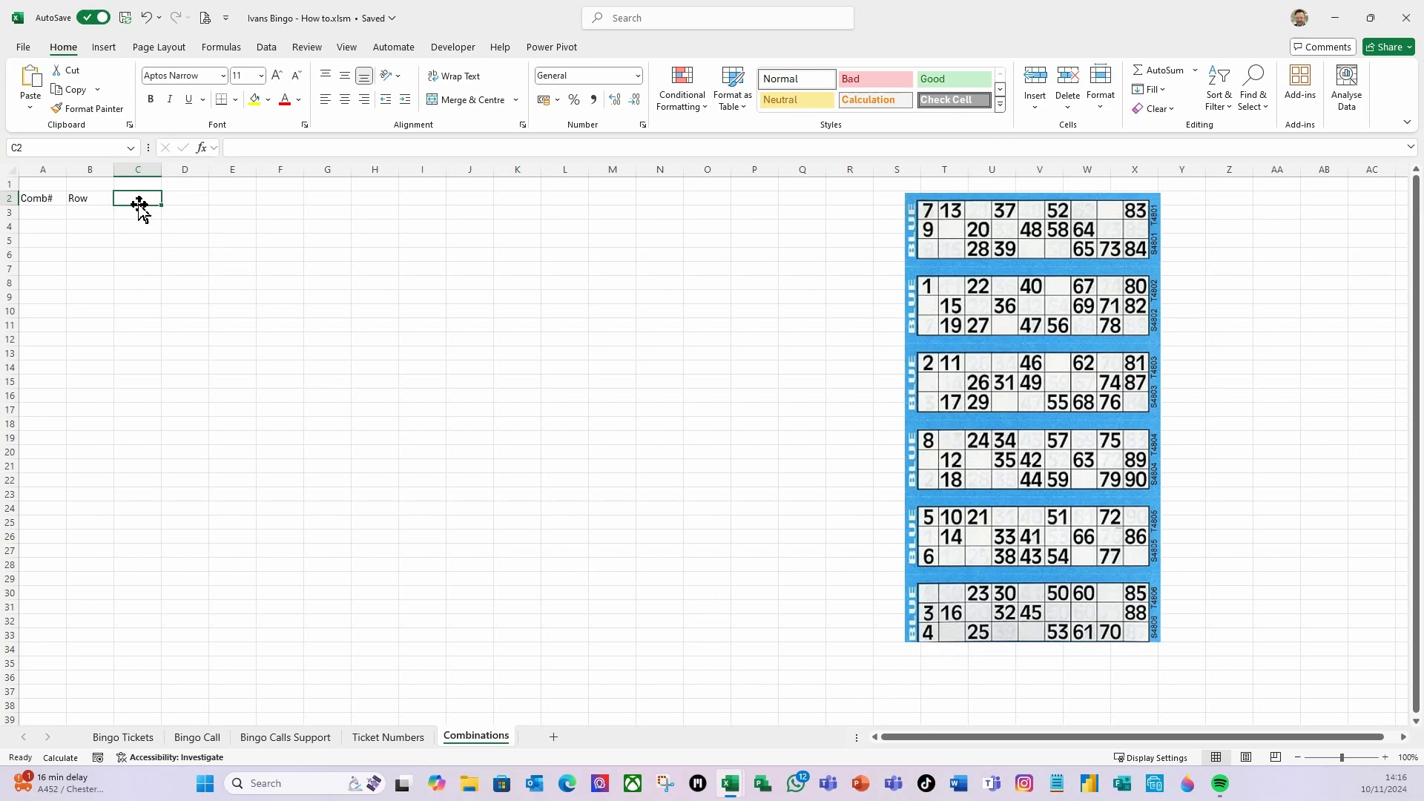
pyautogui.write('Combination')
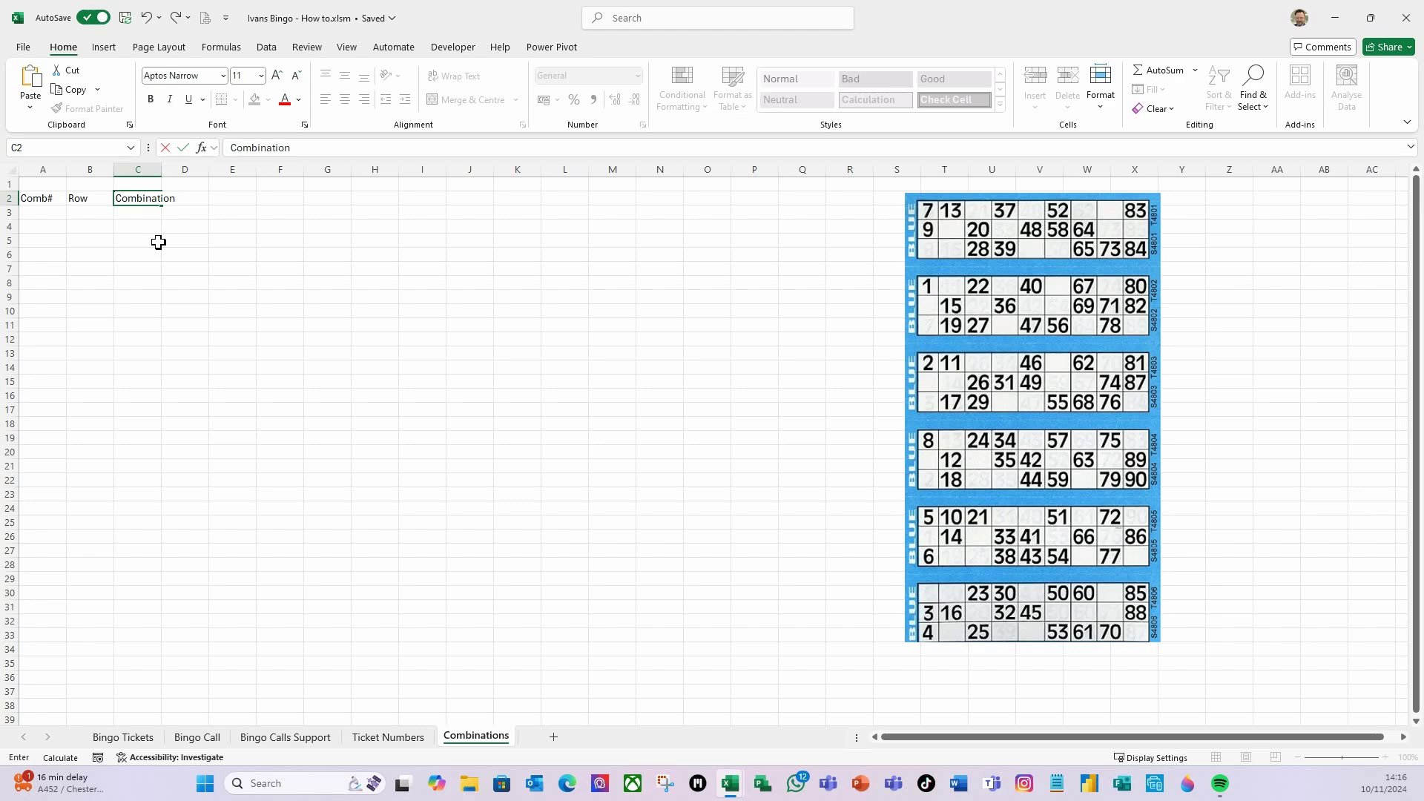
pyautogui.press('Tab')
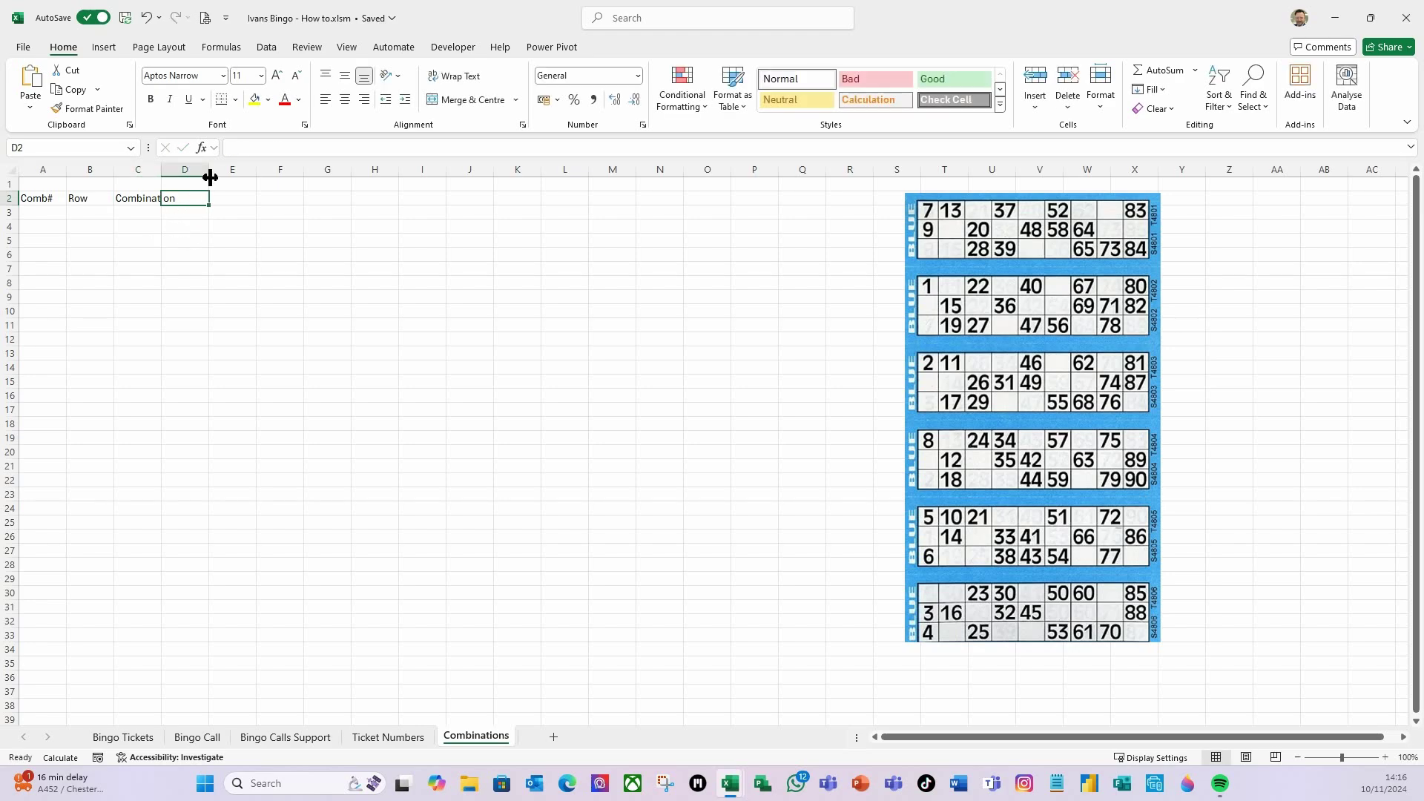
pyautogui.doubleClick(161, 176)
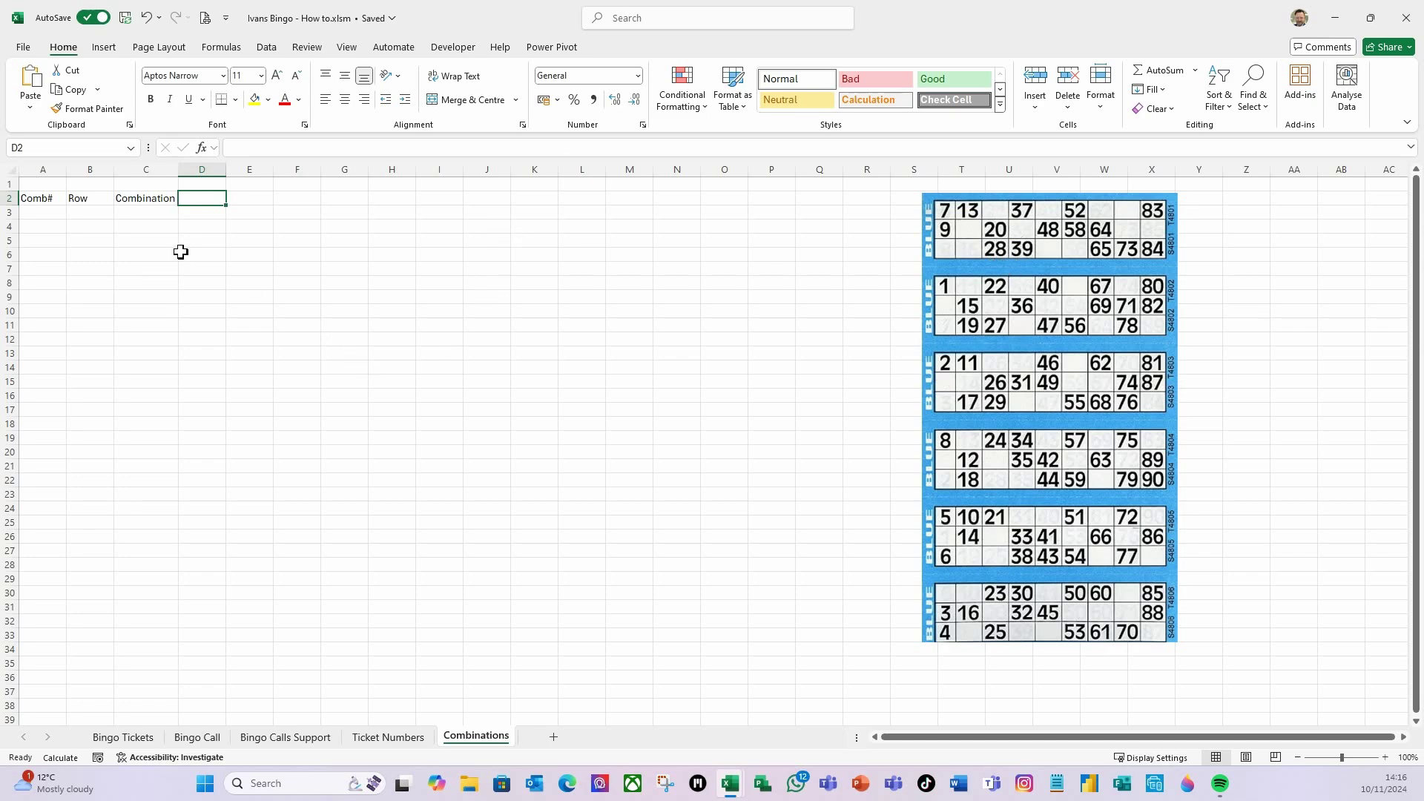
# - Fill the Row column with the numbers 1 to 18 by entering =SEQUENCE(18) in B3
pyautogui.click(92, 213)
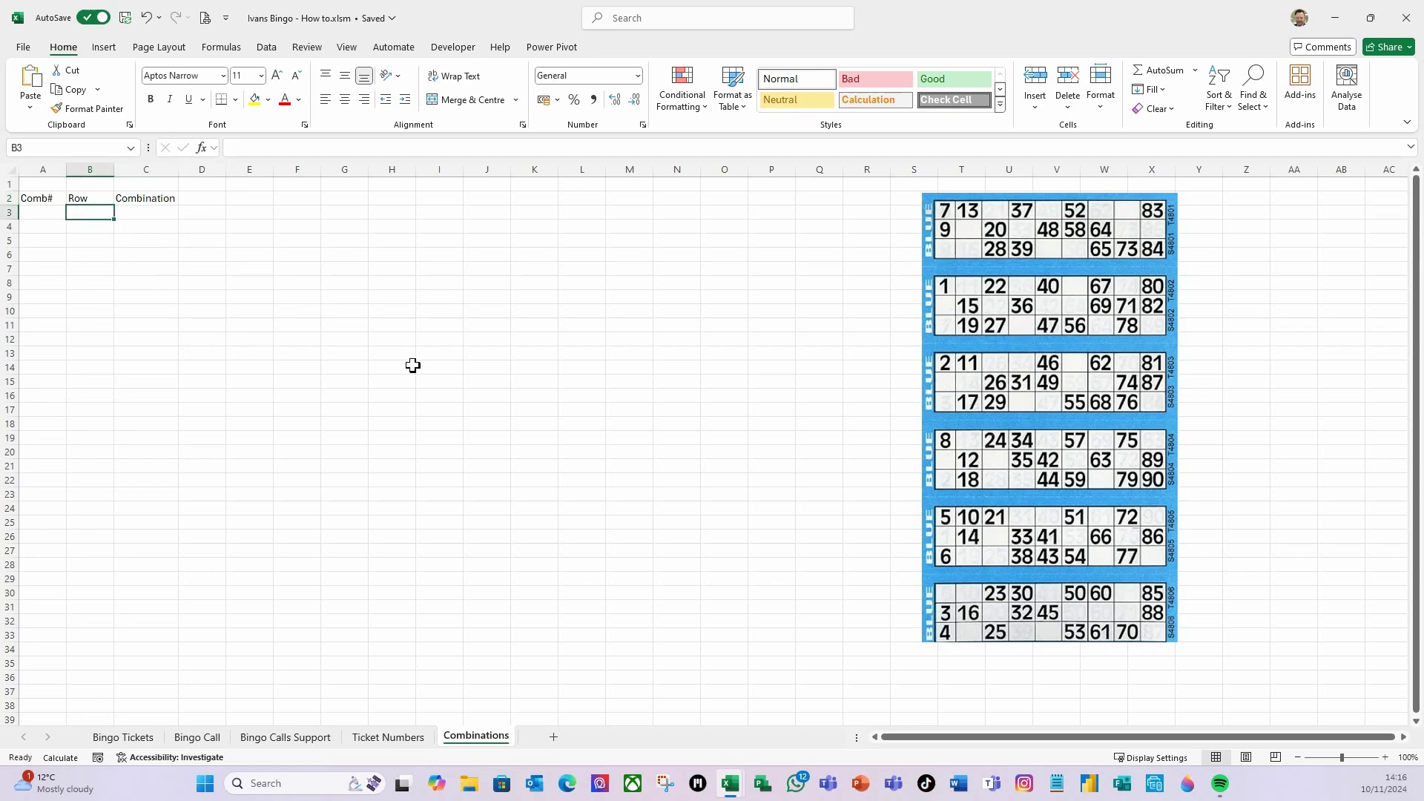
pyautogui.write('=')
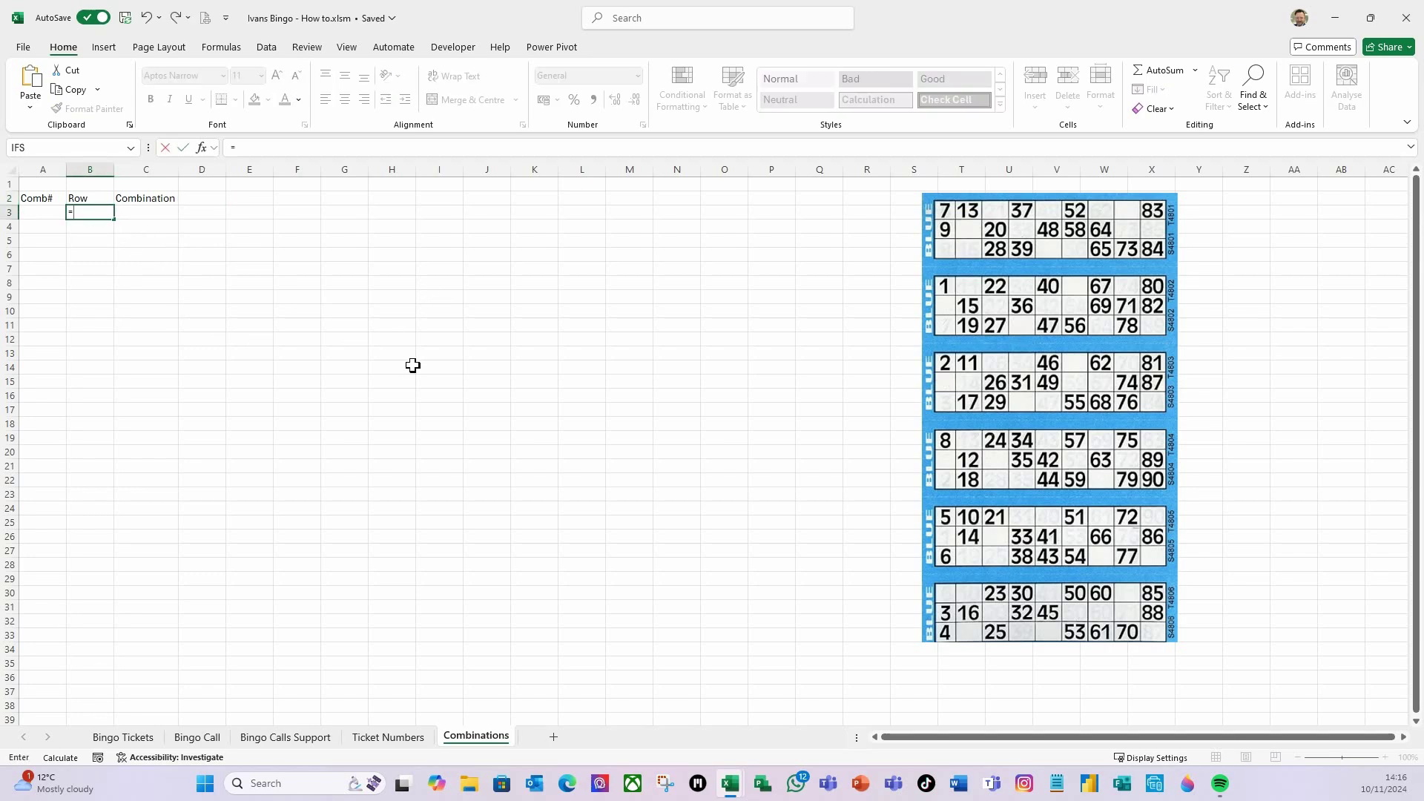
pyautogui.write('SEQUENCE(')
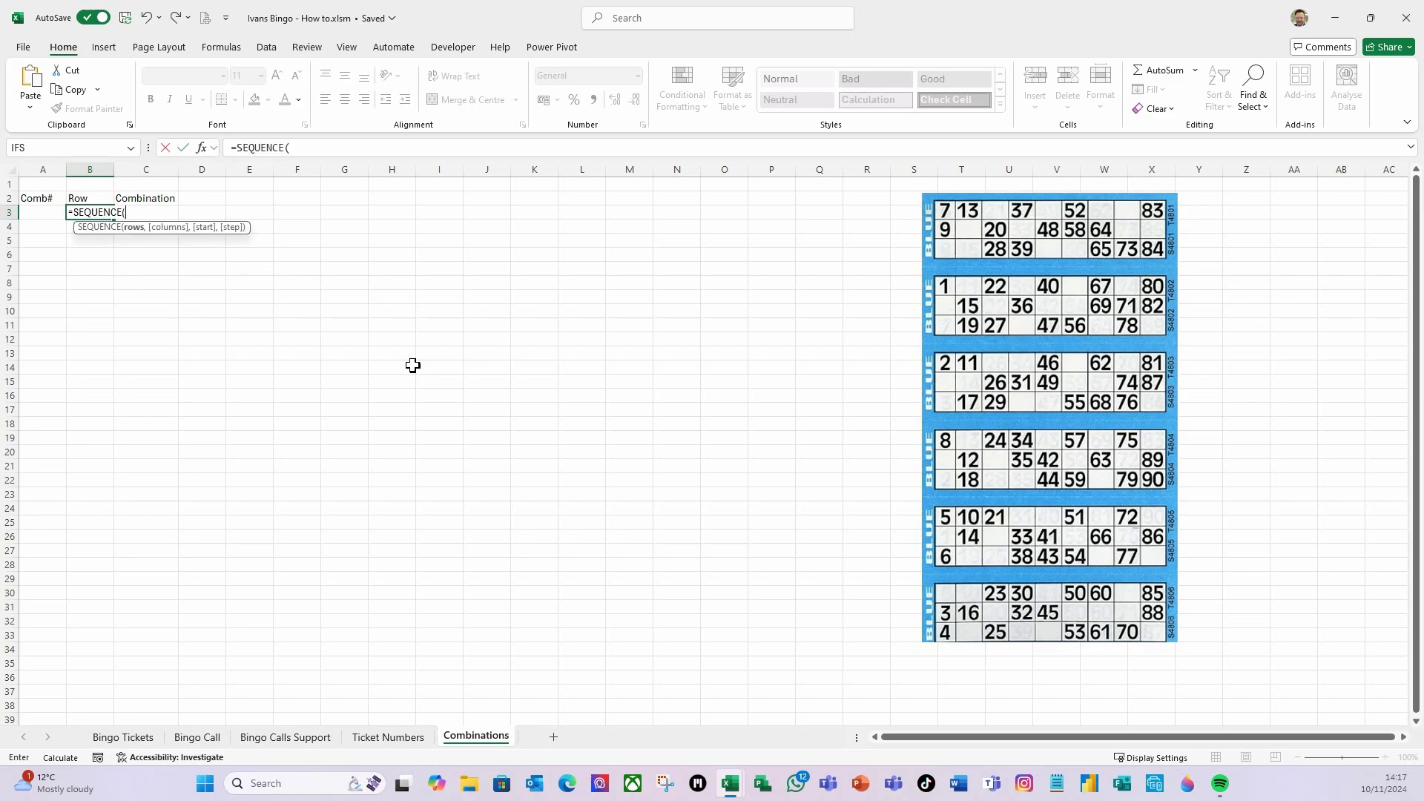
pyautogui.write('18)')
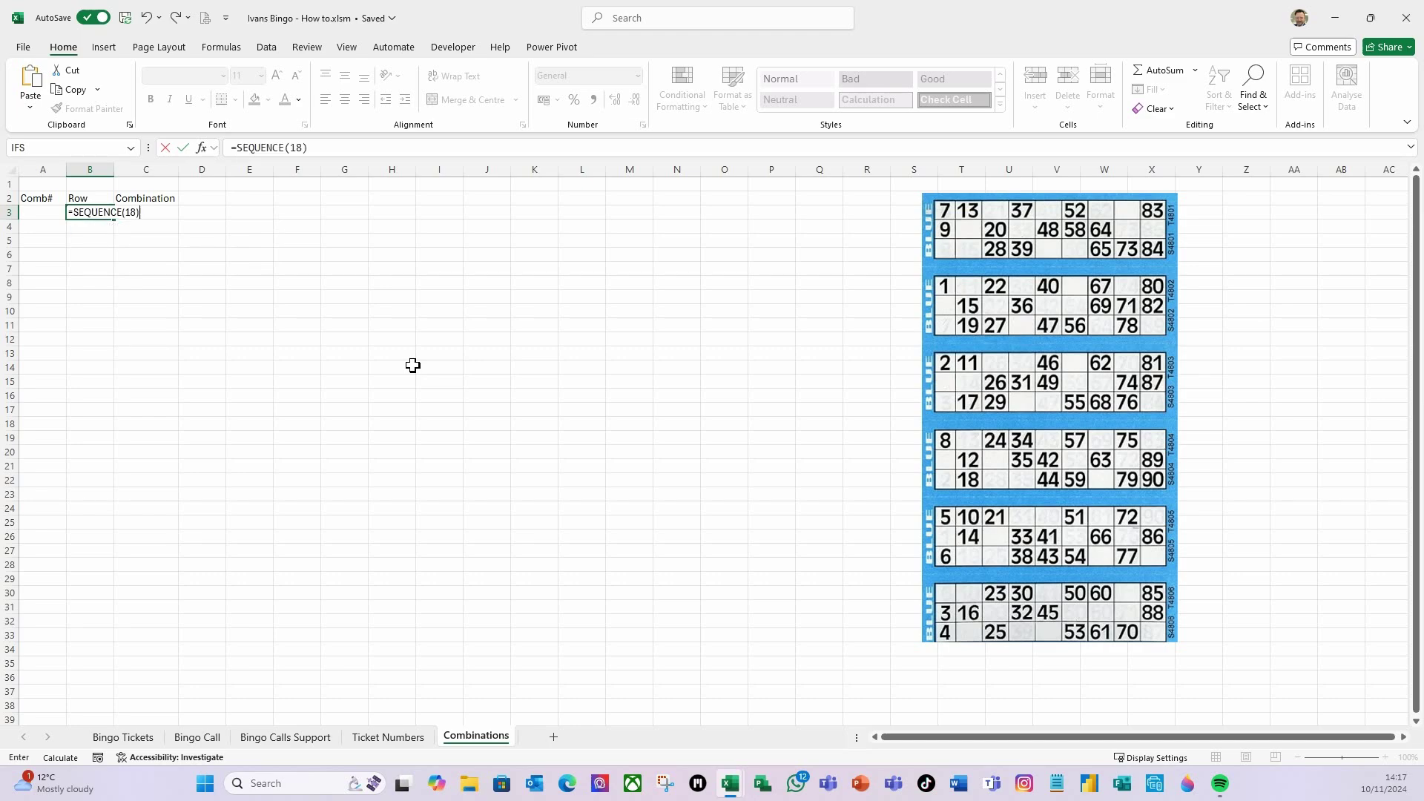
pyautogui.press('Return')
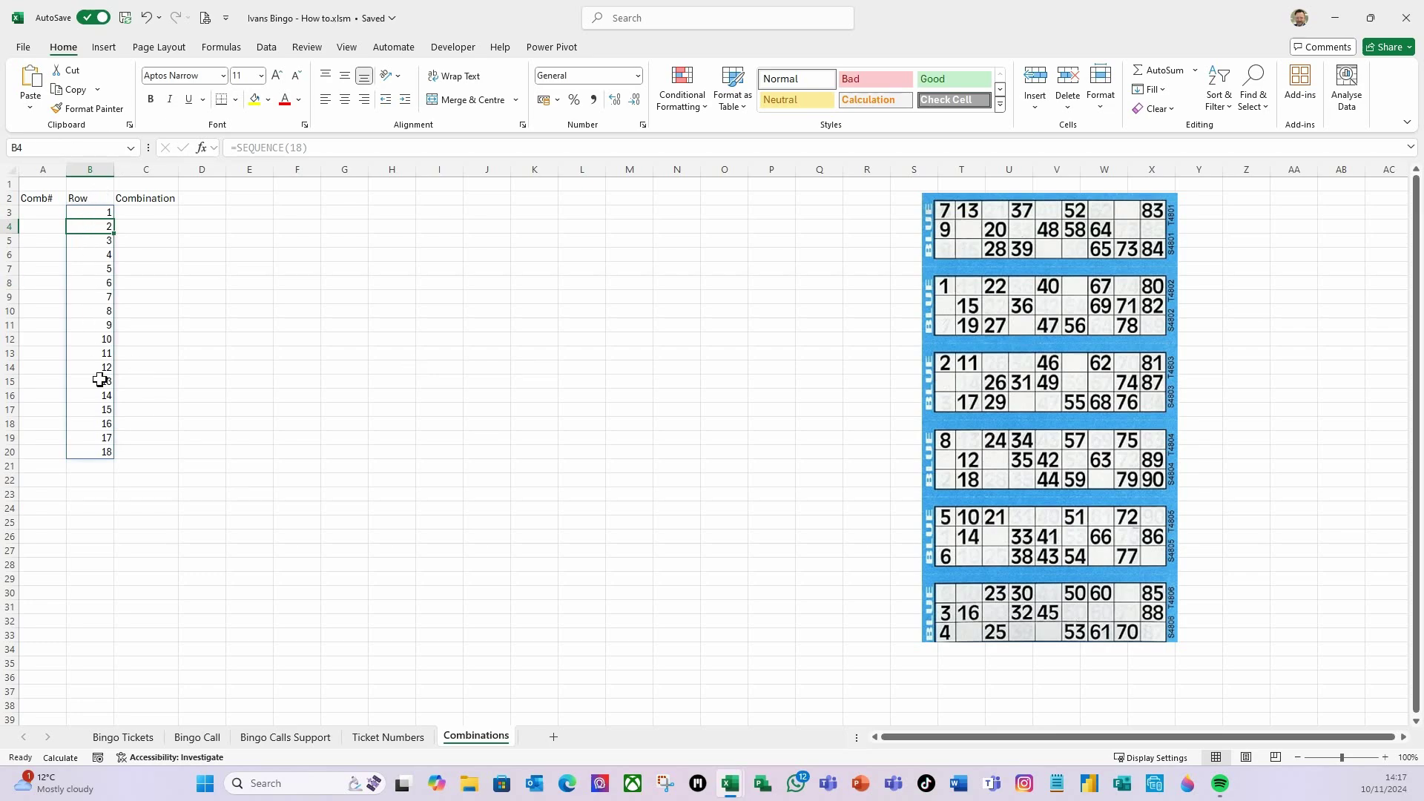
# - Replace the SEQUENCE formula results in B3:B20 with static values by copying and pasting them in place as values
pyautogui.click(99, 215)
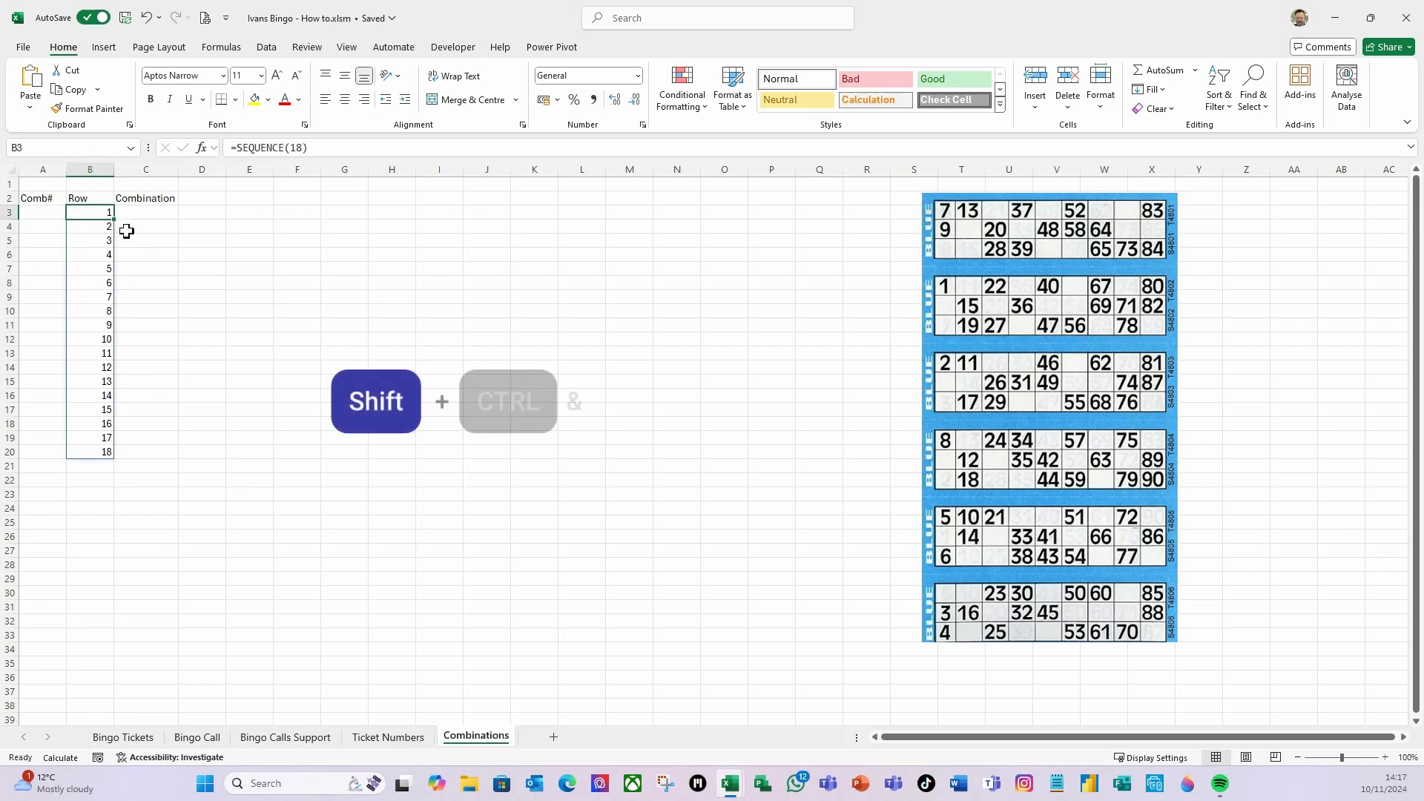
pyautogui.hotkey('ctrl', 'shift', 'Down')
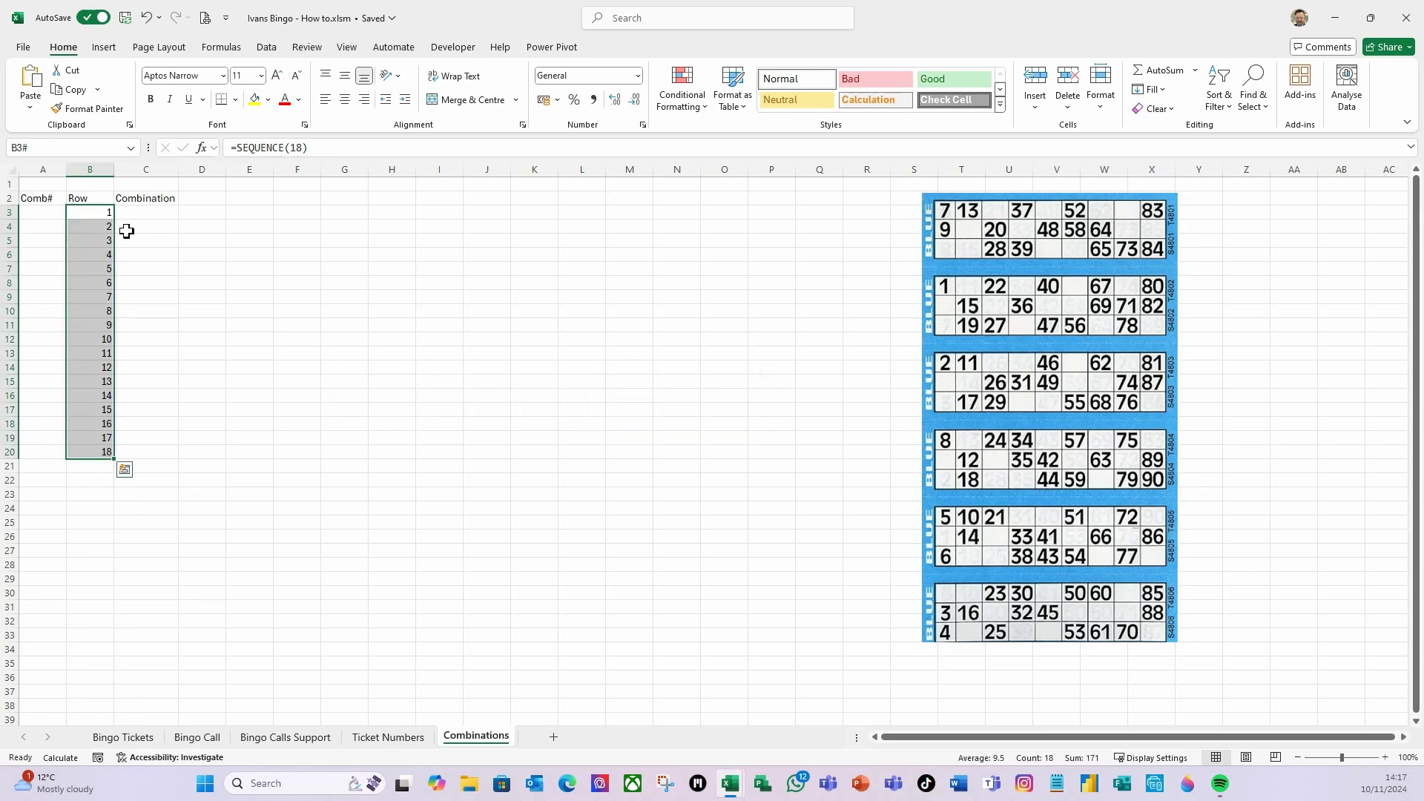
pyautogui.hotkey('ctrl', 'c')
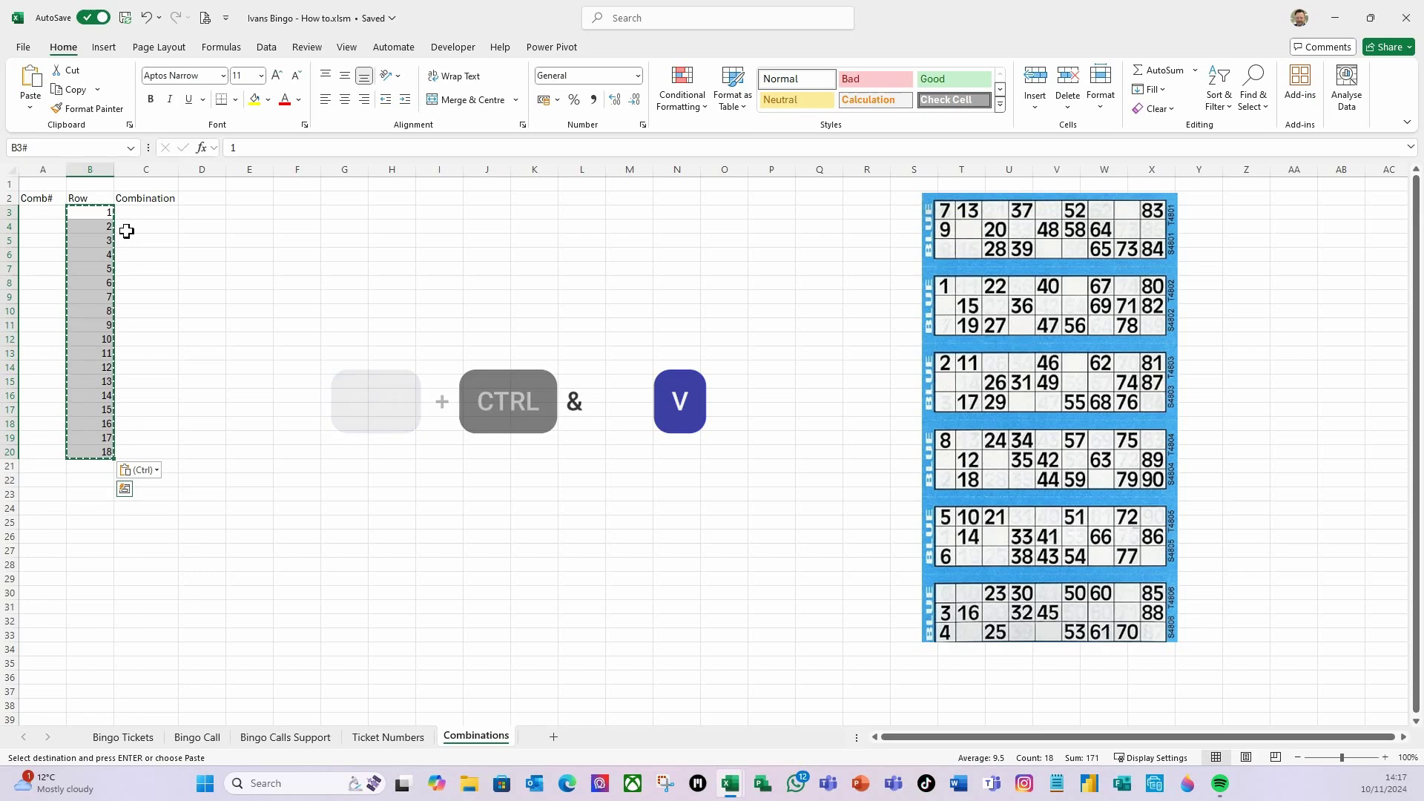
pyautogui.click(173, 265)
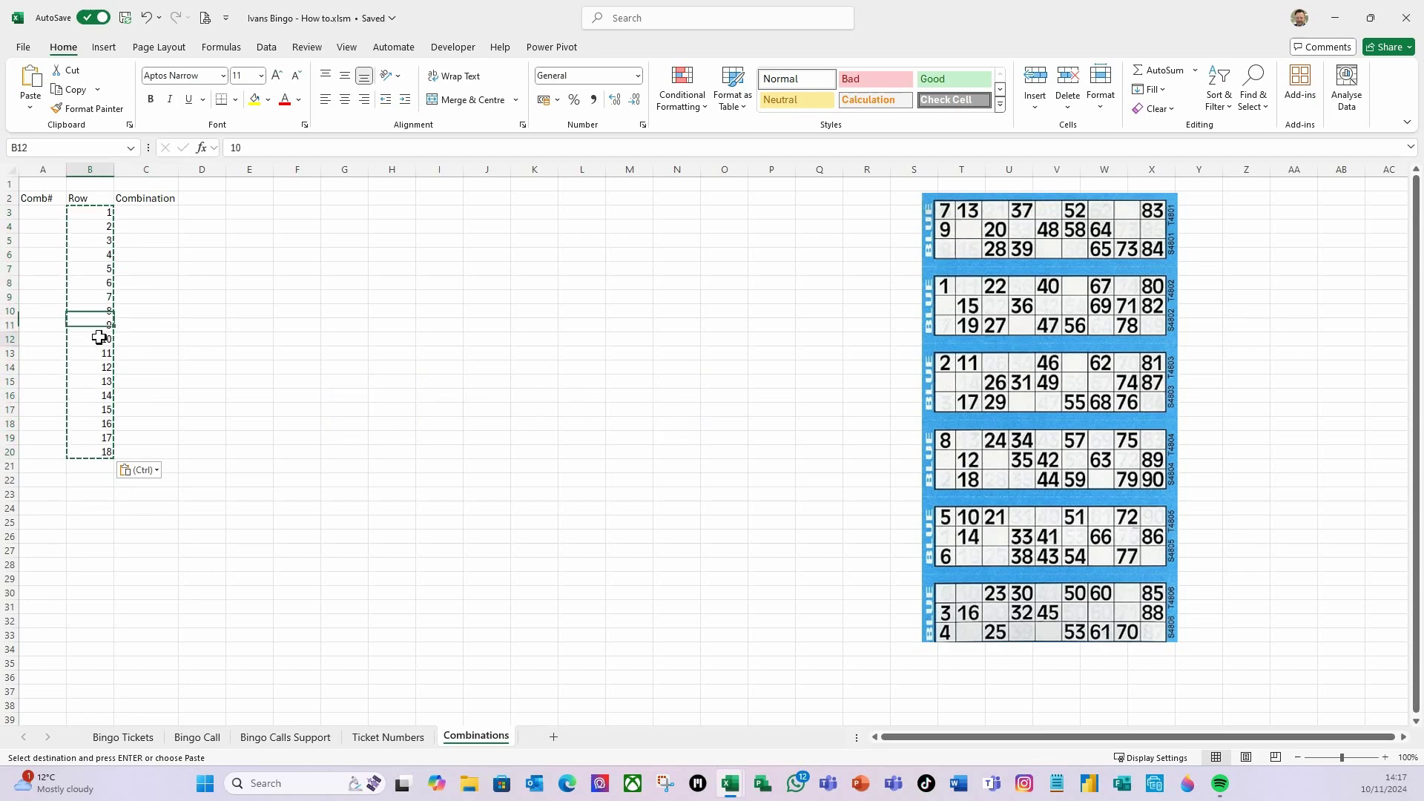
# - Add column headers 1 to 9 across row 2 by entering =SEQUENCE(,9) in D2
pyautogui.click(194, 198)
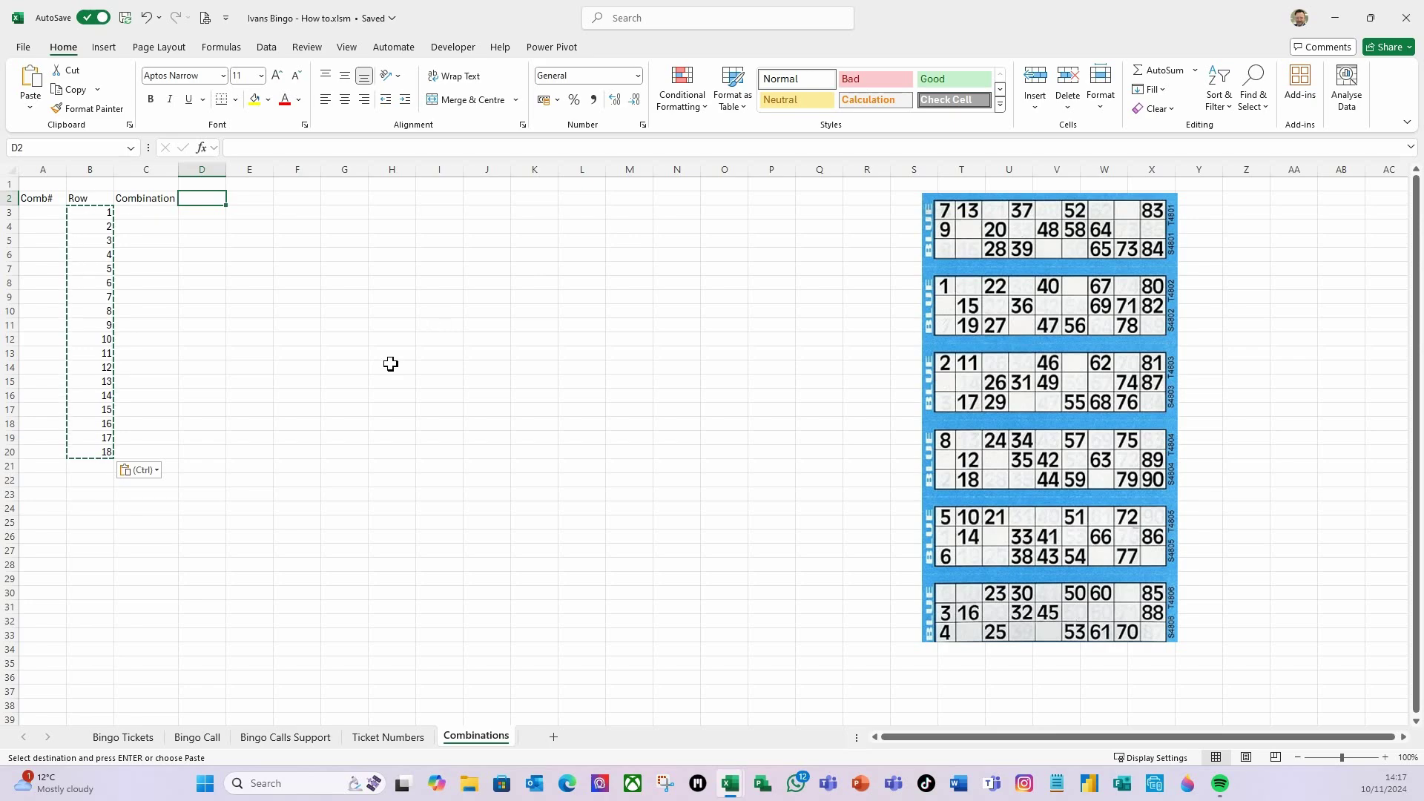
pyautogui.write('=seq')
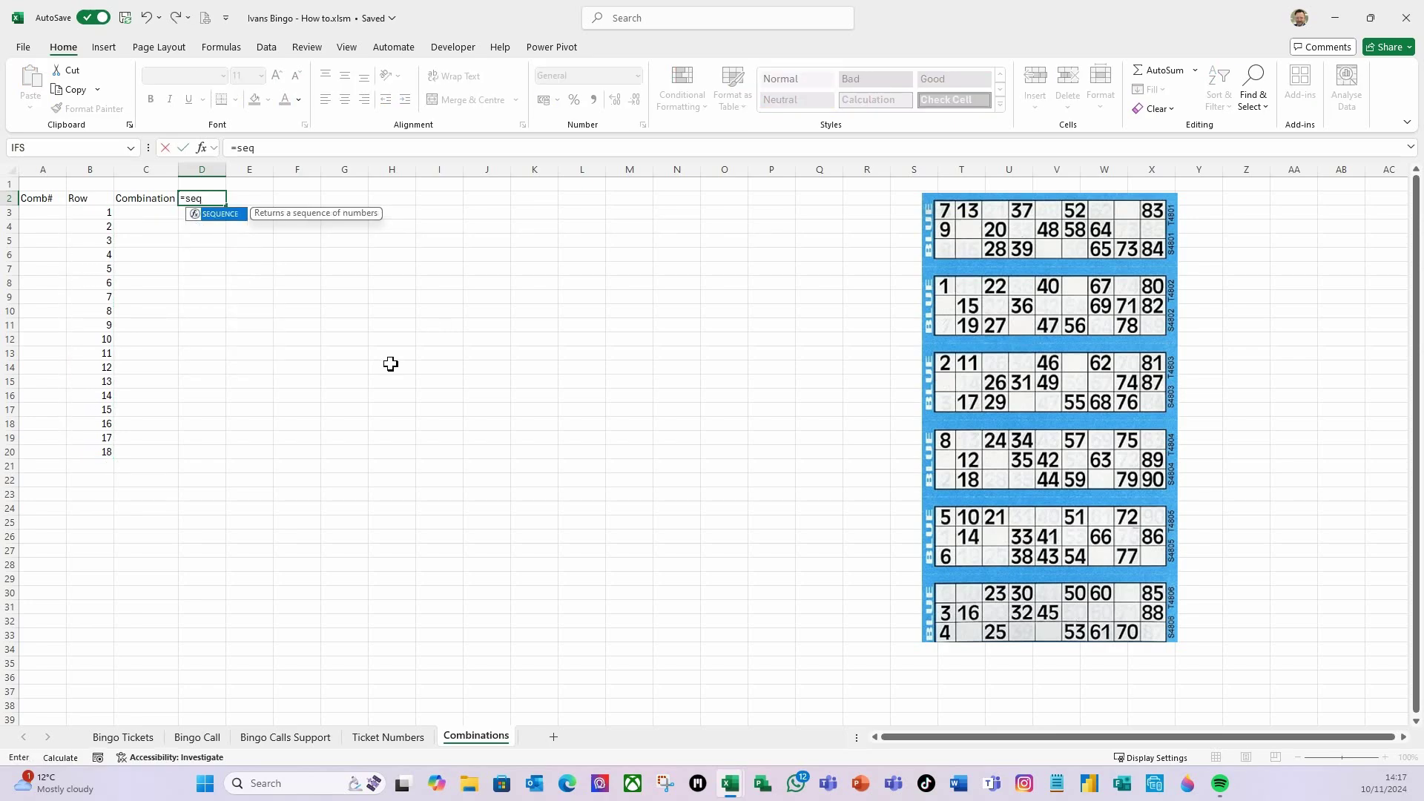
pyautogui.press('Tab')
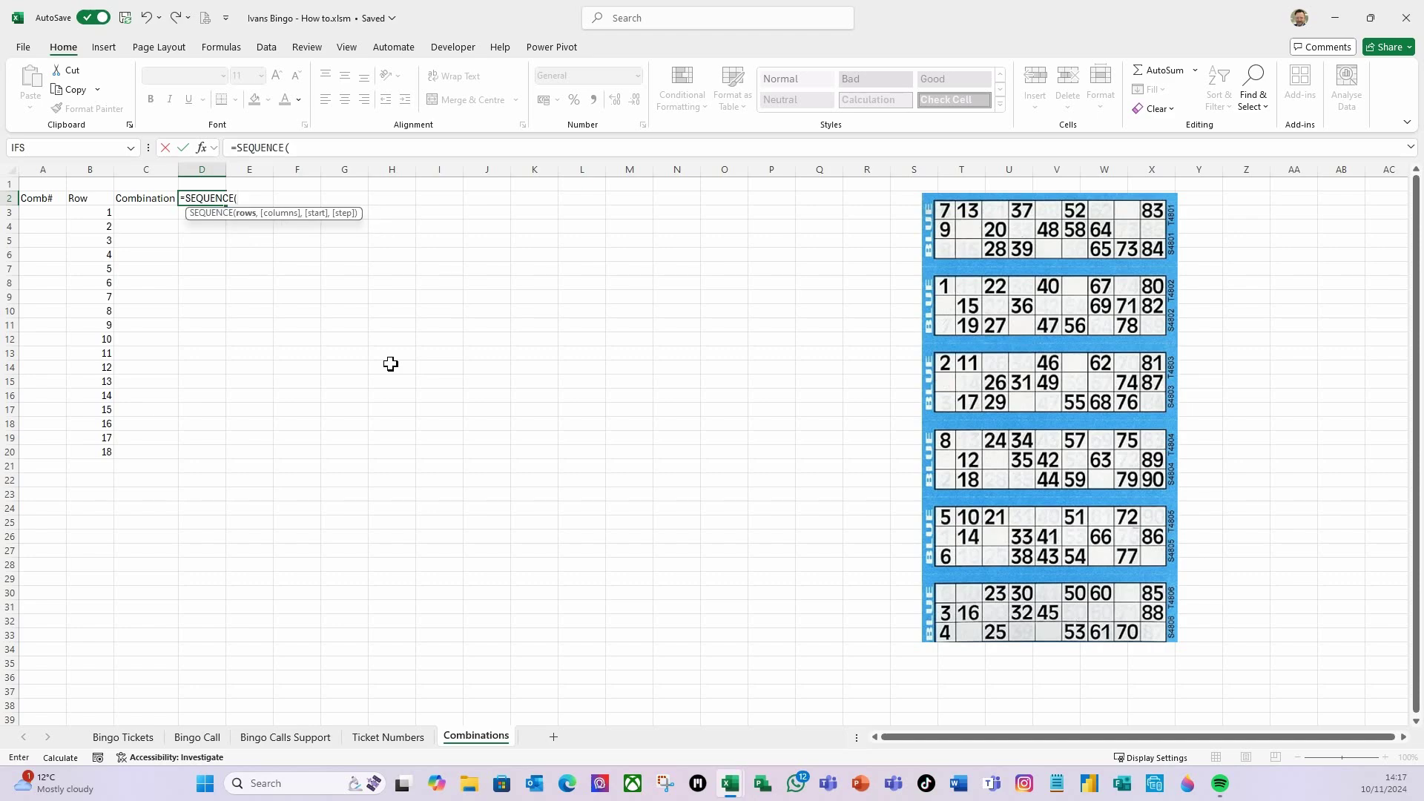
pyautogui.write(',9)')
pyautogui.press('Return')
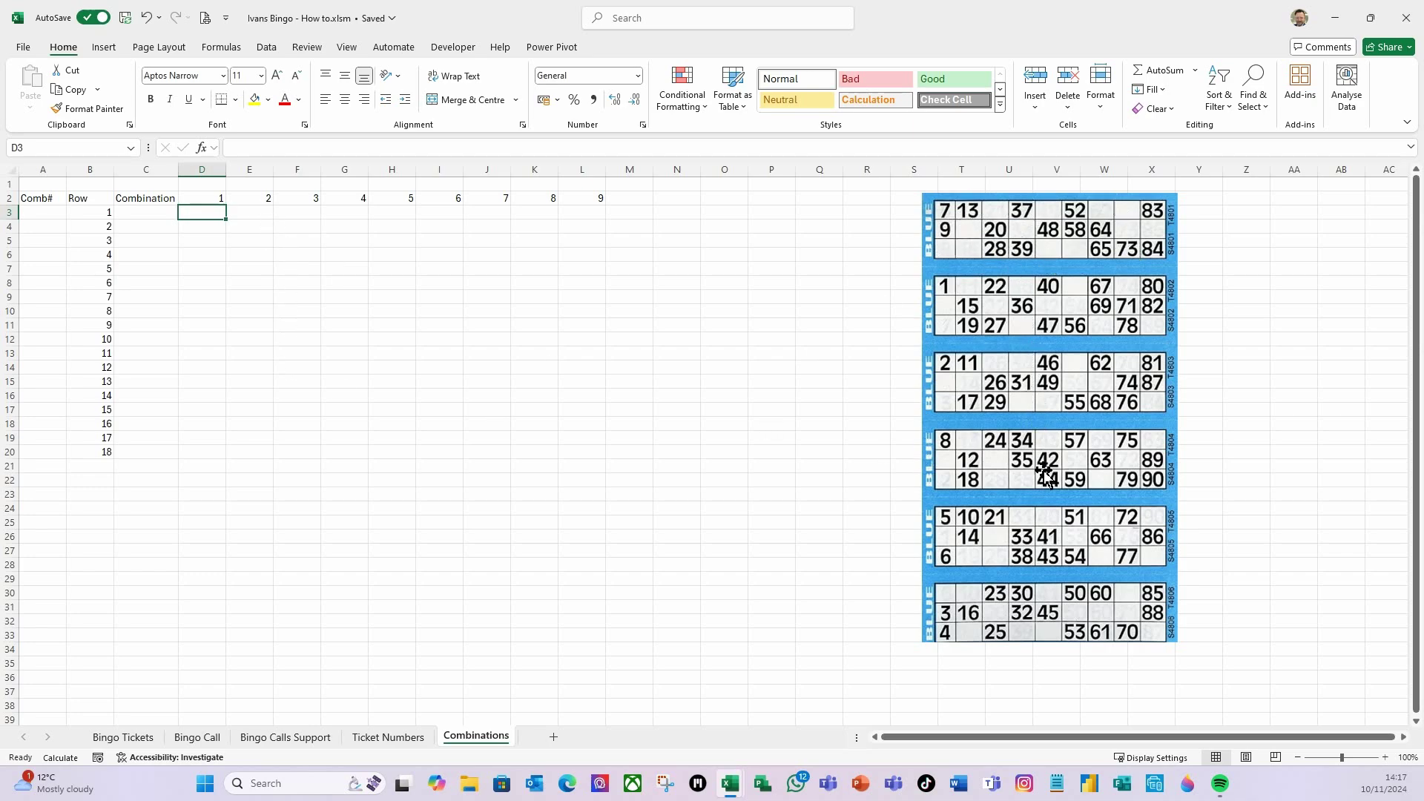
# - Enter 3578 in C3 as the combination of blank columns in the ticket's first row
pyautogui.click(133, 212)
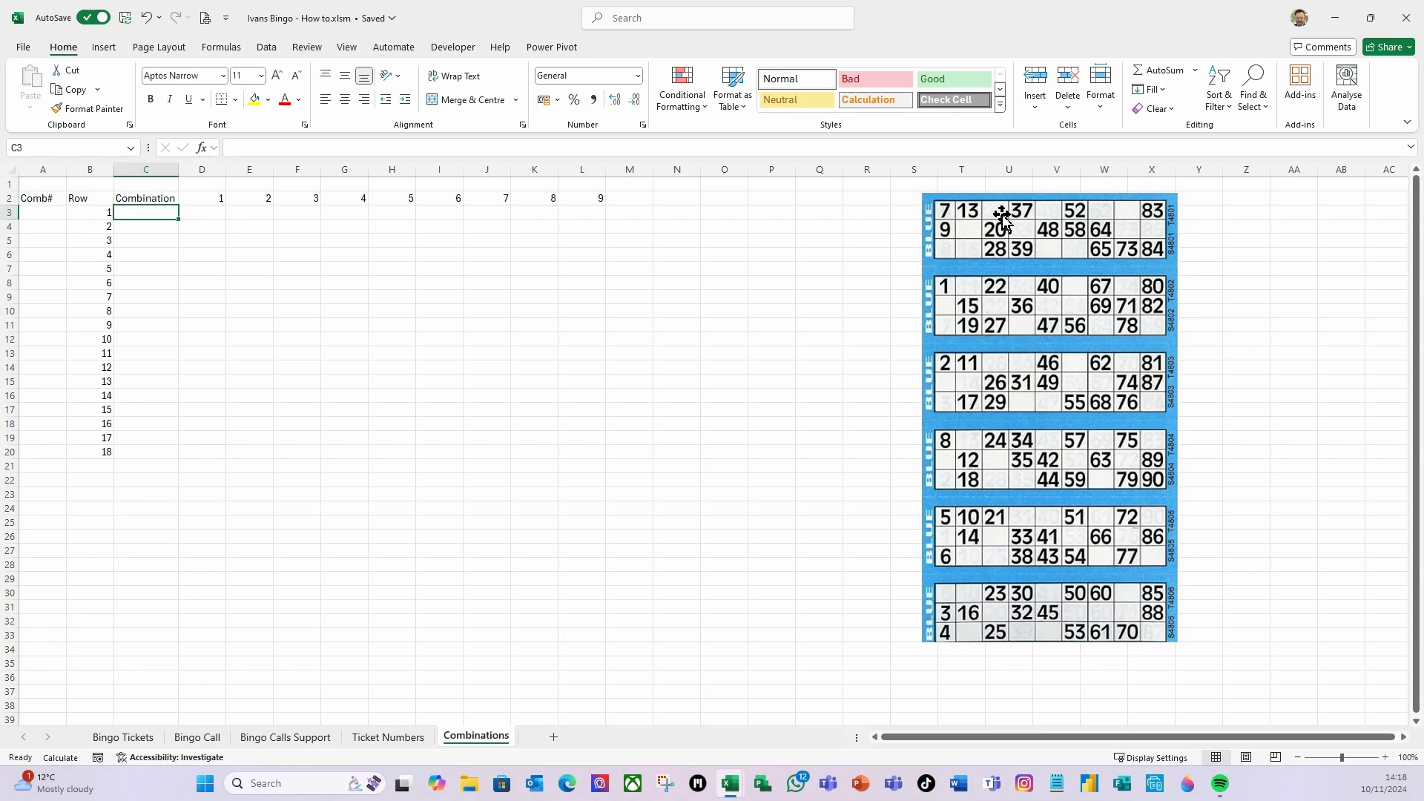
pyautogui.write('3578')
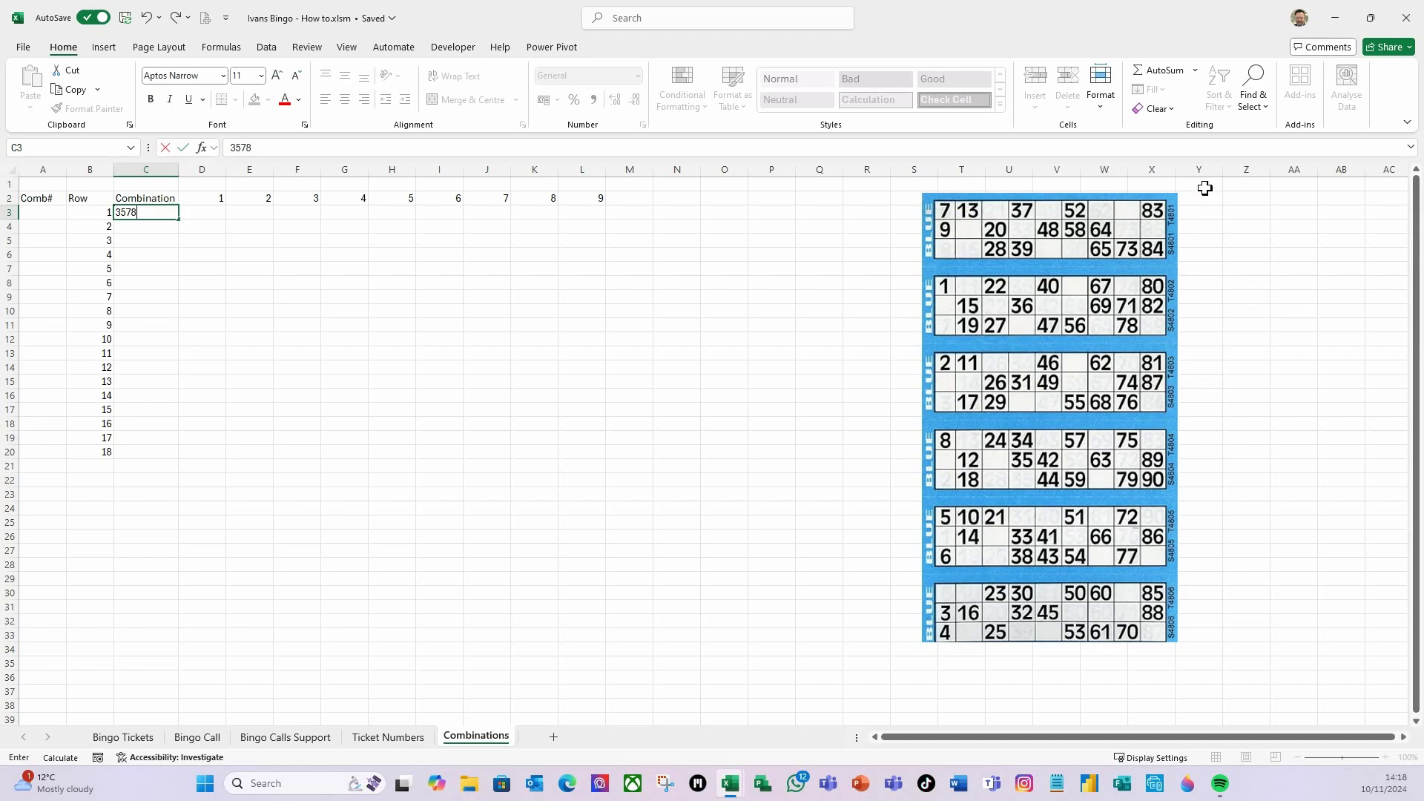
pyautogui.press('Return')
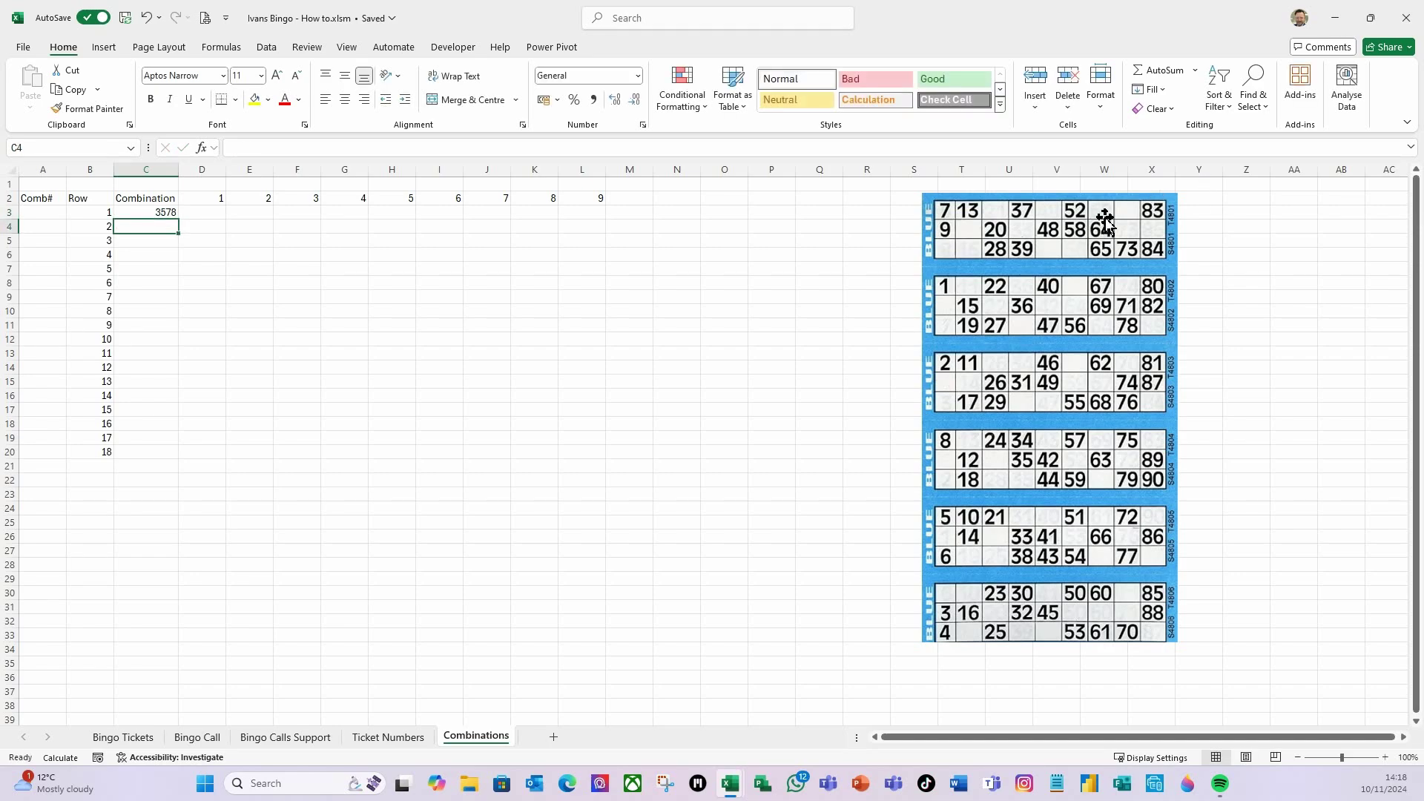
pyautogui.click(156, 213)
pyautogui.click(205, 211)
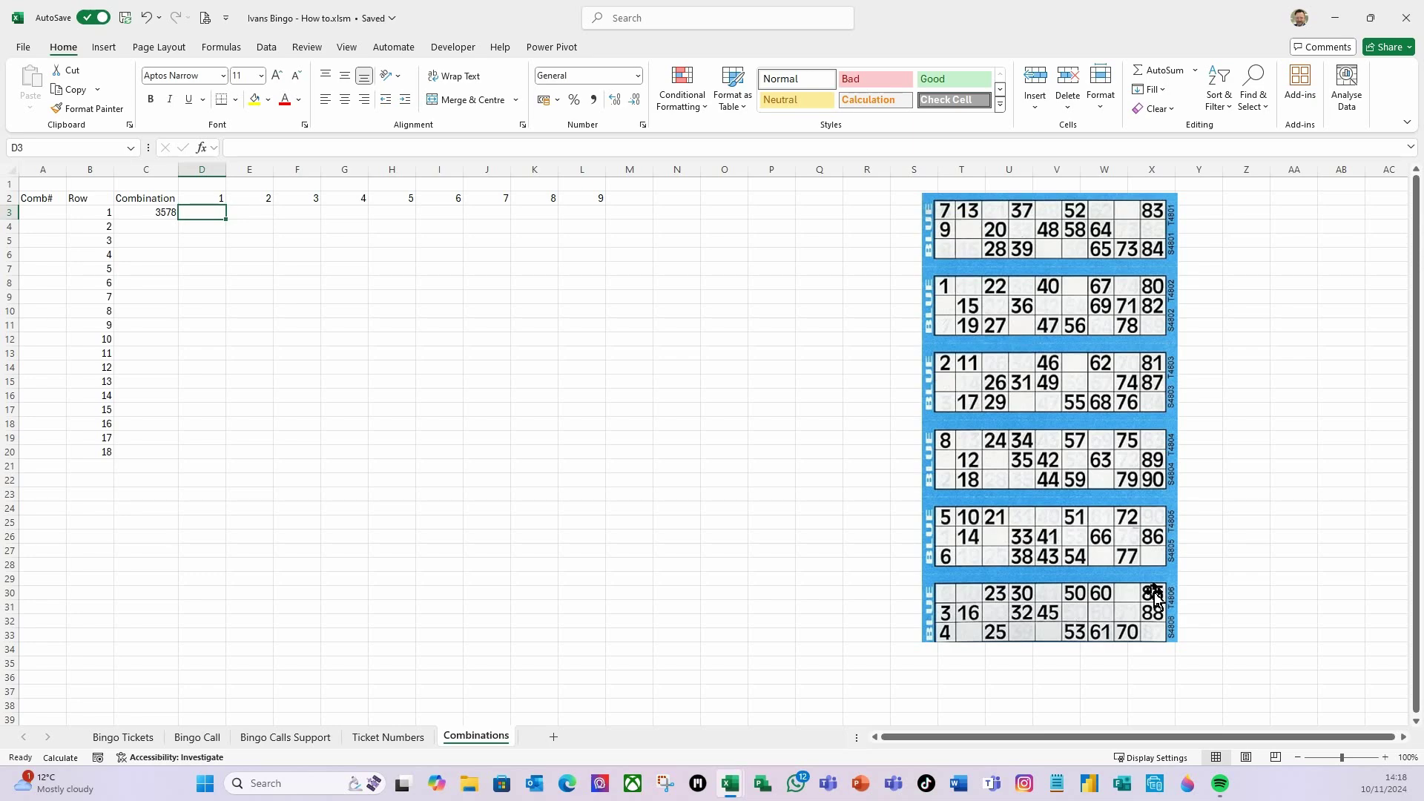
# - Enter =FIND($D$2#,C3) in D3 to look up each column number within the first row's combination
pyautogui.write('=finf')
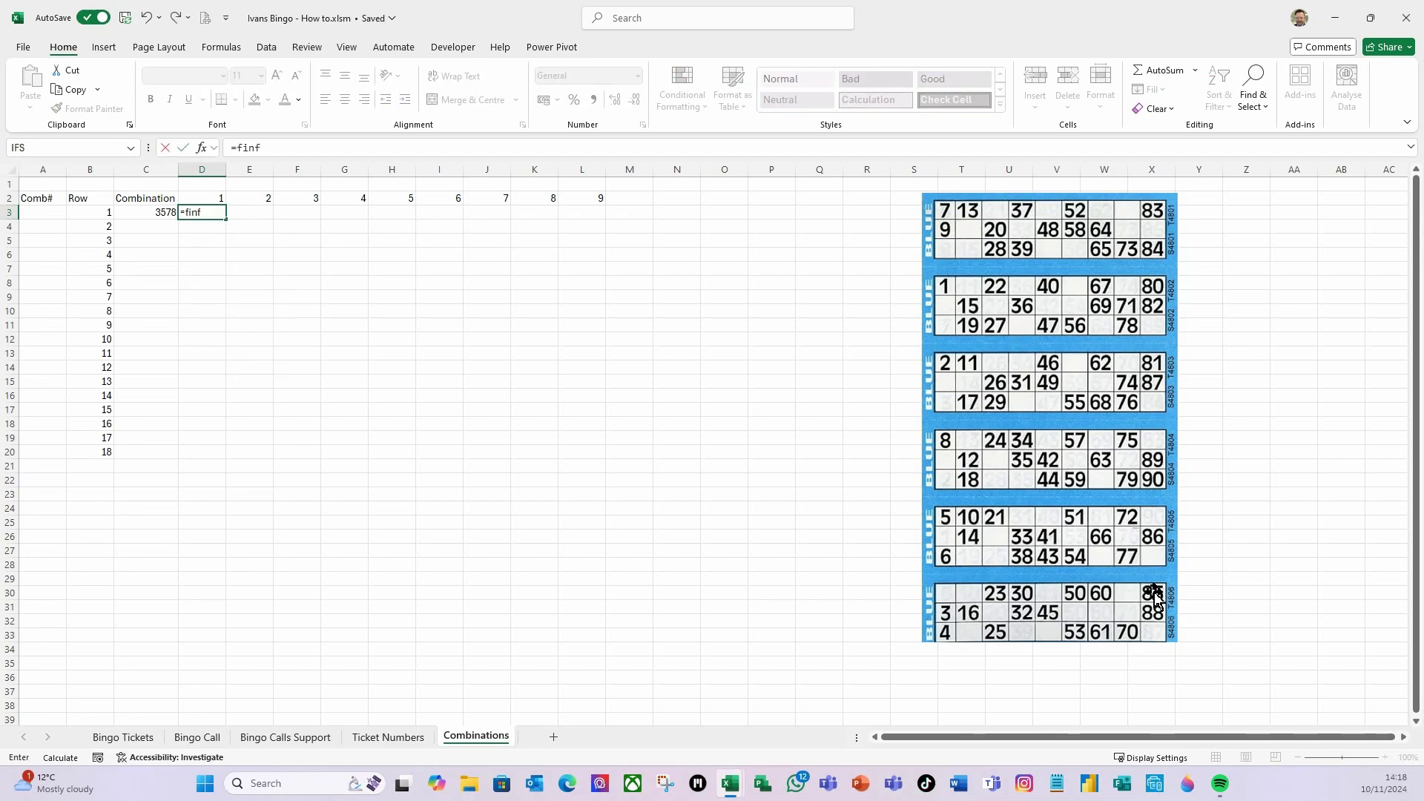
pyautogui.press('BackSpace')
pyautogui.press('Tab')
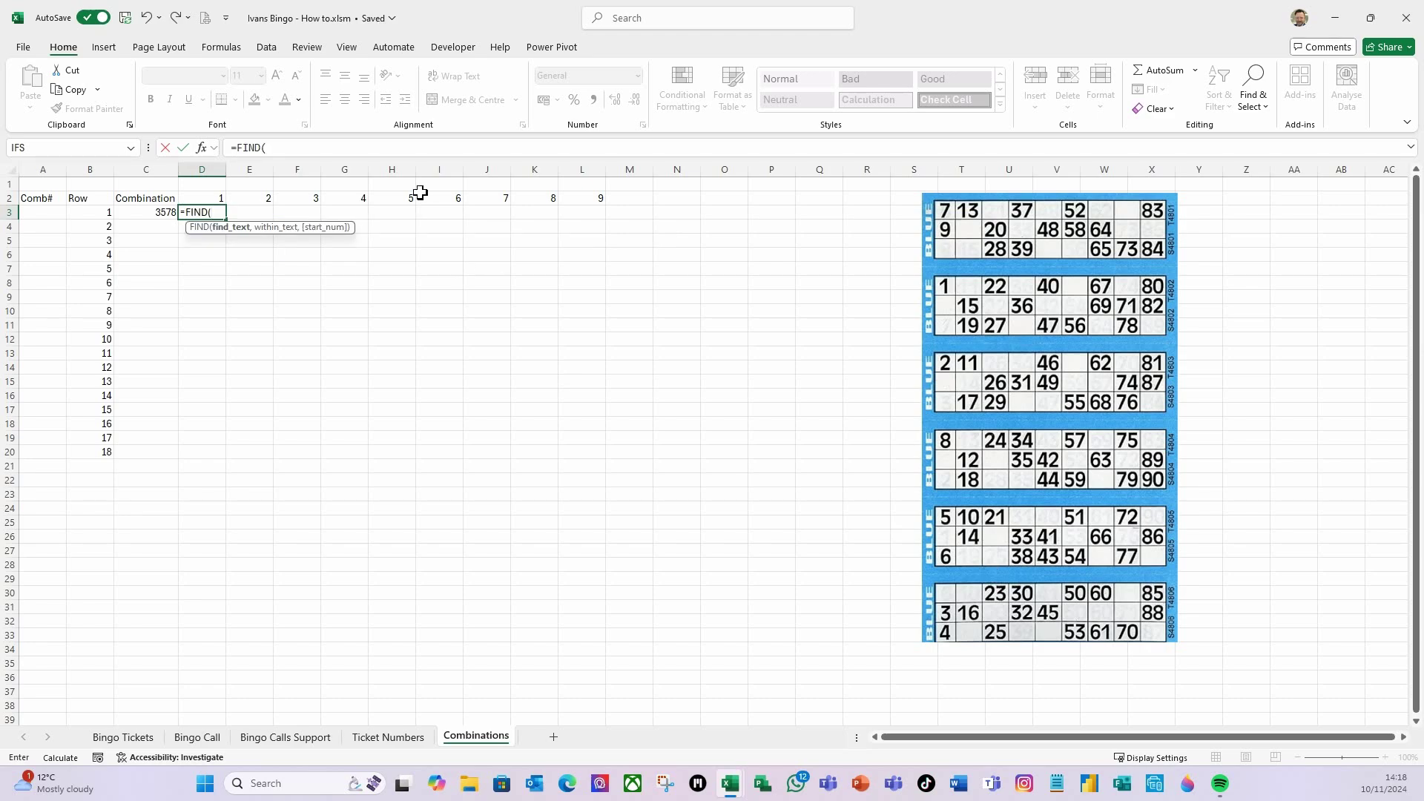
pyautogui.click(209, 199)
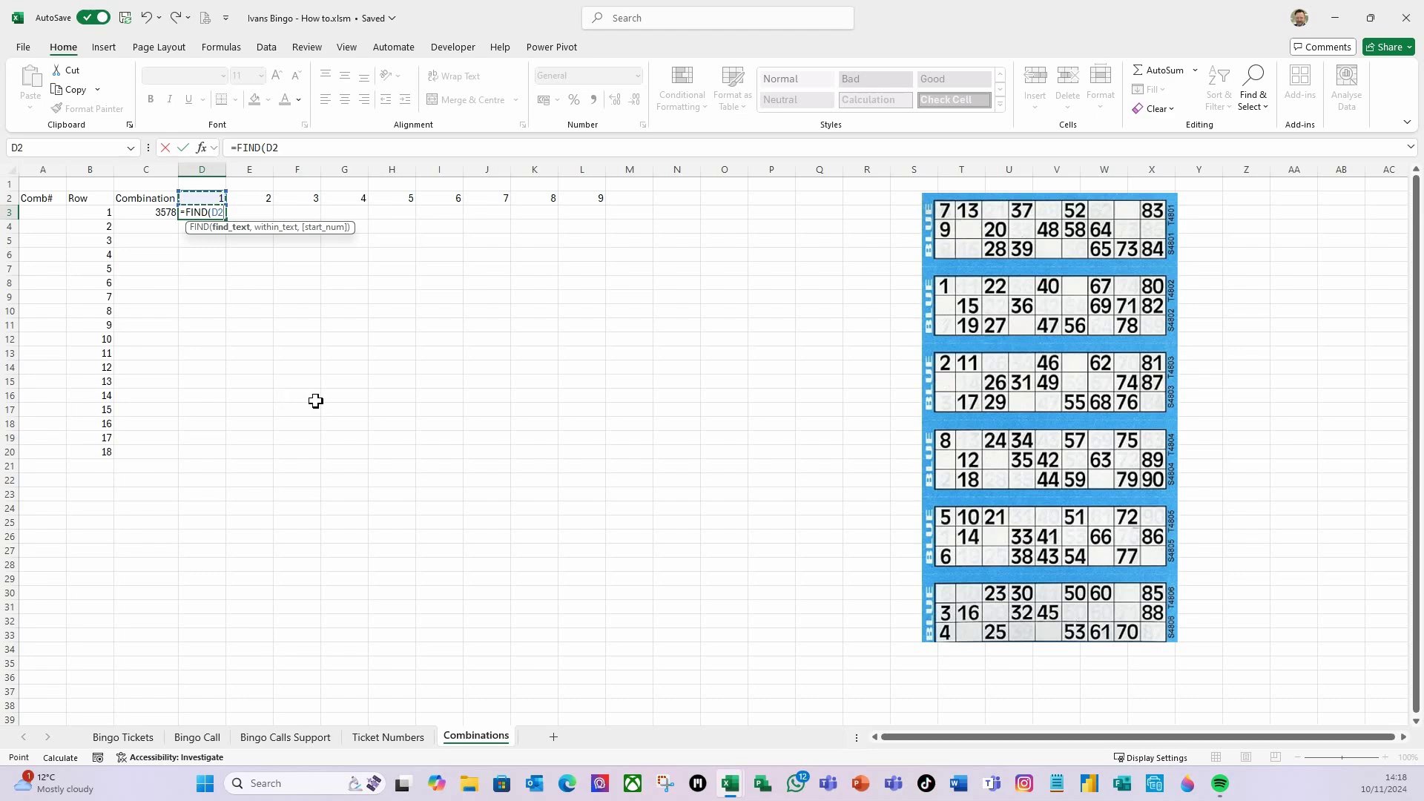
pyautogui.press('F4')
pyautogui.write('#')
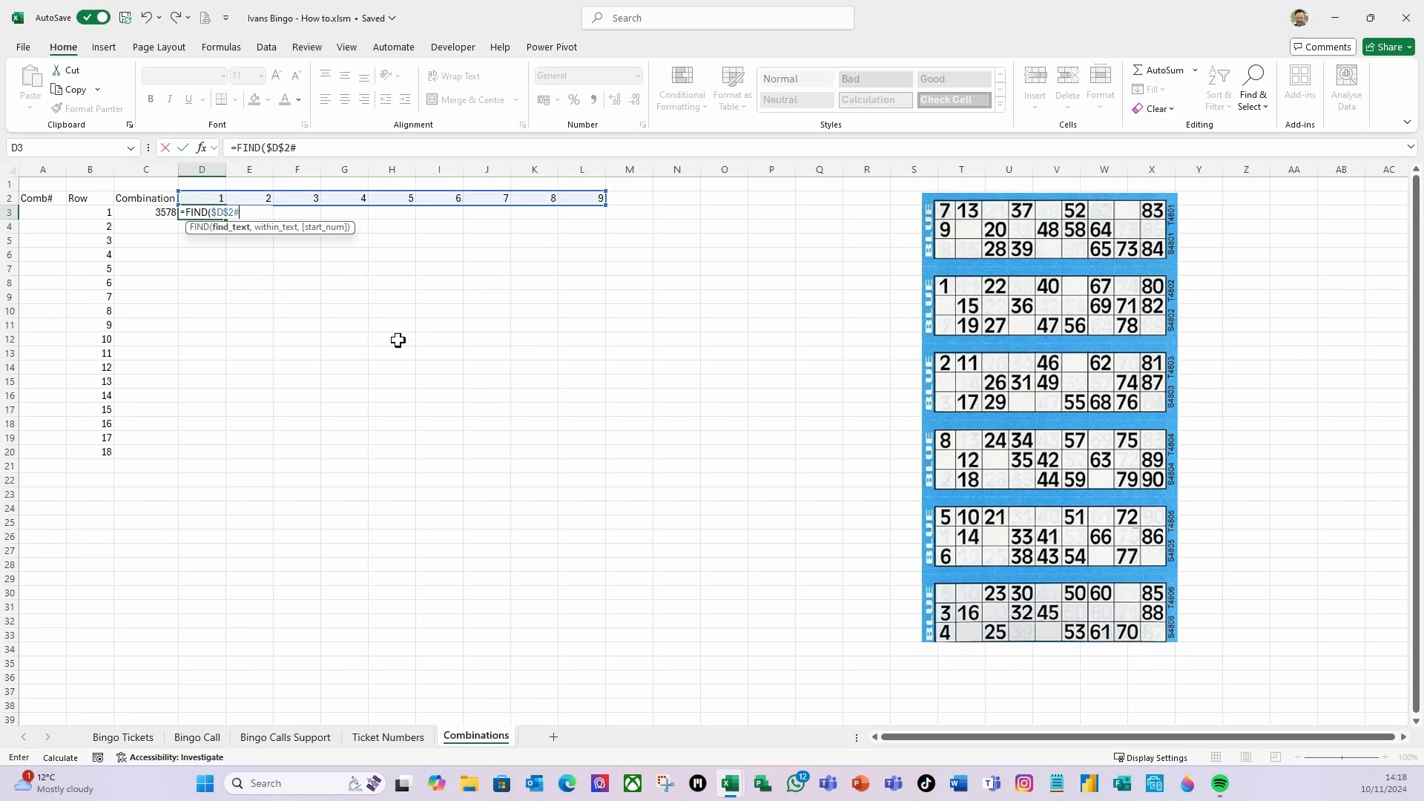
pyautogui.write(',')
pyautogui.click(148, 212)
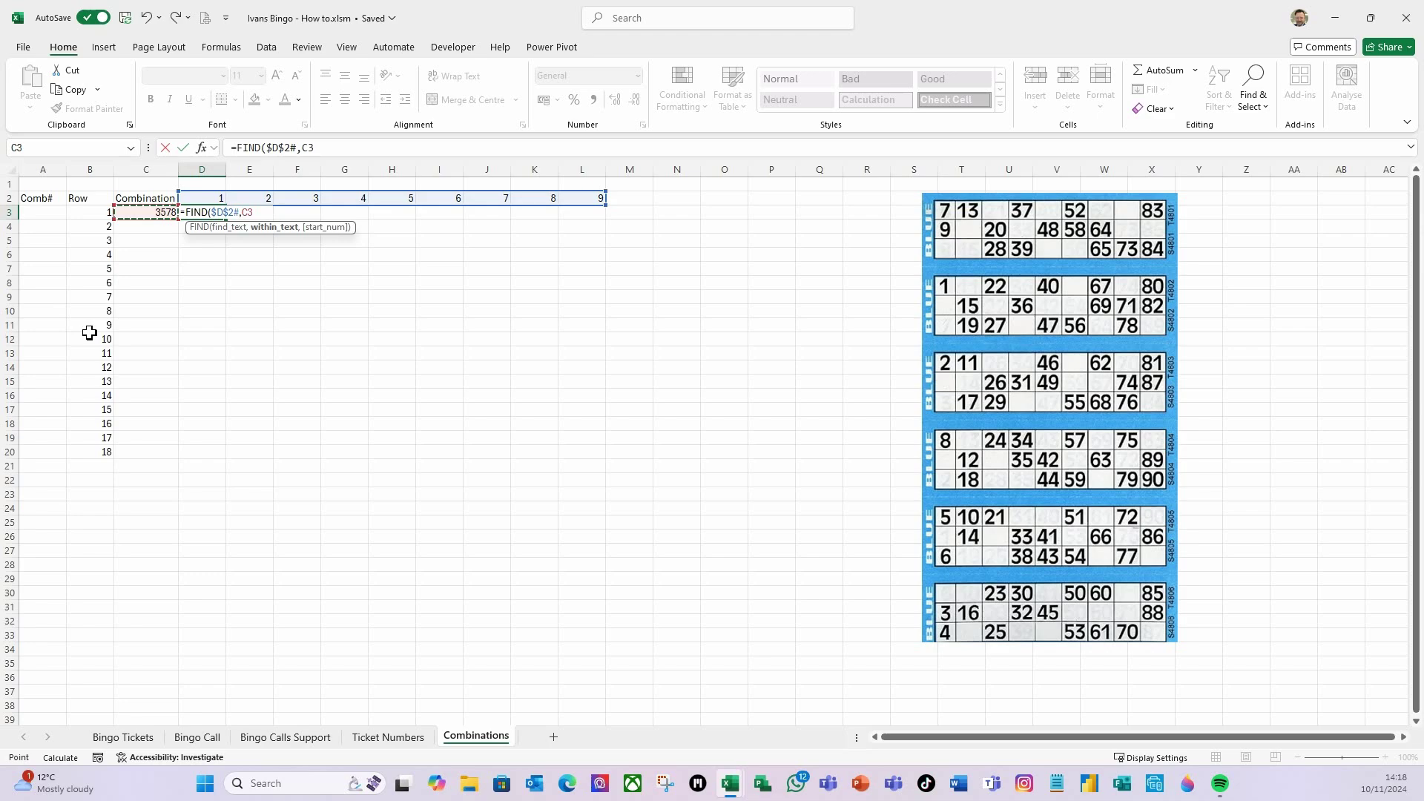
pyautogui.write(')')
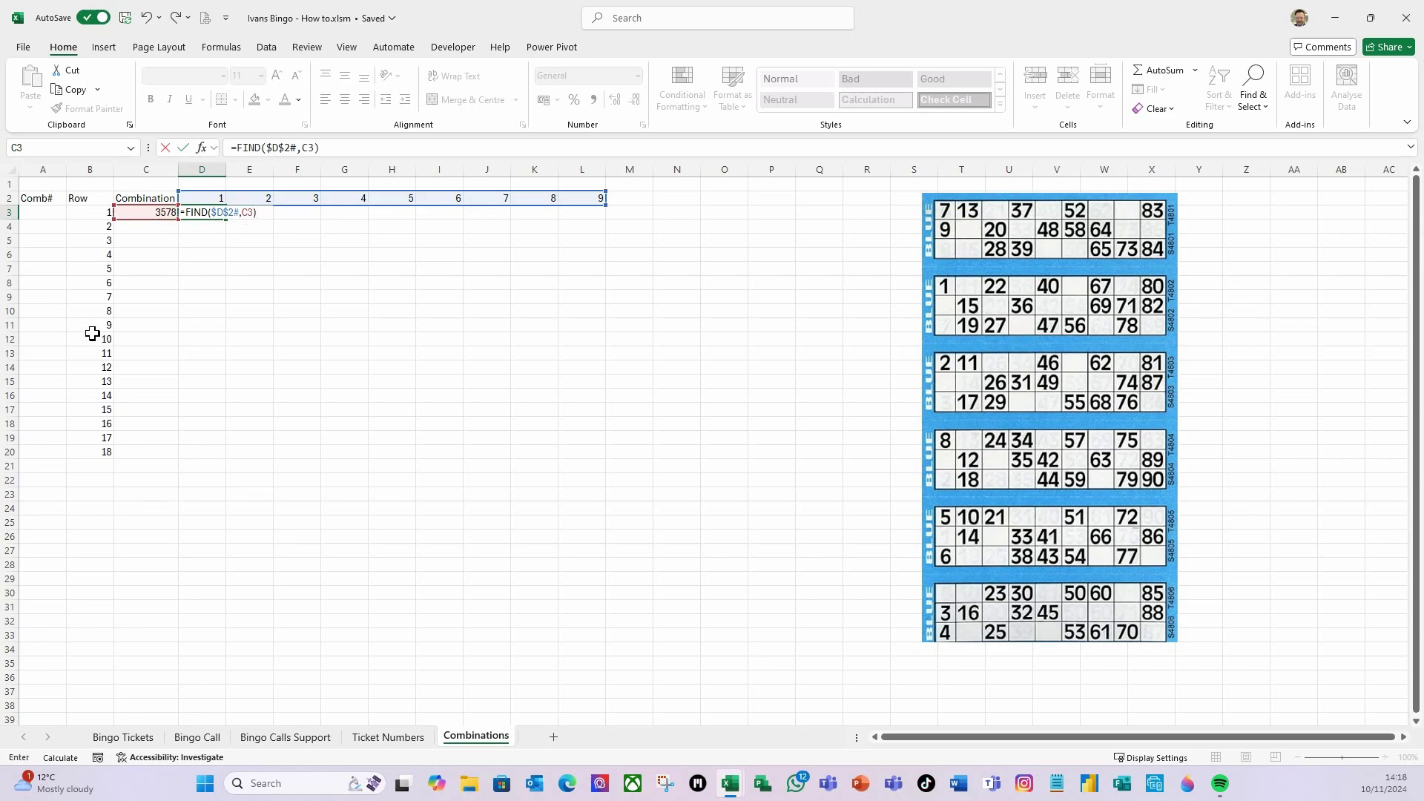
pyautogui.press('Return')
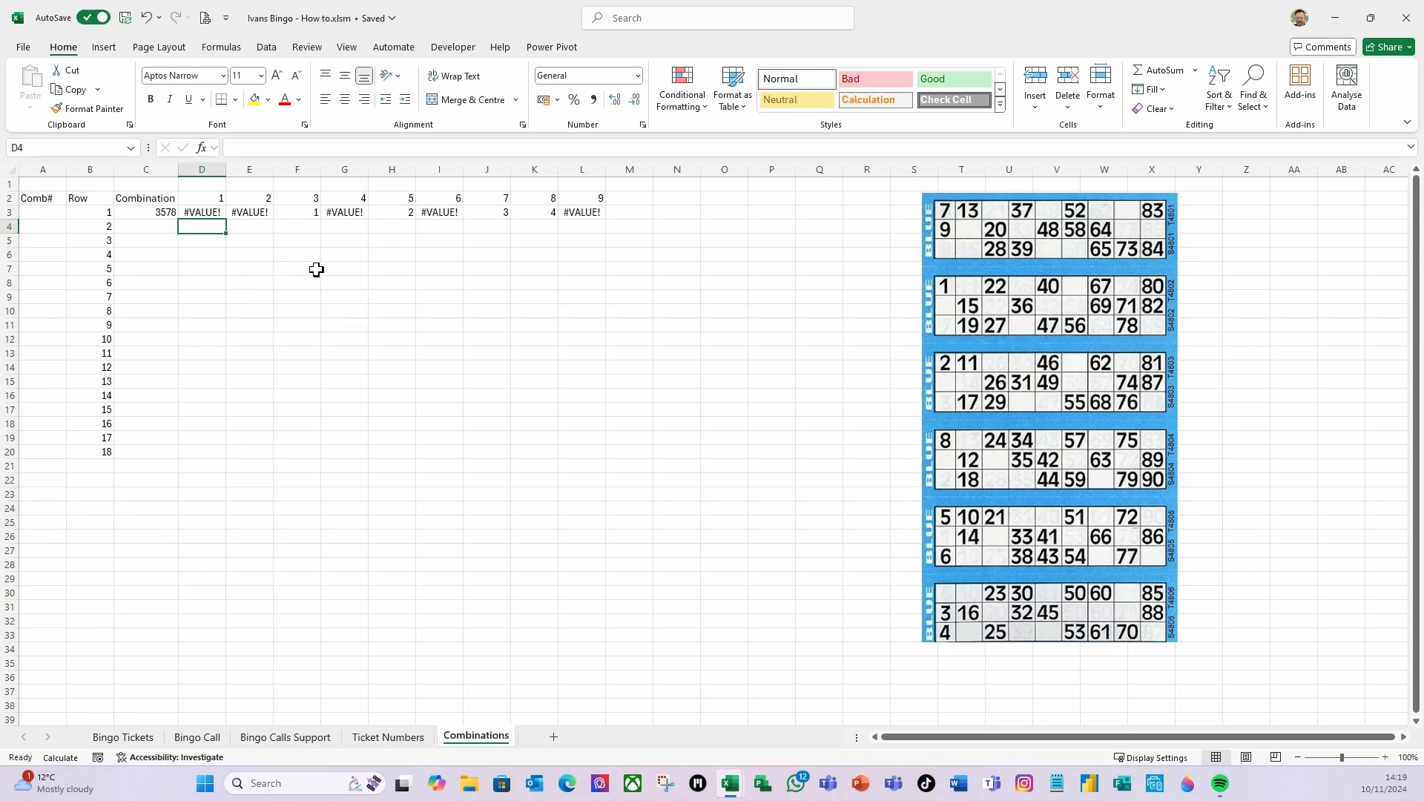
# - Wrap the D3 formula as =IF(ISERROR(FIND($D$2#,C3)),1,0) so blank positions return 0 and filled ones return 1
pyautogui.click(209, 214)
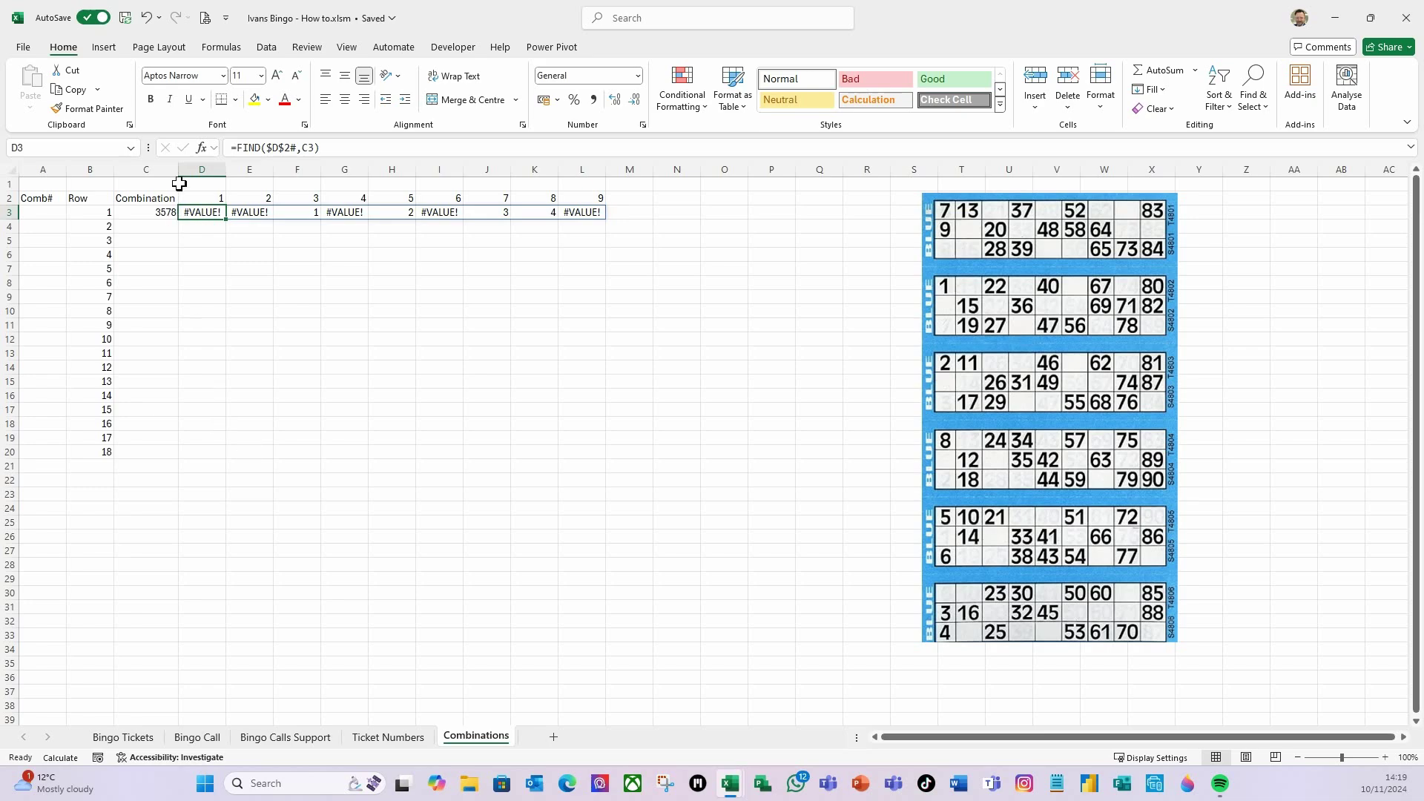
pyautogui.click(241, 147)
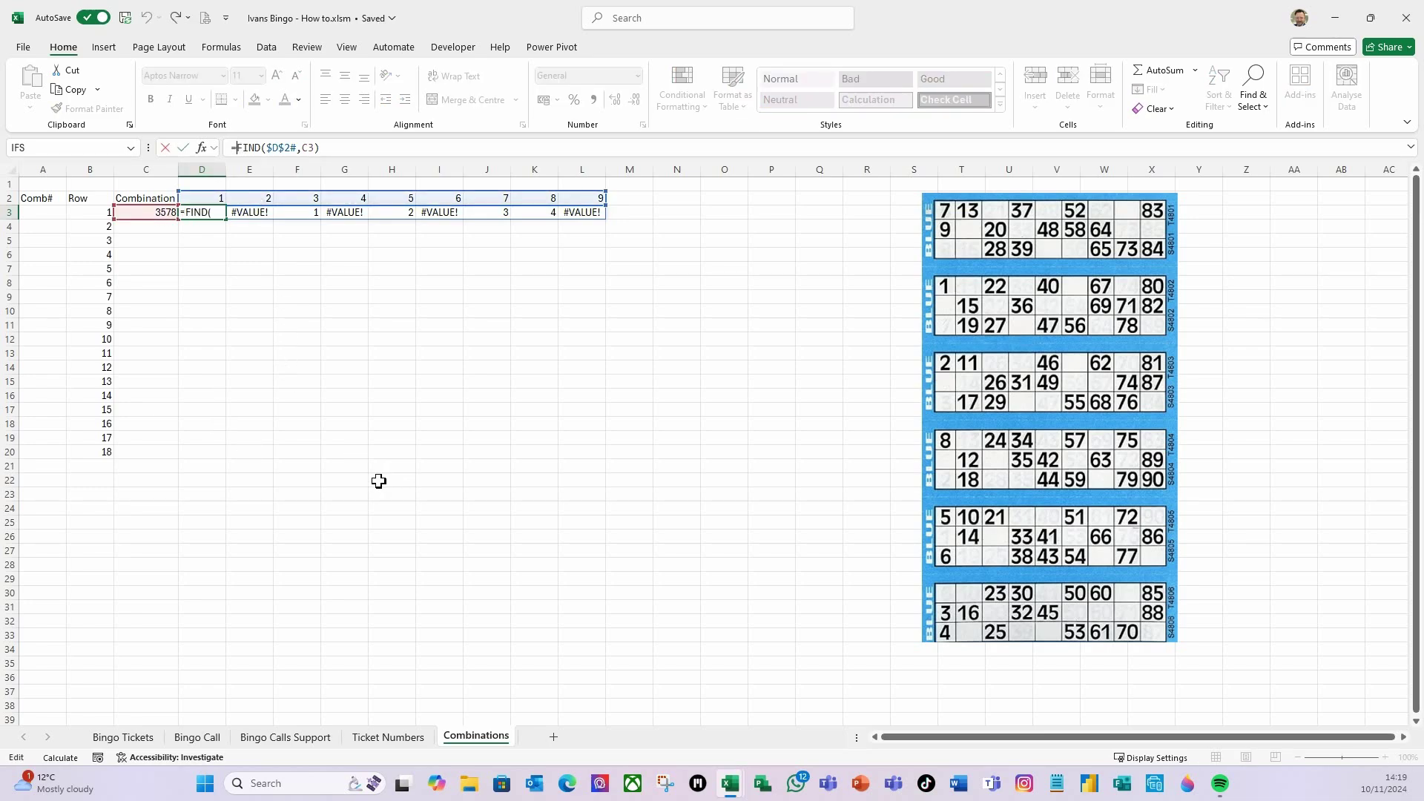
pyautogui.write('if')
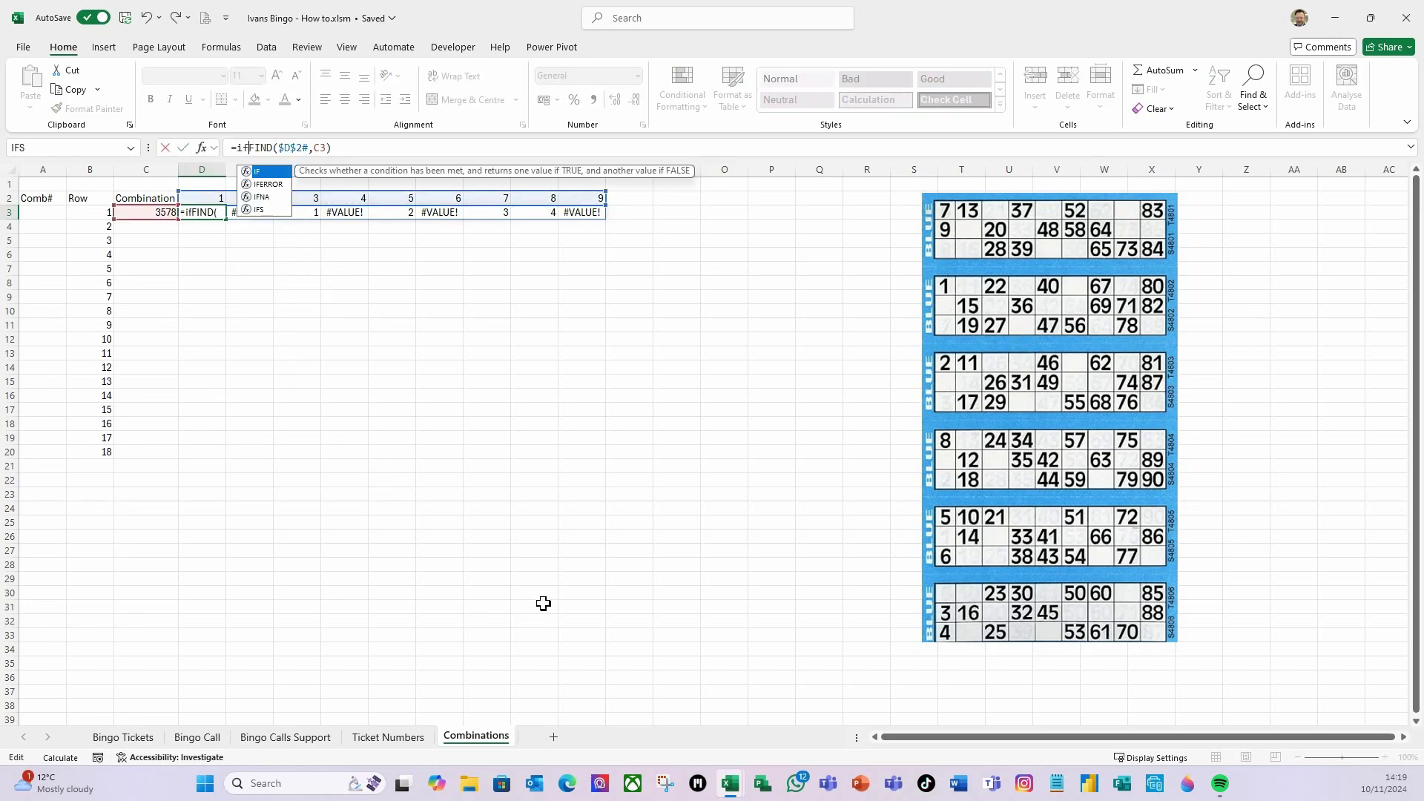
pyautogui.write('(')
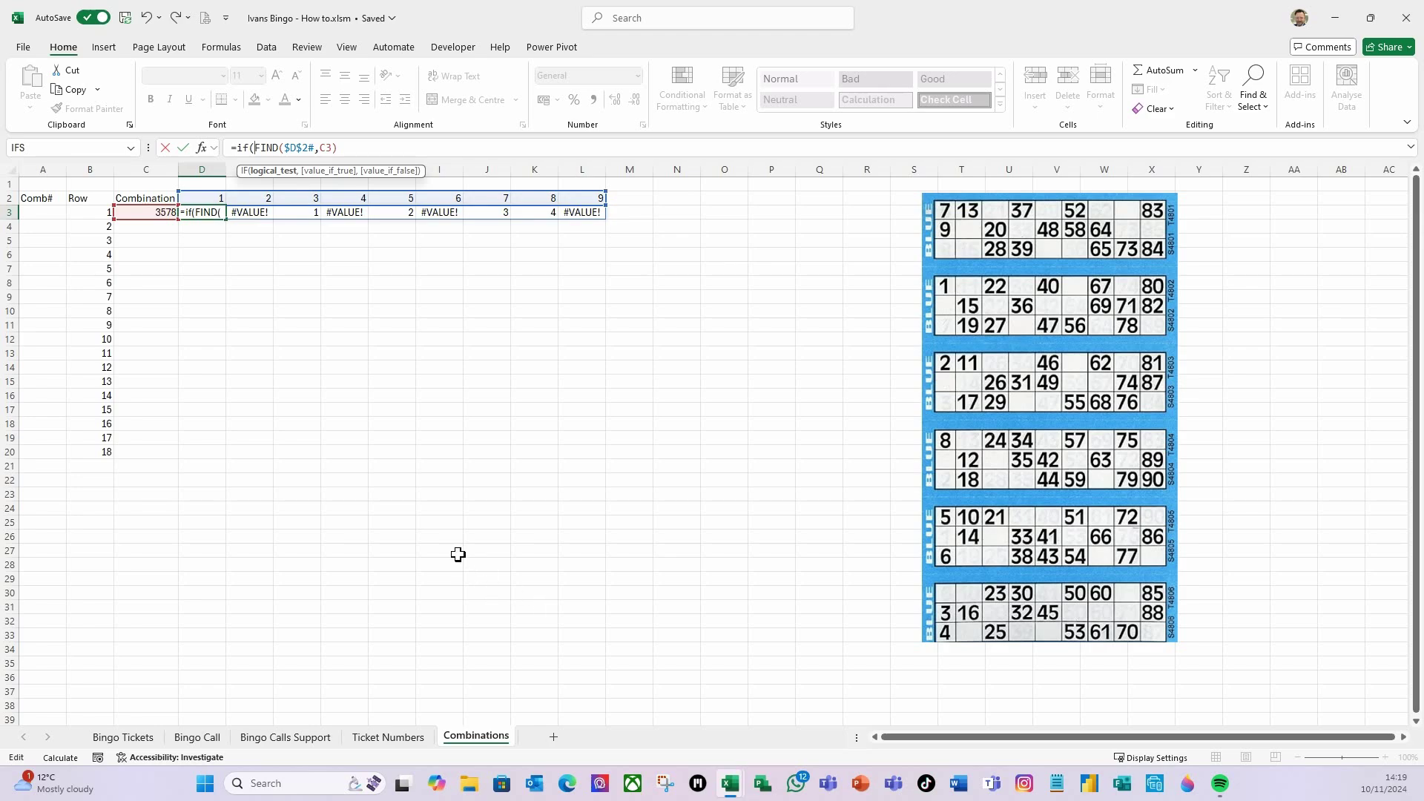
pyautogui.write('iserror')
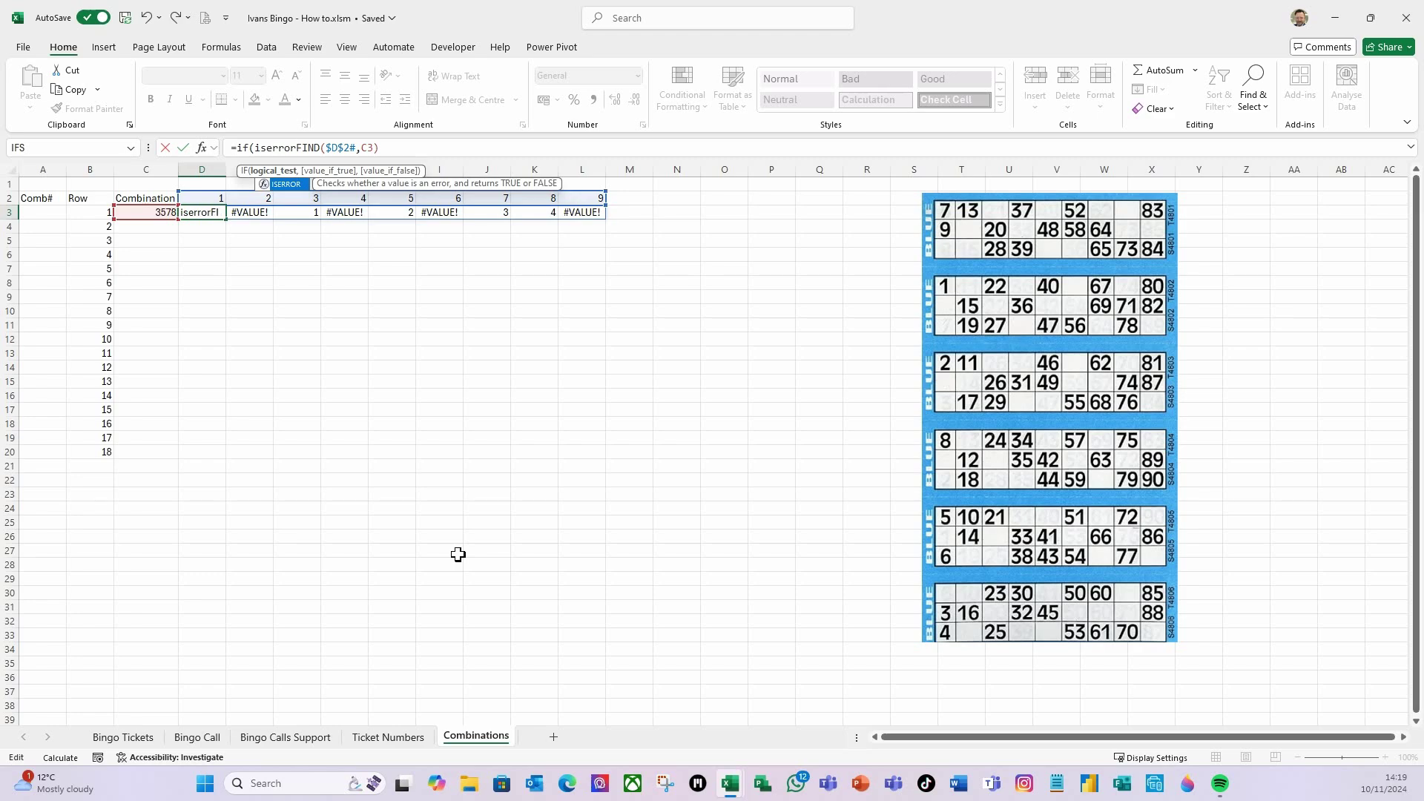
pyautogui.write('(FIND($D$2#,C3')
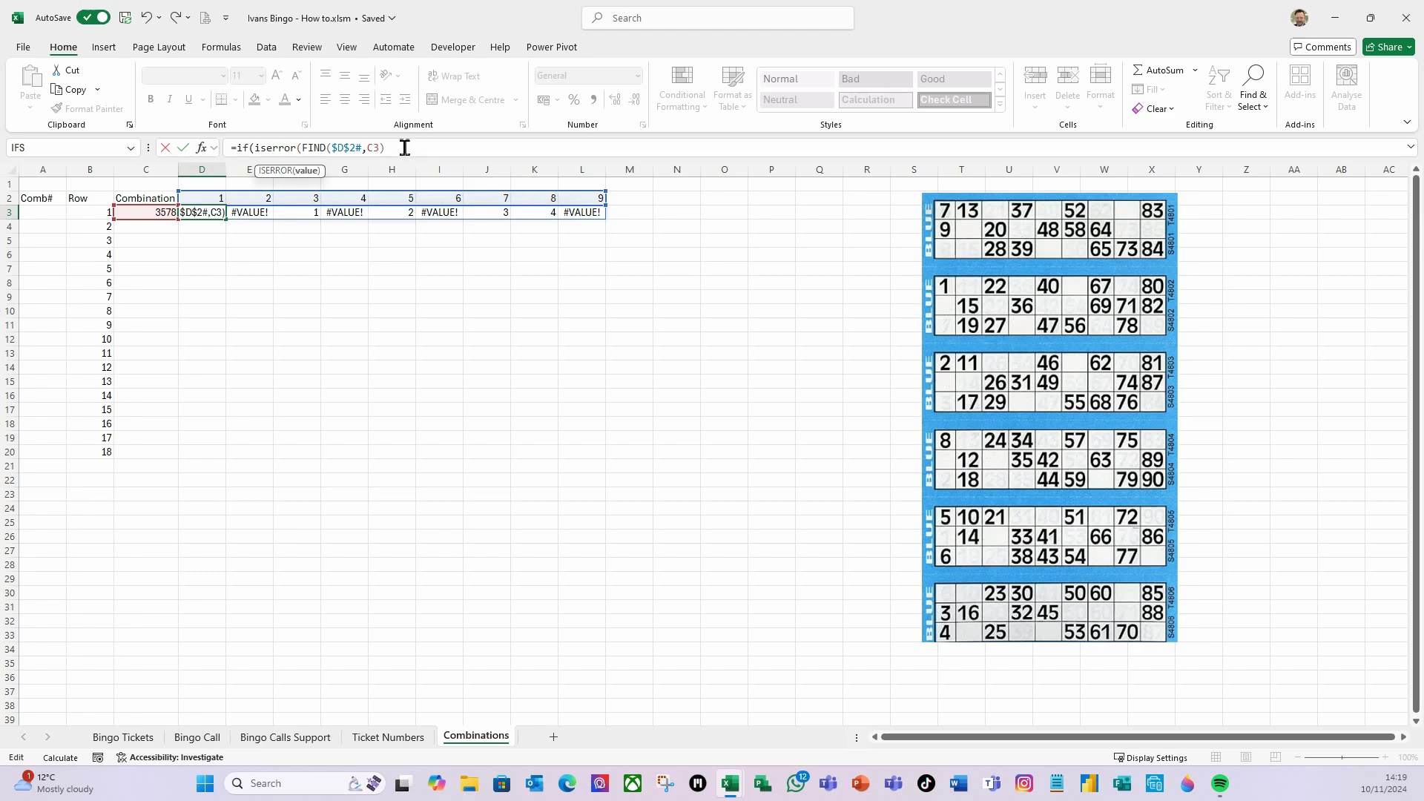
pyautogui.write('))')
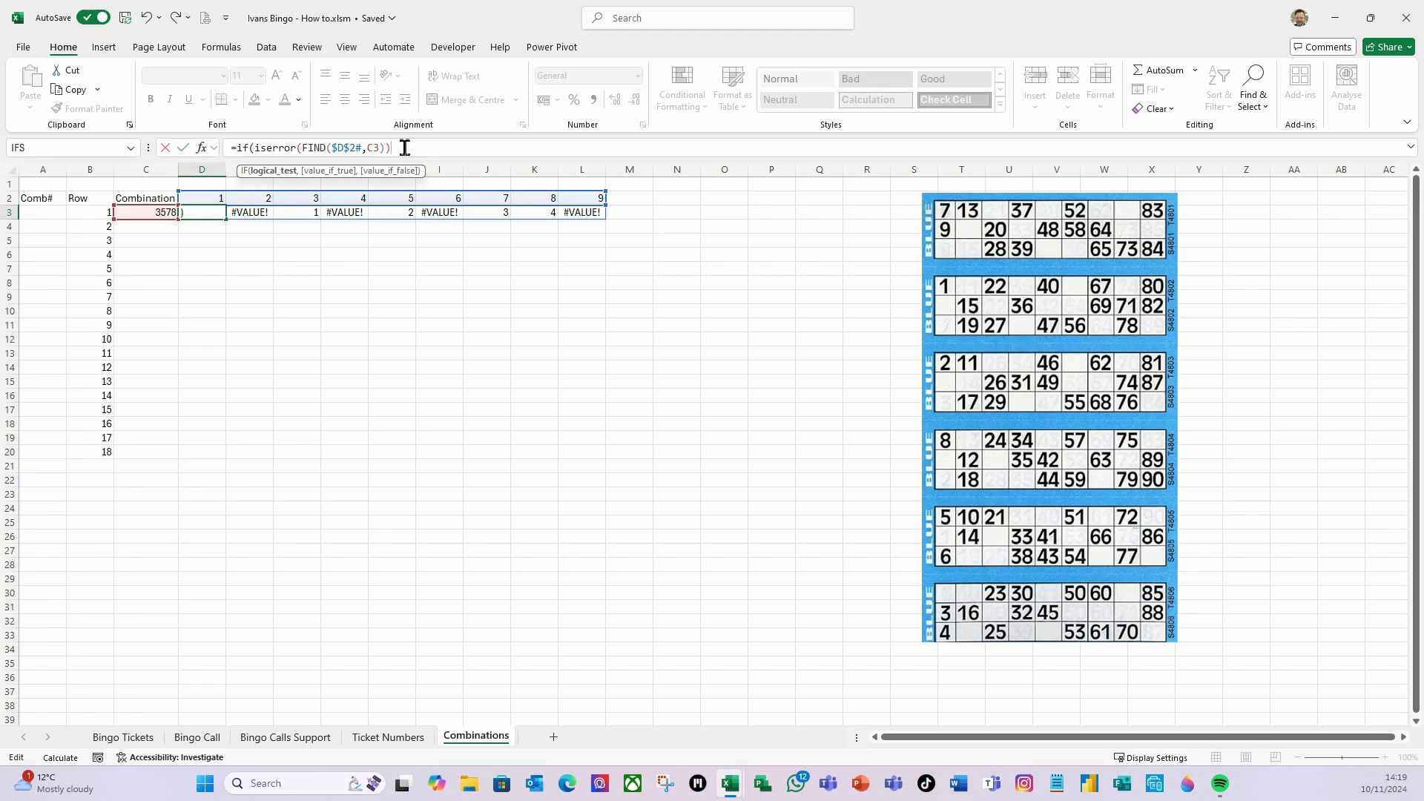
pyautogui.write(',')
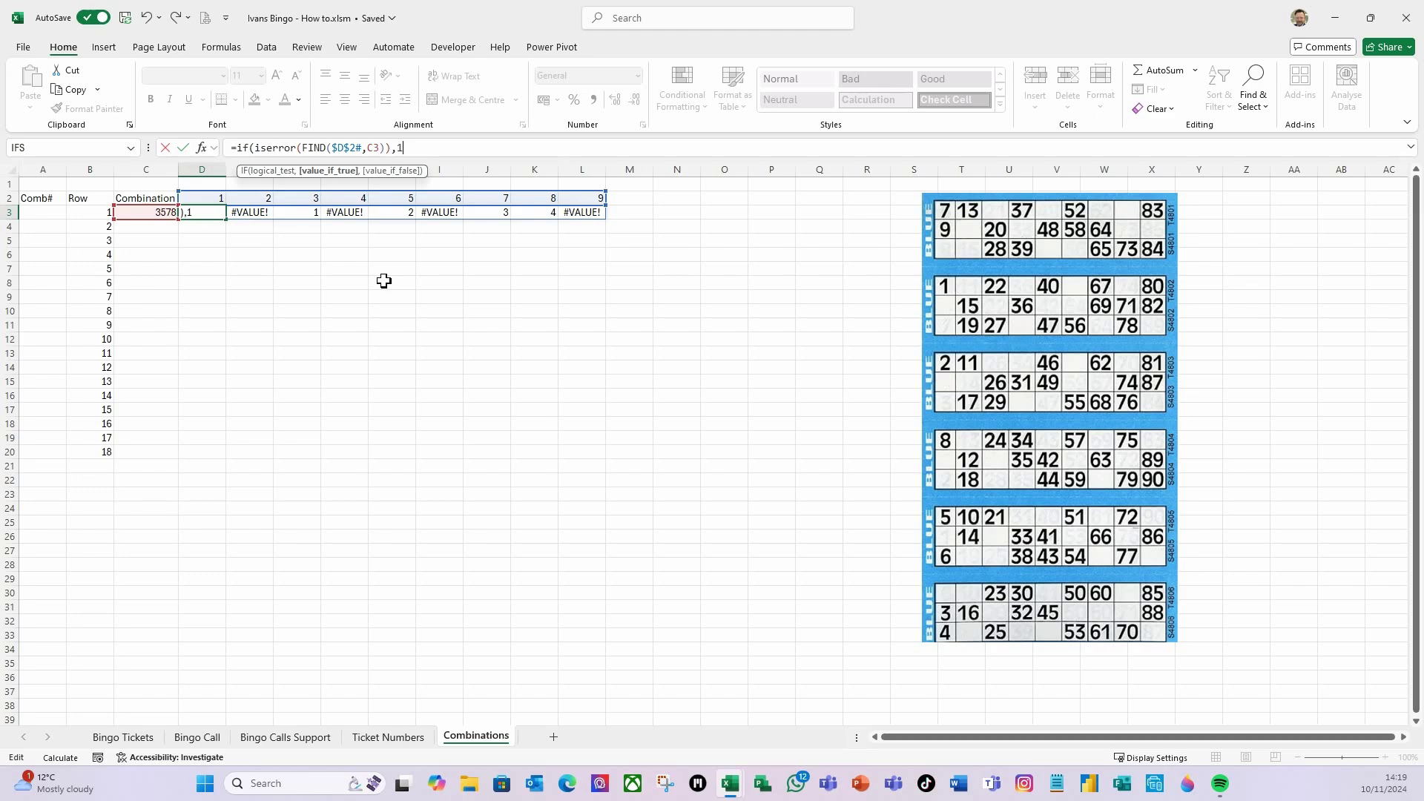
pyautogui.write('1,0)')
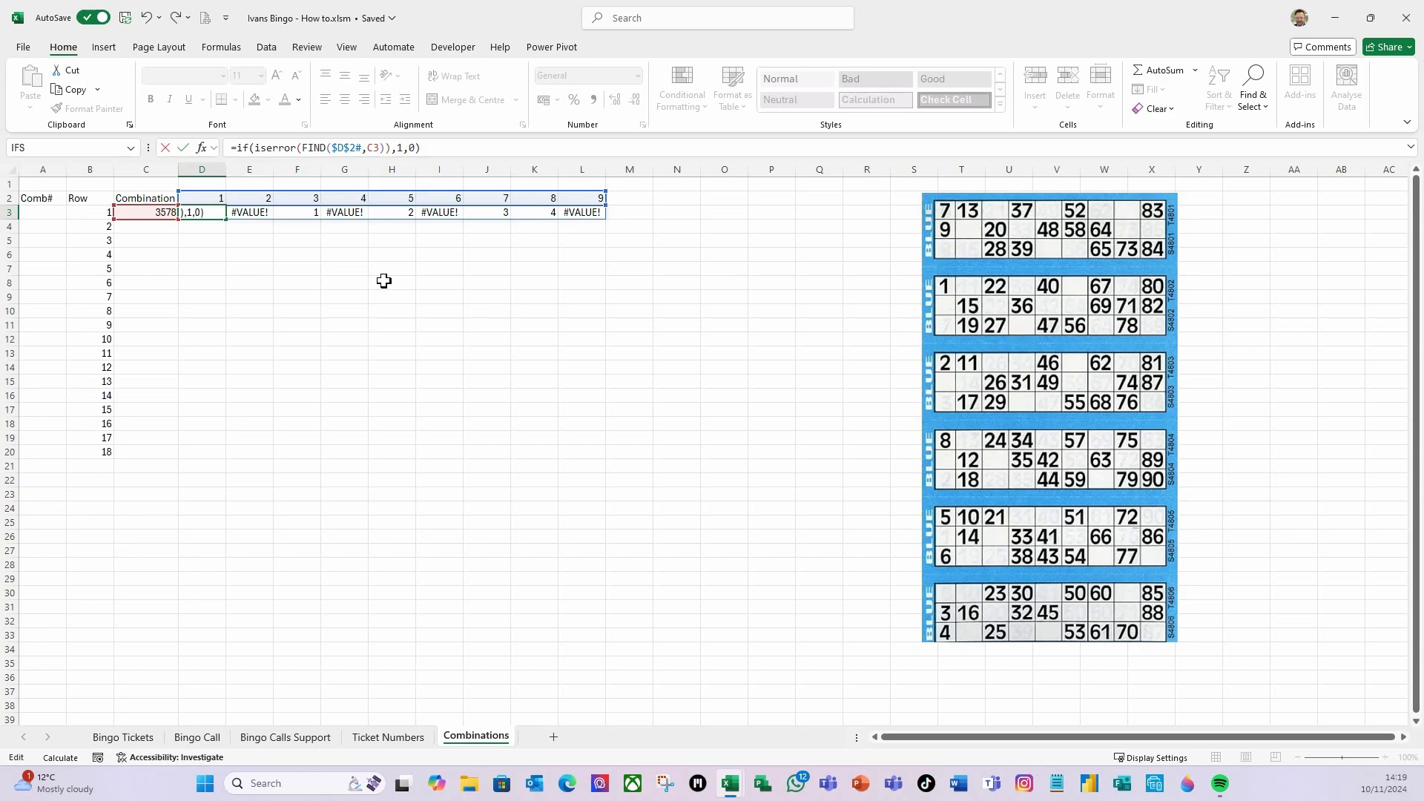
pyautogui.press('Return')
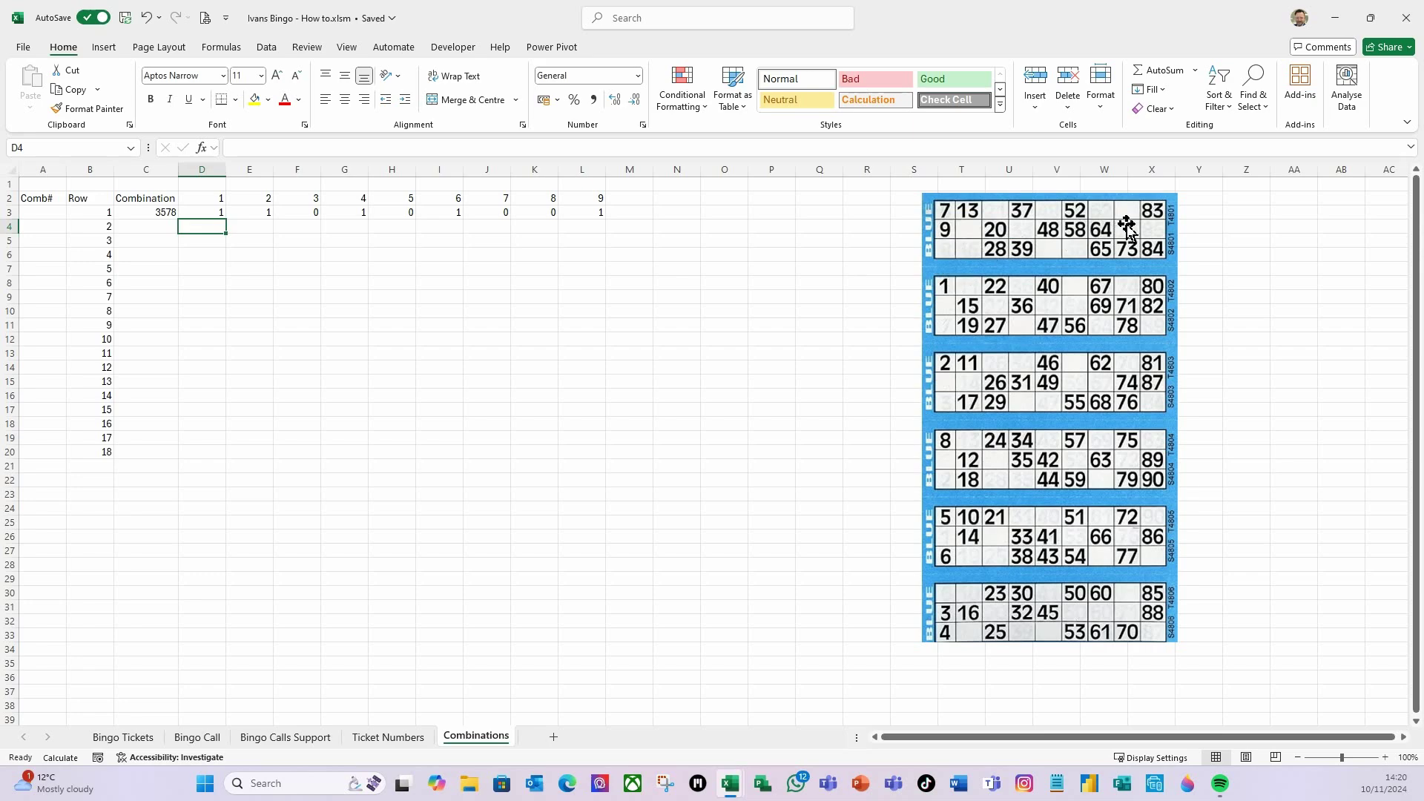
# - Enter 2489 in C4 as the second row's combination and fill the D3 formula down to D4
pyautogui.click(600, 227)
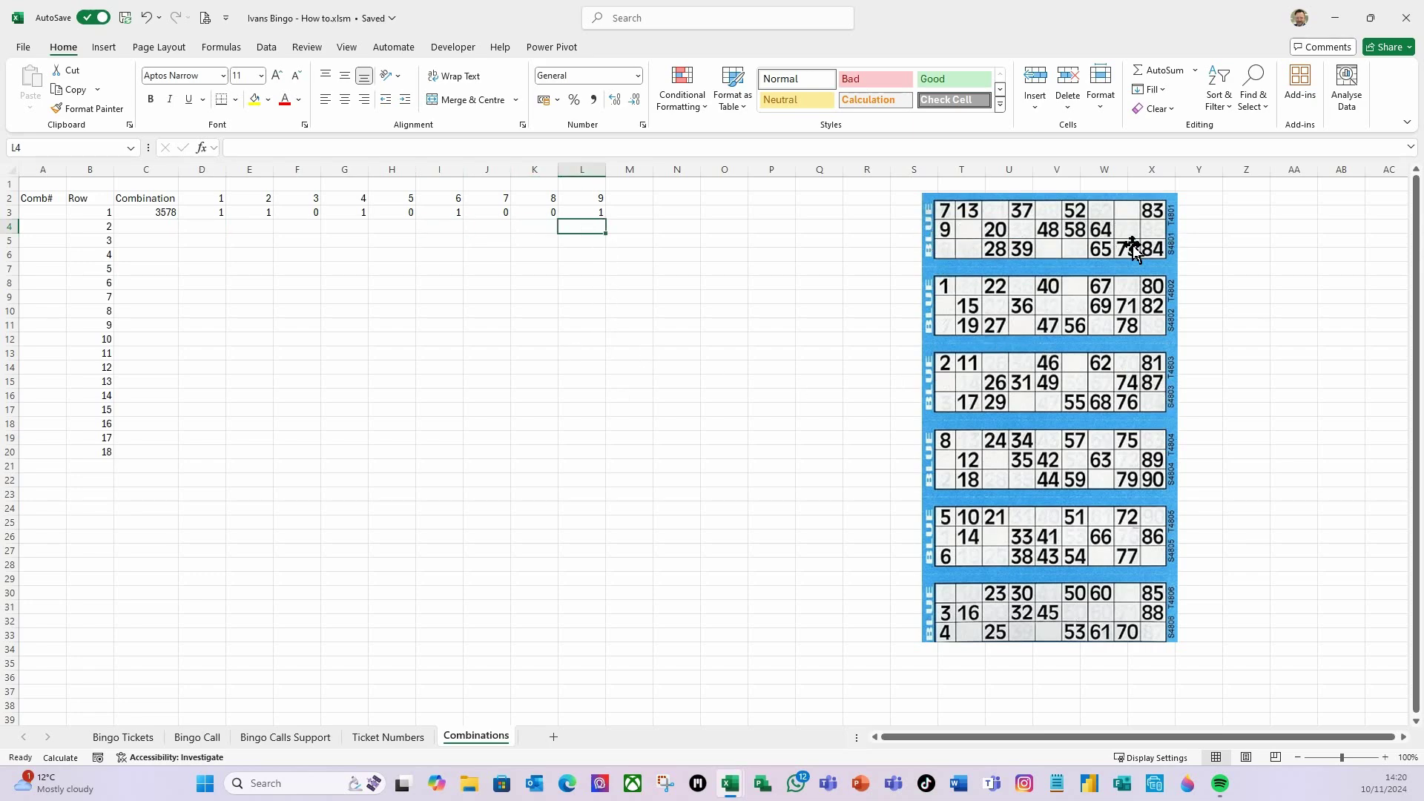
pyautogui.click(159, 226)
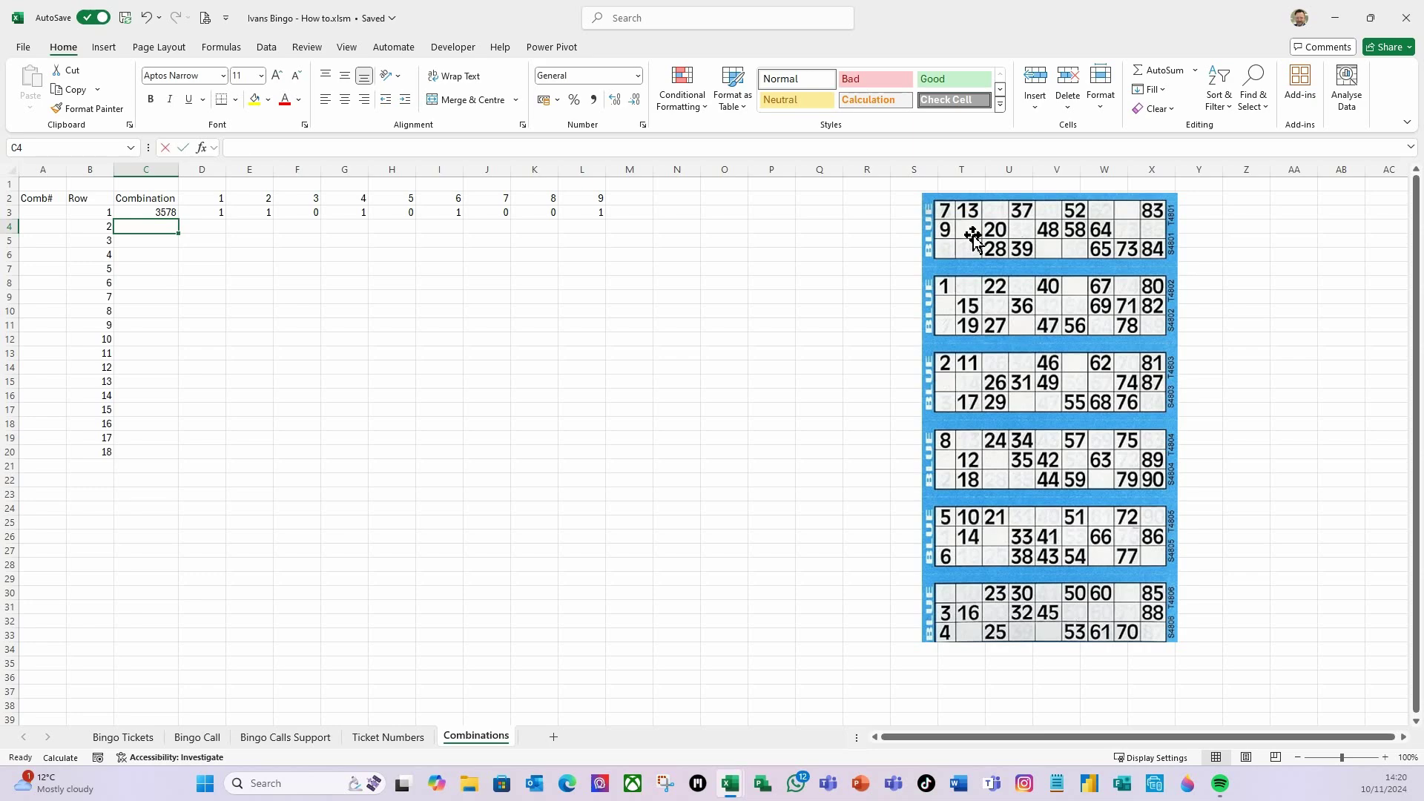
pyautogui.write('2489')
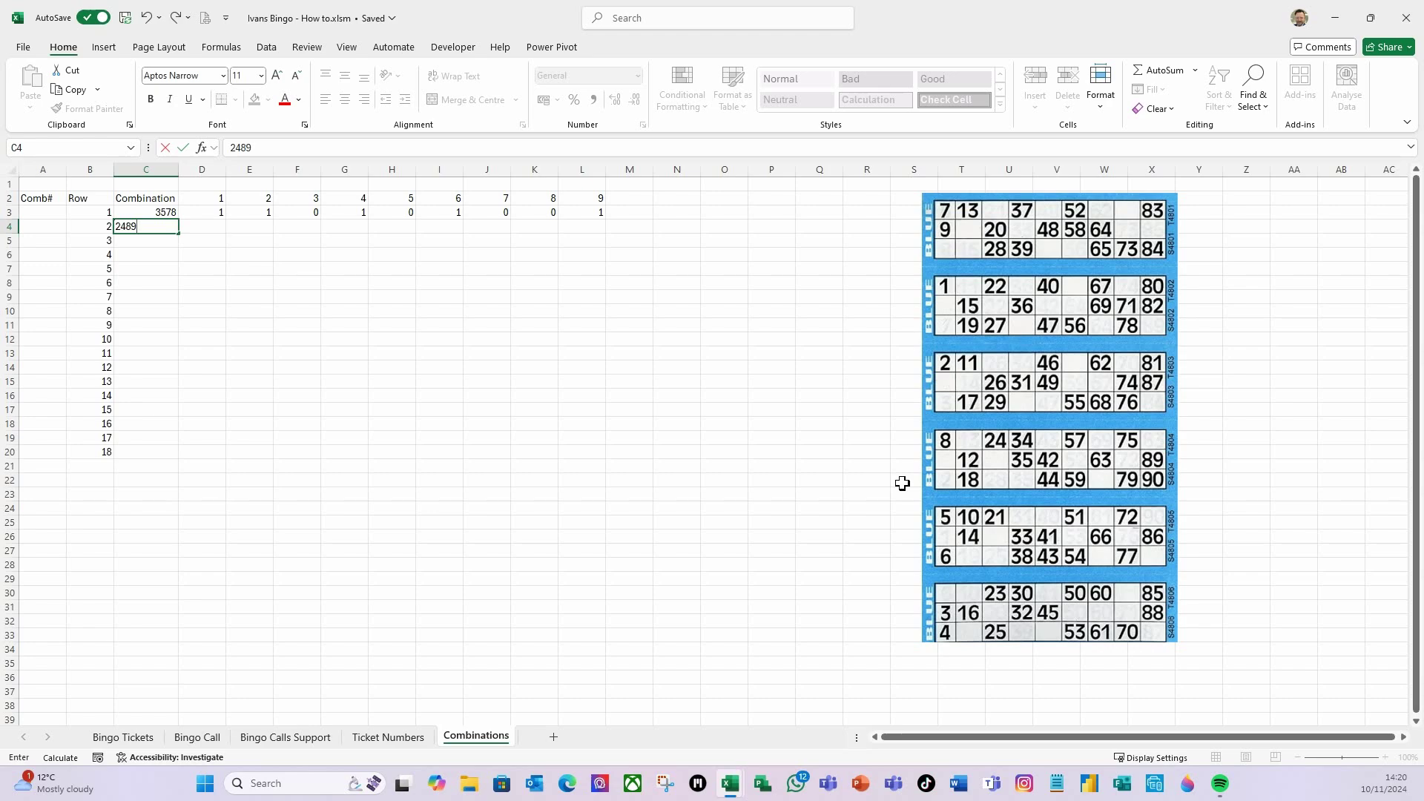
pyautogui.press('Return')
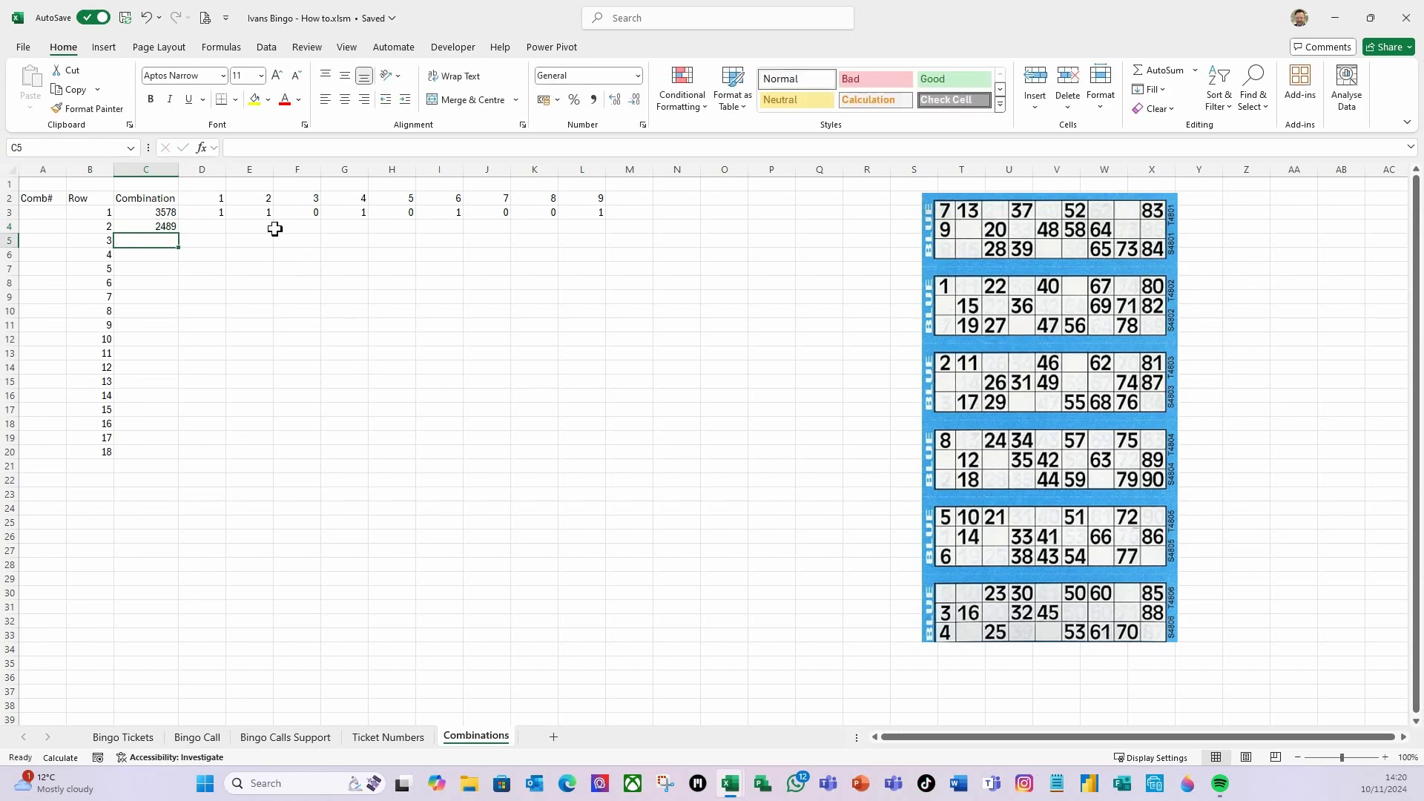
pyautogui.click(219, 215)
pyautogui.moveTo(224, 221); pyautogui.dragTo(222, 230)
pyautogui.click(209, 228)
pyautogui.moveTo(317, 353); pyautogui.dragTo(316, 341)
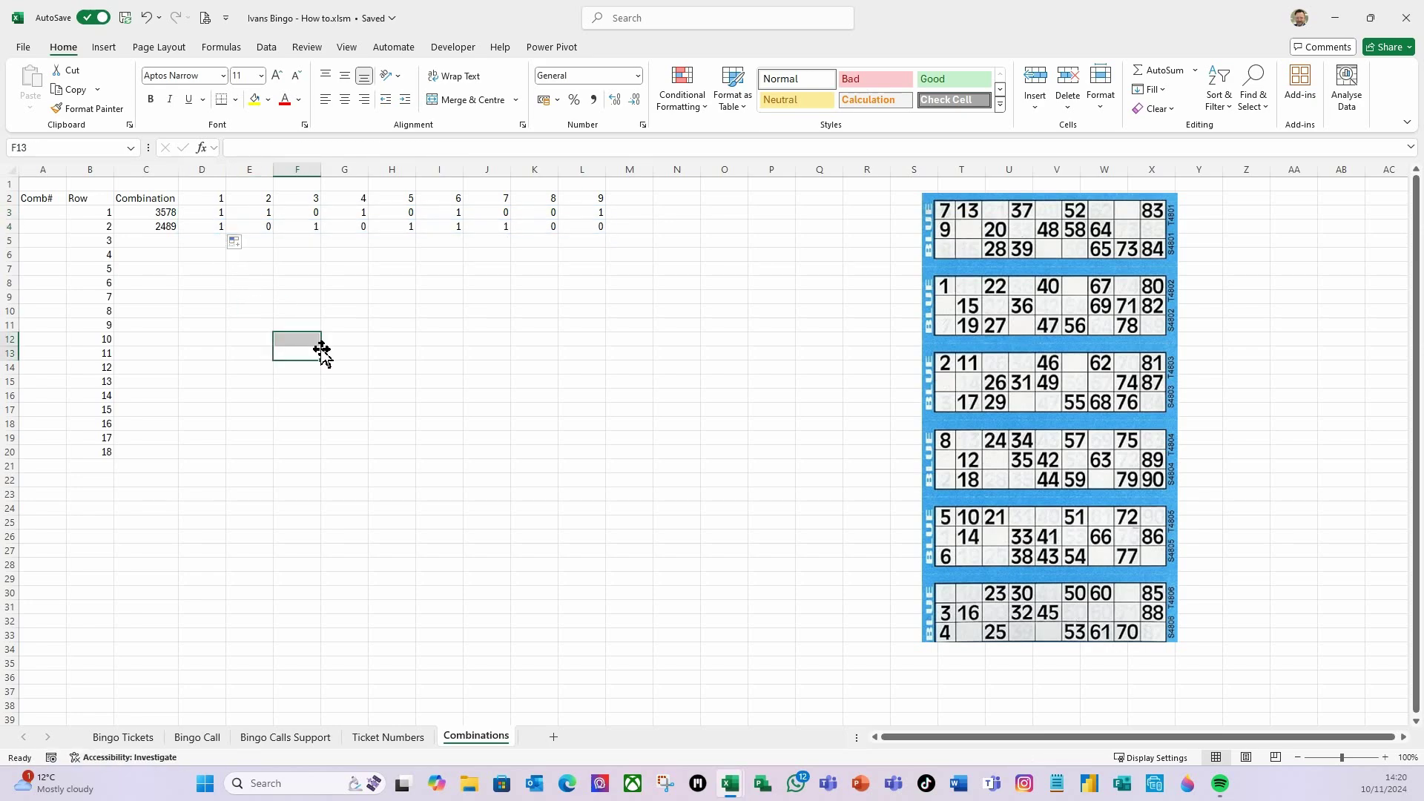
# - Enter 1256 in C5 as the third row's combination and fill the D4 formula down to D5
pyautogui.click(160, 242)
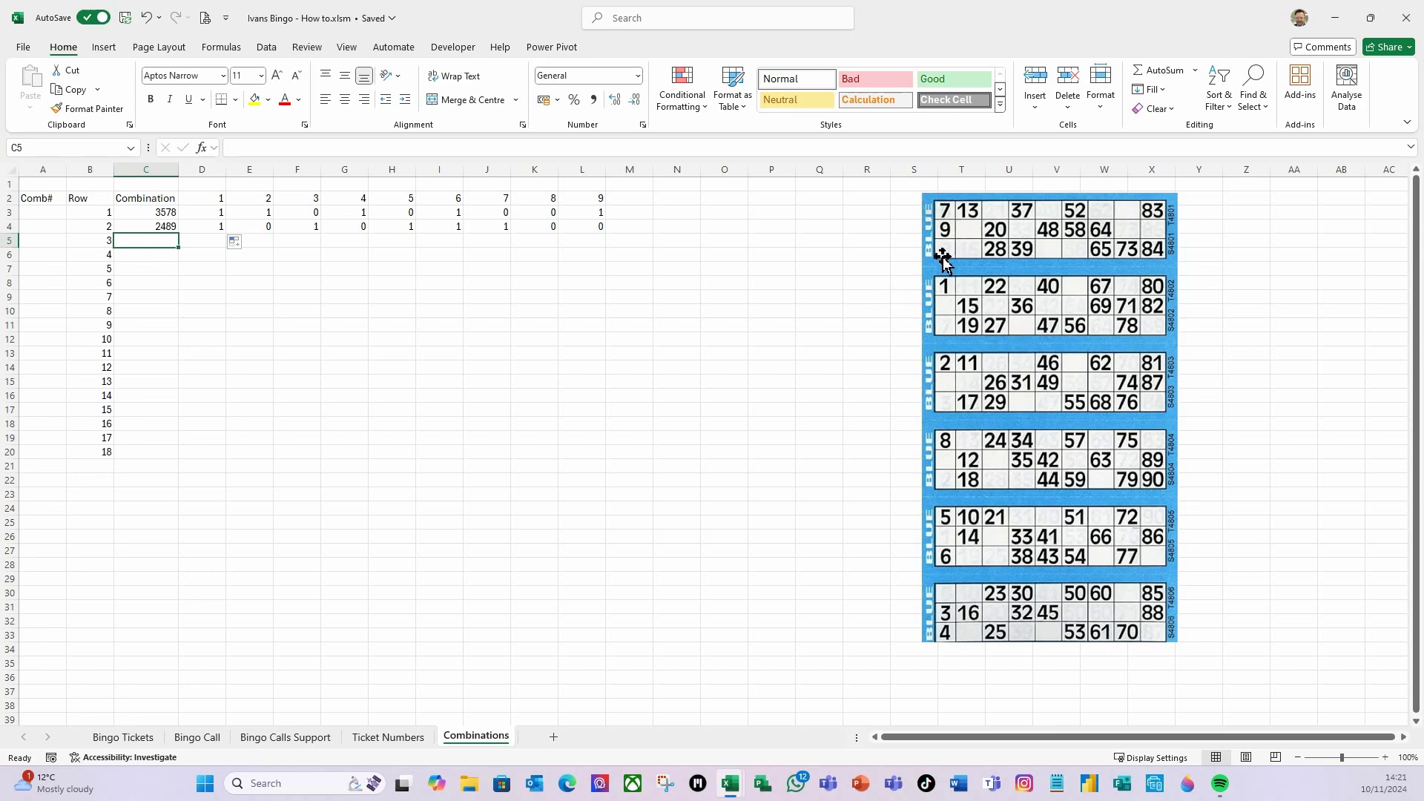
pyautogui.write('12')
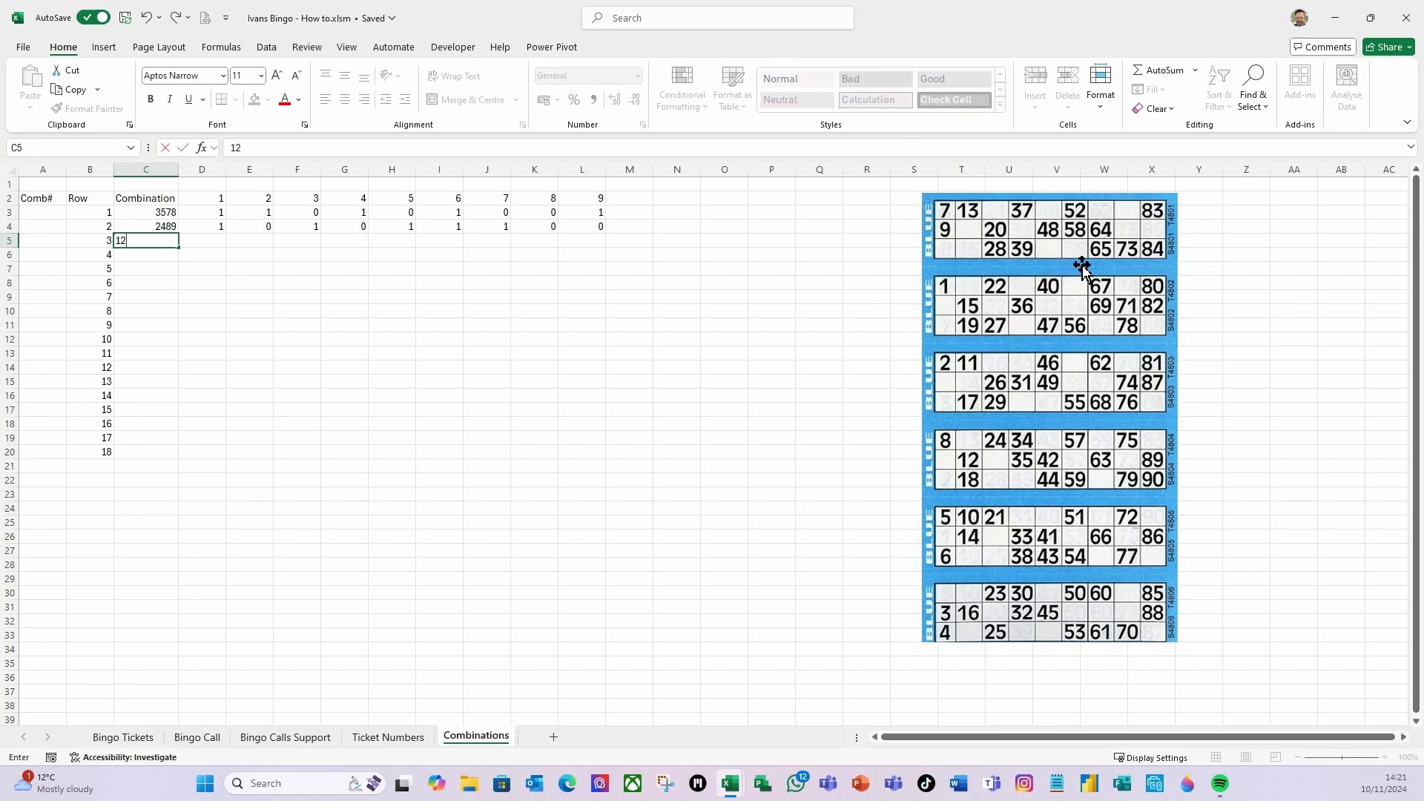
pyautogui.write('56')
pyautogui.press('Tab')
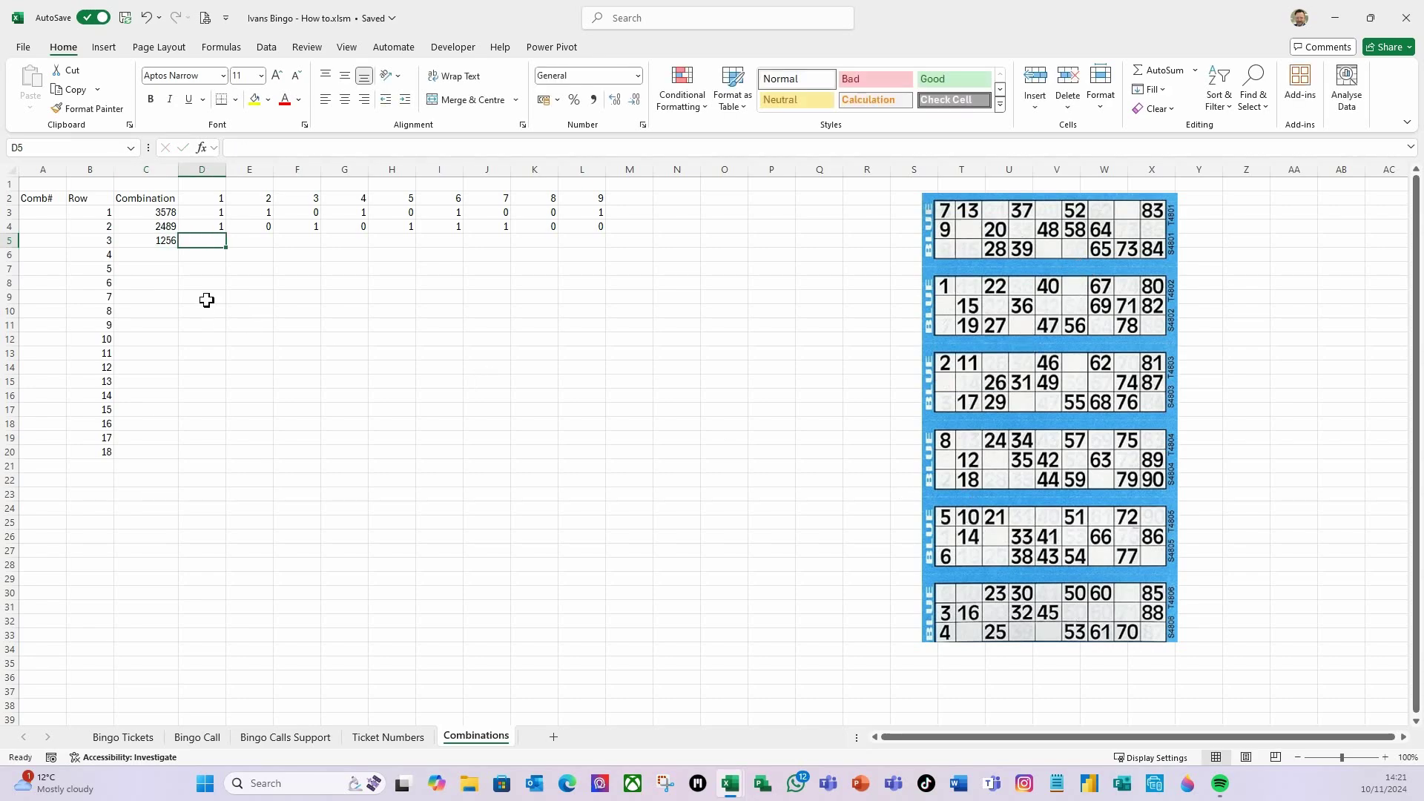
pyautogui.click(198, 225)
pyautogui.hotkey('ctrl', 'shift', 'Right')
pyautogui.moveTo(226, 235); pyautogui.dragTo(223, 245)
pyautogui.click(329, 280)
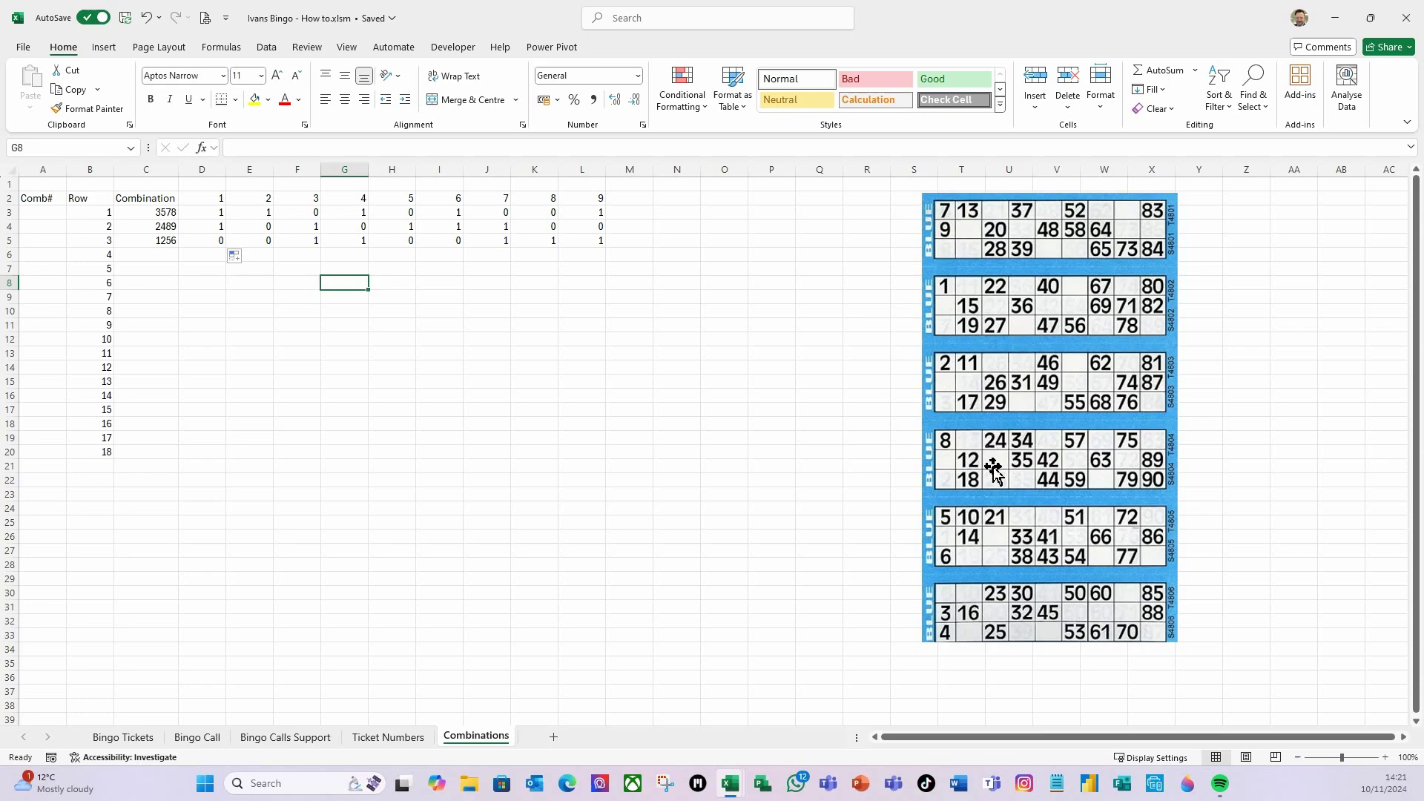
pyautogui.hotkey('ctrl', 'shift', 'm')
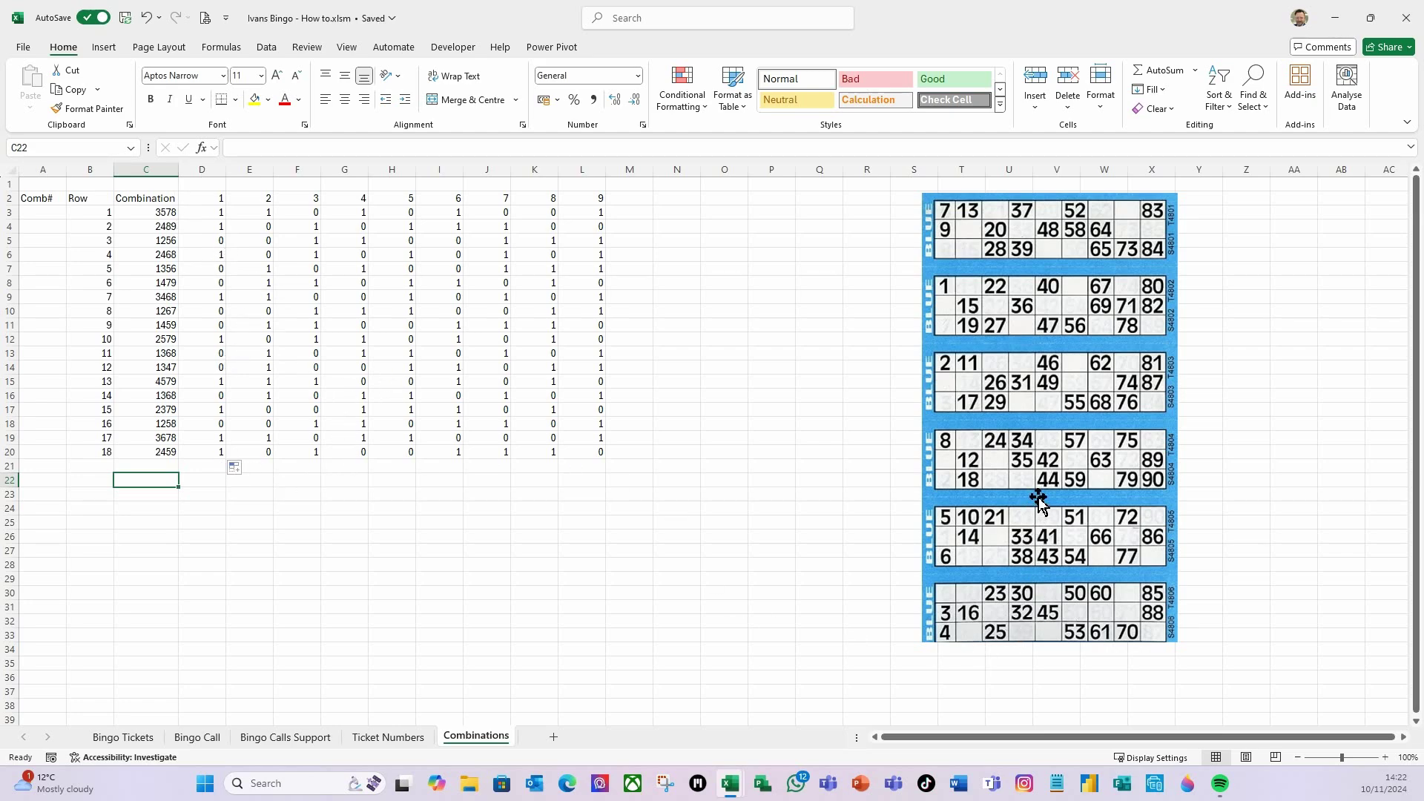
pyautogui.click(188, 570)
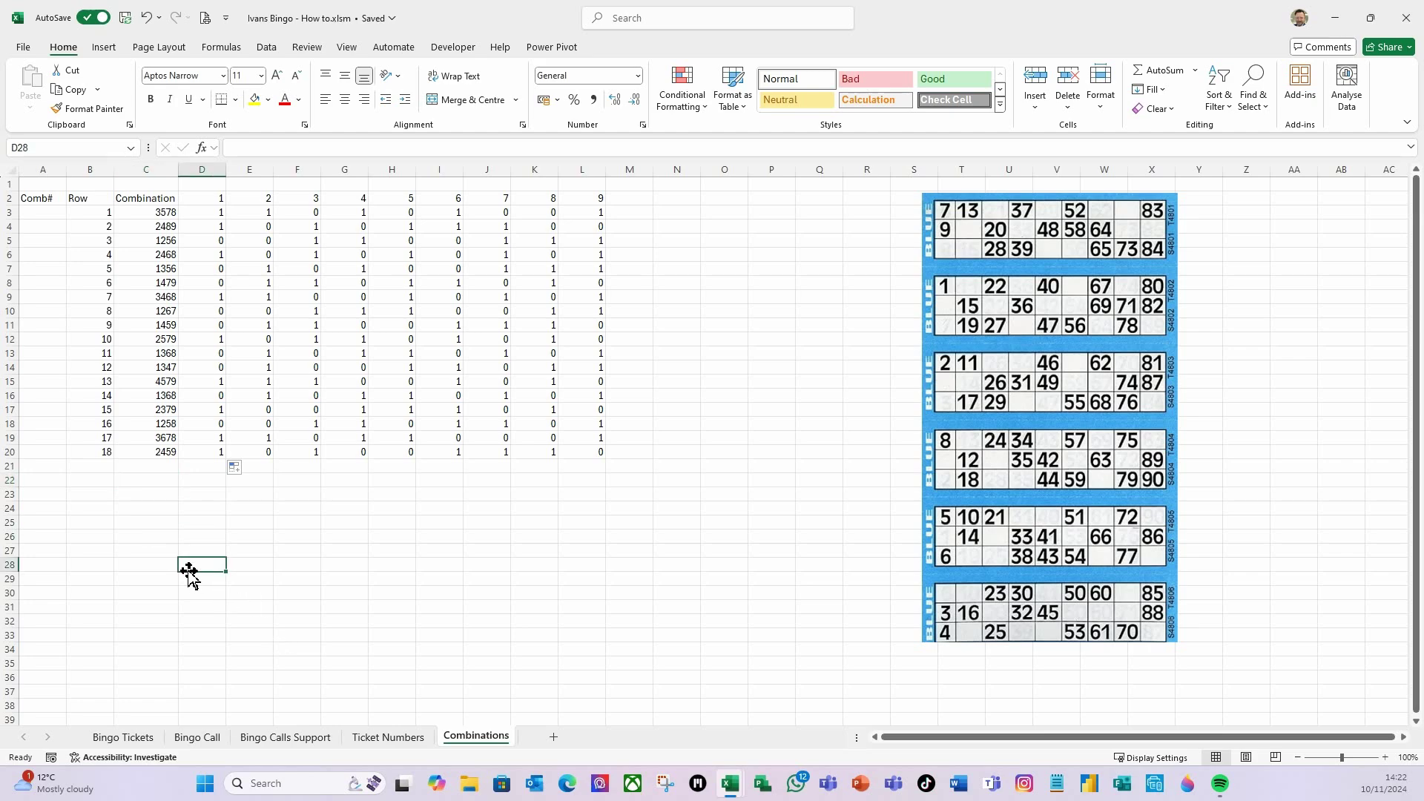
# - Number the ticket combinations 1 to 6 in the Comb# column on every third row, in A3, A6, A9, A12, A15 and A18
pyautogui.click(33, 213)
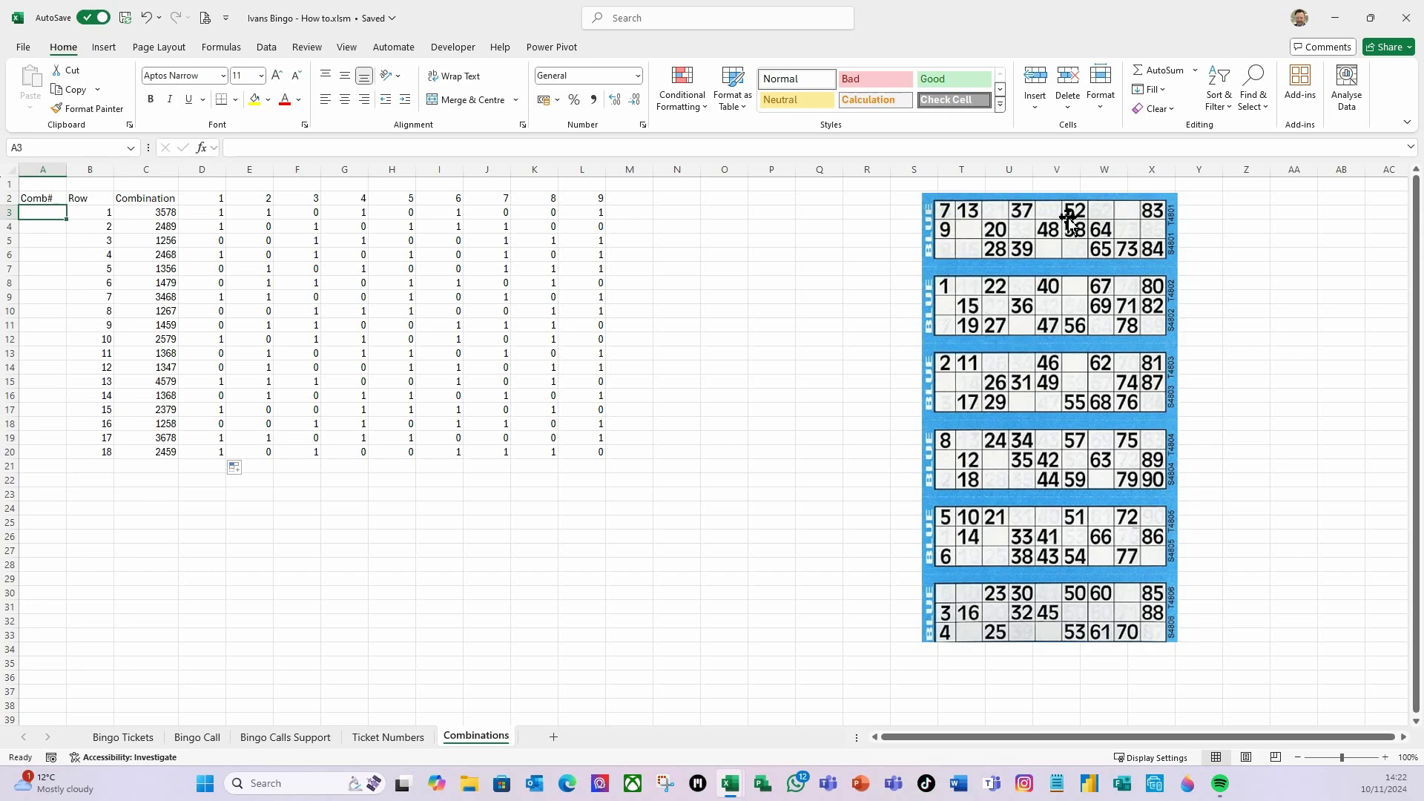
pyautogui.write('1')
pyautogui.press('Return')
pyautogui.press('Return')
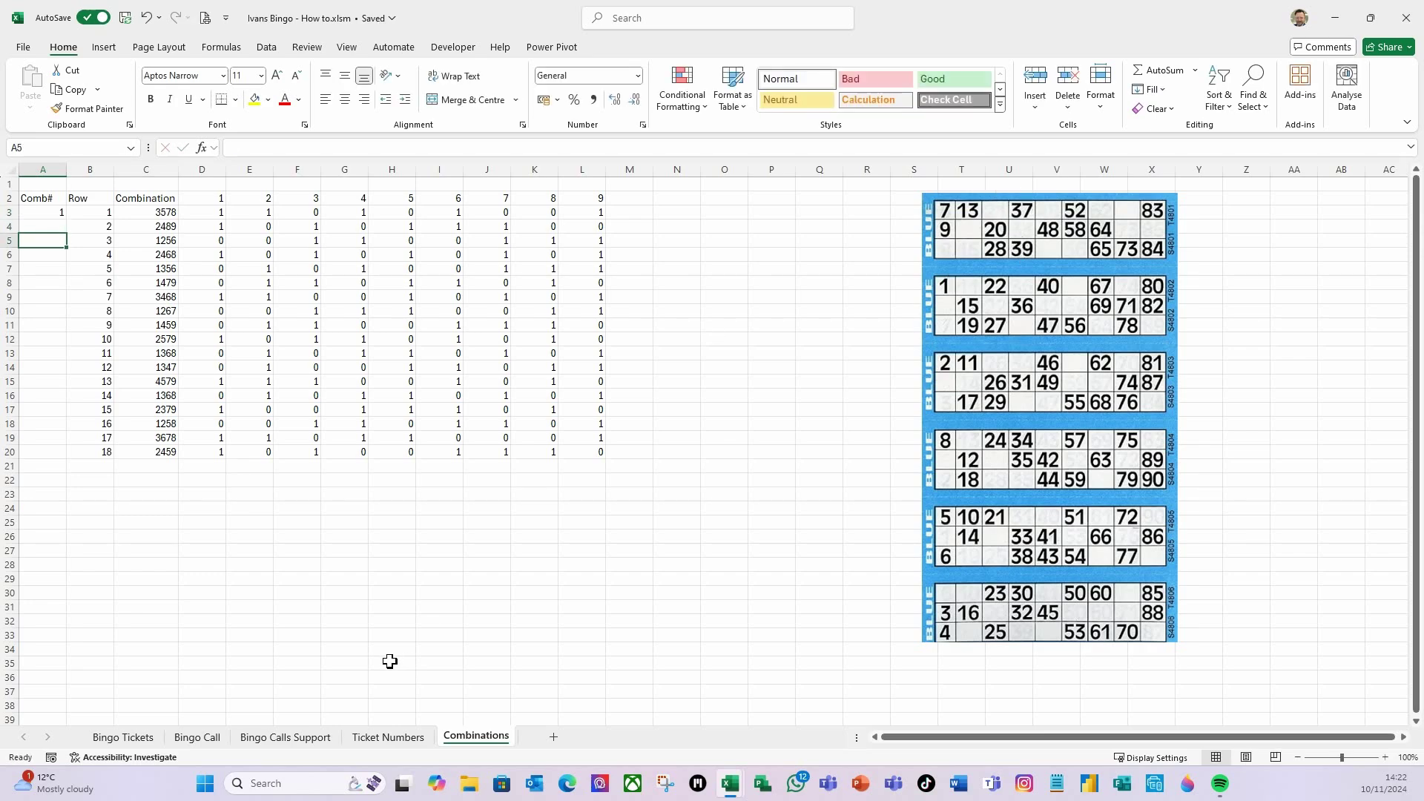
pyautogui.write('2')
pyautogui.press('Return')
pyautogui.press('Return')
pyautogui.press('Return')
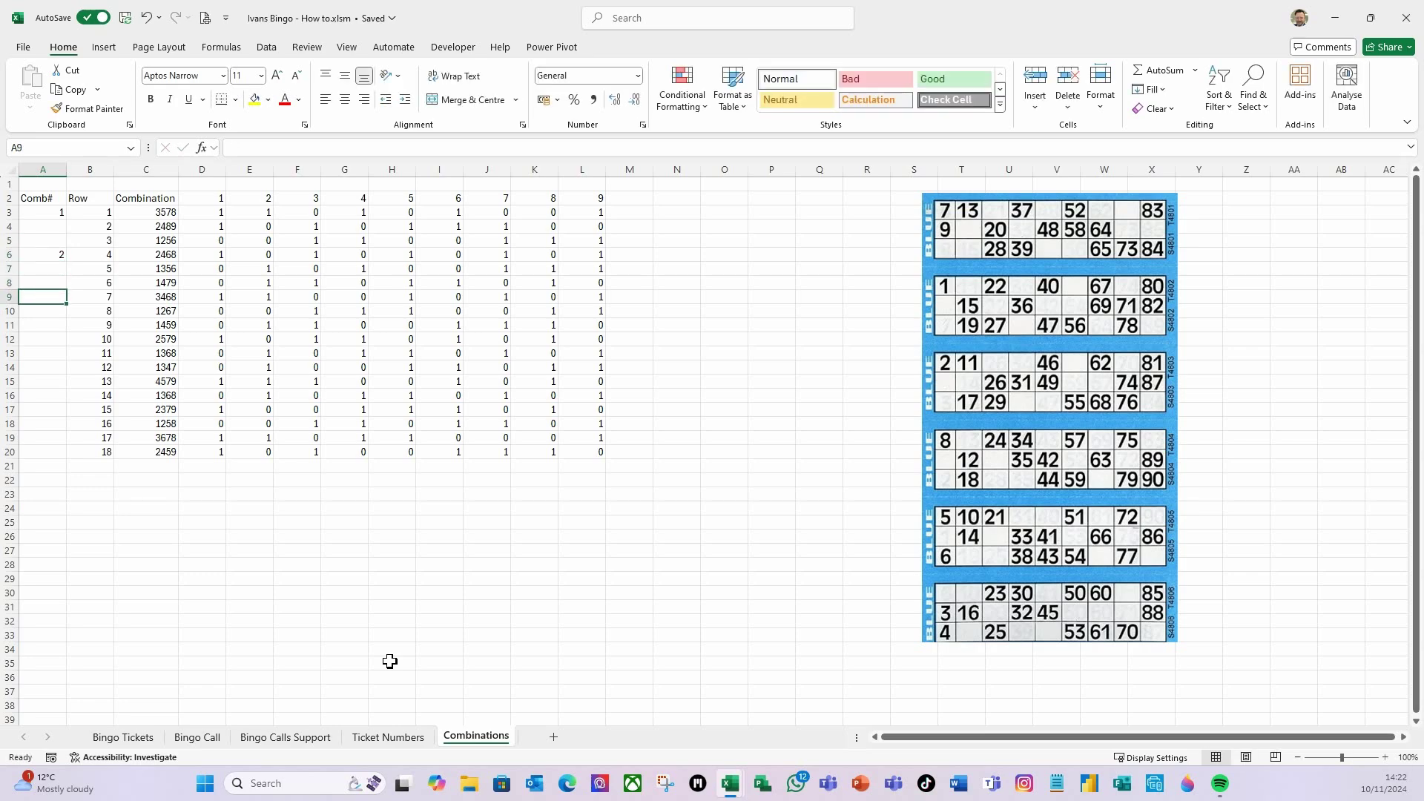
pyautogui.write('3')
pyautogui.press('Return')
pyautogui.press('Return')
pyautogui.press('Return')
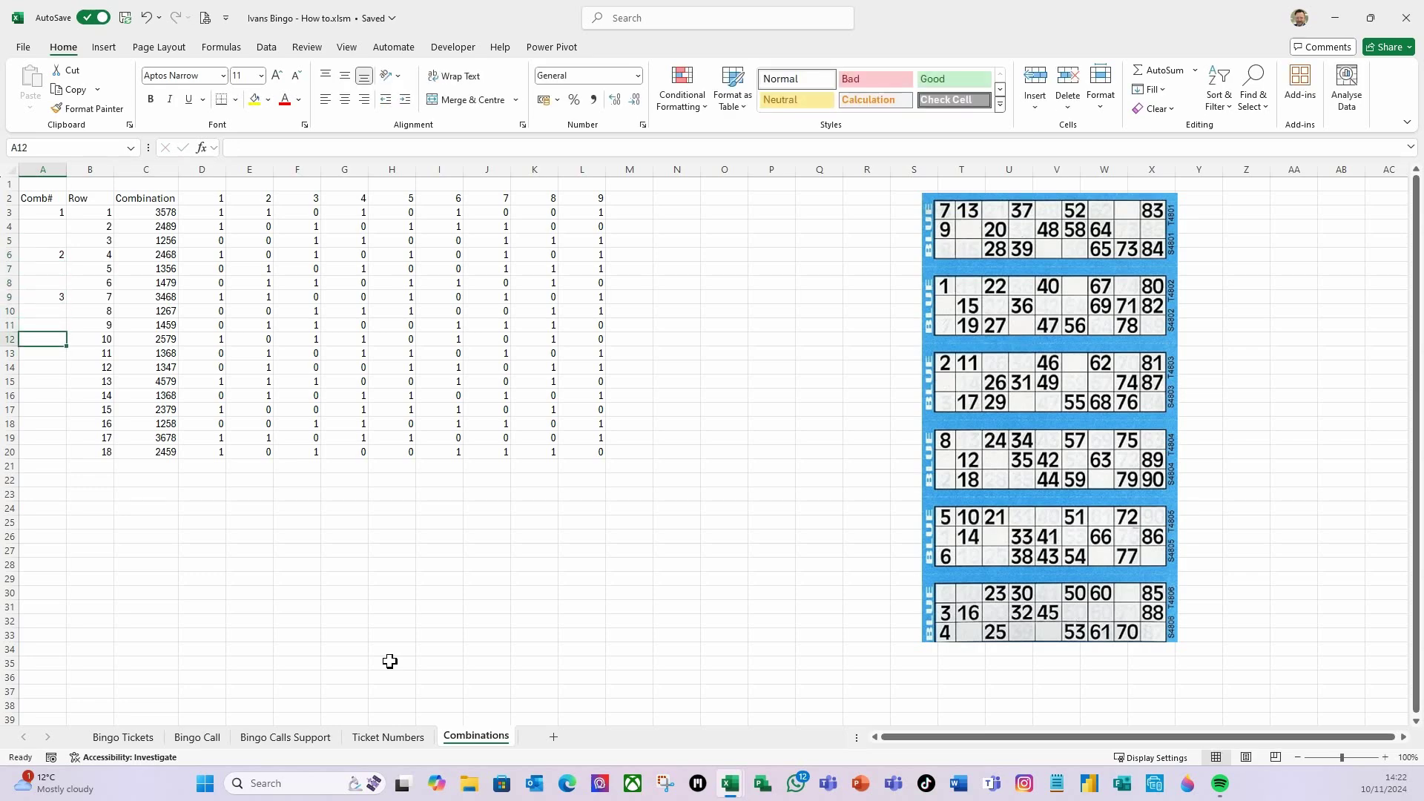
pyautogui.write('4')
pyautogui.press('Return')
pyautogui.press('Return')
pyautogui.press('Return')
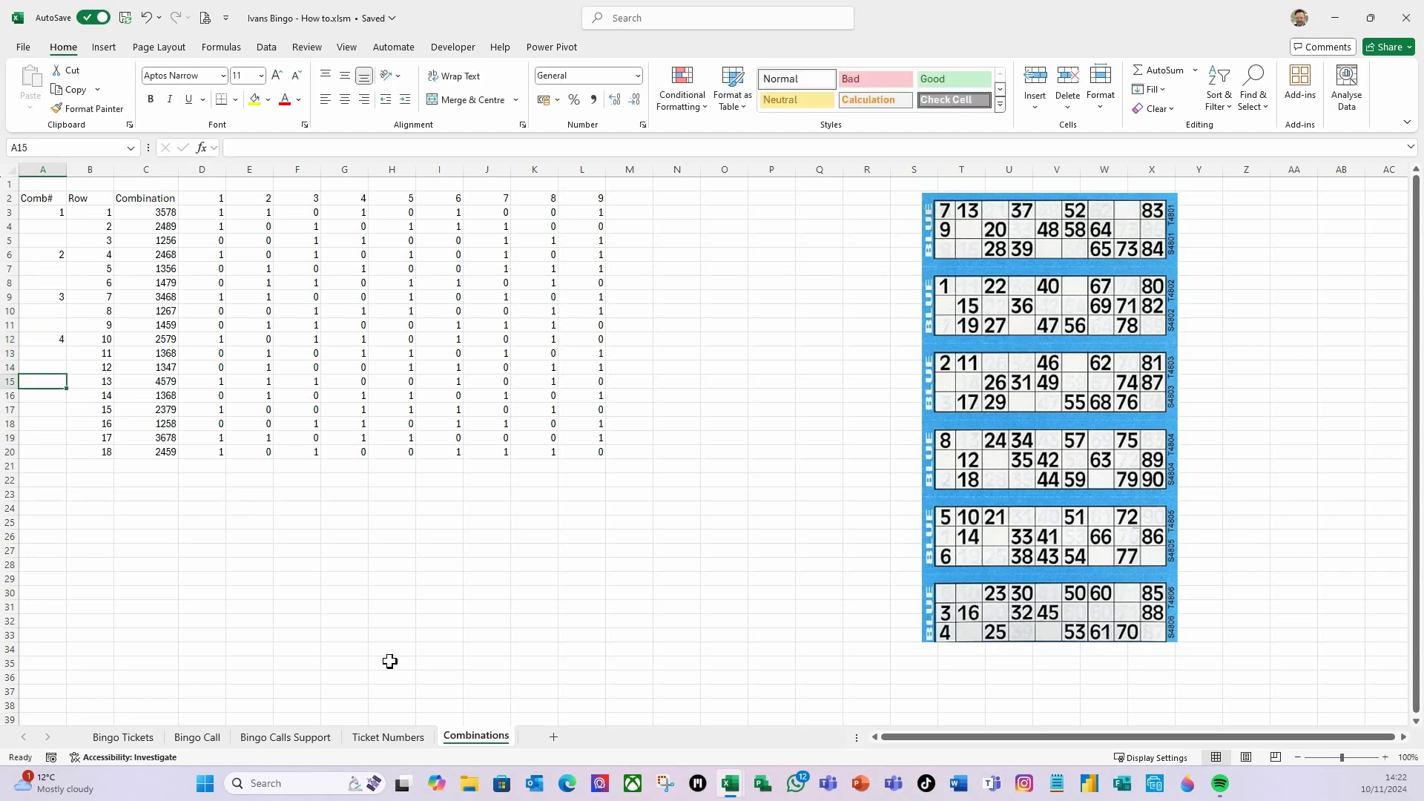
pyautogui.write('5')
pyautogui.press('Return')
pyautogui.press('Return')
pyautogui.press('Return')
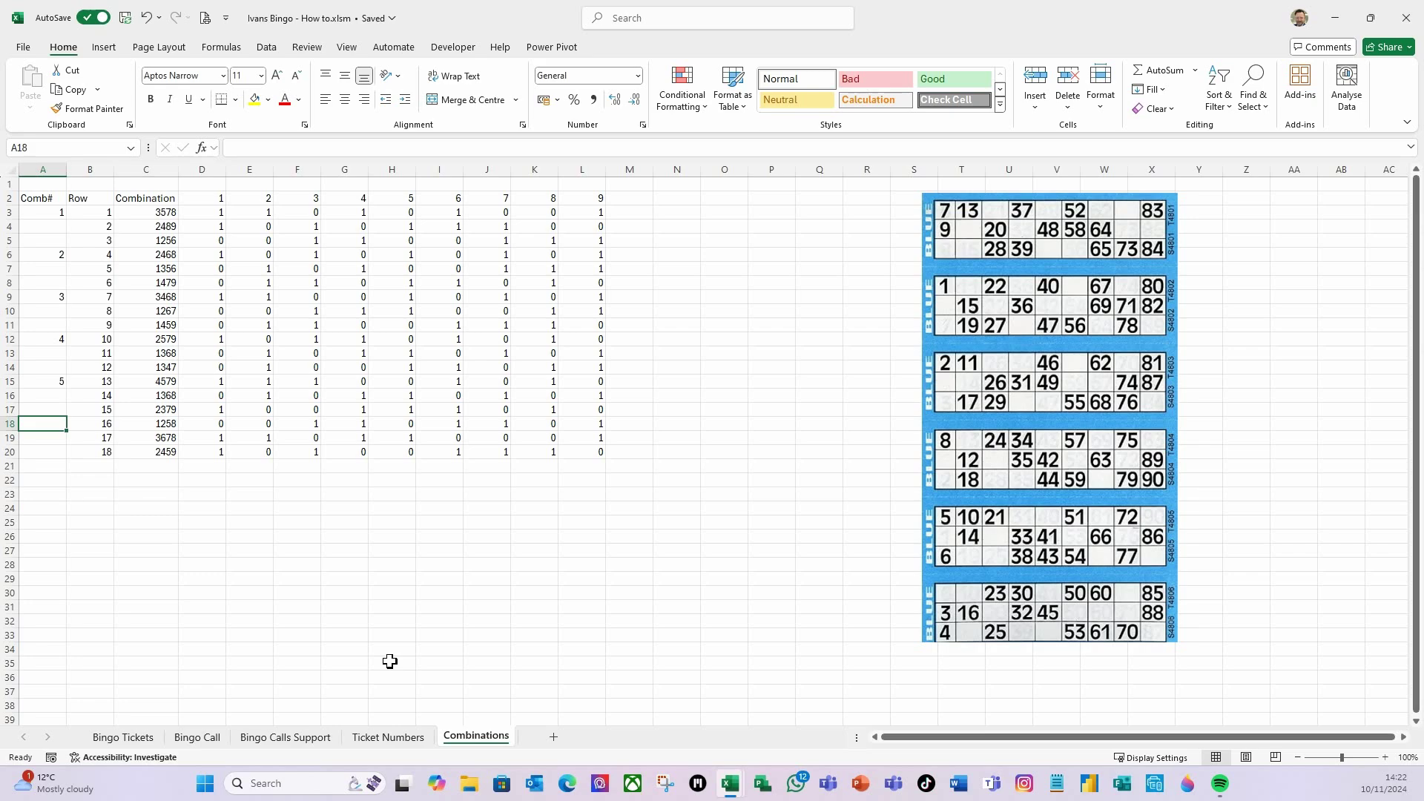
pyautogui.write('6')
pyautogui.press('Return')
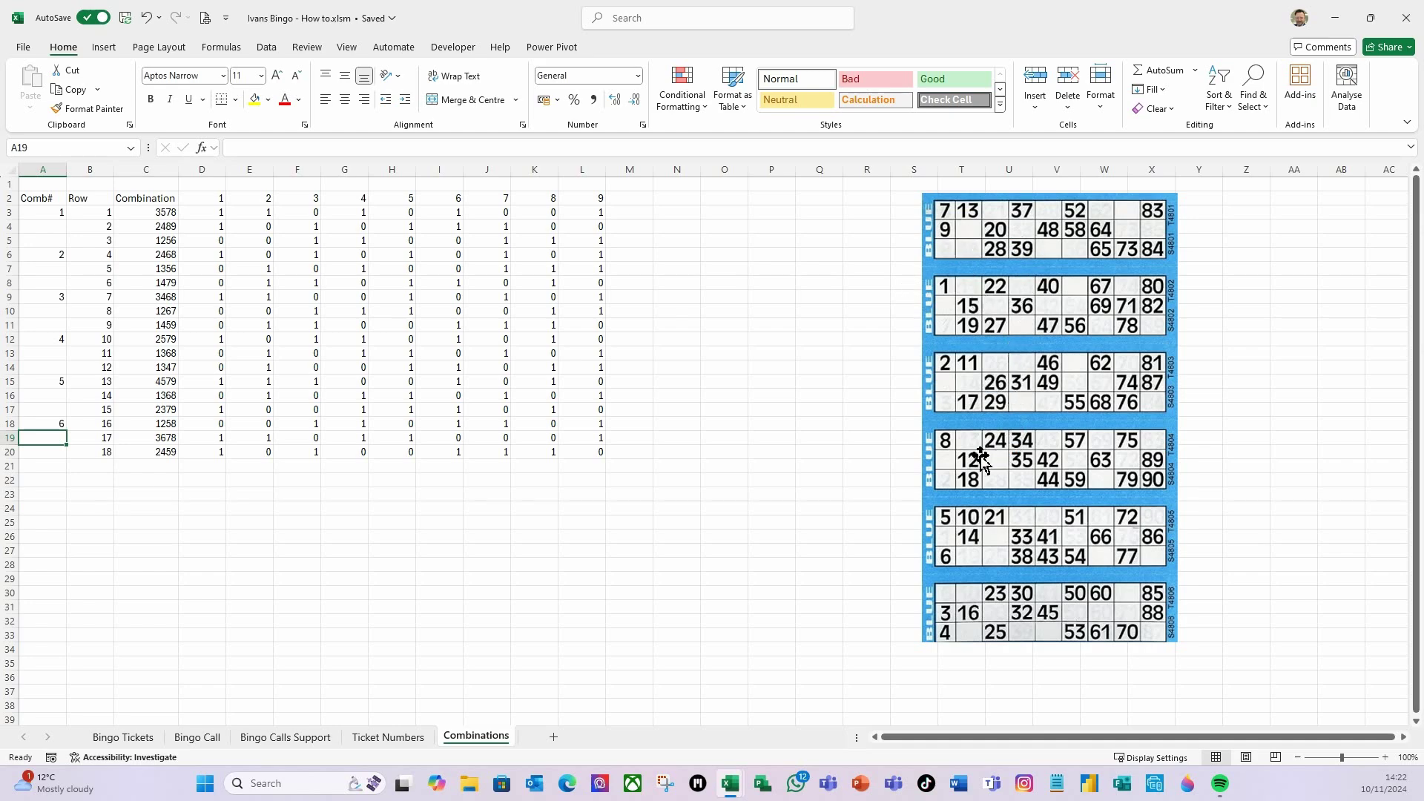
# - Move the bingo ticket picture farther from the table, so that it starts around column Y
pyautogui.click(598, 554)
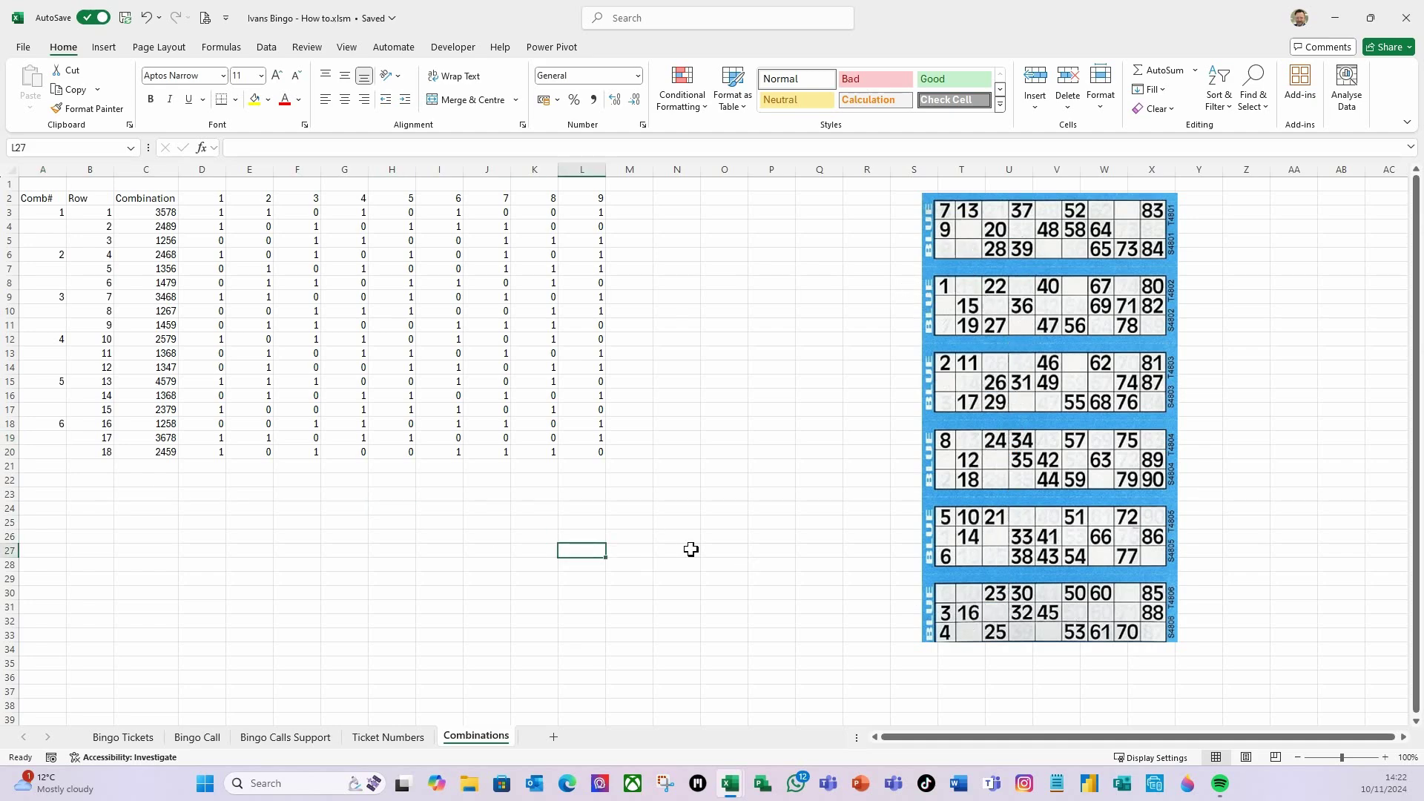
pyautogui.moveTo(1012, 211); pyautogui.dragTo(1266, 209)
pyautogui.moveTo(733, 494); pyautogui.dragTo(731, 485)
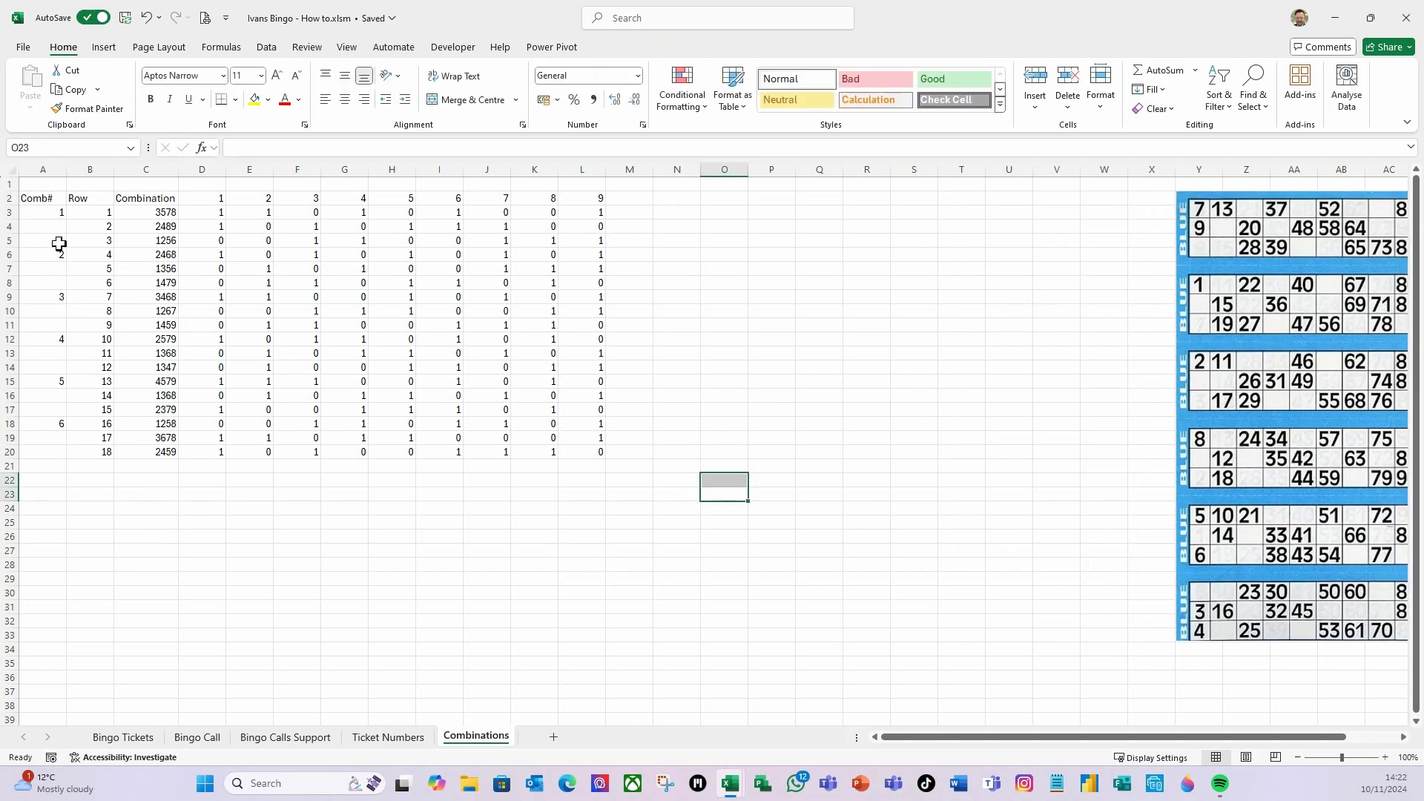
# - Copy the combination 6 block A18:L20 to the empty area starting at N3
pyautogui.click(675, 214)
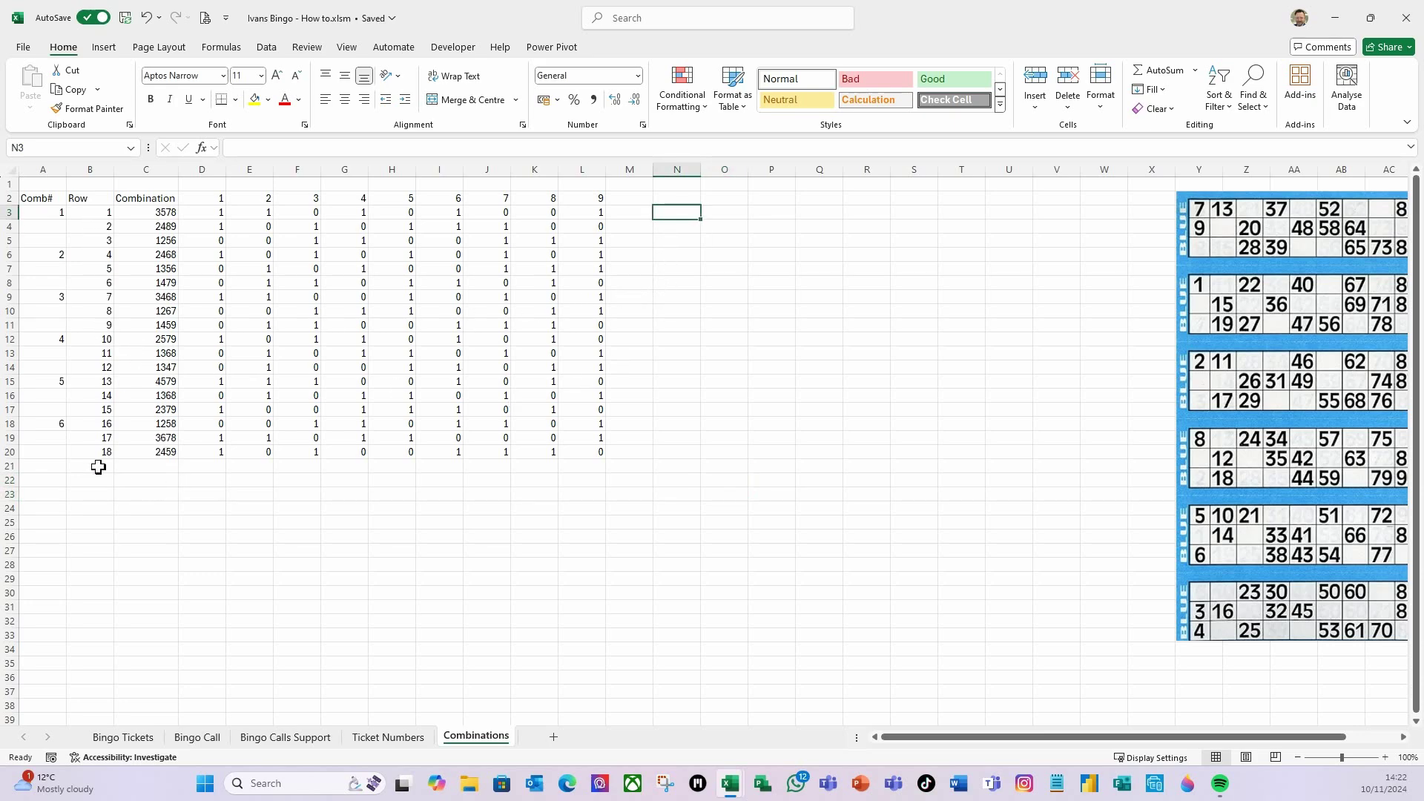
pyautogui.moveTo(48, 422); pyautogui.dragTo(569, 452)
pyautogui.hotkey('ctrl', 'c')
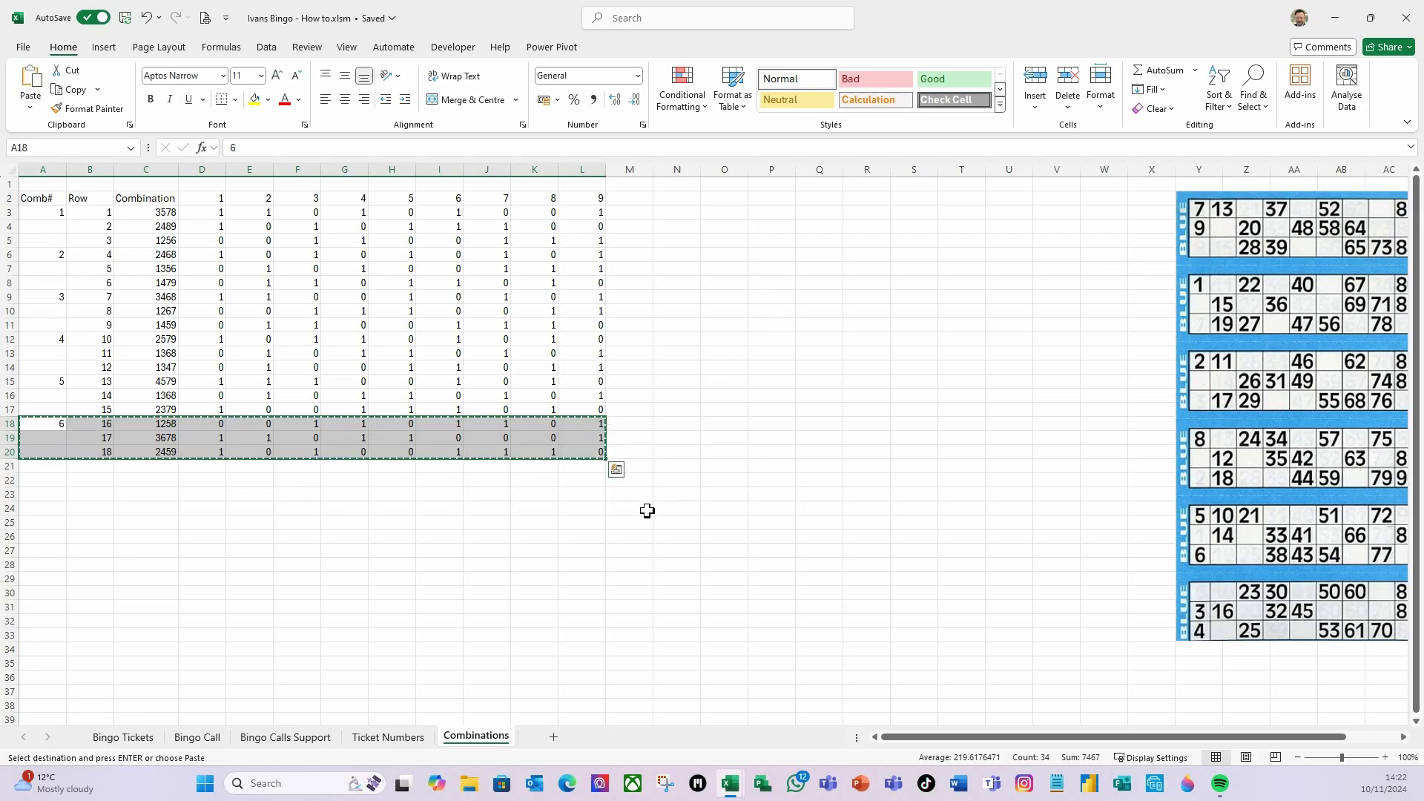
pyautogui.click(679, 214)
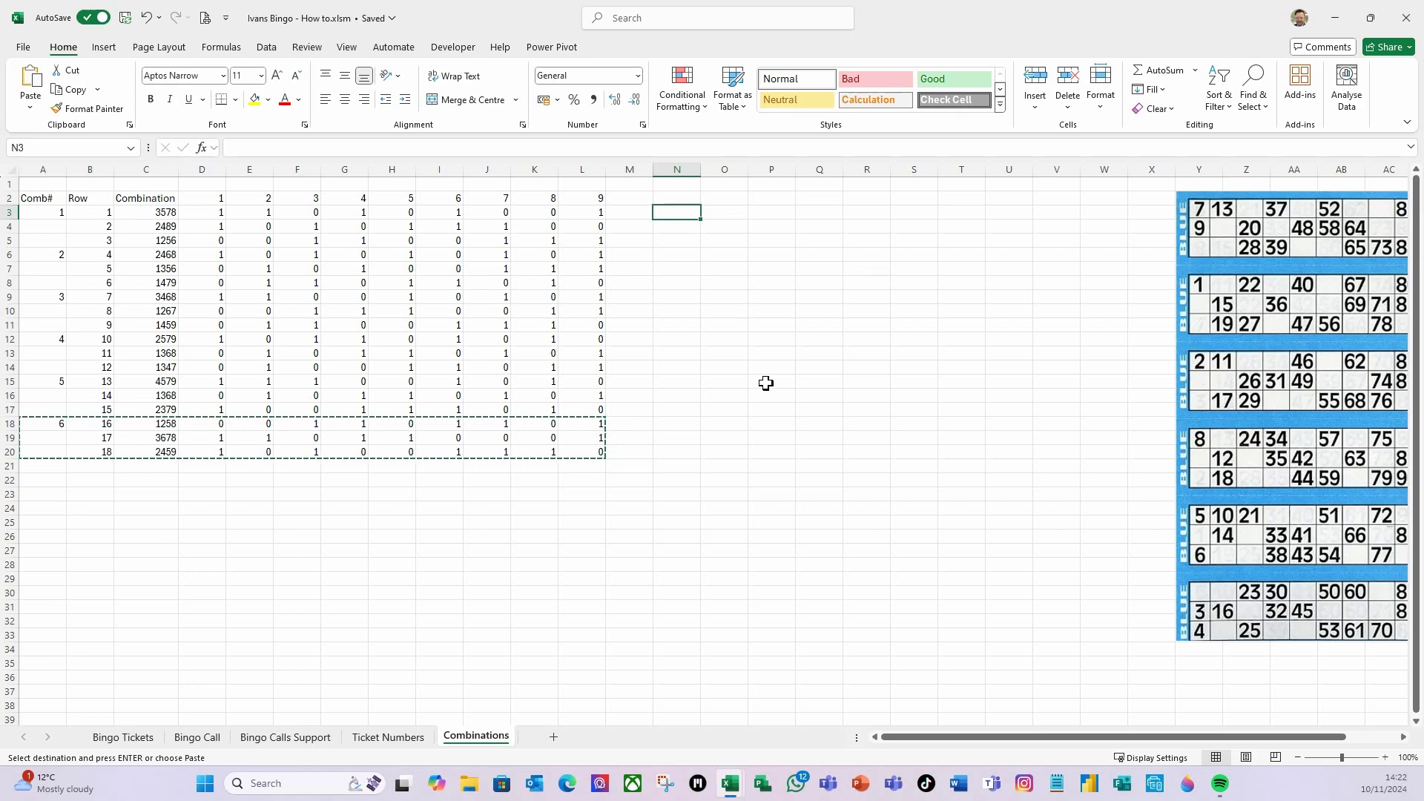
pyautogui.hotkey('ctrl', 'v')
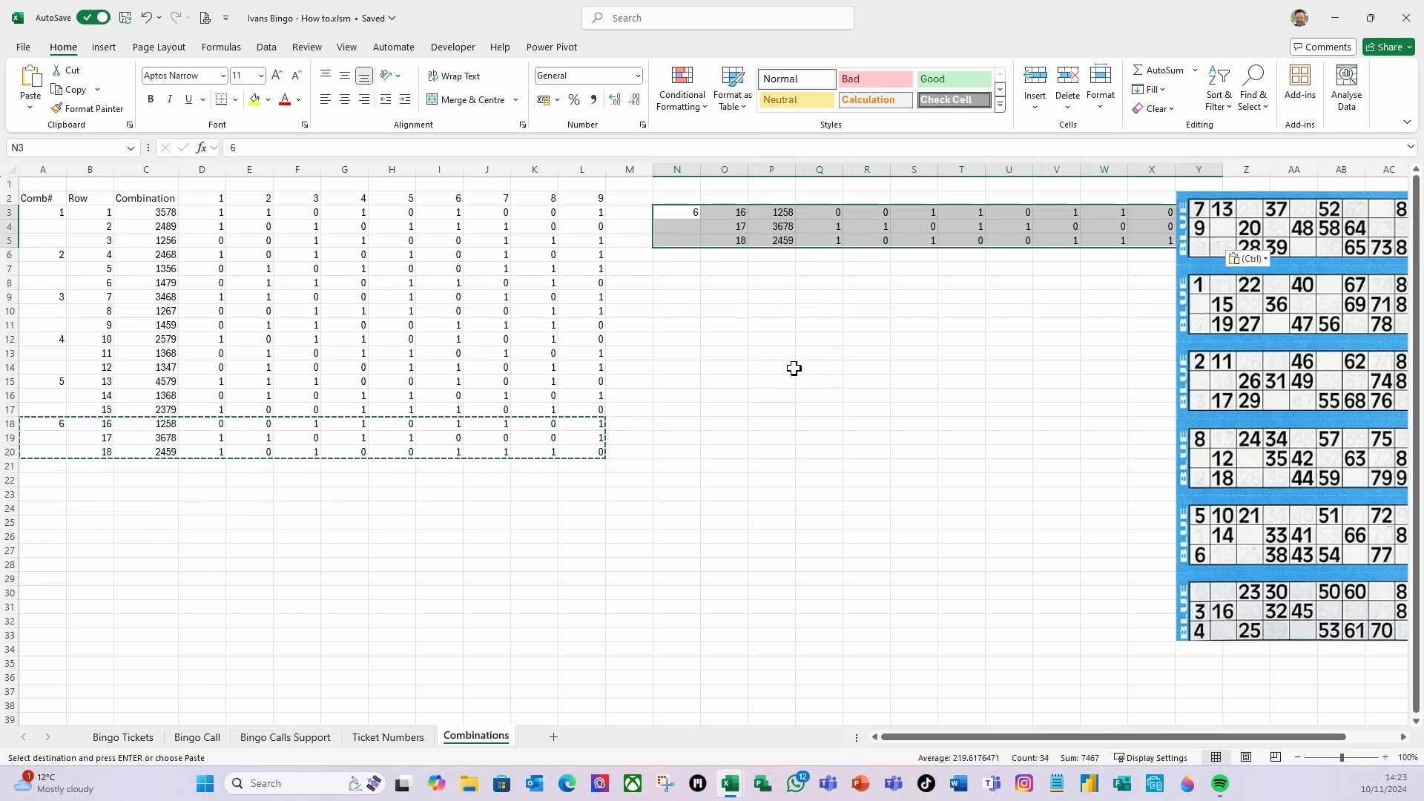
# - Copy the combination 5 block A15:L17 to N6 and the combination 4 block A12:L14 to N9
pyautogui.moveTo(33, 384); pyautogui.dragTo(565, 408)
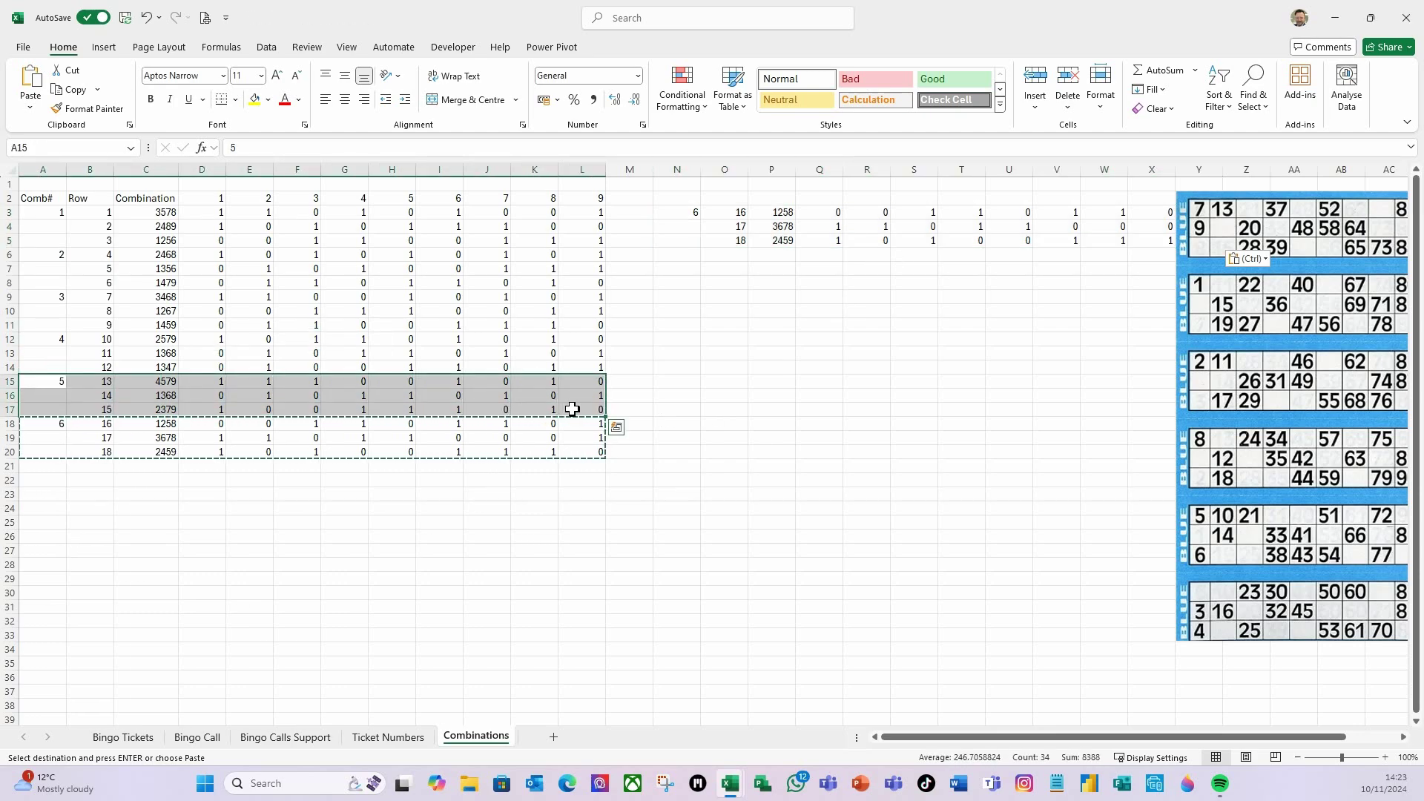
pyautogui.hotkey('ctrl', 'c')
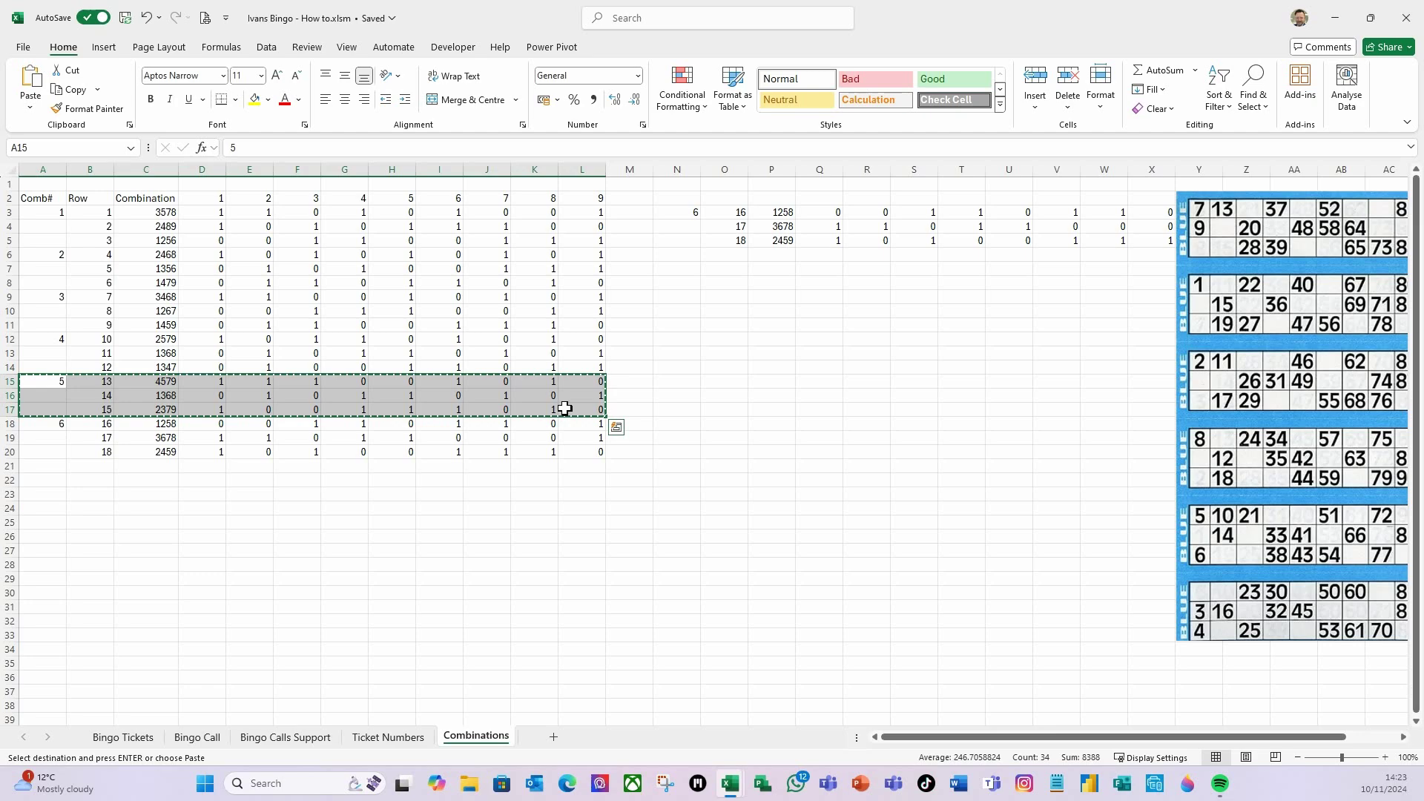
pyautogui.click(693, 254)
pyautogui.hotkey('ctrl', 'v')
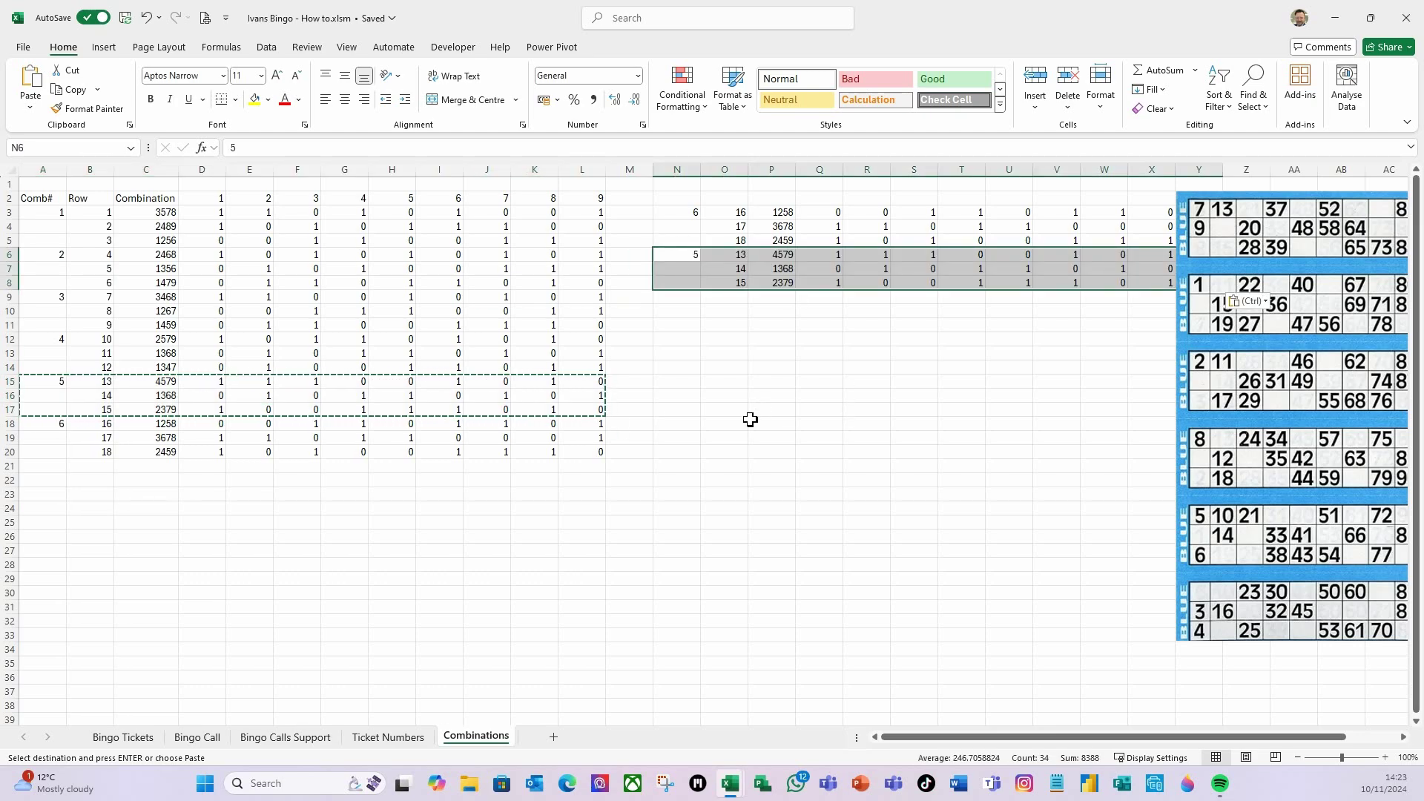
pyautogui.moveTo(49, 341); pyautogui.dragTo(573, 360)
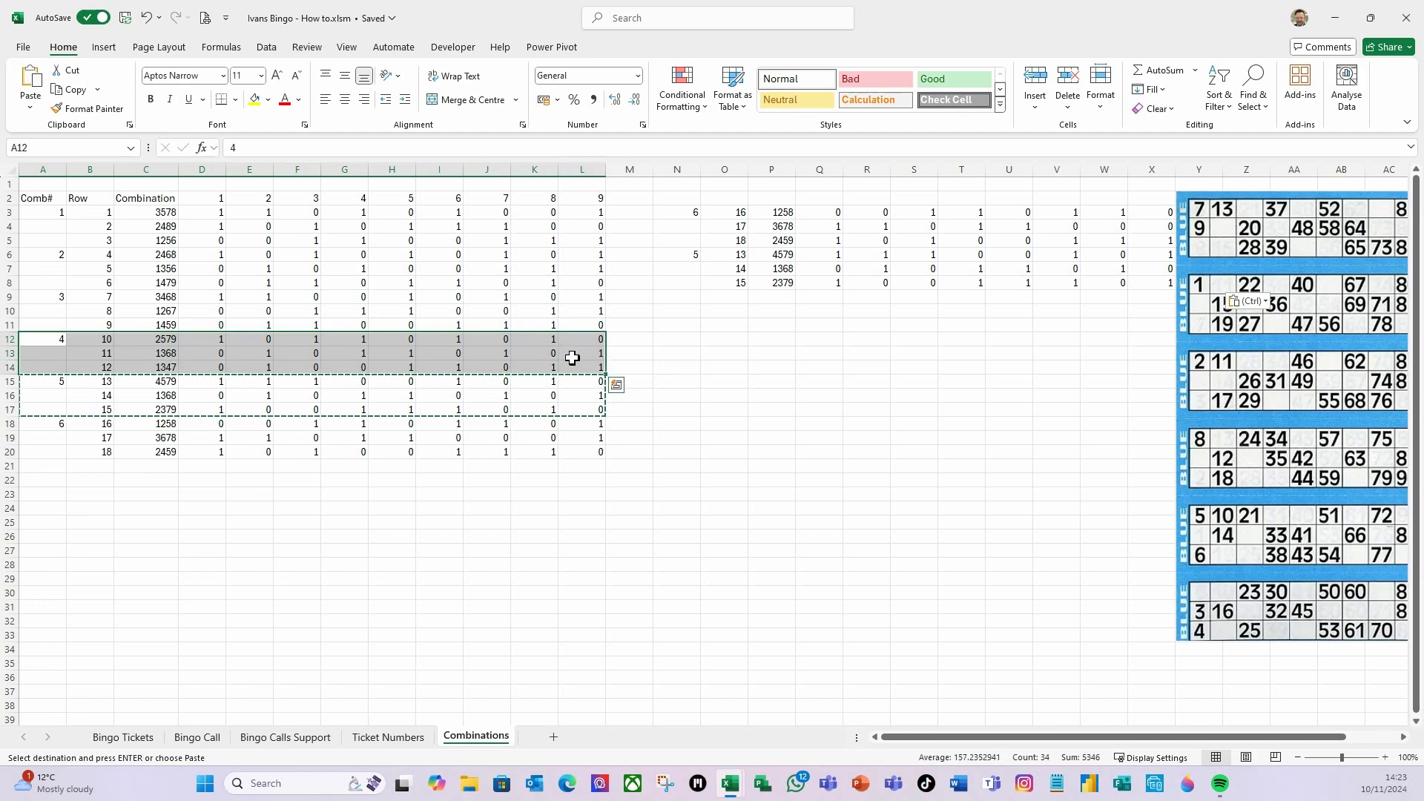
pyautogui.hotkey('ctrl', 'c')
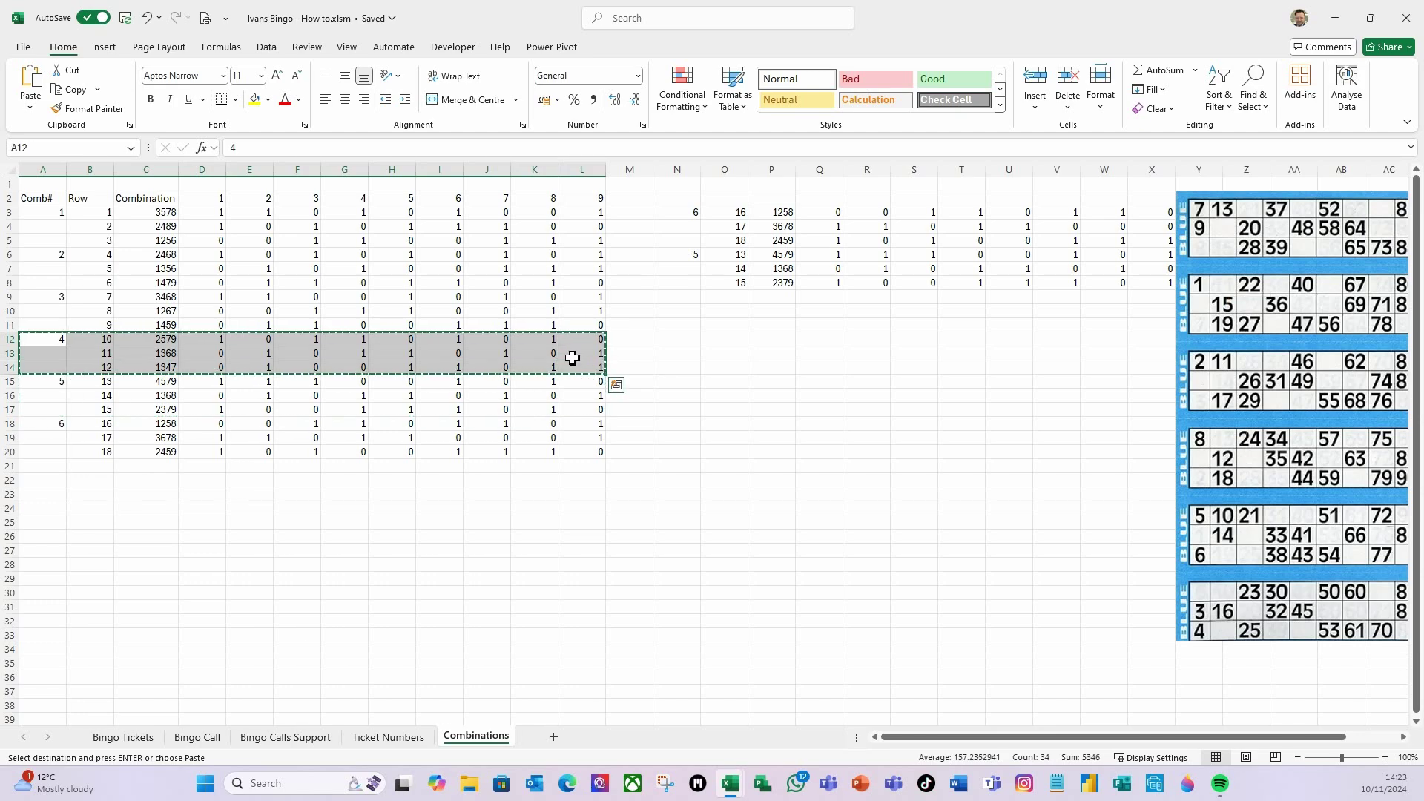
pyautogui.click(690, 299)
pyautogui.hotkey('ctrl', 'v')
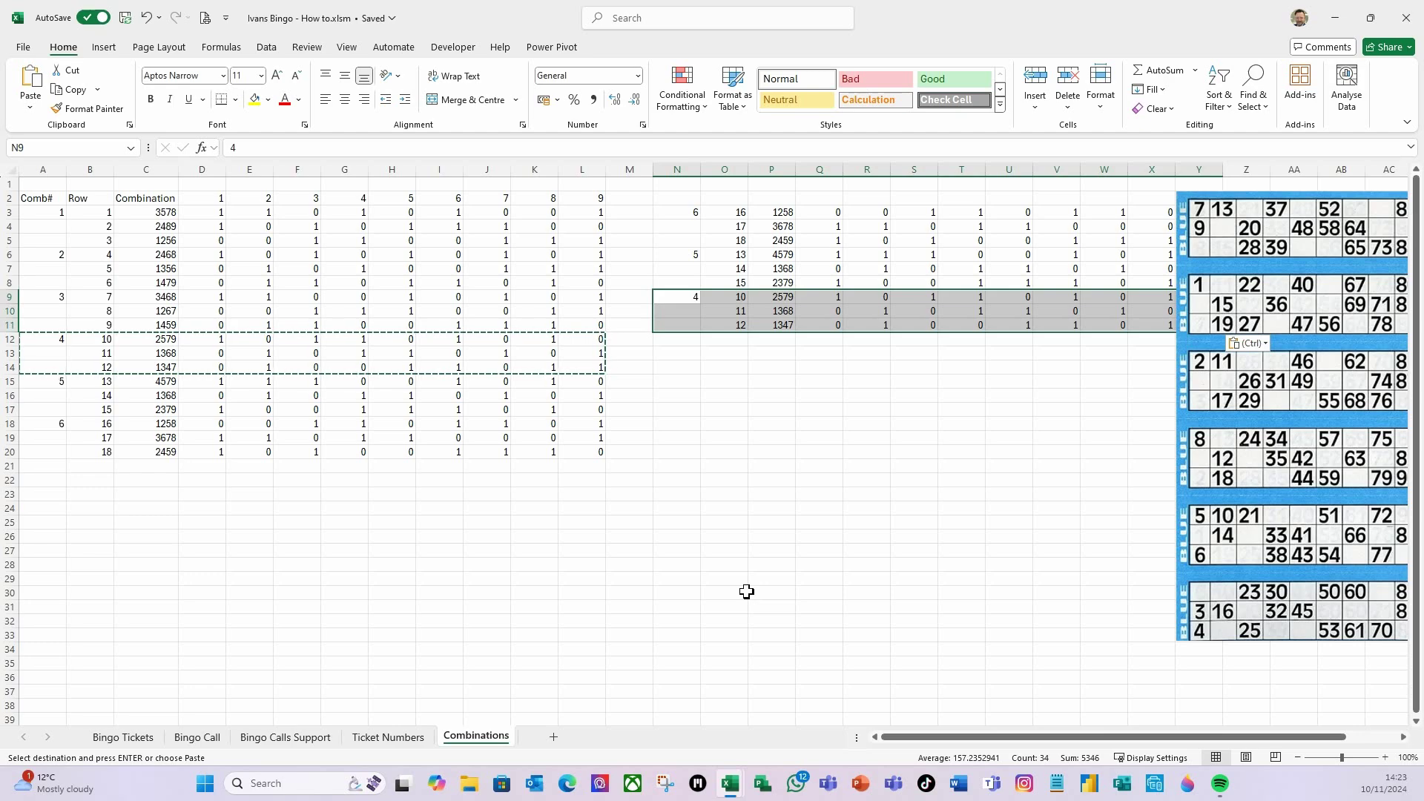
# - Move the ticket picture clear of column Y and copy the combination 3 block A9:L11 to N12
pyautogui.moveTo(1267, 266); pyautogui.dragTo(1374, 271)
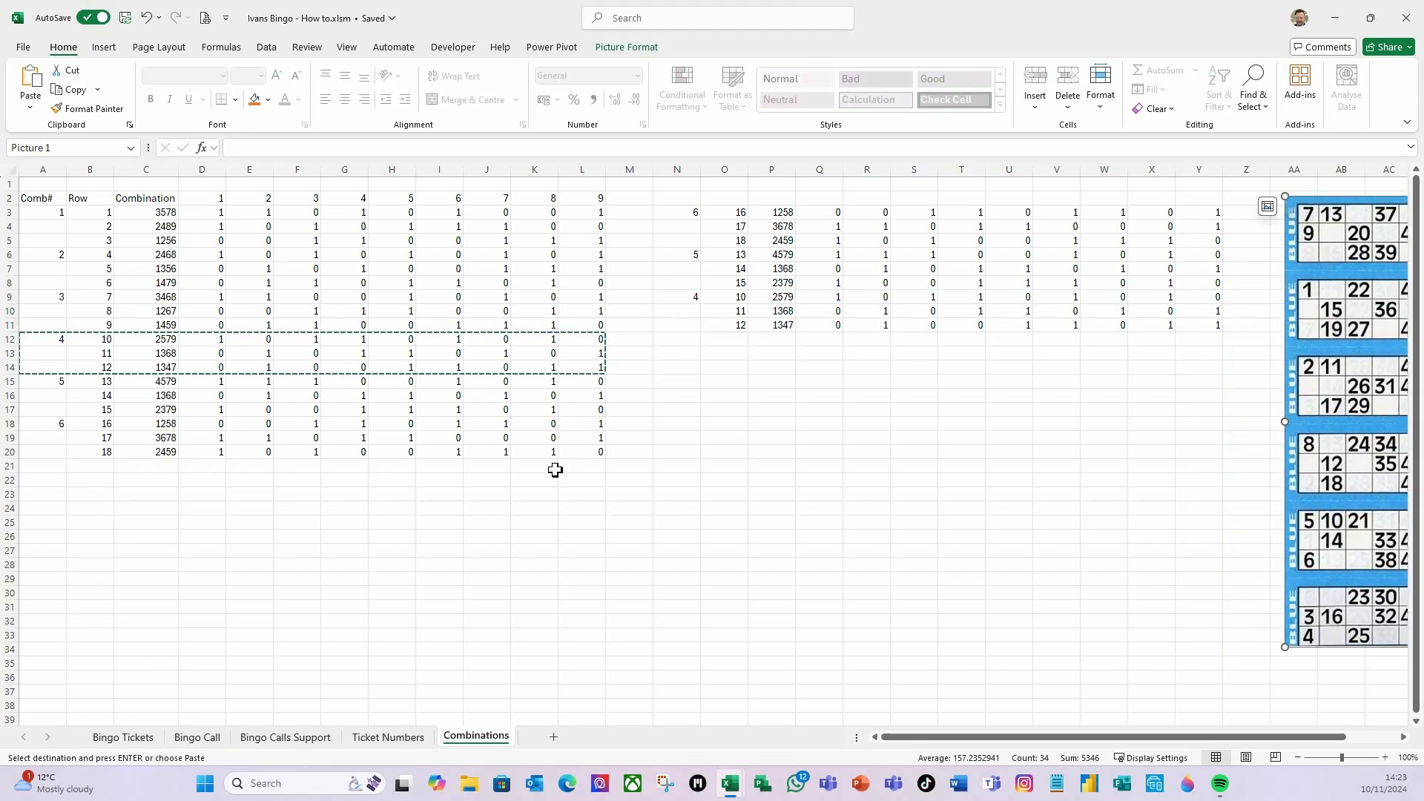
pyautogui.moveTo(37, 298); pyautogui.dragTo(586, 323)
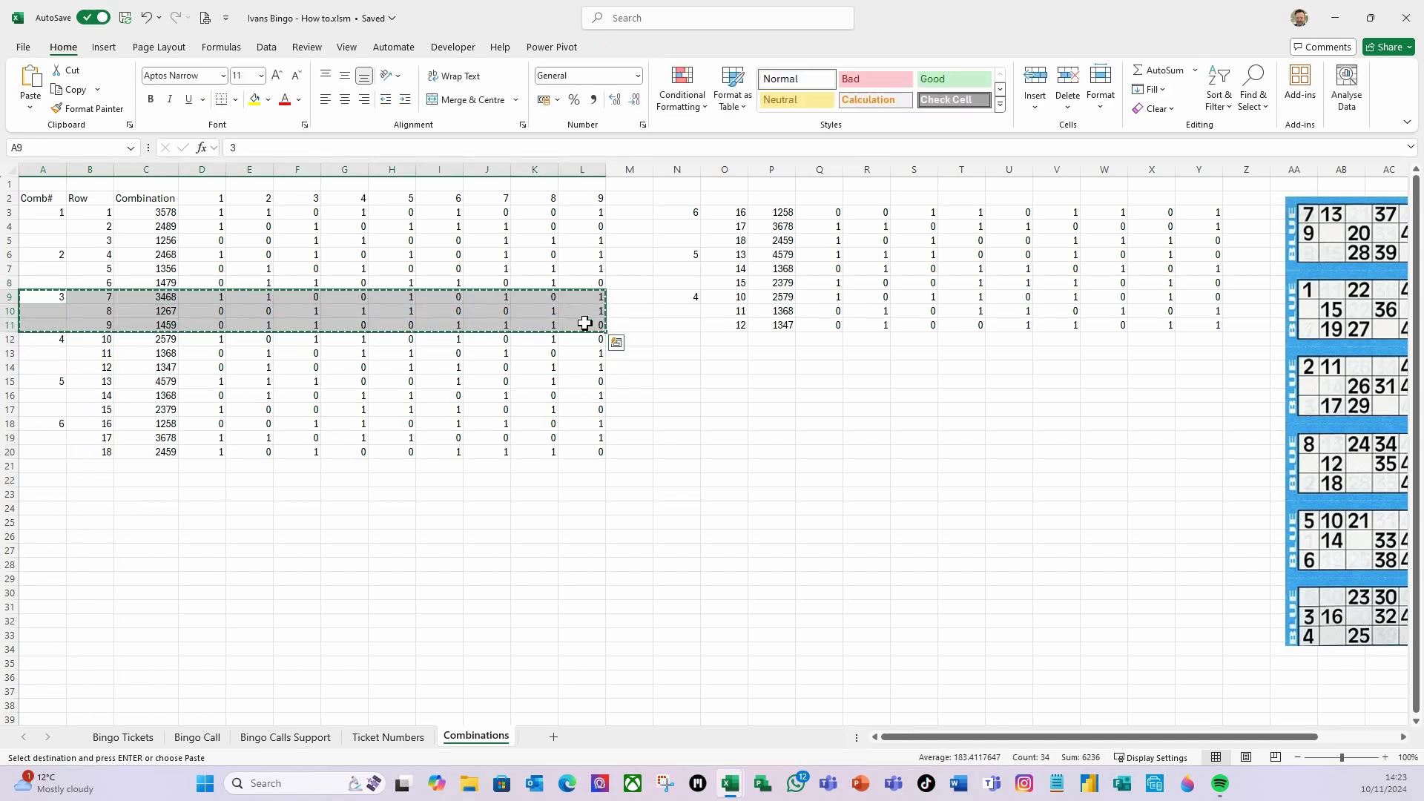
pyautogui.click(676, 341)
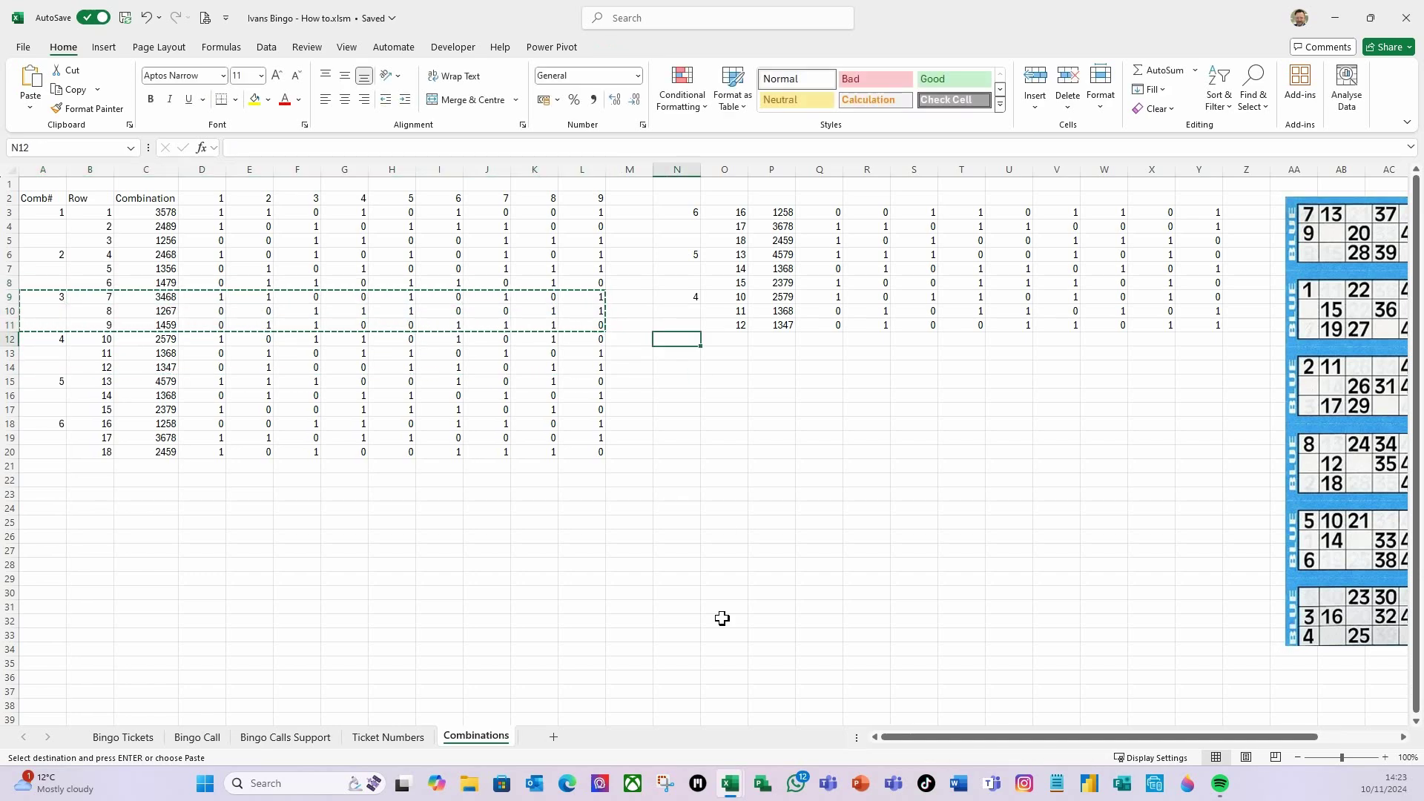
pyautogui.hotkey('ctrl', 'v')
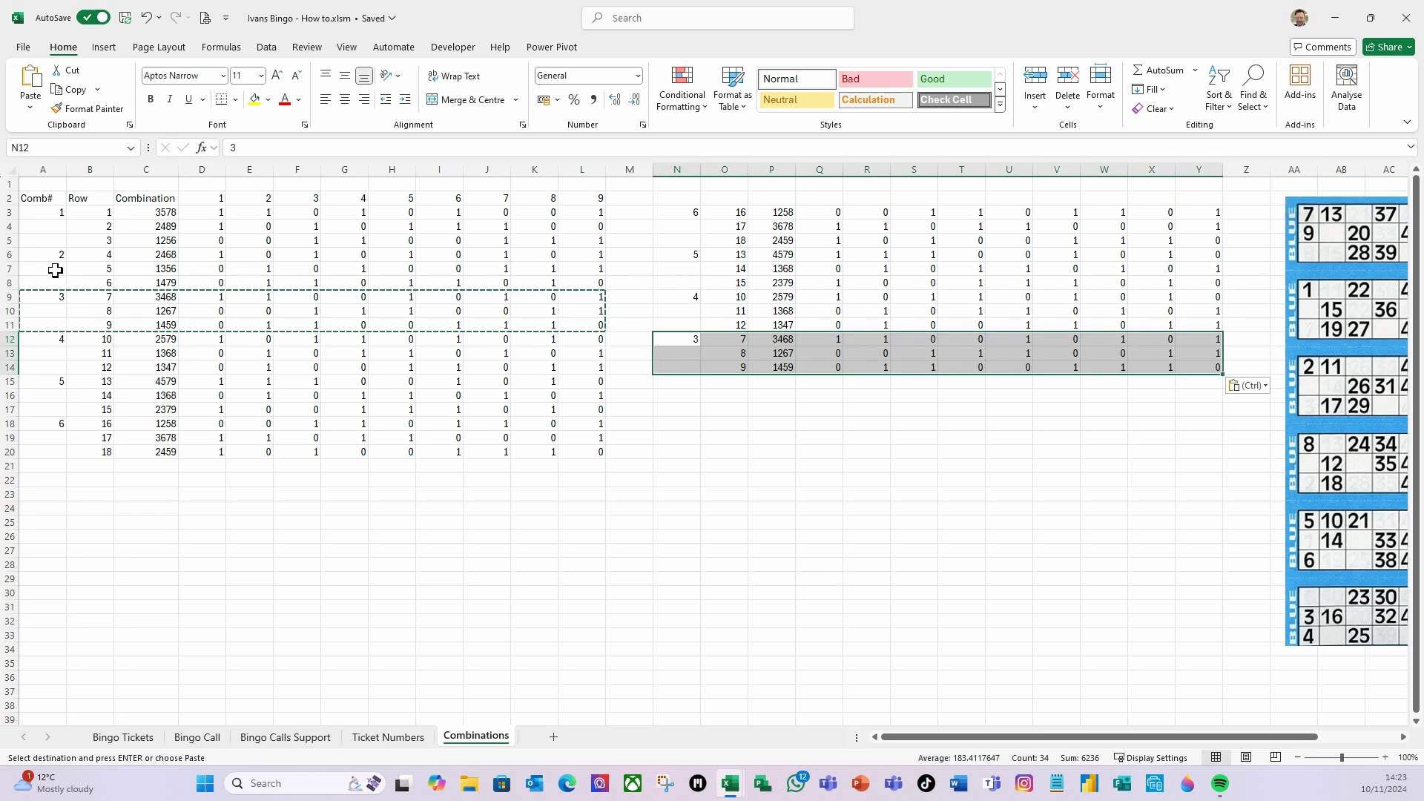
# - Copy the combination 2 block A6:L8 to N15 and the combination 1 block A3:L5 to N18
pyautogui.moveTo(52, 255); pyautogui.dragTo(571, 288)
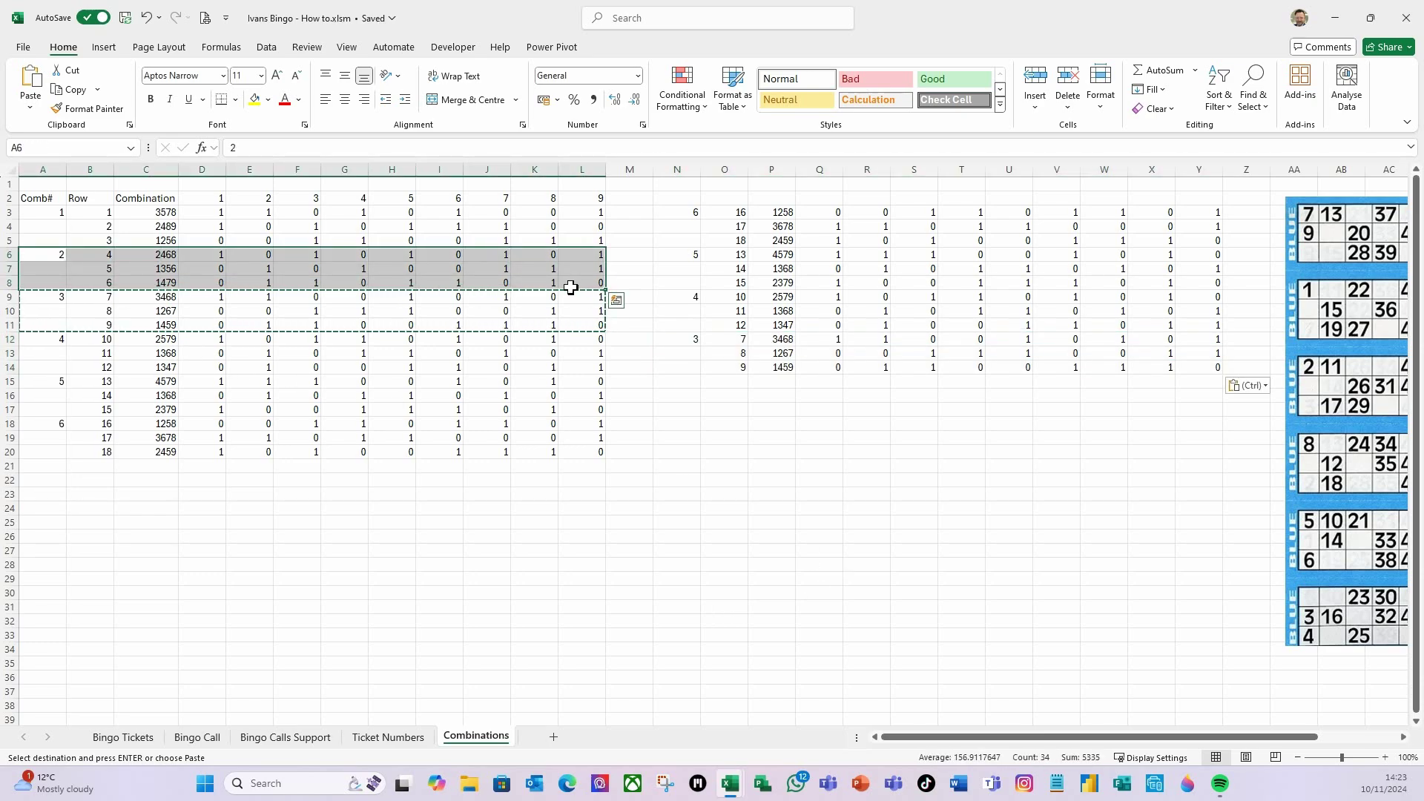
pyautogui.hotkey('ctrl', 'c')
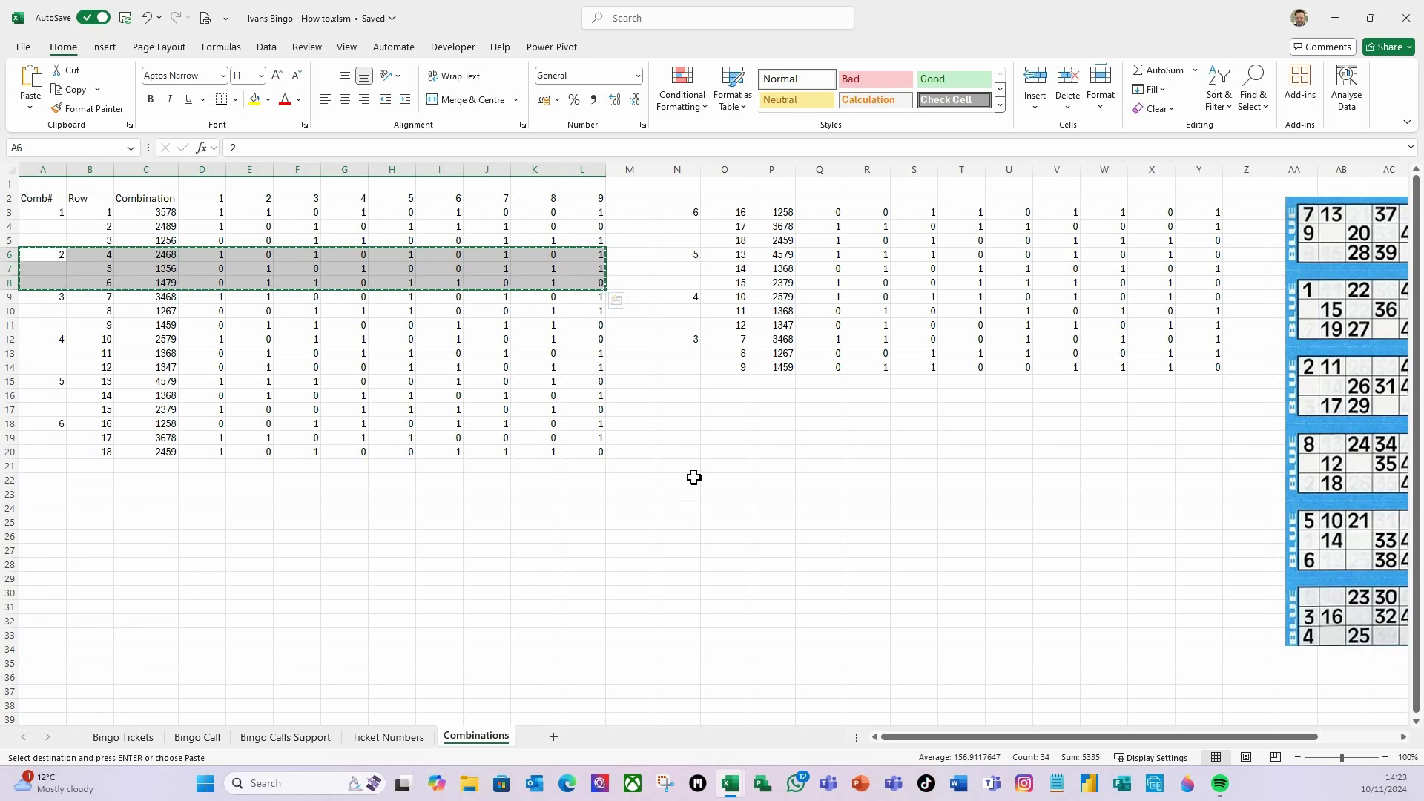
pyautogui.click(681, 385)
pyautogui.hotkey('ctrl', 'v')
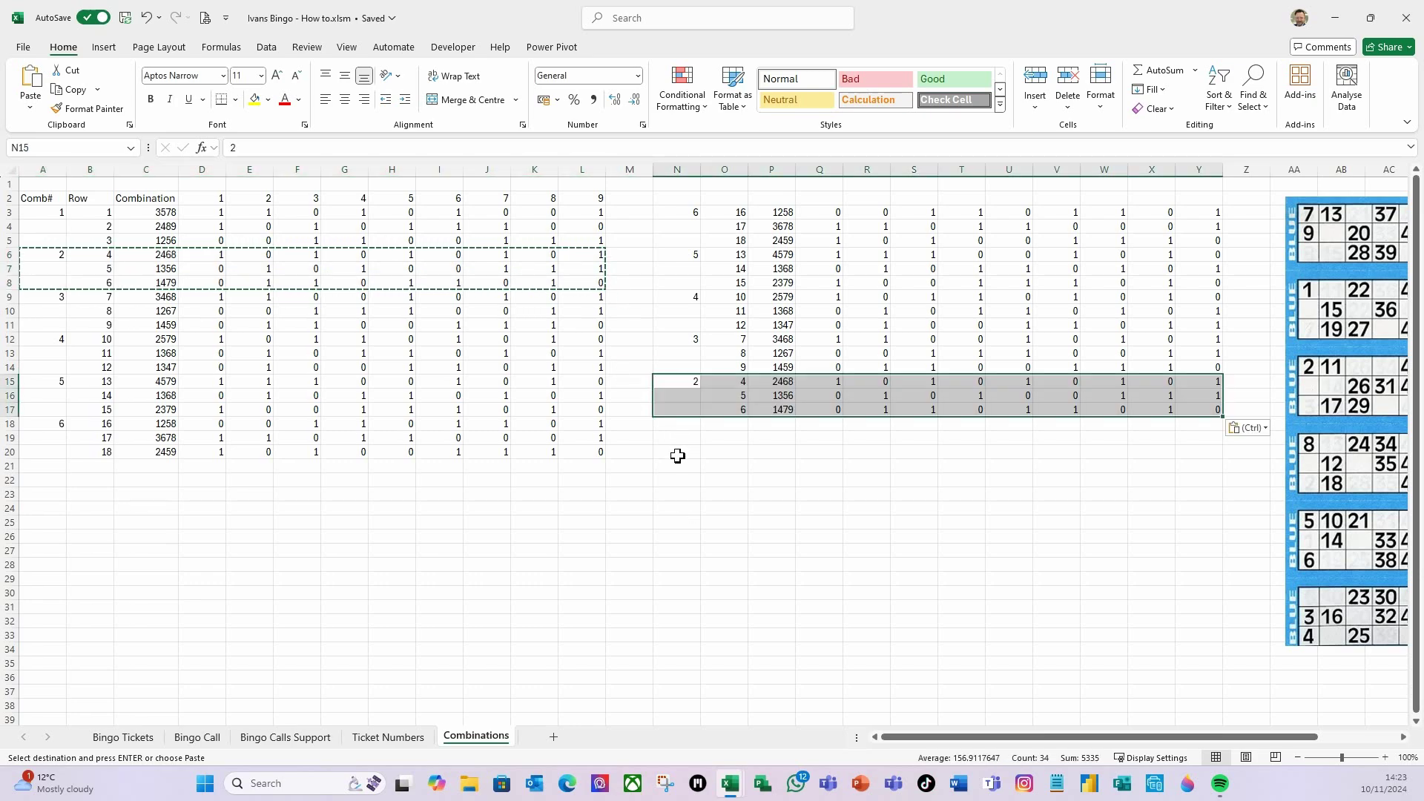
pyautogui.moveTo(46, 219); pyautogui.dragTo(565, 238)
pyautogui.hotkey('ctrl', 'c')
pyautogui.click(680, 427)
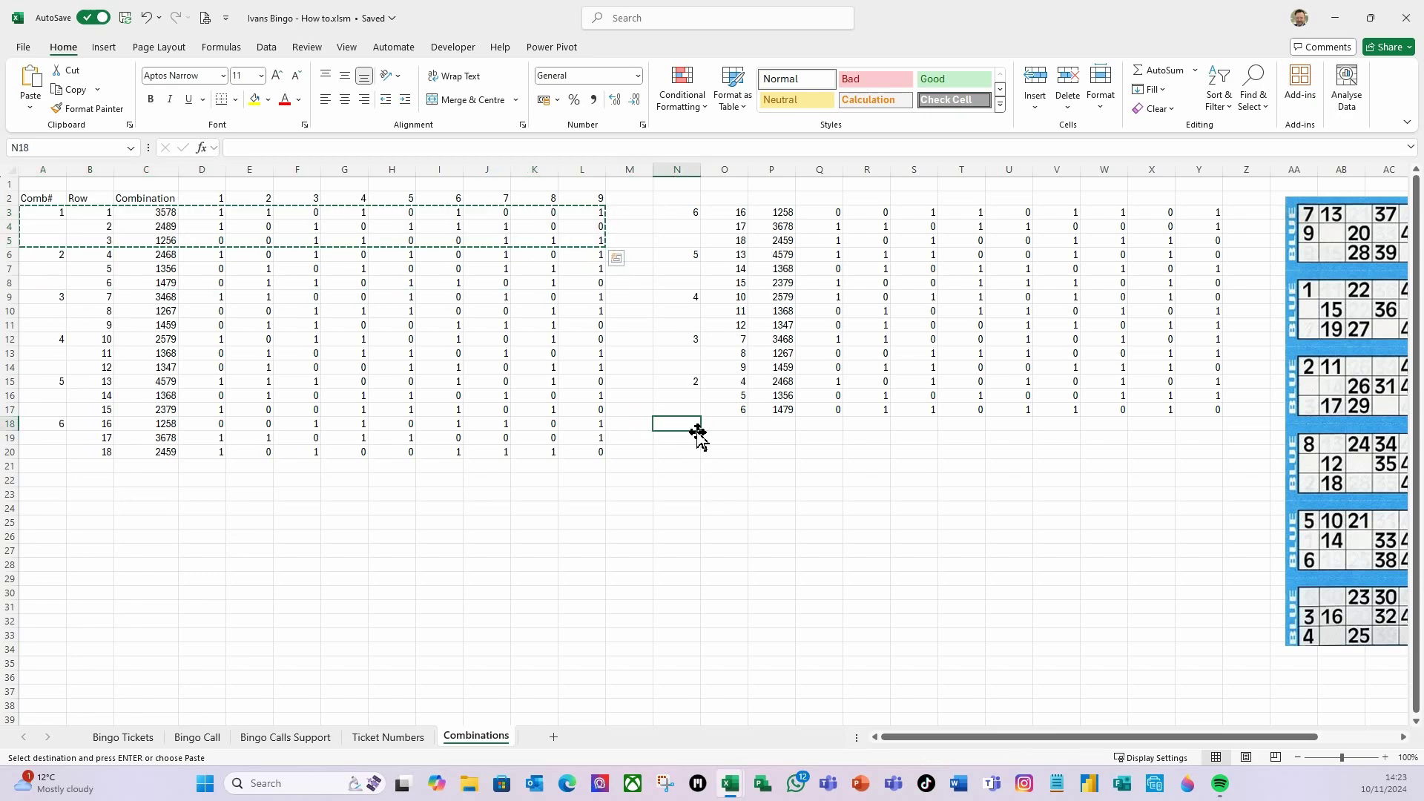
pyautogui.hotkey('ctrl', 'v')
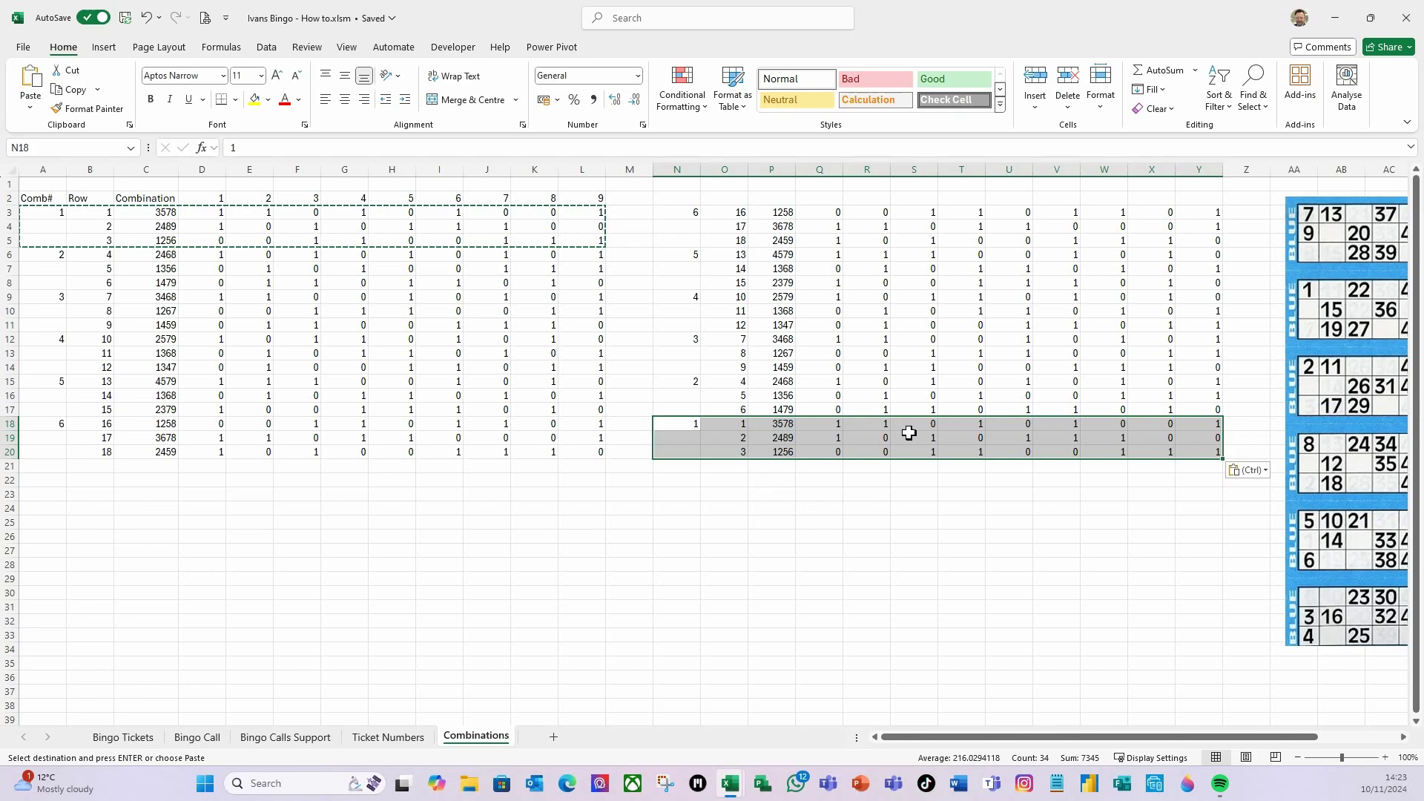
# - Move the reversed-order block N3:Y20 underneath the original table, starting at A21
pyautogui.moveTo(686, 214); pyautogui.dragTo(1204, 448)
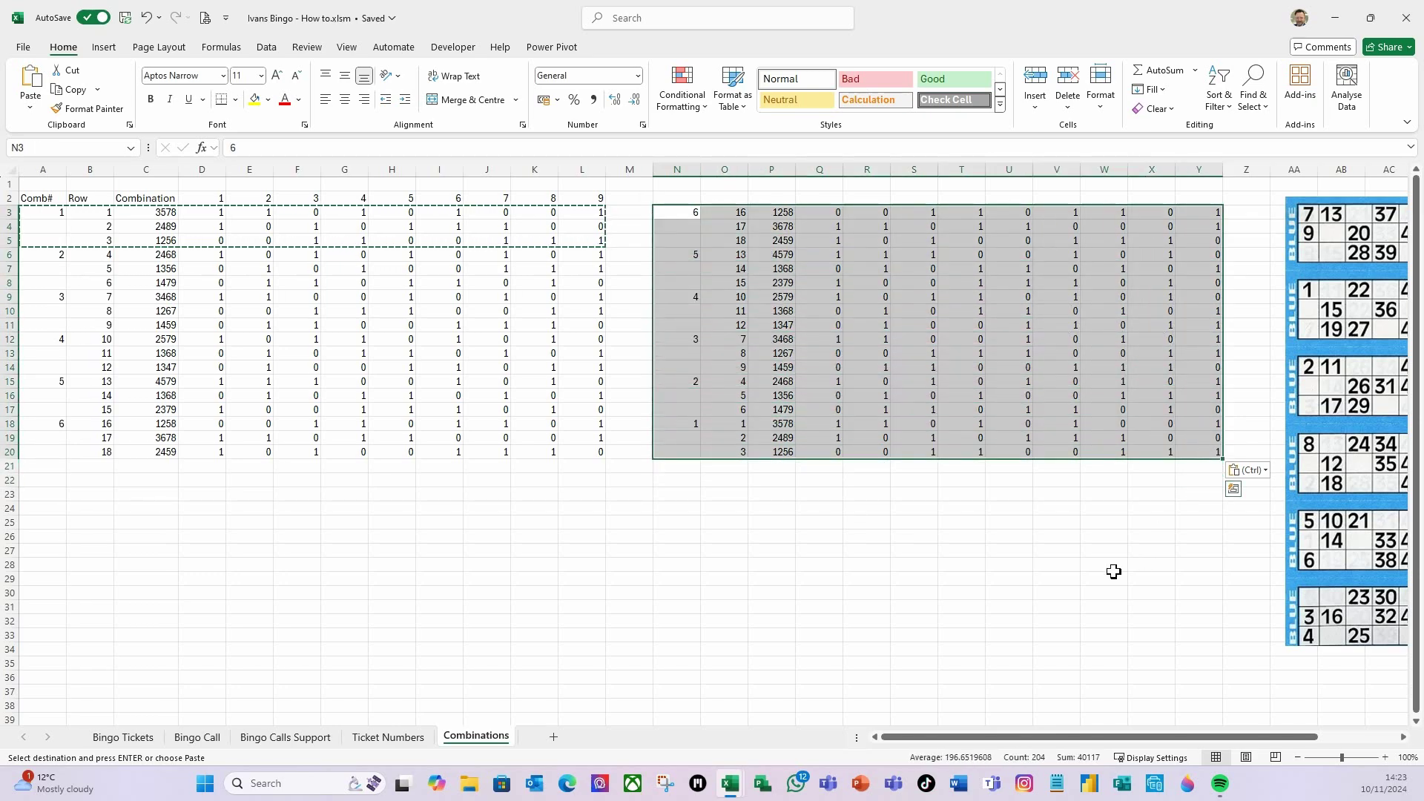
pyautogui.hotkey('ctrl', 'c')
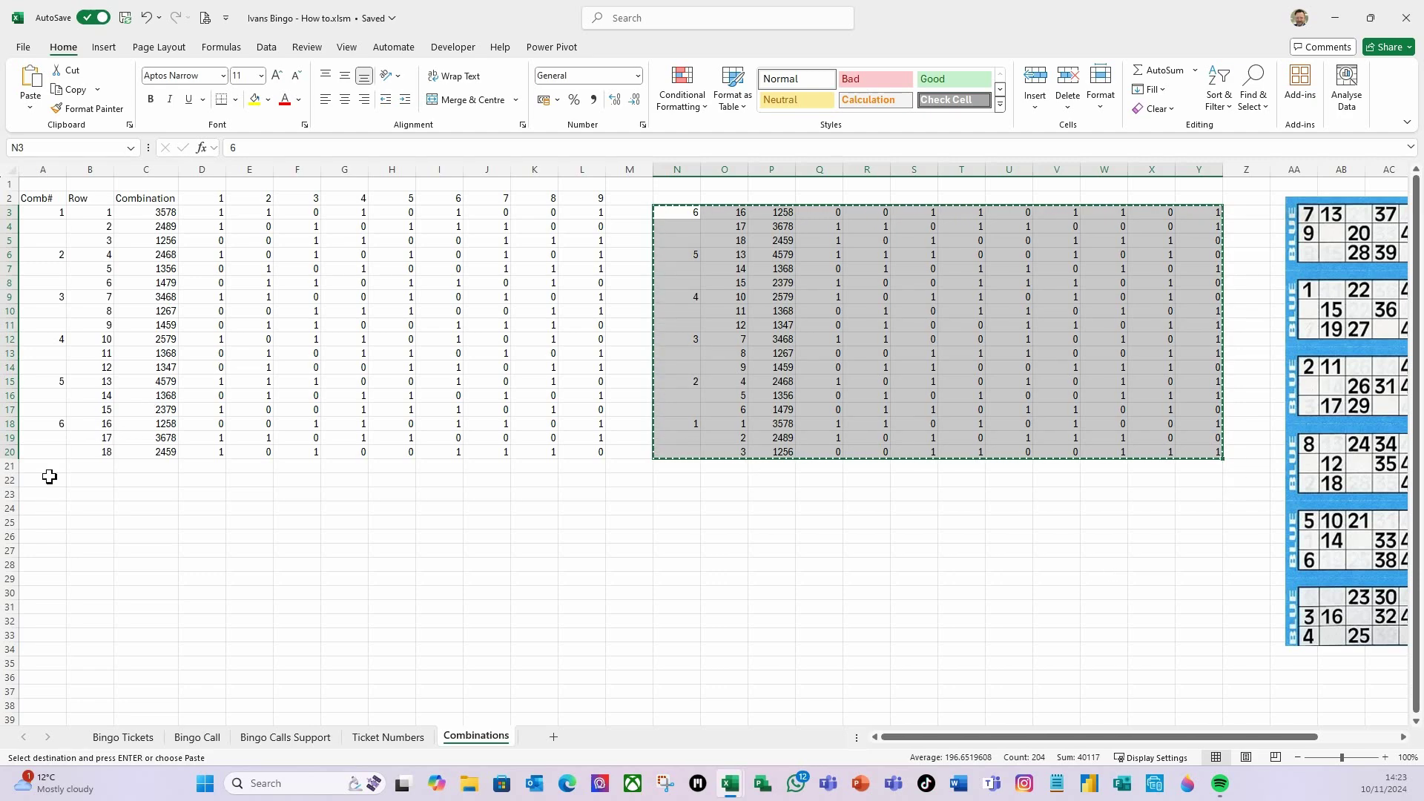
pyautogui.click(34, 467)
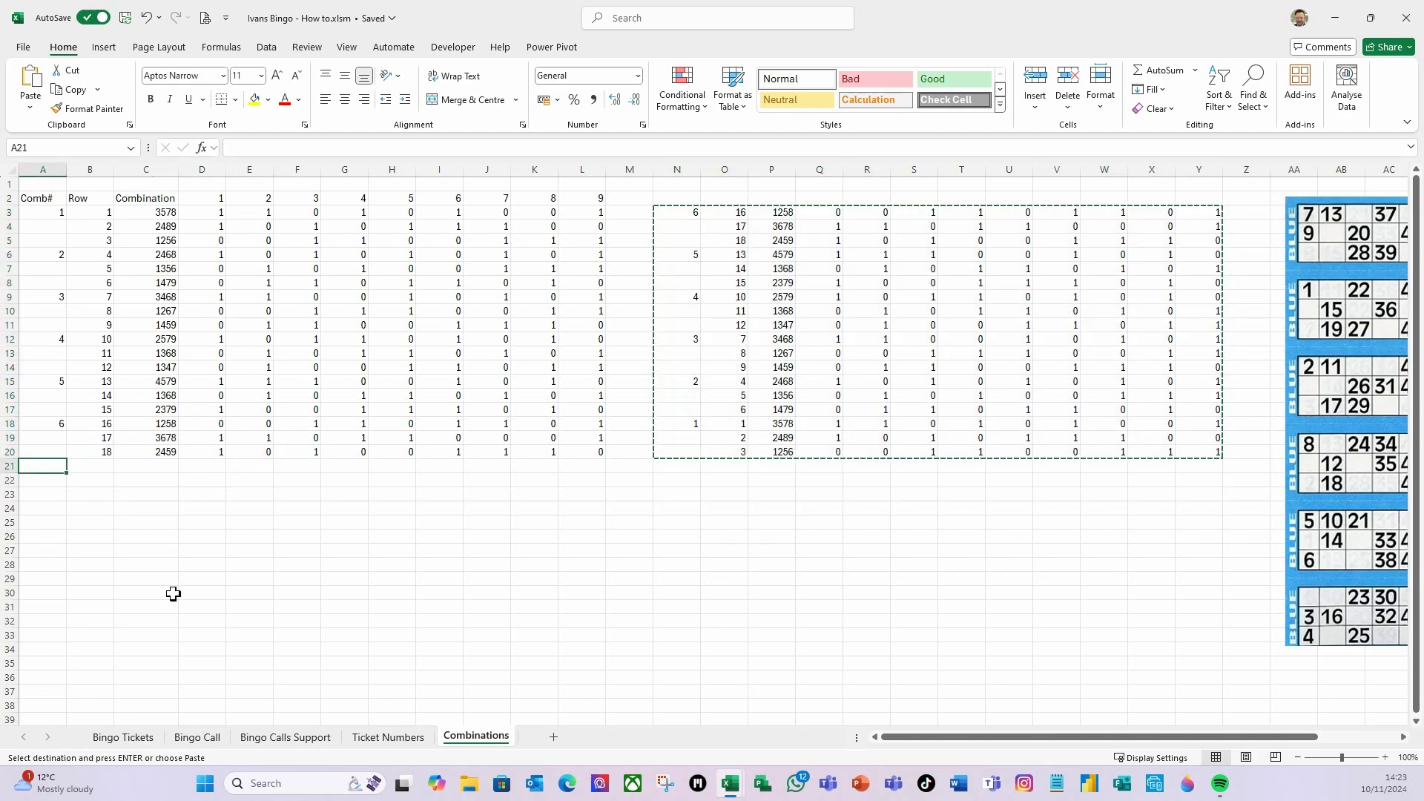
pyautogui.press('Return')
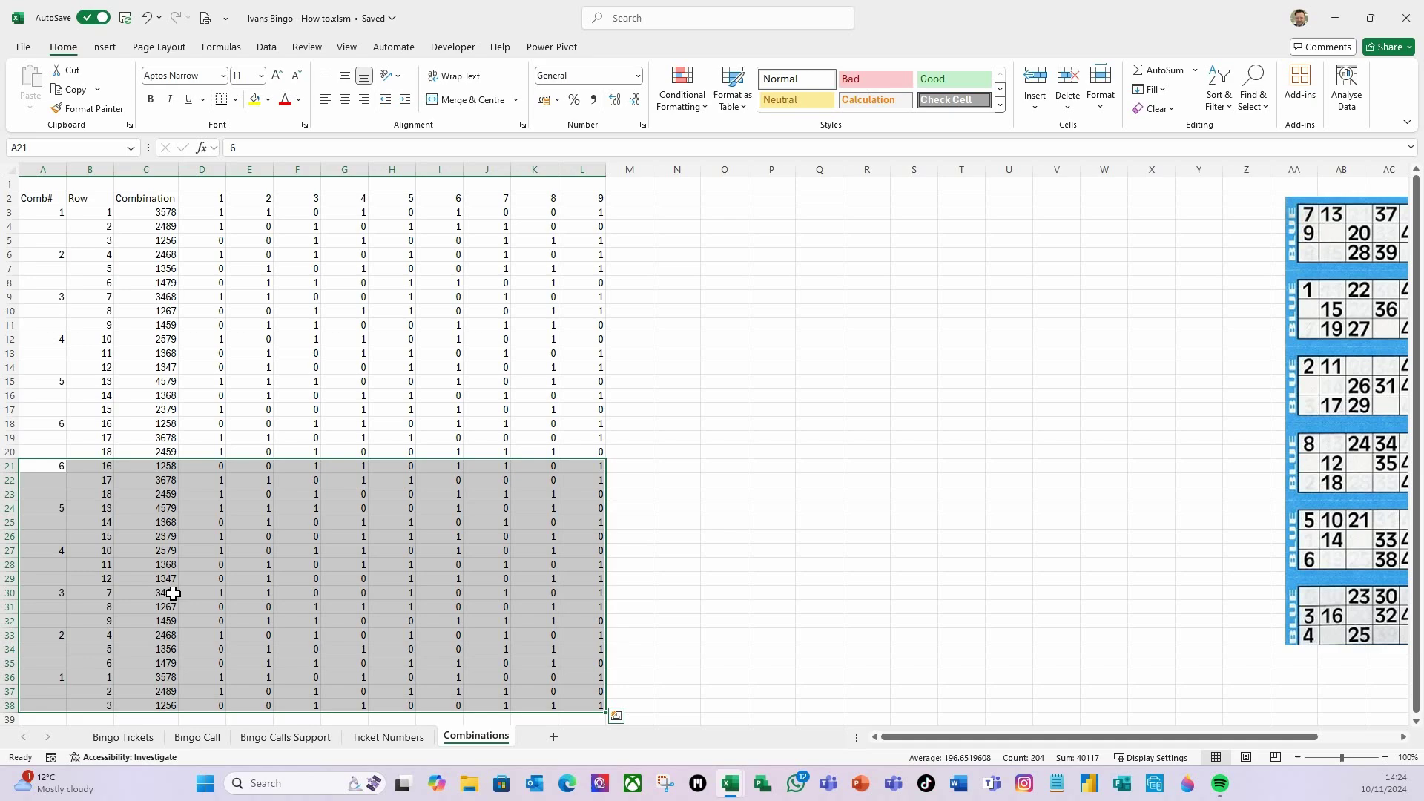
# - Renumber the Row column of the second set 1 to 18 by copying B3:B20 to B21
pyautogui.moveTo(101, 216); pyautogui.dragTo(101, 447)
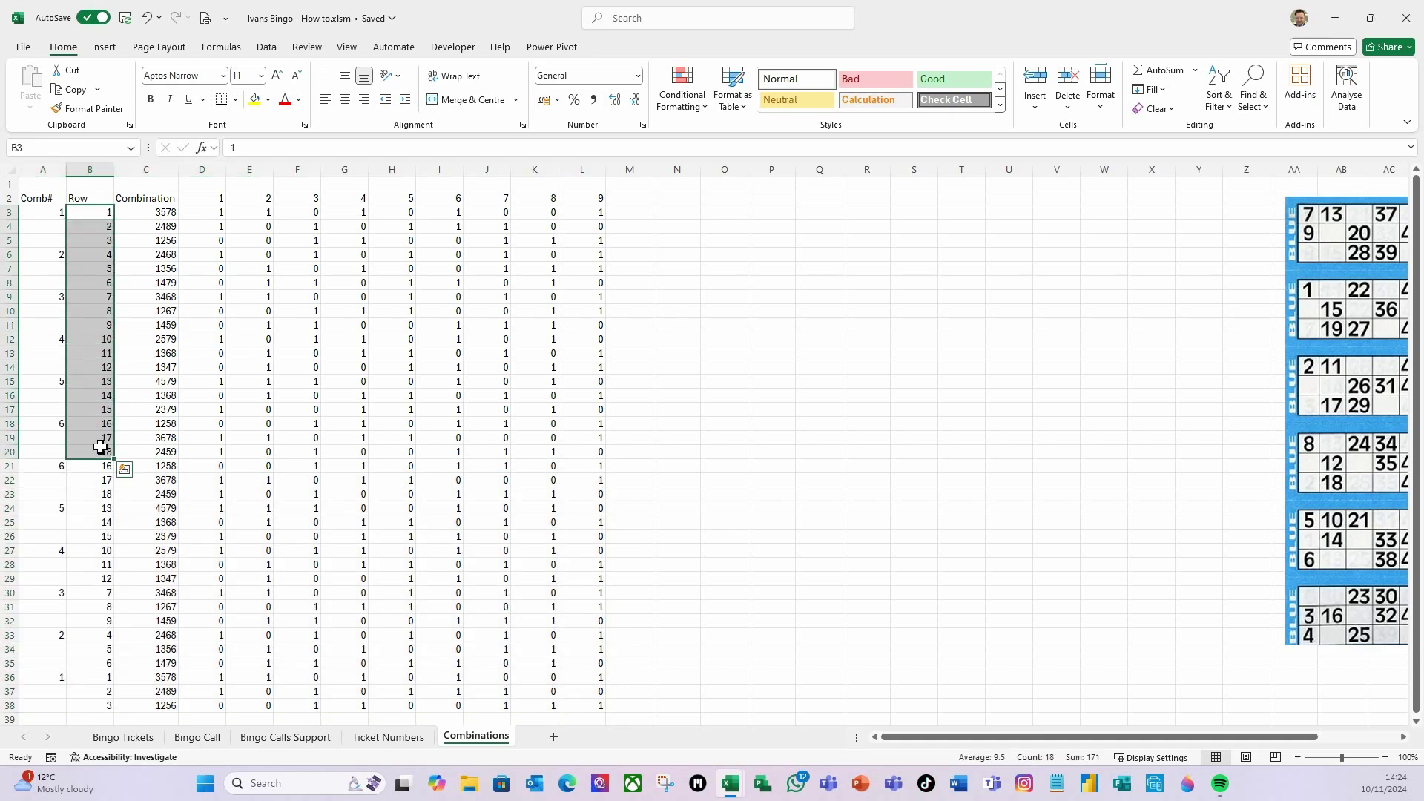
pyautogui.hotkey('ctrl', 'c')
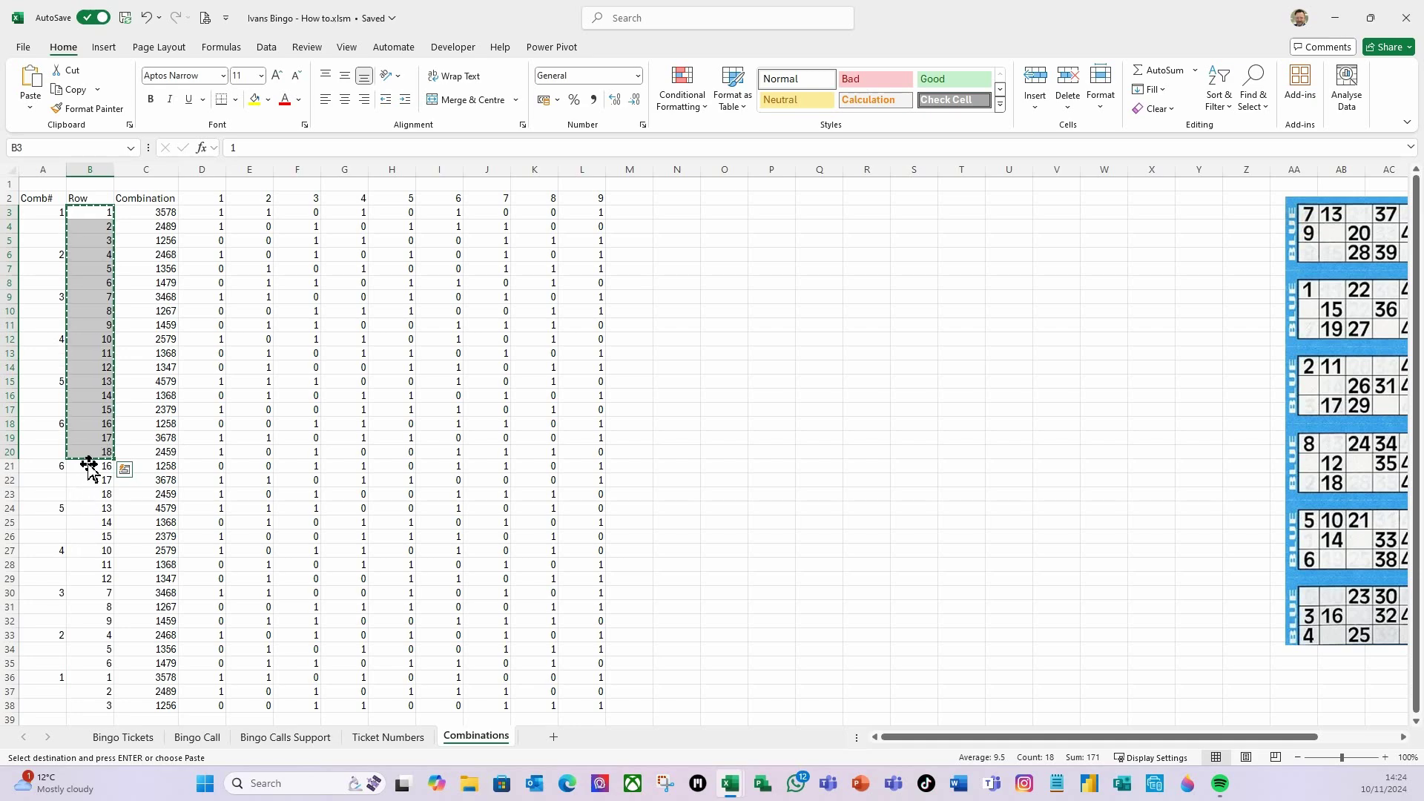
pyautogui.click(87, 469)
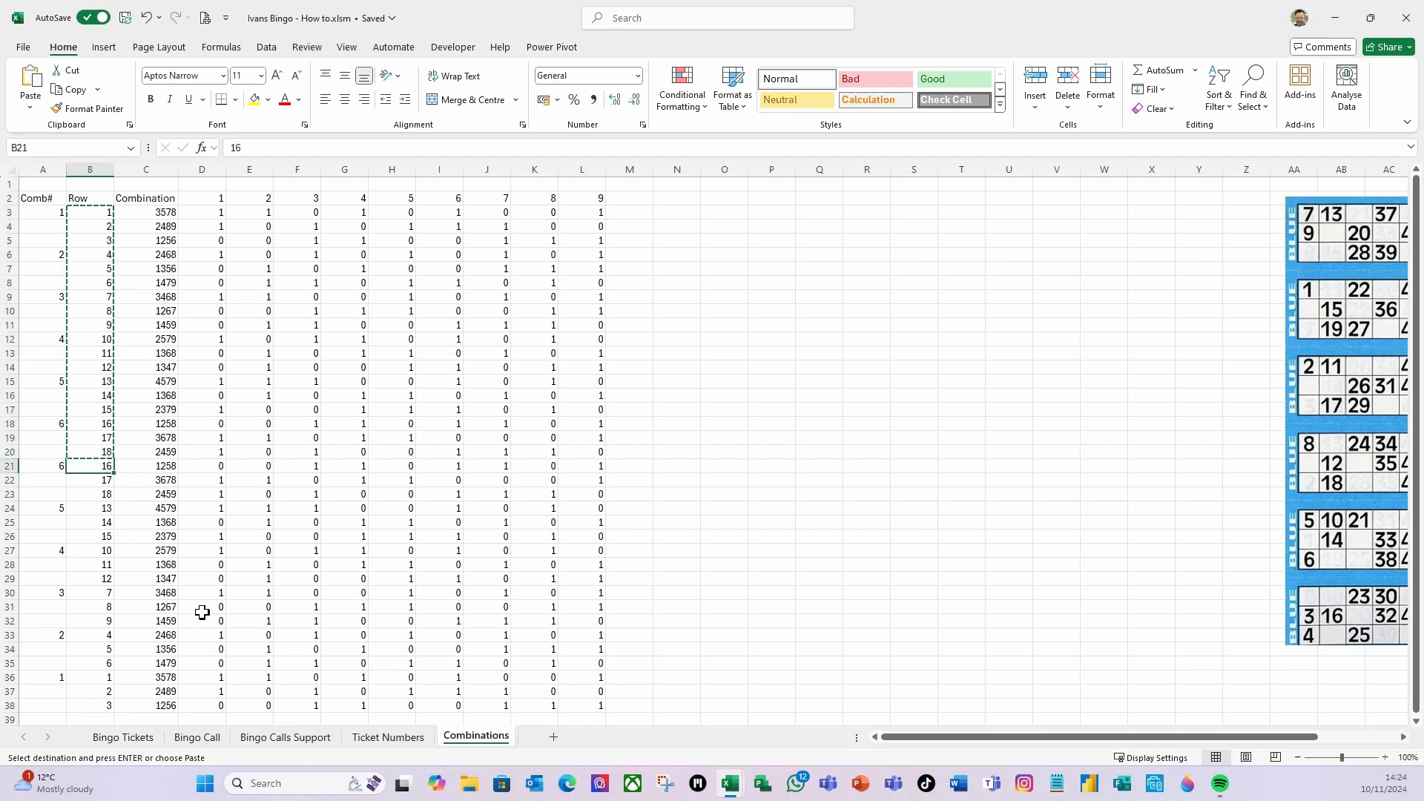
pyautogui.hotkey('ctrl', 'v')
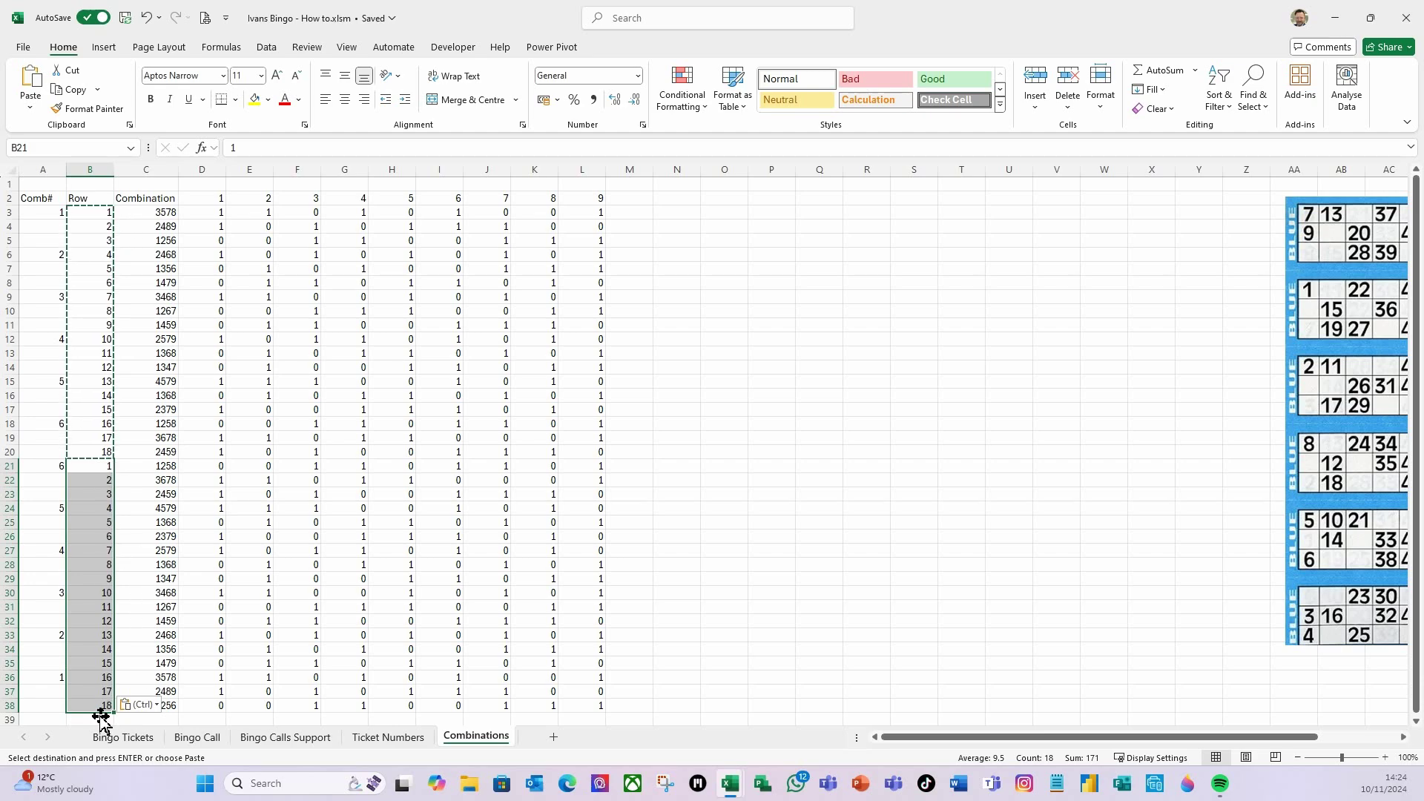
# - Copy the second set's combination 3 block A30:L32 to the empty area starting at N21
pyautogui.scroll(-2, 175, 629)
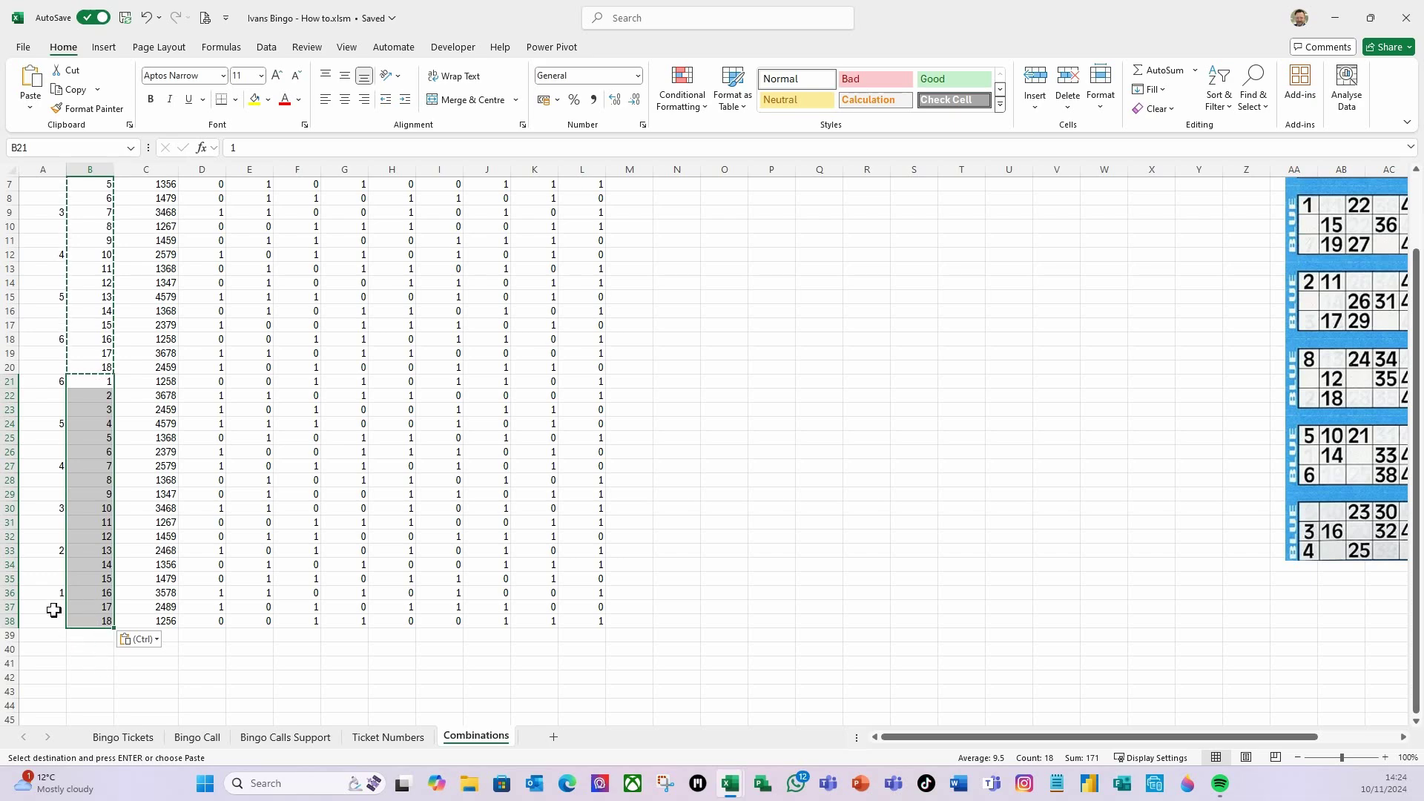
pyautogui.moveTo(40, 508); pyautogui.dragTo(594, 539)
pyautogui.hotkey('ctrl', 'c')
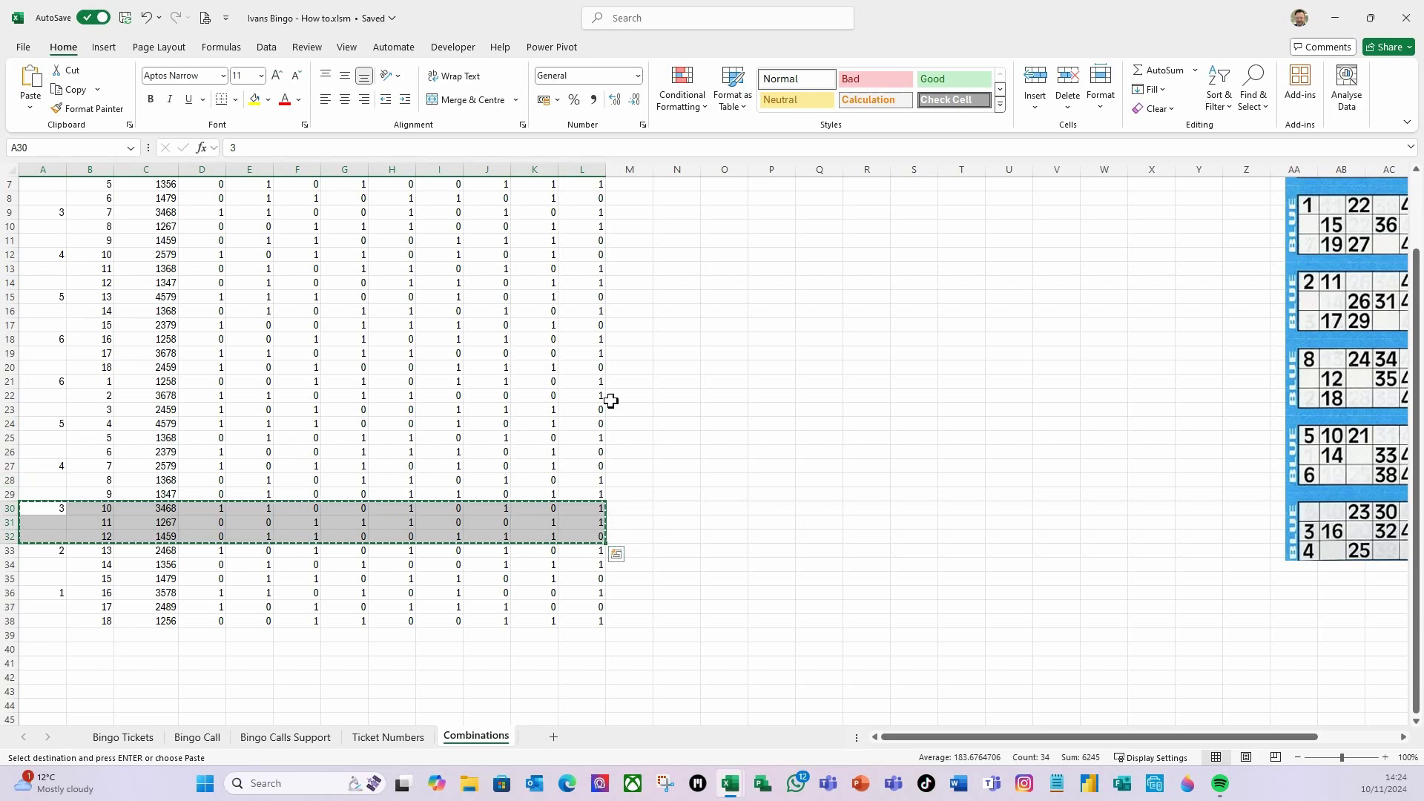
pyautogui.click(674, 379)
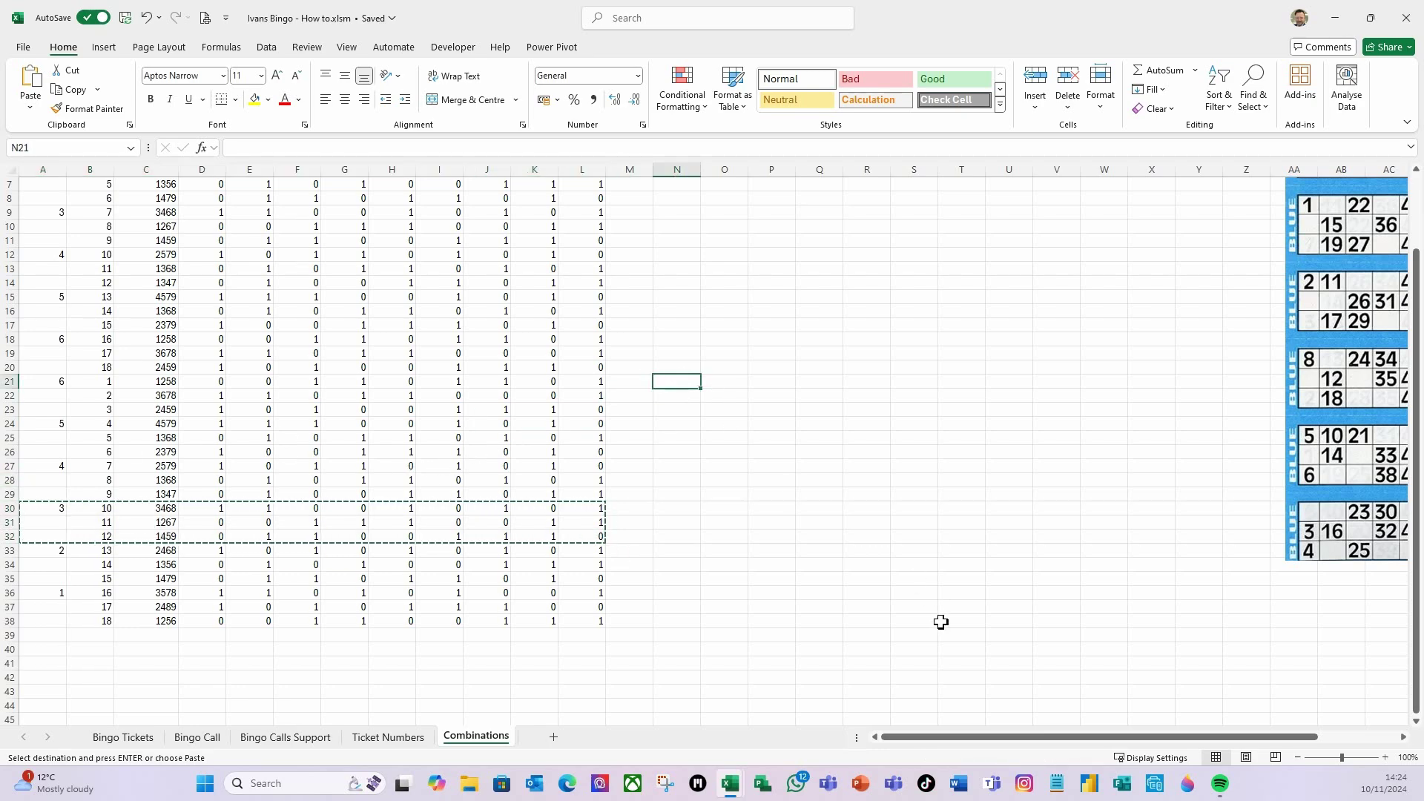
pyautogui.hotkey('ctrl', 'v')
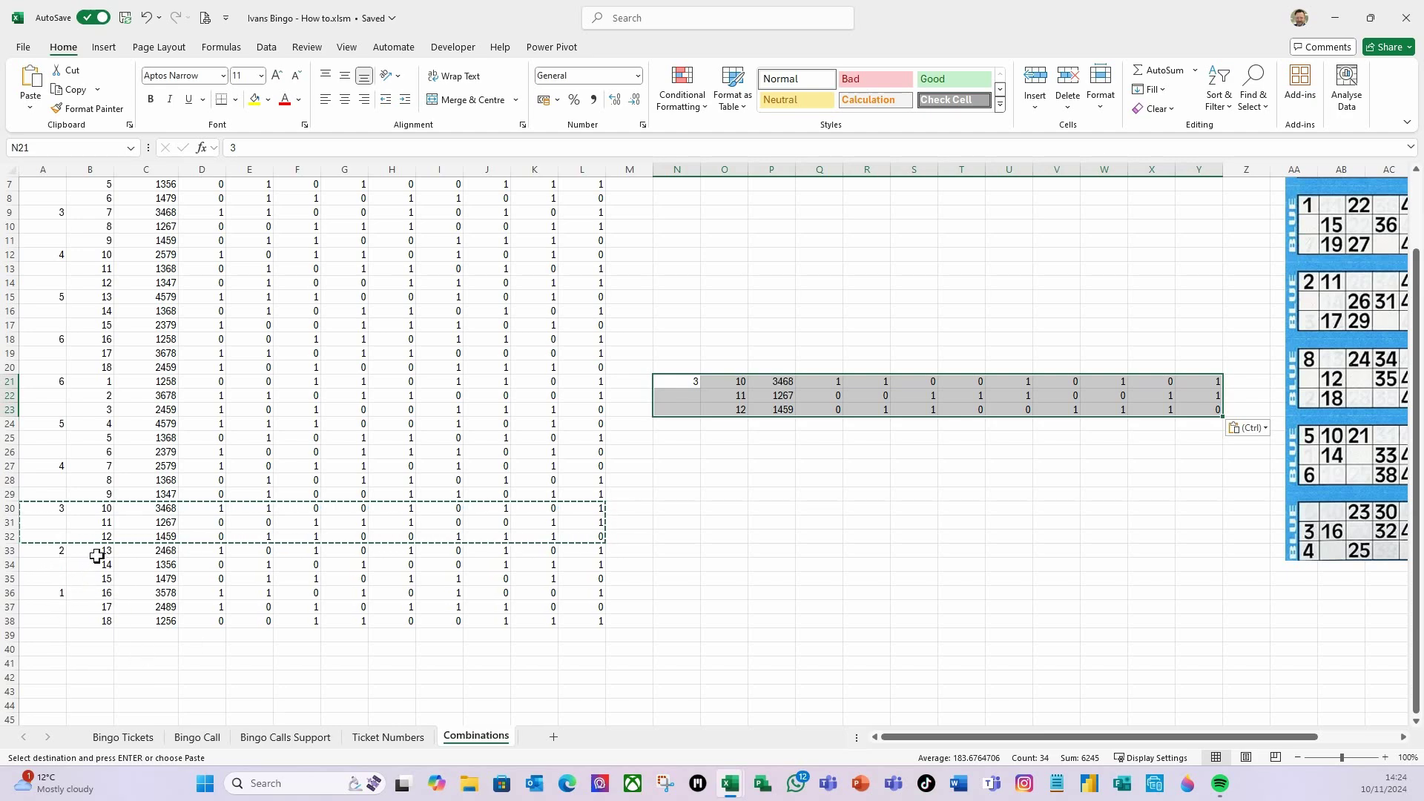
# - Copy the first row of the second set's combination 2, A33:L33, to N24
pyautogui.moveTo(105, 554); pyautogui.dragTo(192, 543)
pyautogui.moveTo(45, 556); pyautogui.dragTo(587, 558)
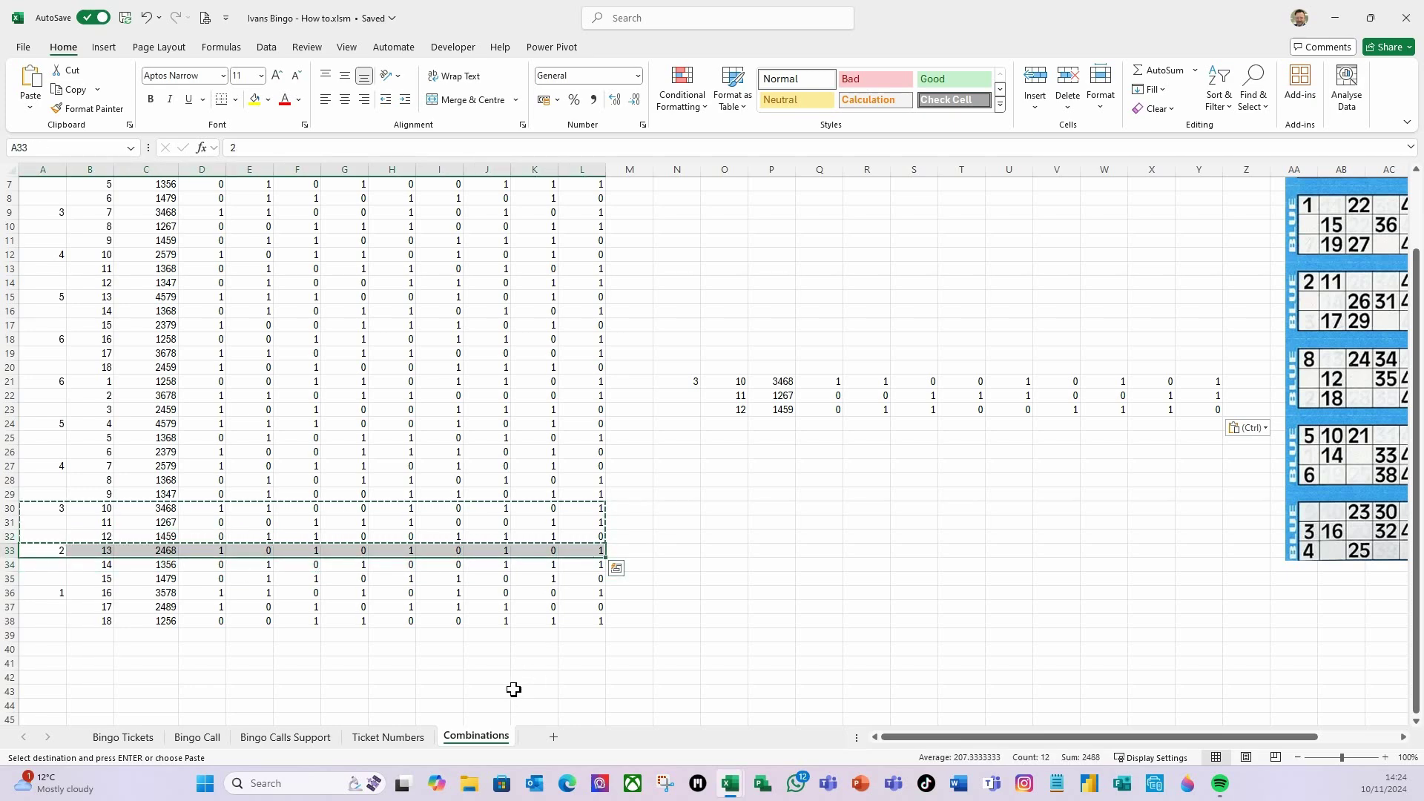
pyautogui.hotkey('ctrl', 'c')
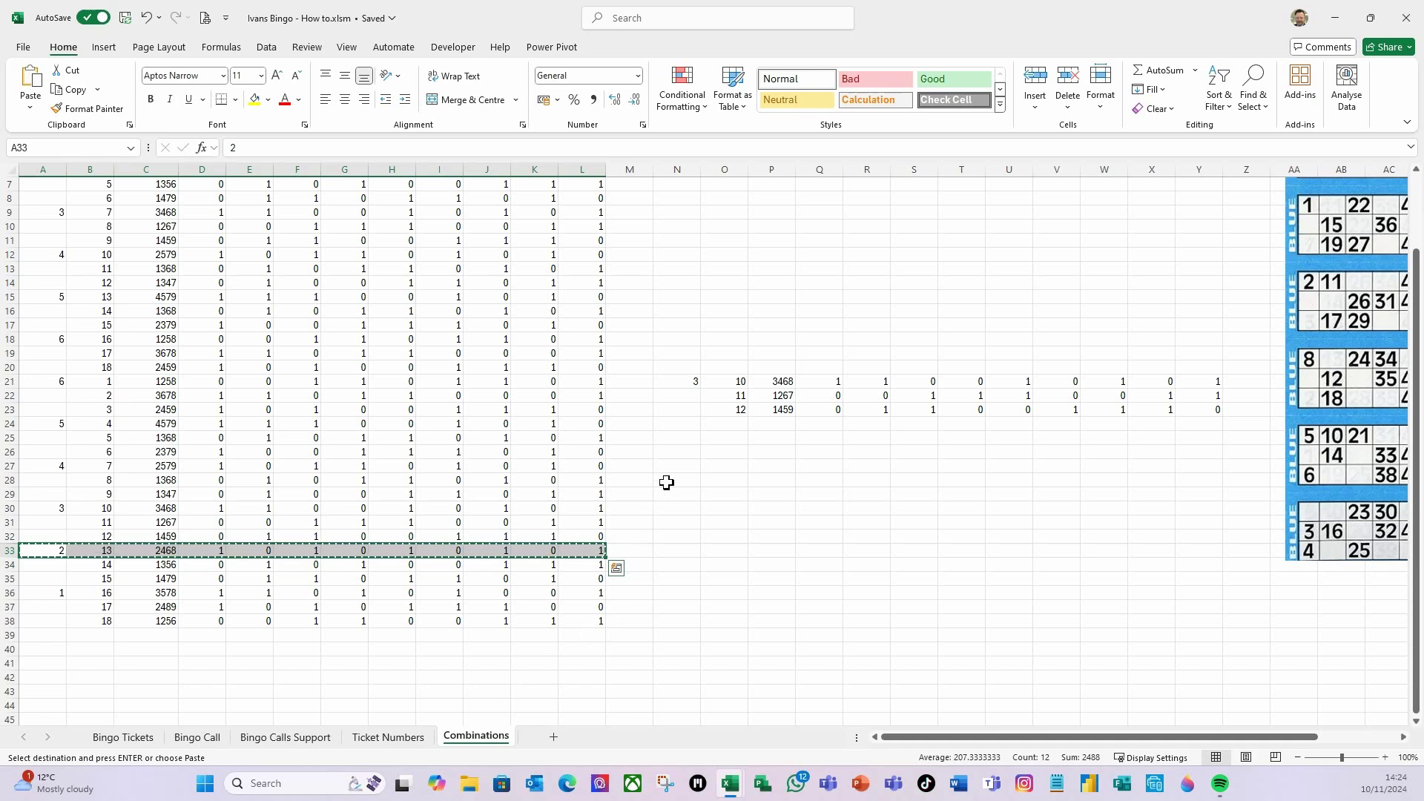
pyautogui.click(683, 428)
pyautogui.hotkey('ctrl', 'v')
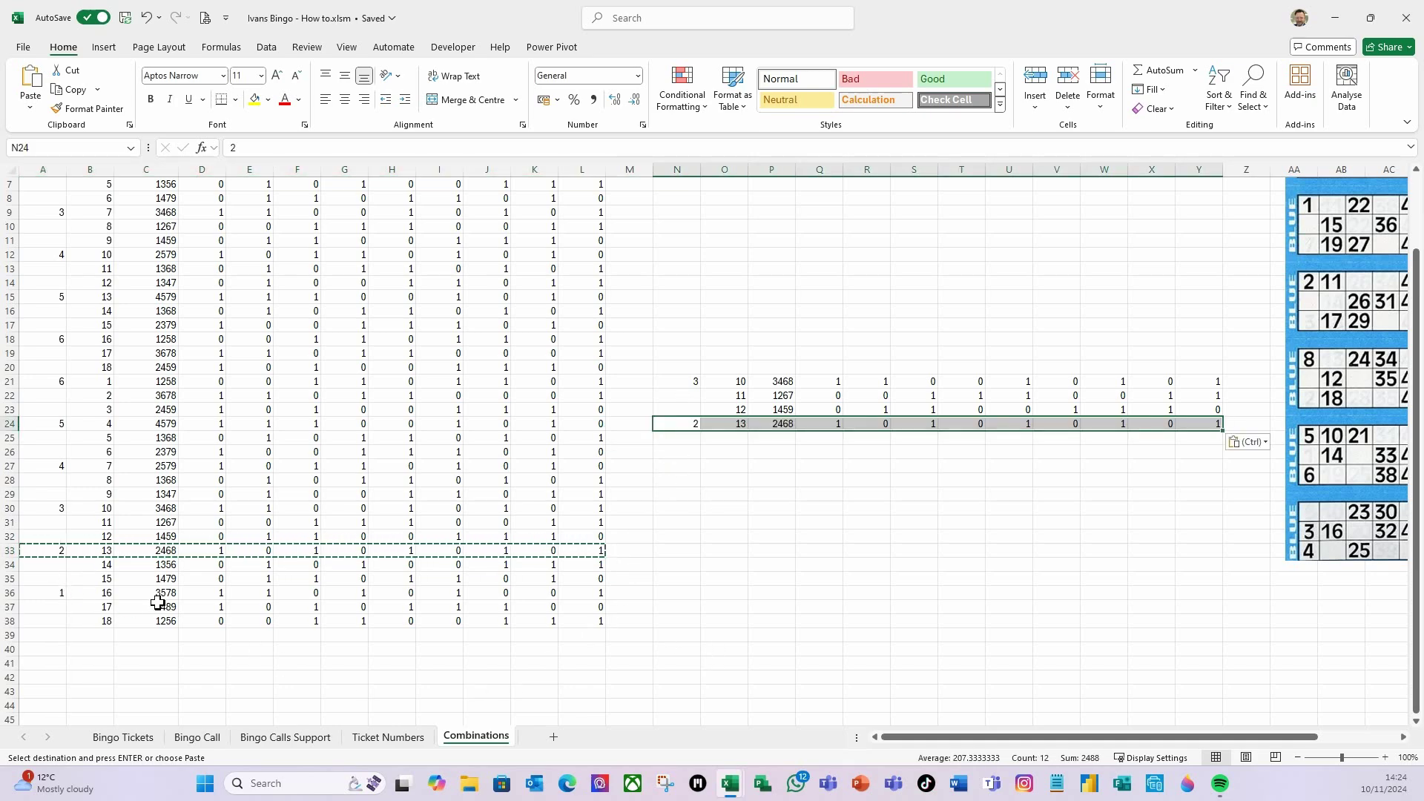
# - Copy combination 2's third row, B35:L35, beneath it at O25
pyautogui.moveTo(46, 583); pyautogui.dragTo(477, 566)
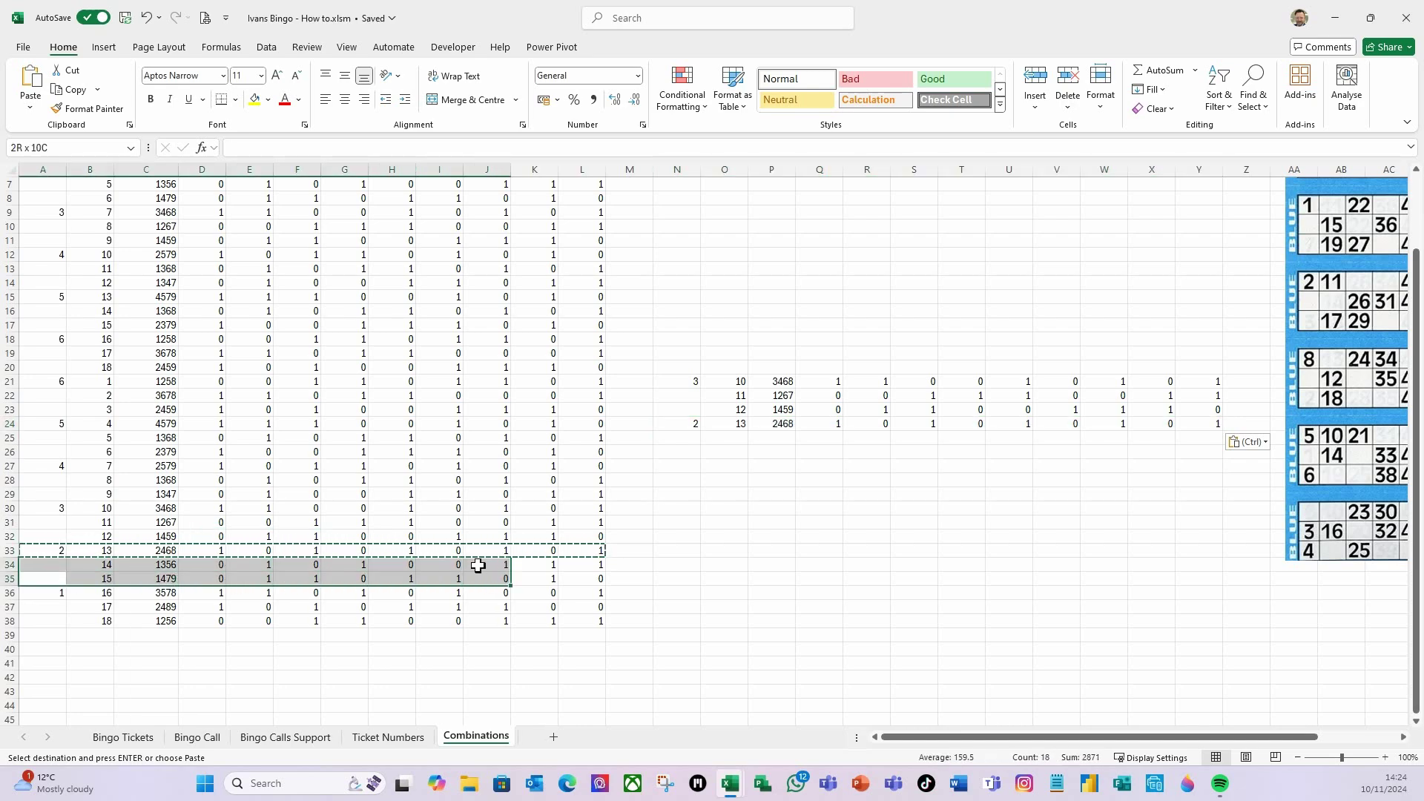
pyautogui.moveTo(88, 583); pyautogui.dragTo(582, 579)
pyautogui.hotkey('ctrl', 'c')
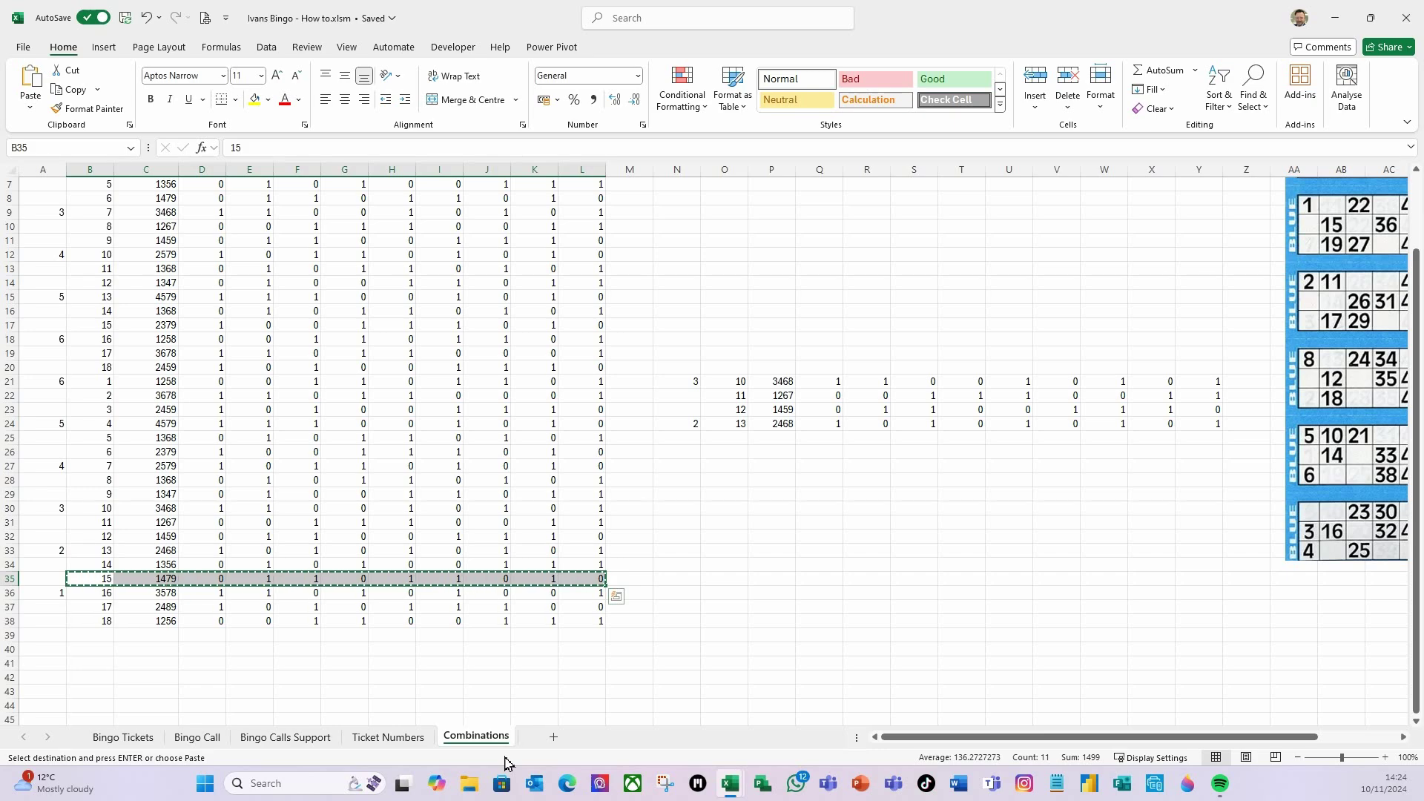
pyautogui.click(727, 439)
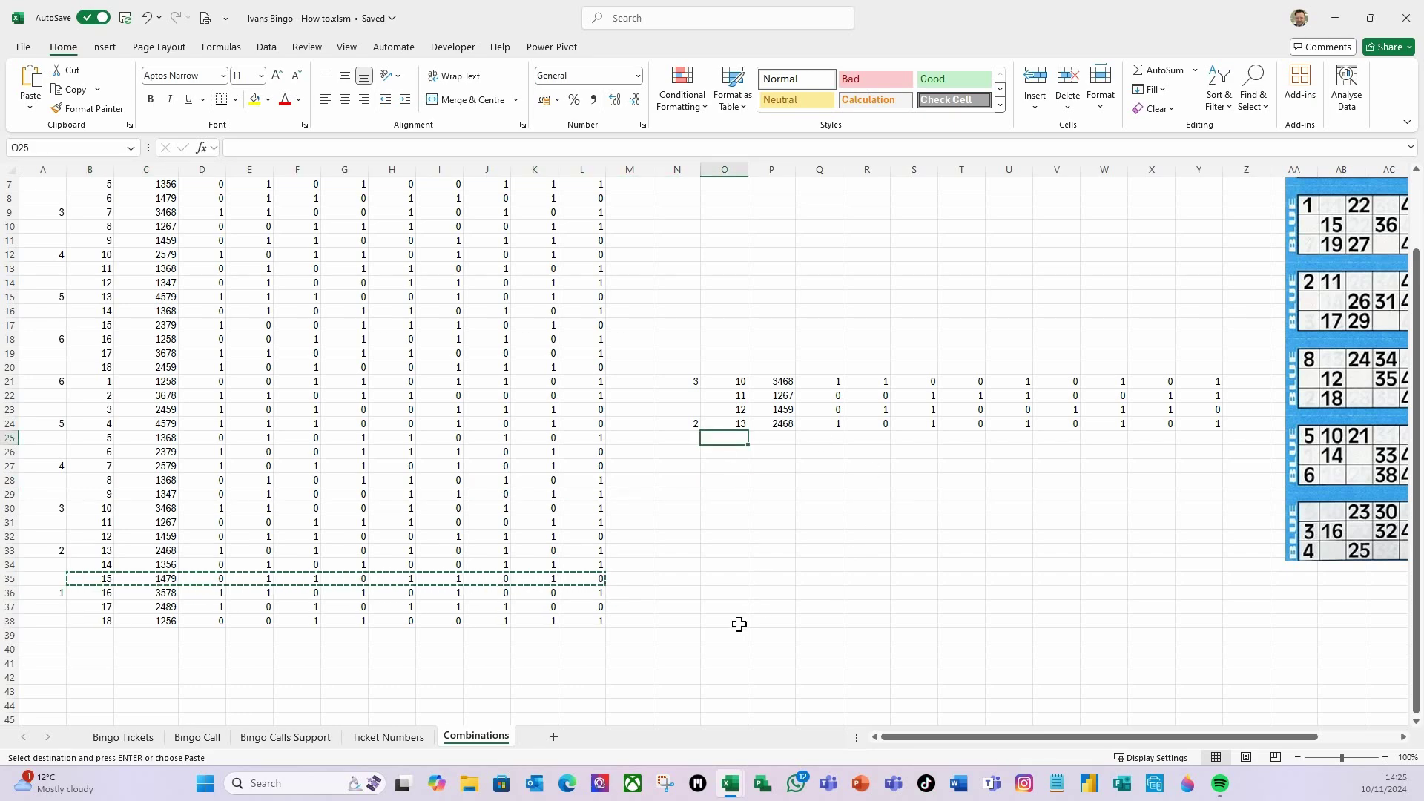
pyautogui.hotkey('ctrl', 'v')
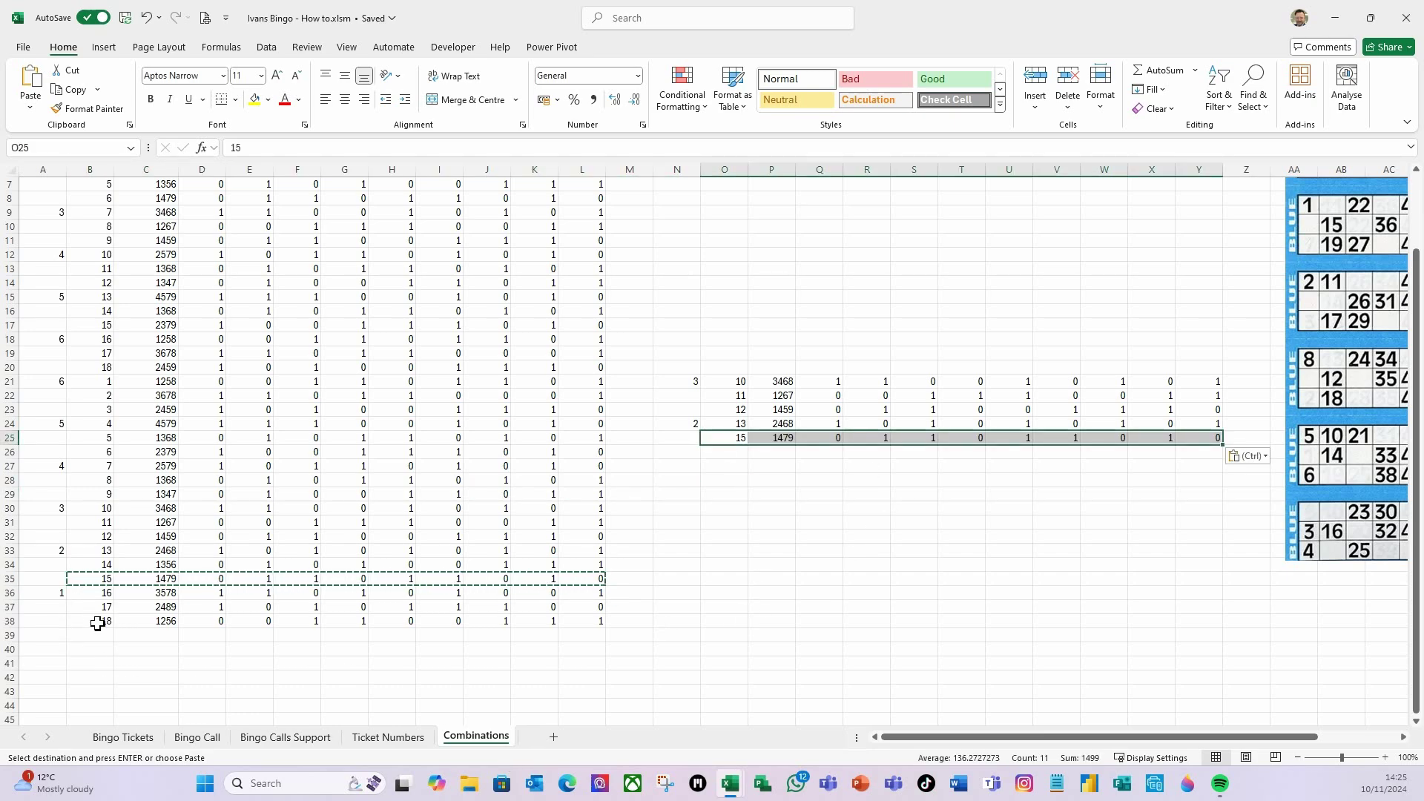
# - Copy combination 2's middle row, B34:L34, to O26 so its last two rows are in swapped order
pyautogui.moveTo(96, 566); pyautogui.dragTo(570, 565)
pyautogui.hotkey('ctrl', 'c')
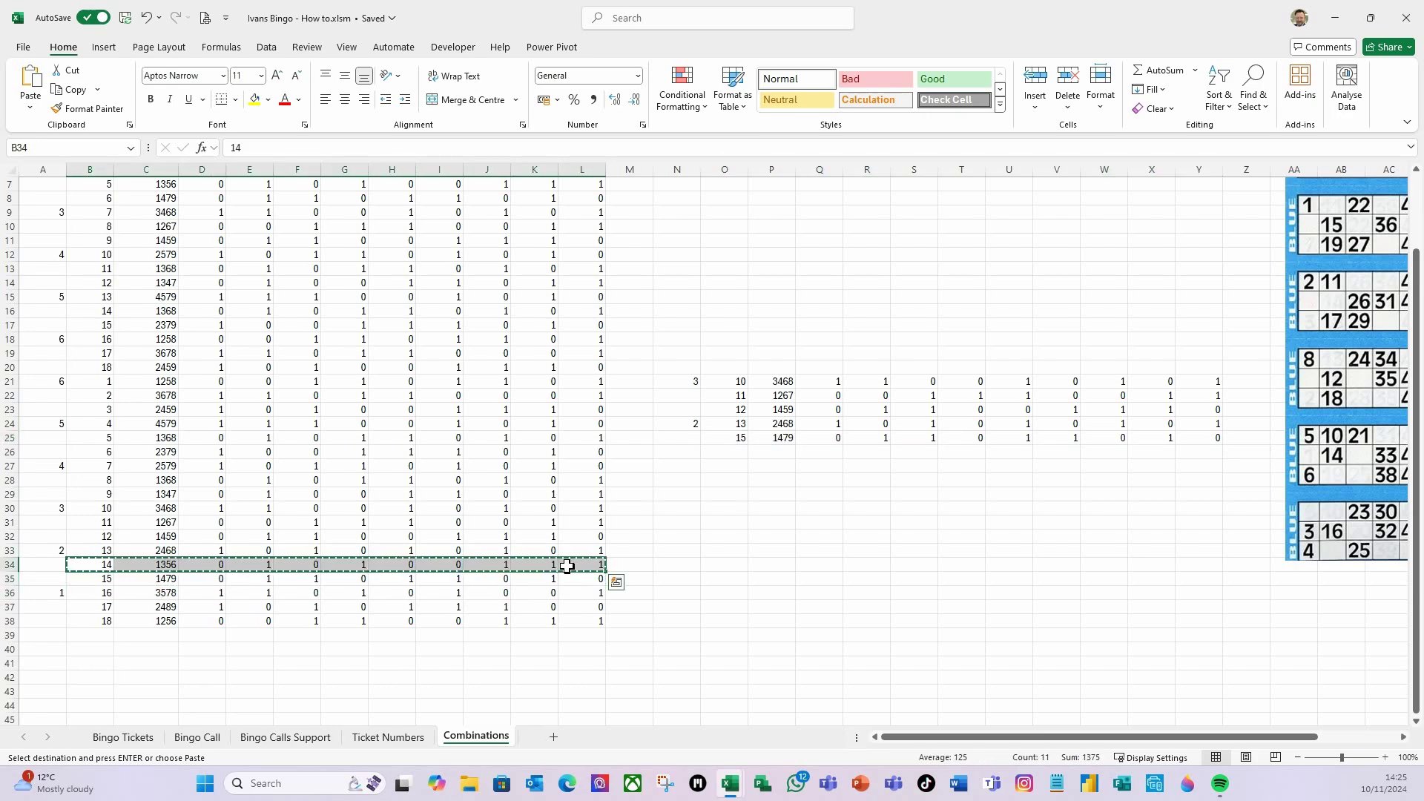
pyautogui.click(733, 452)
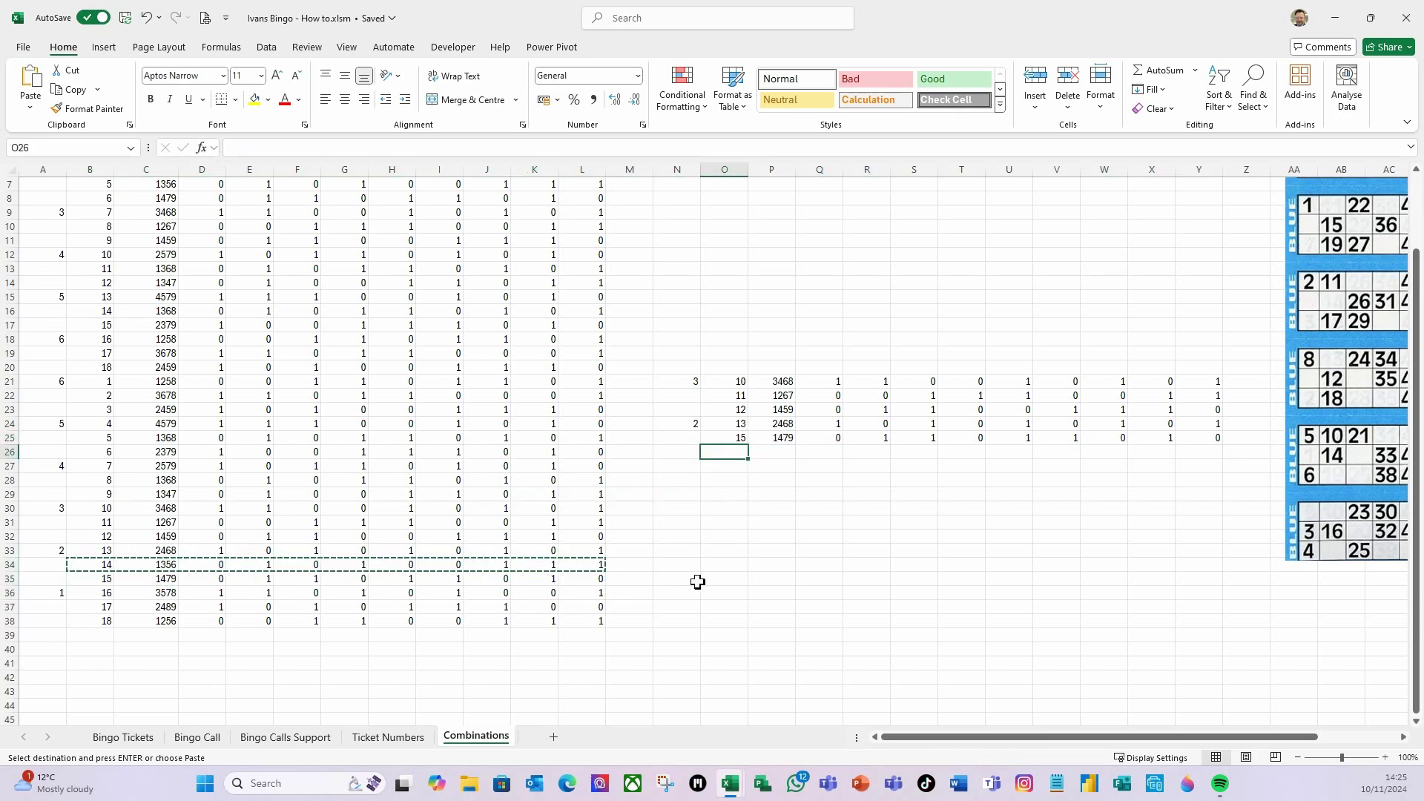
pyautogui.hotkey('ctrl', 'v')
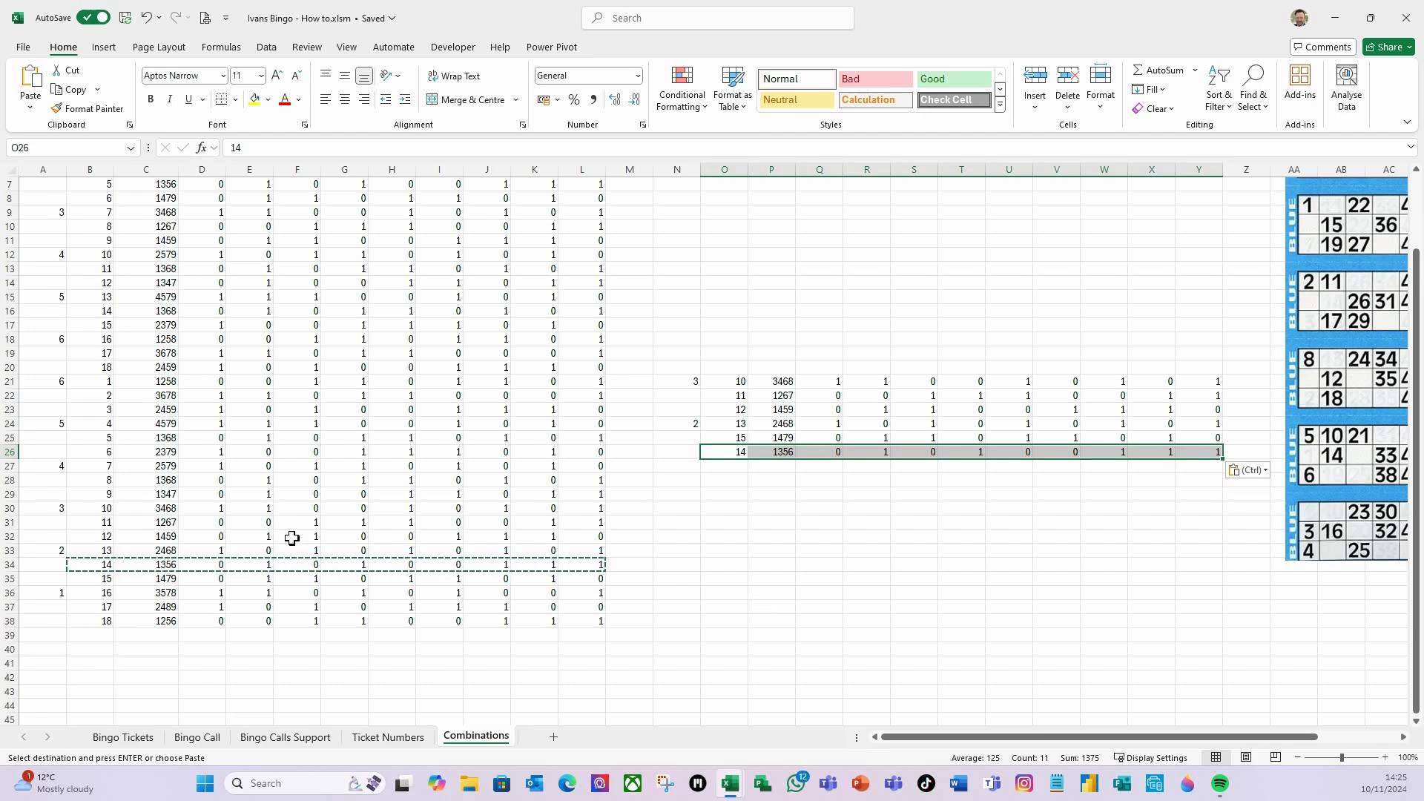
# - Fill the Comb# column with 1 for every row of the first set, A3:A20
pyautogui.scroll(2, 196, 521)
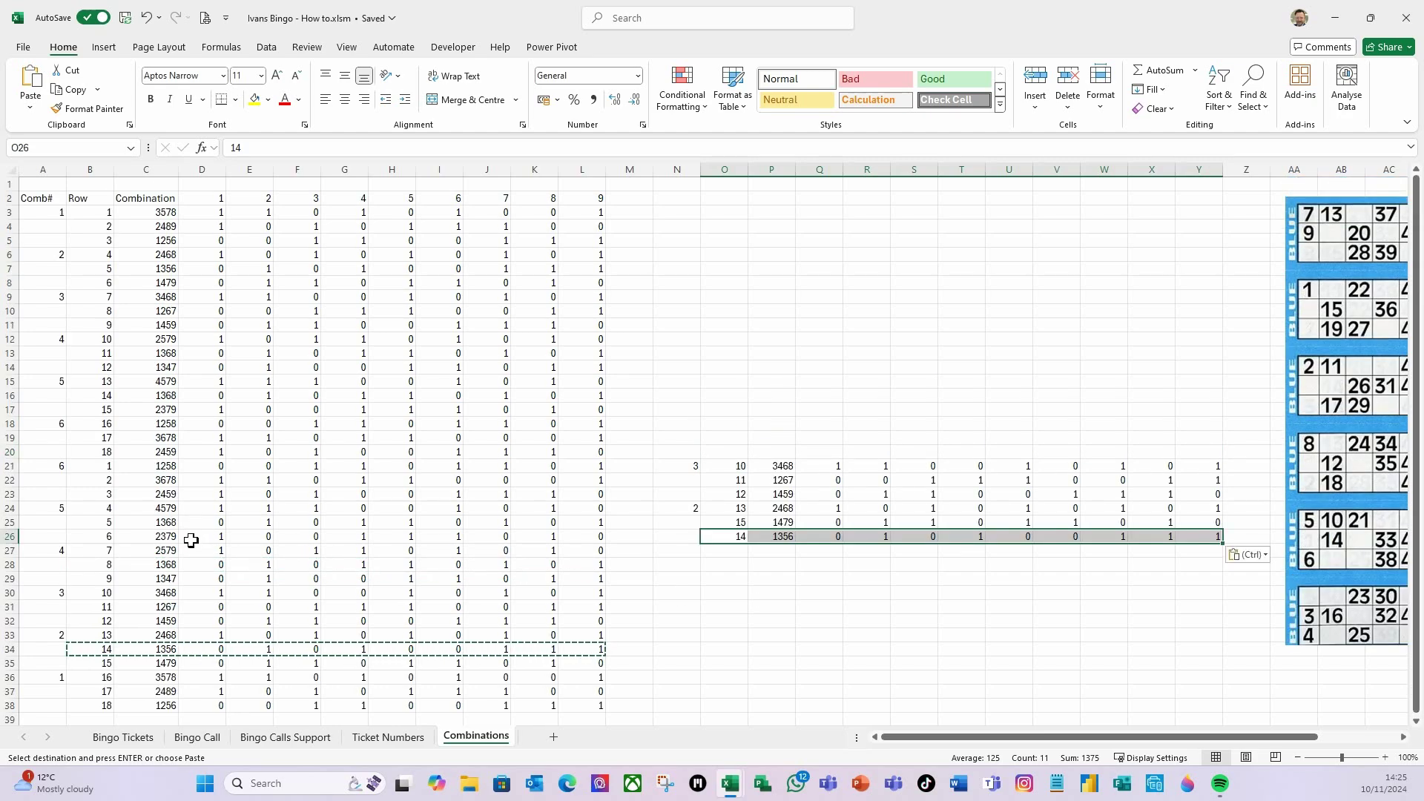
pyautogui.click(55, 216)
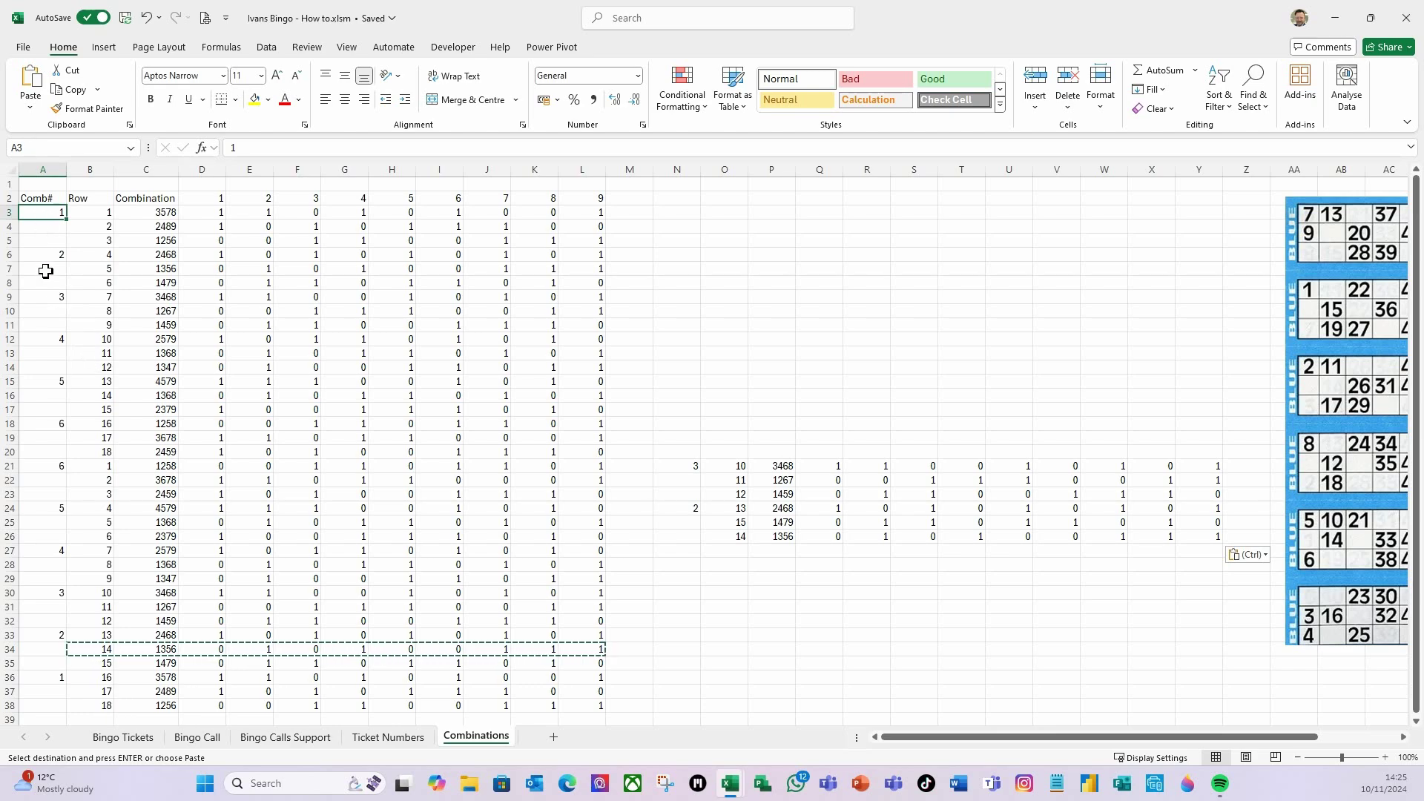
pyautogui.write('1')
pyautogui.press('Return')
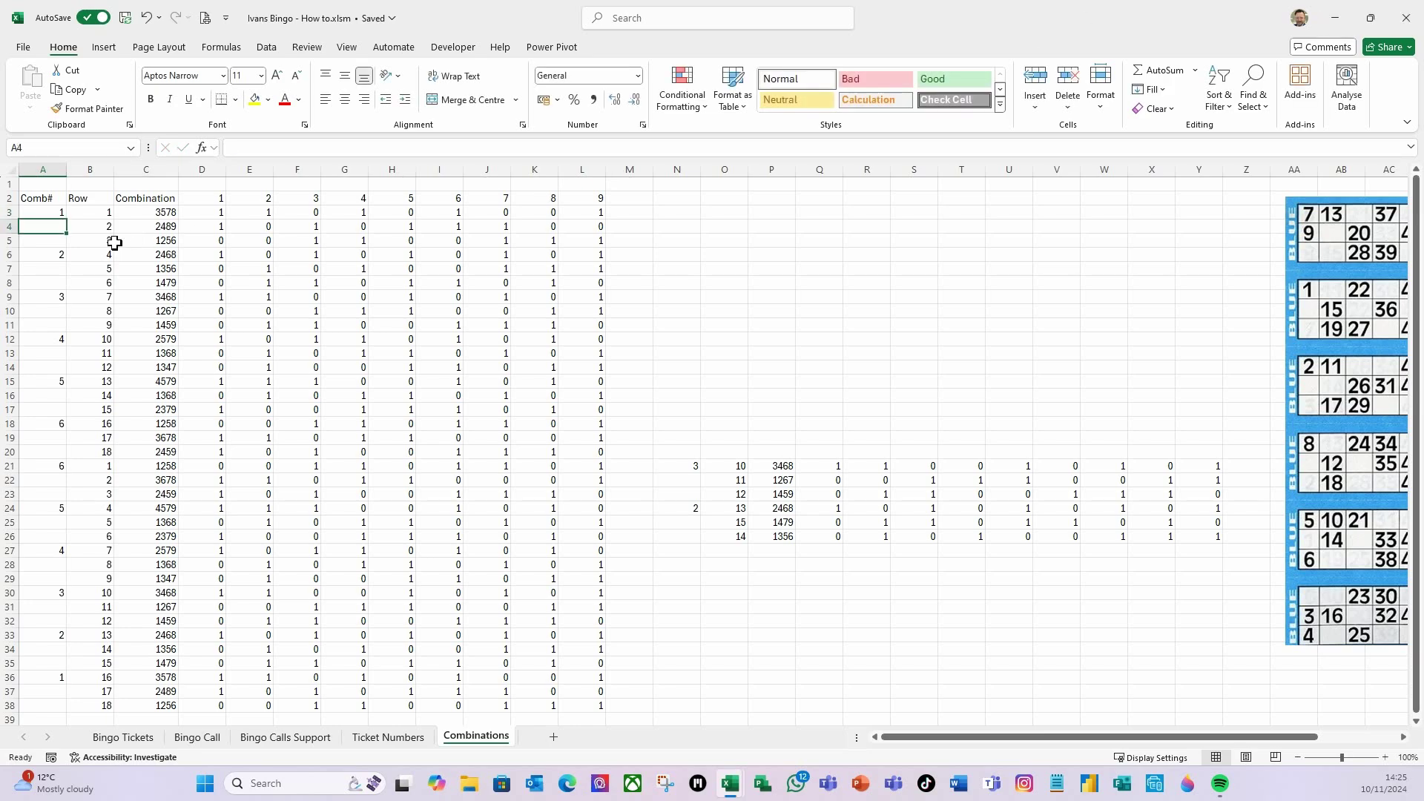
pyautogui.click(58, 214)
pyautogui.moveTo(69, 233); pyautogui.dragTo(66, 454)
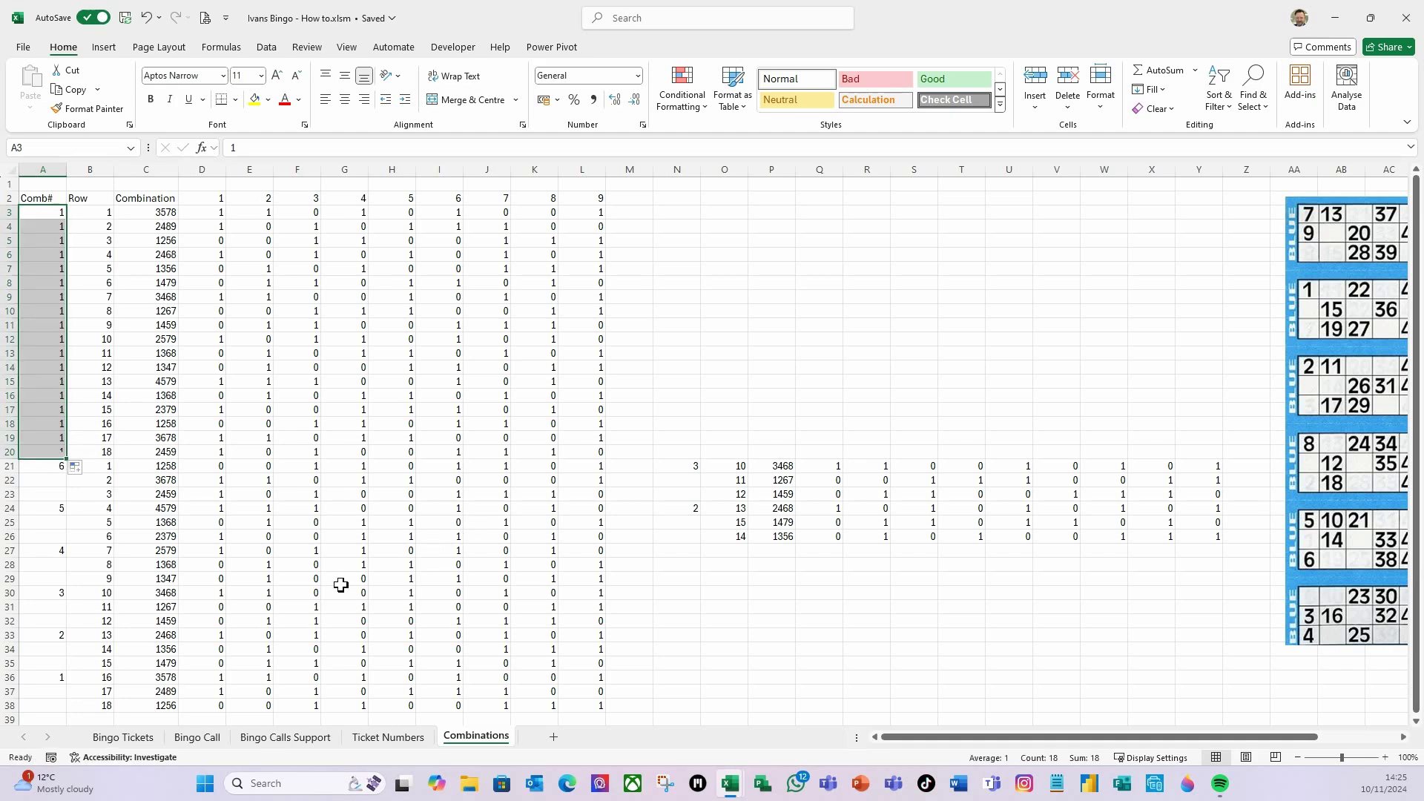
# - Fill the Comb# column with 2 for every row of the second set, A21:A38
pyautogui.click(43, 472)
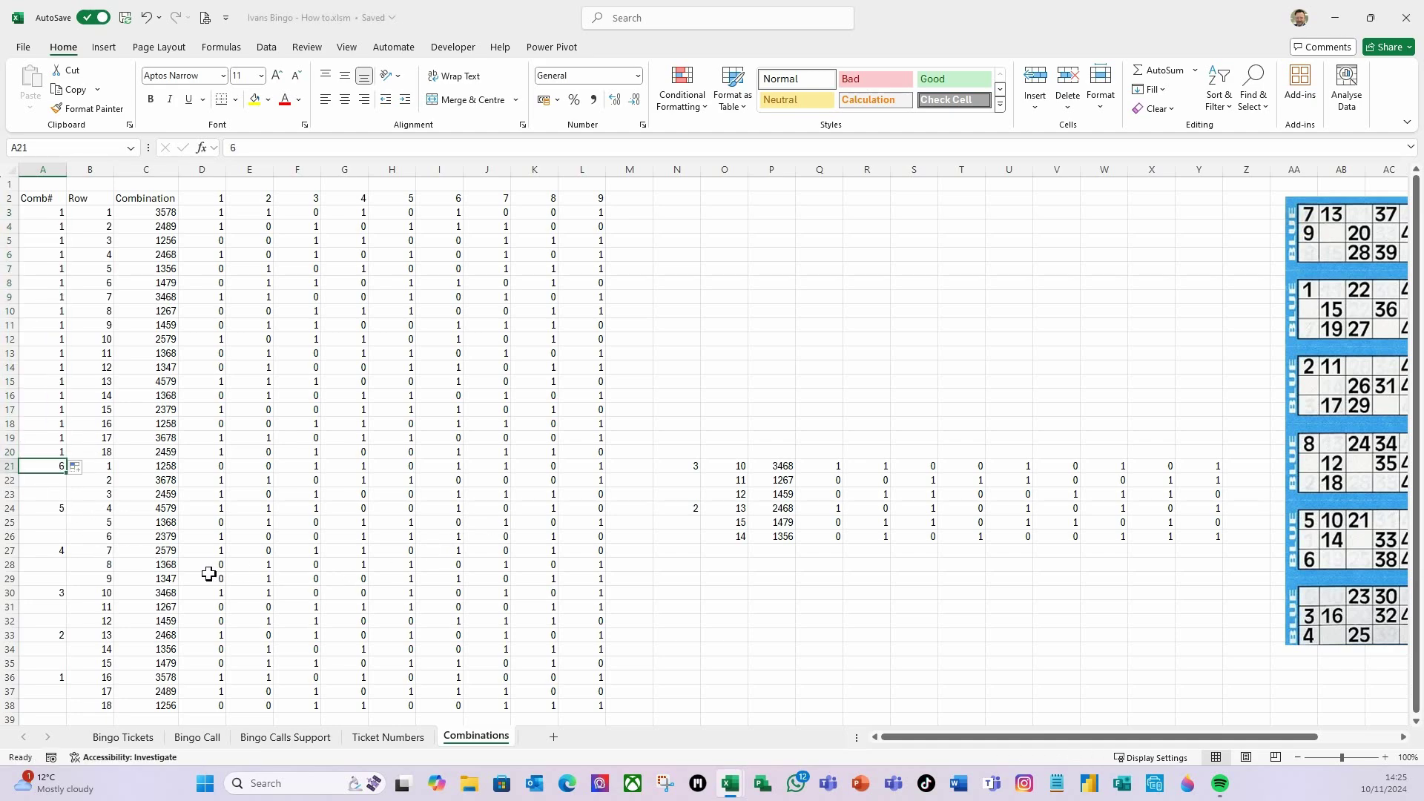
pyautogui.write('2')
pyautogui.click(55, 465)
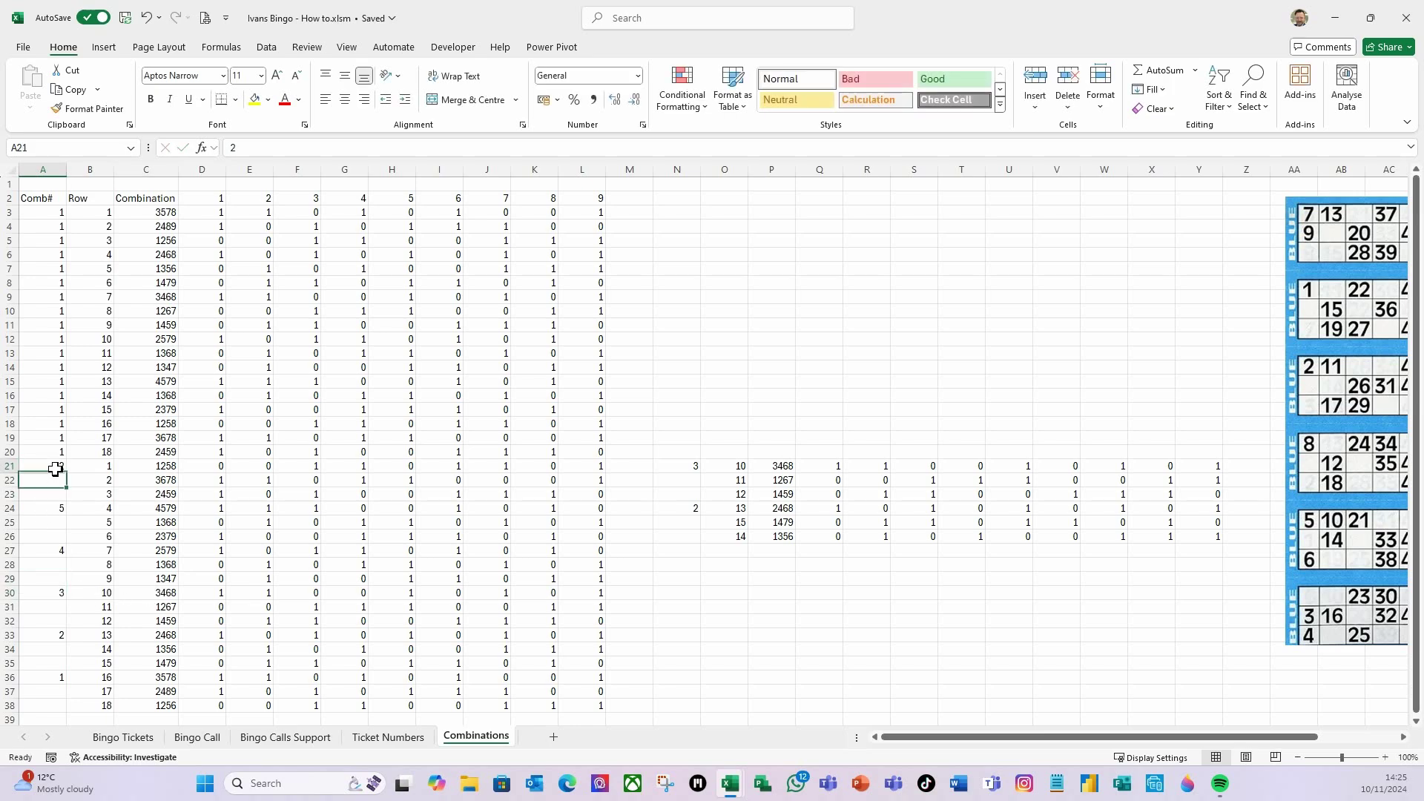
pyautogui.moveTo(69, 476); pyautogui.dragTo(69, 714)
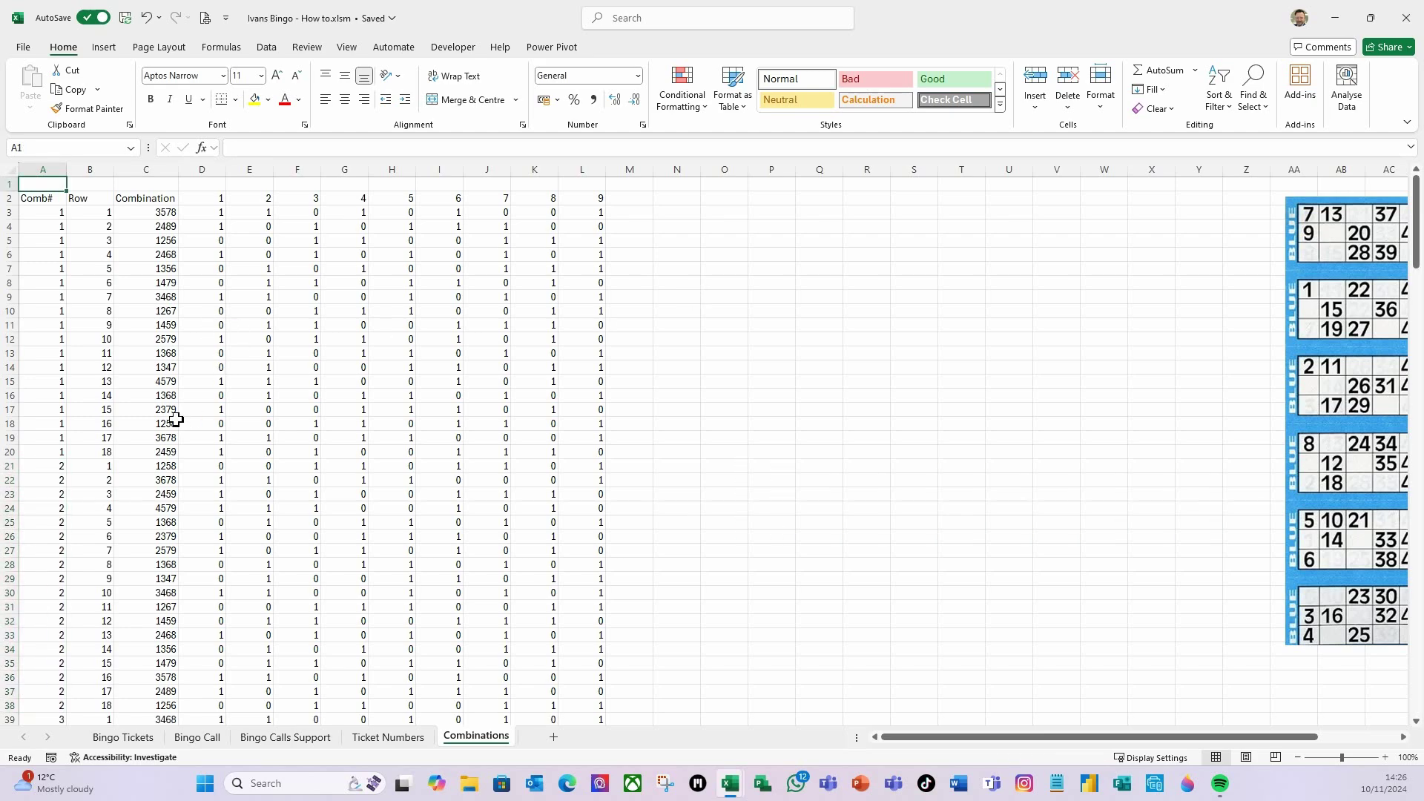
# - Review the extended Combinations table, checking the Comb#, Row and Combination entries across all the sets
pyautogui.moveTo(96, 325); pyautogui.dragTo(156, 325)
pyautogui.scroll(-7, 220, 370)
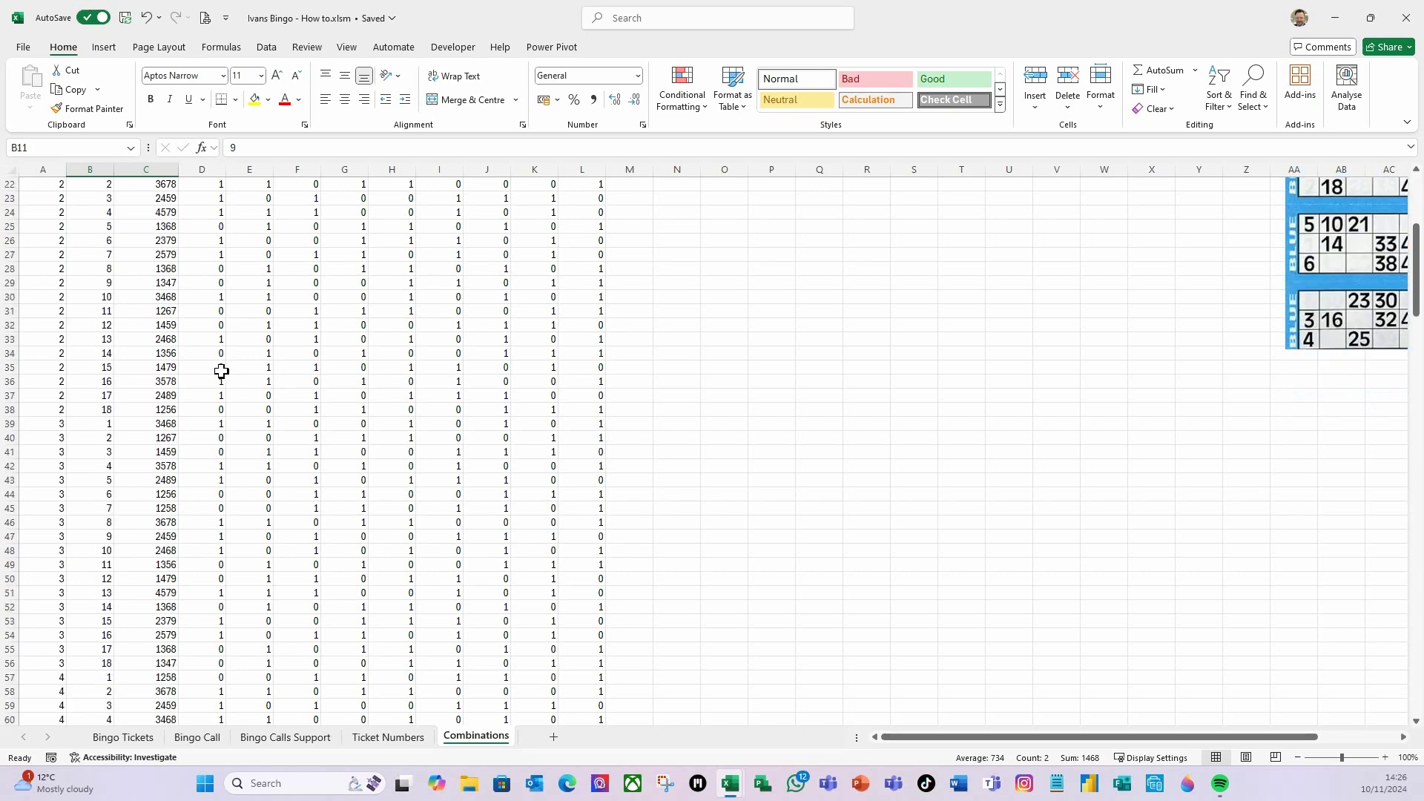
pyautogui.scroll(-13, 221, 371)
pyautogui.scroll(-18, 104, 584)
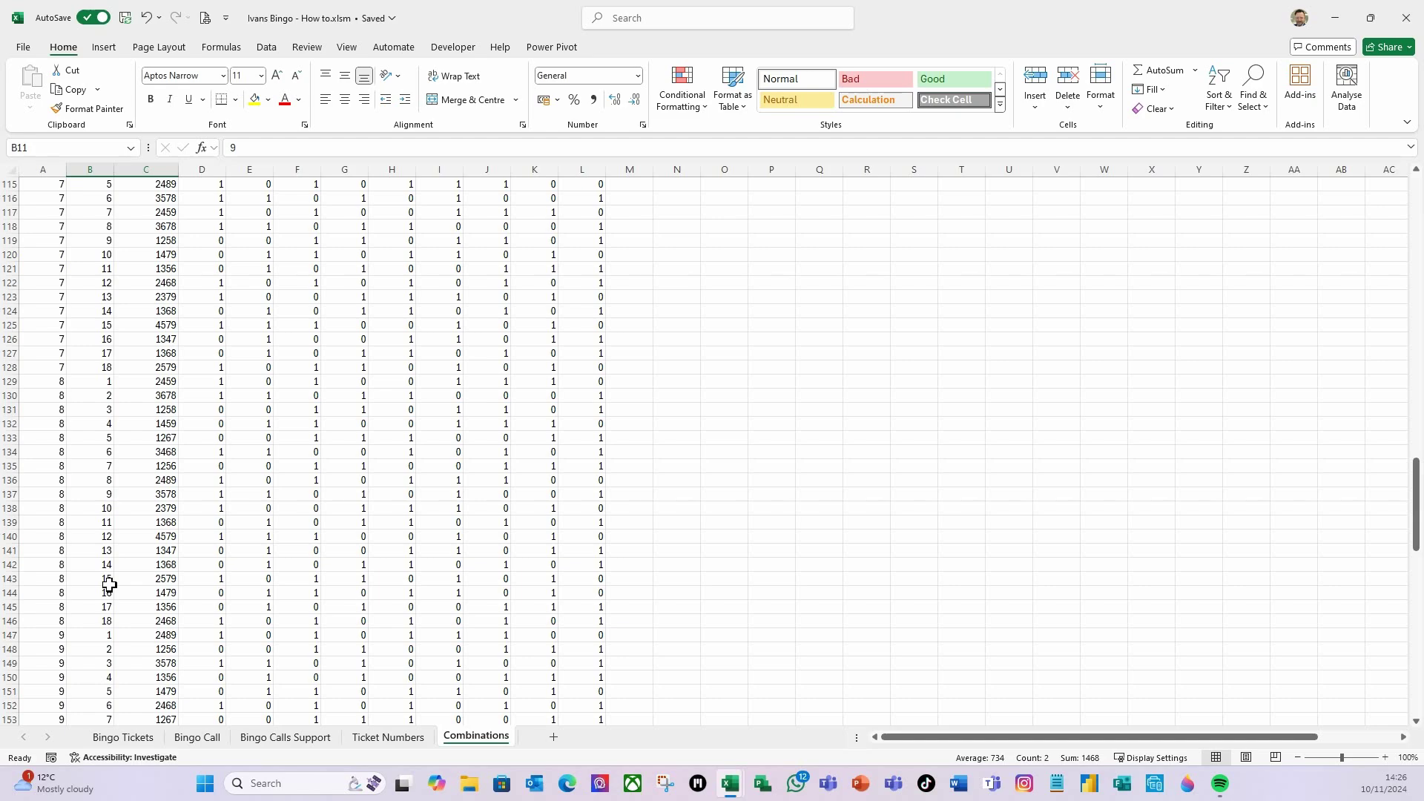
pyautogui.scroll(-20, 109, 585)
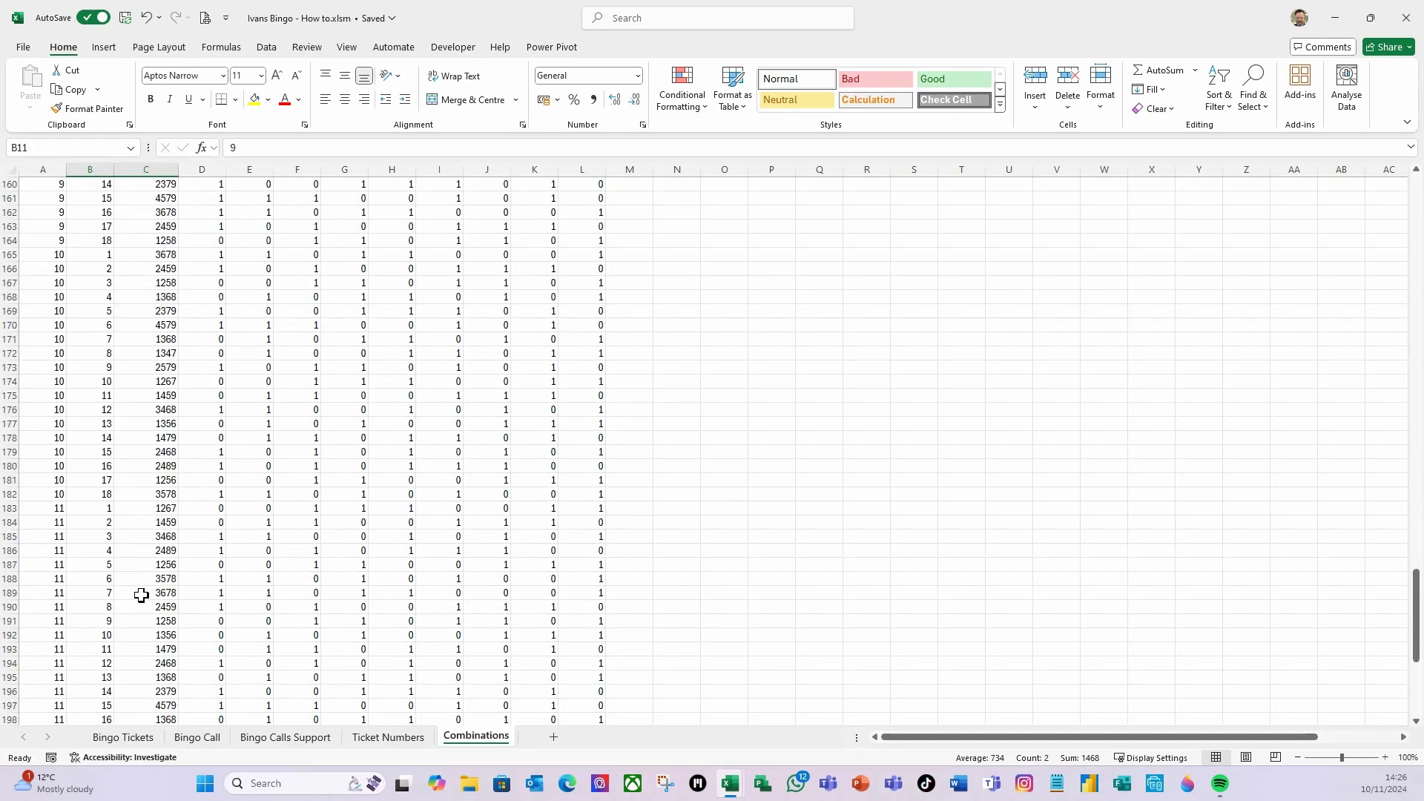
pyautogui.scroll(2, 146, 600)
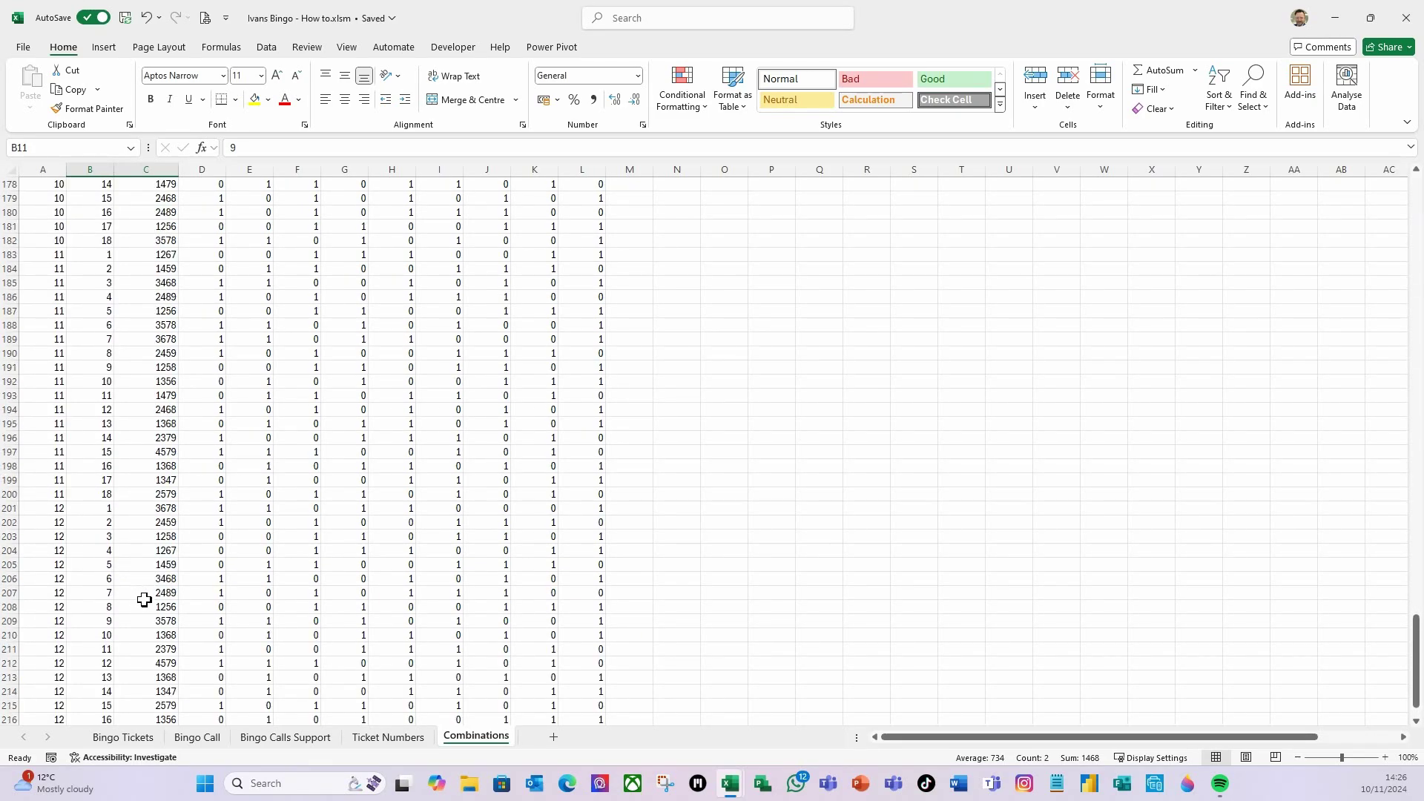
pyautogui.scroll(18, 139, 597)
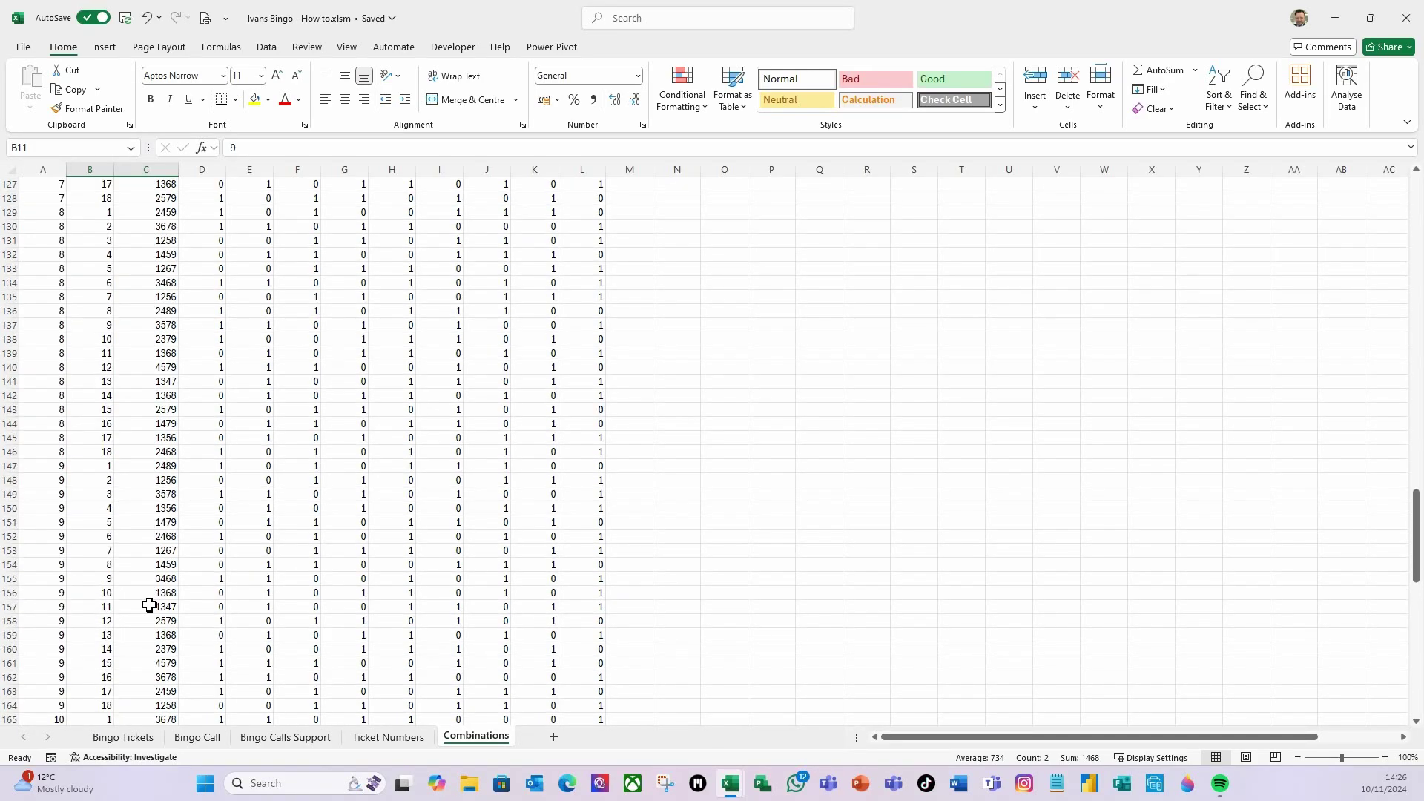
pyautogui.scroll(16, 152, 605)
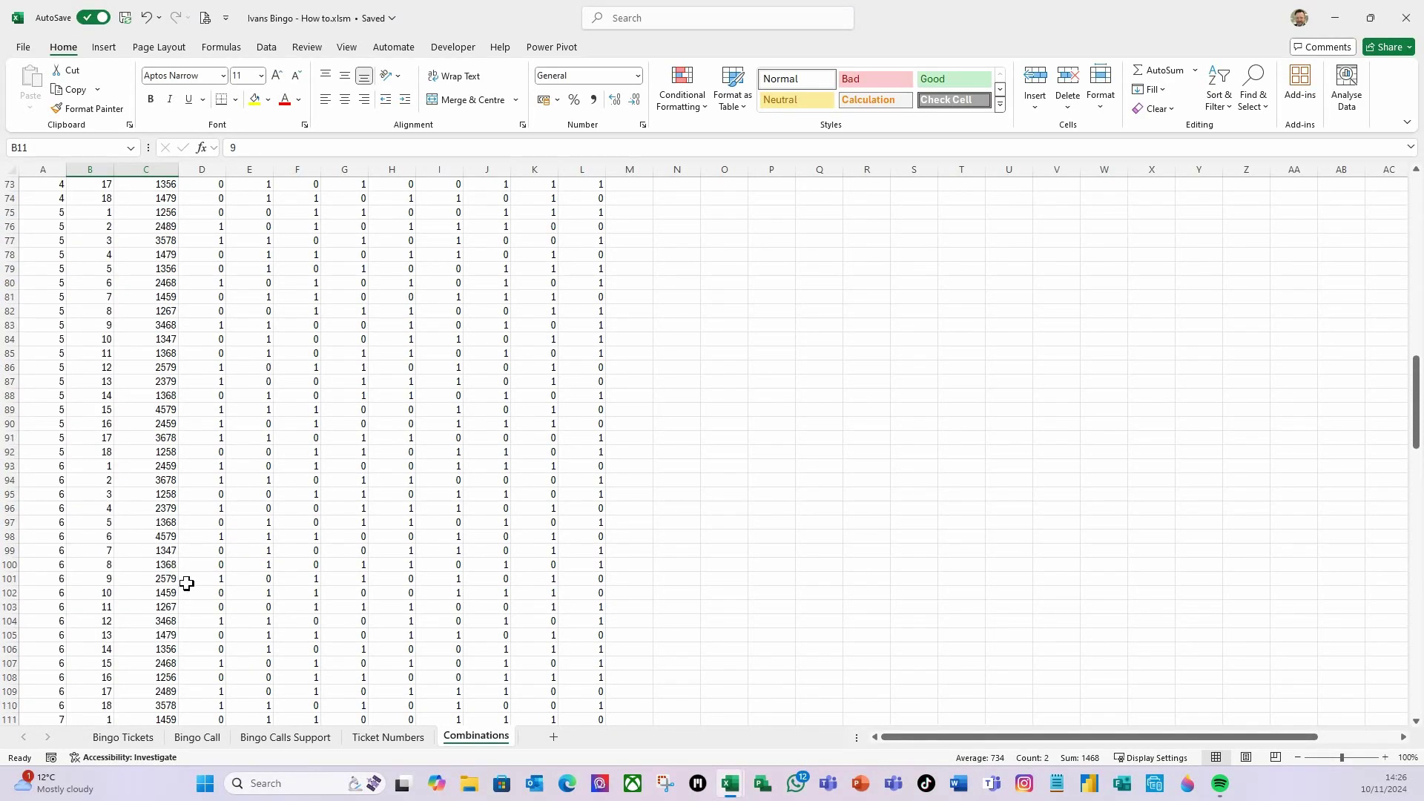
pyautogui.moveTo(1415, 389); pyautogui.dragTo(1415, 223)
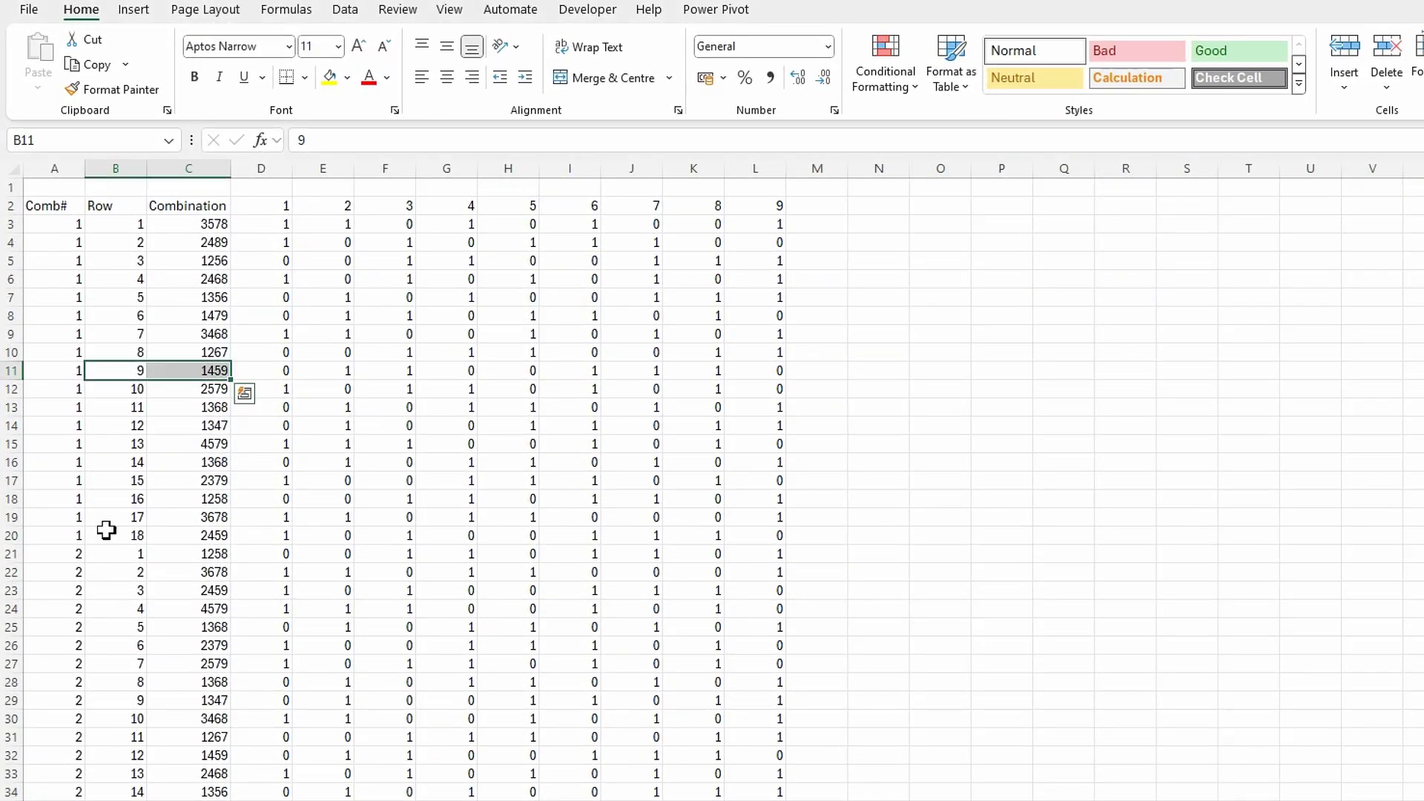
# - Define a named range for the first set's block B3:L20
pyautogui.moveTo(114, 224); pyautogui.dragTo(730, 539)
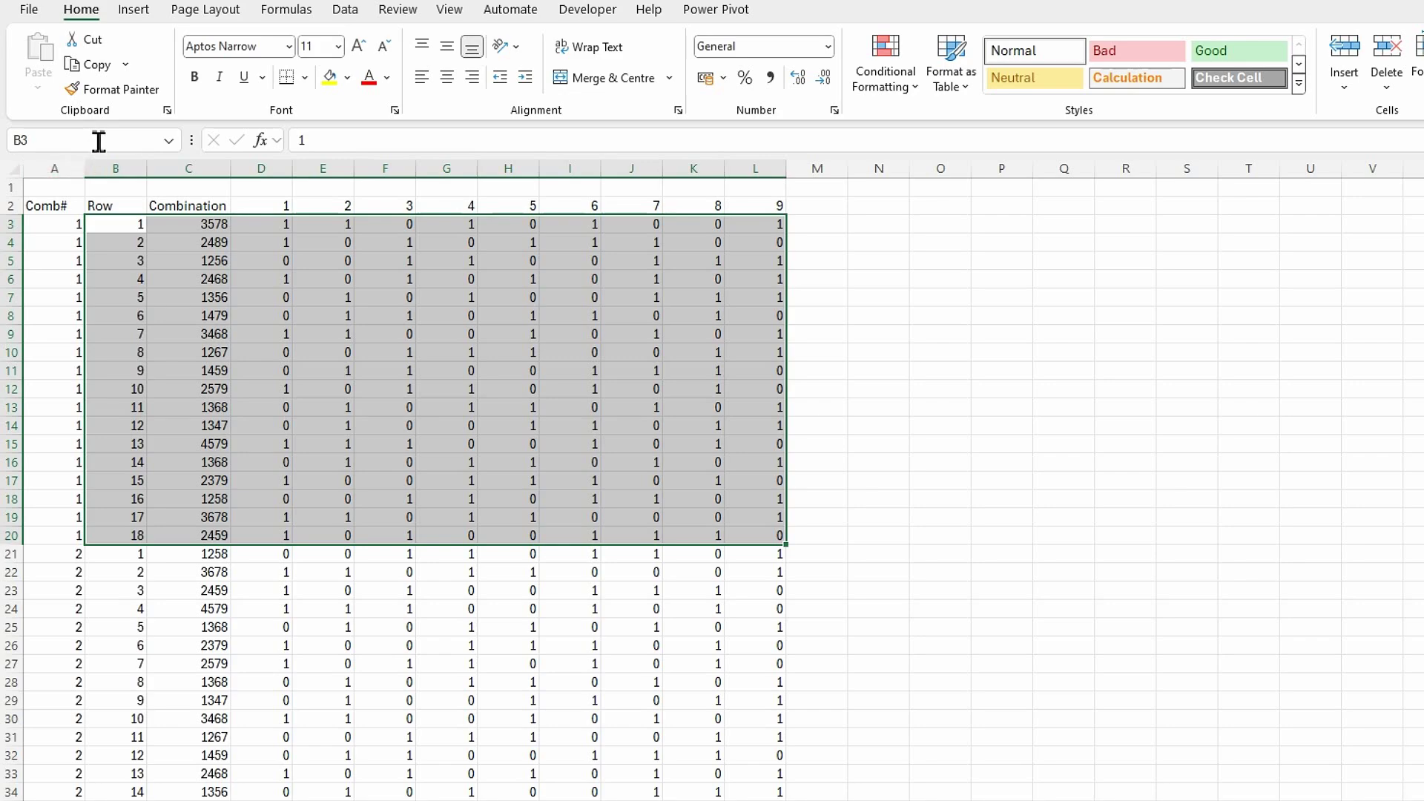
pyautogui.click(138, 140)
pyautogui.write('Tick')
pyautogui.press('Return')
pyautogui.click(216, 708)
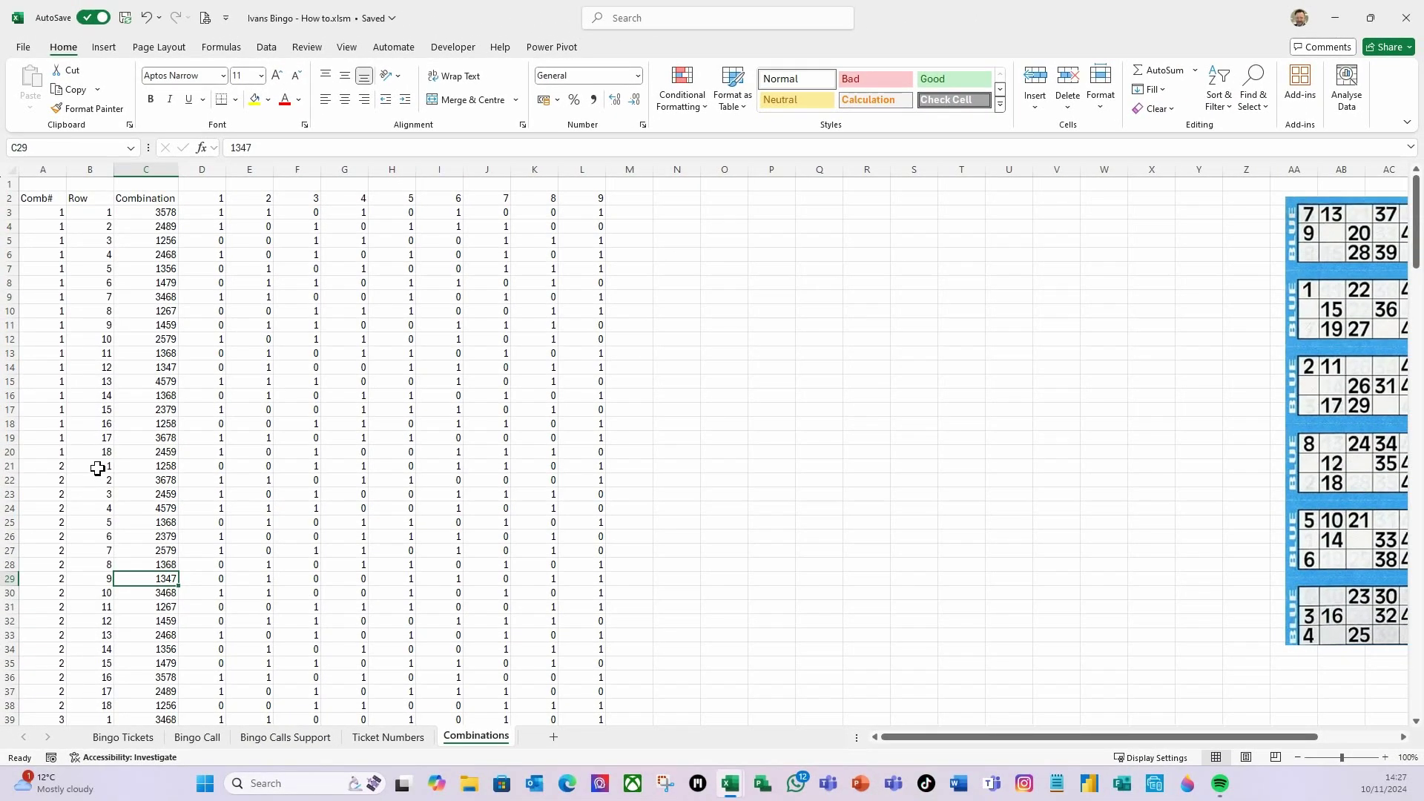
# - Name the second set's block B21:L38 as TickComb2
pyautogui.moveTo(134, 555); pyautogui.dragTo(333, 625)
pyautogui.moveTo(257, 521); pyautogui.dragTo(572, 707)
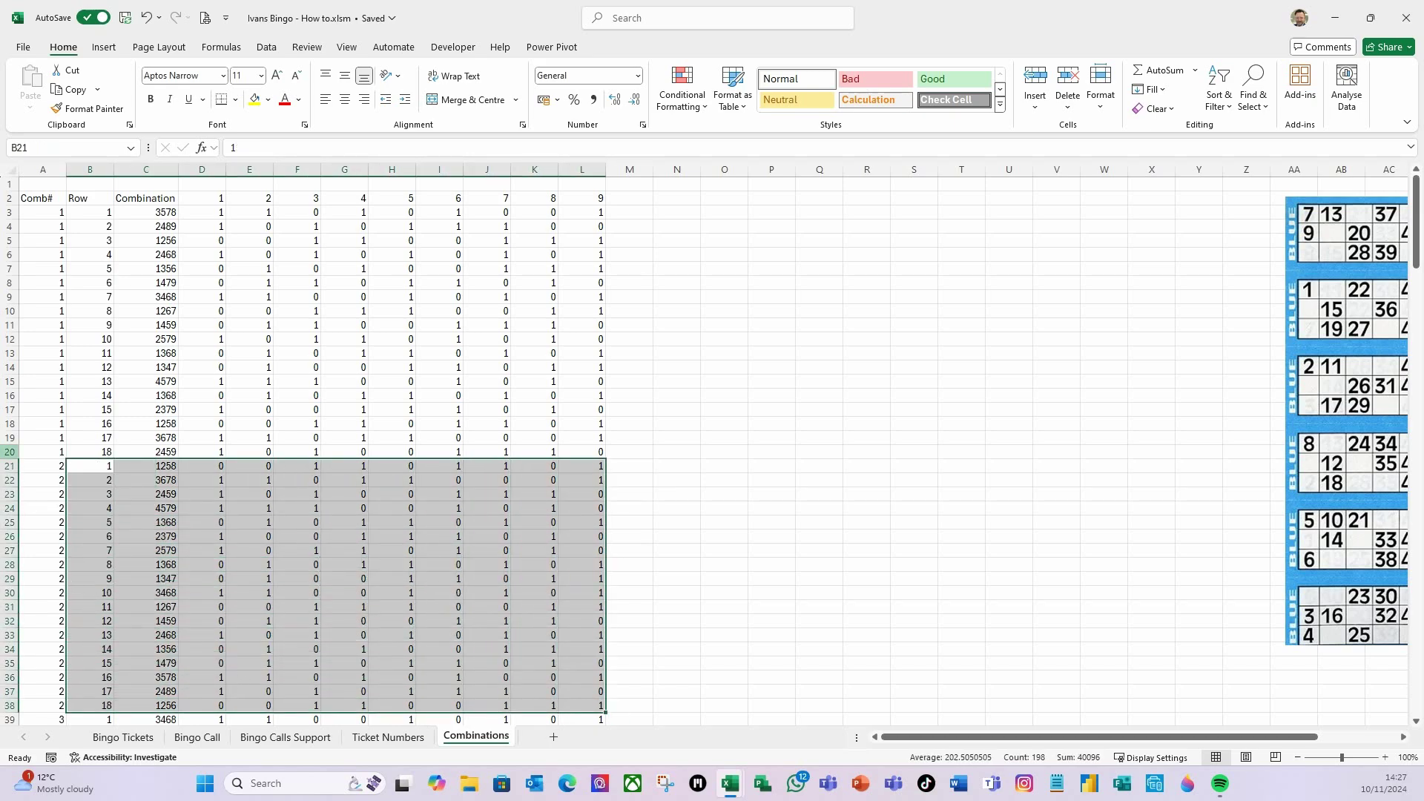
pyautogui.click(68, 147)
pyautogui.write('TickComb2')
pyautogui.press('Return')
# - Select the third set's block B39:L56, covering the Row, Combination and flag columns
pyautogui.scroll(-3, 136, 512)
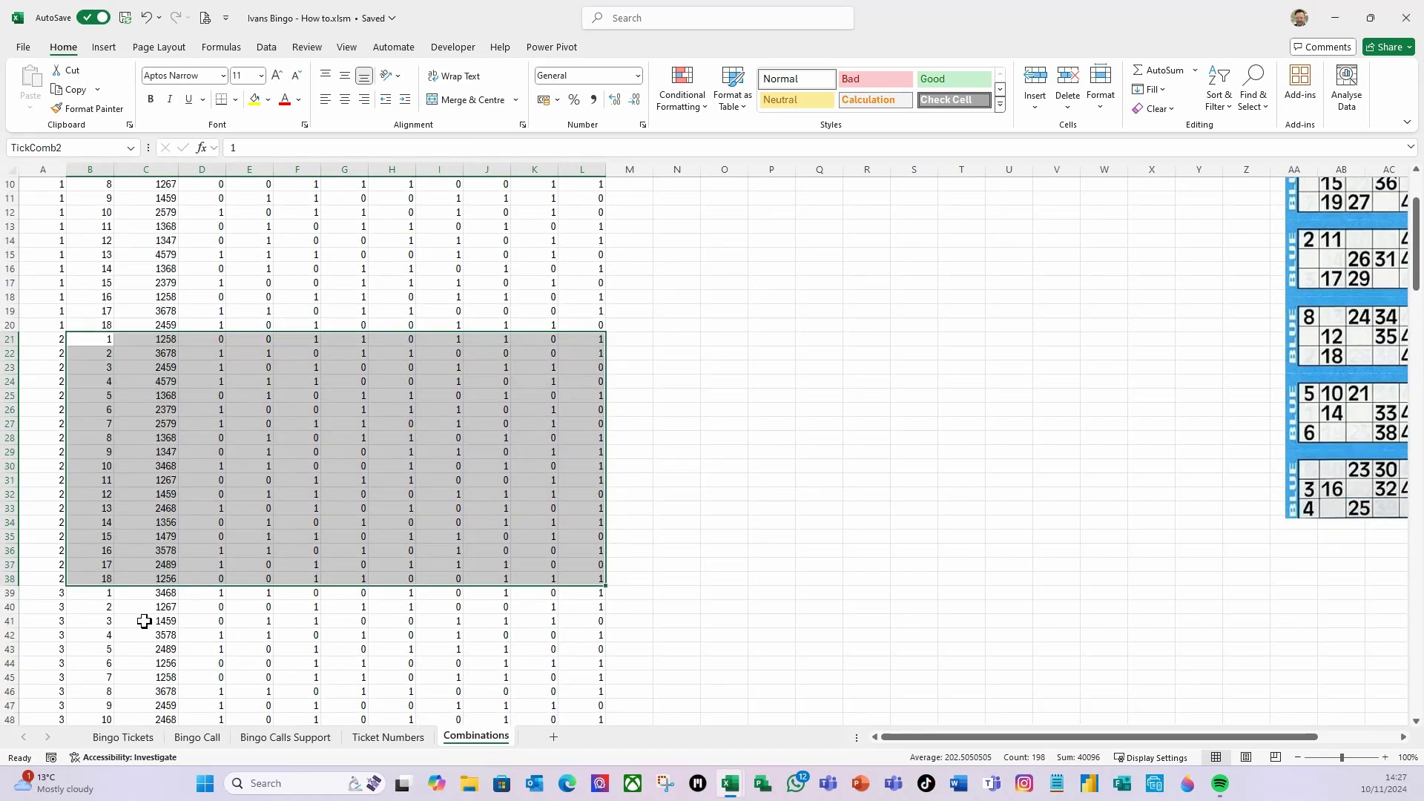
pyautogui.scroll(2, 54, 617)
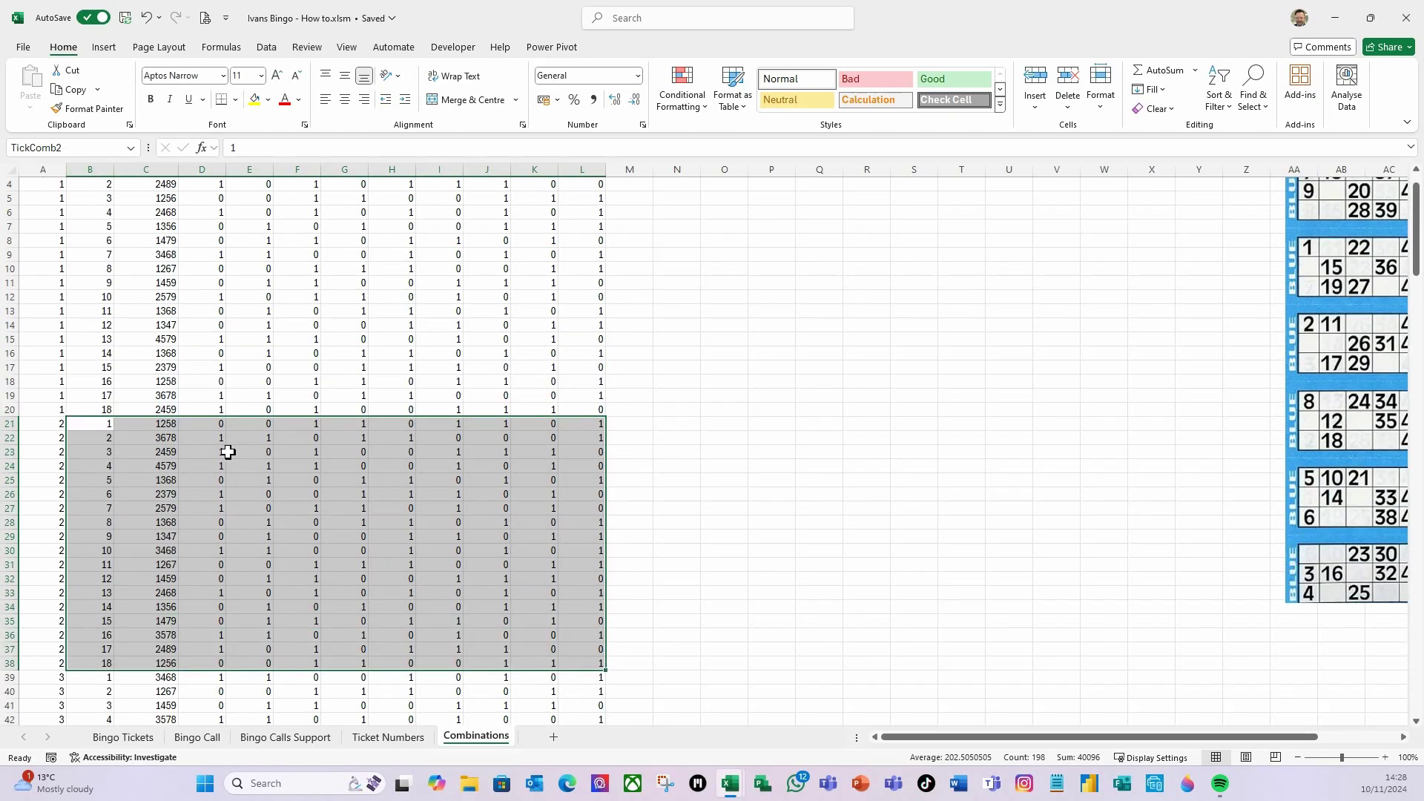
pyautogui.click(54, 148)
pyautogui.press('Escape')
pyautogui.moveTo(104, 677); pyautogui.dragTo(166, 702)
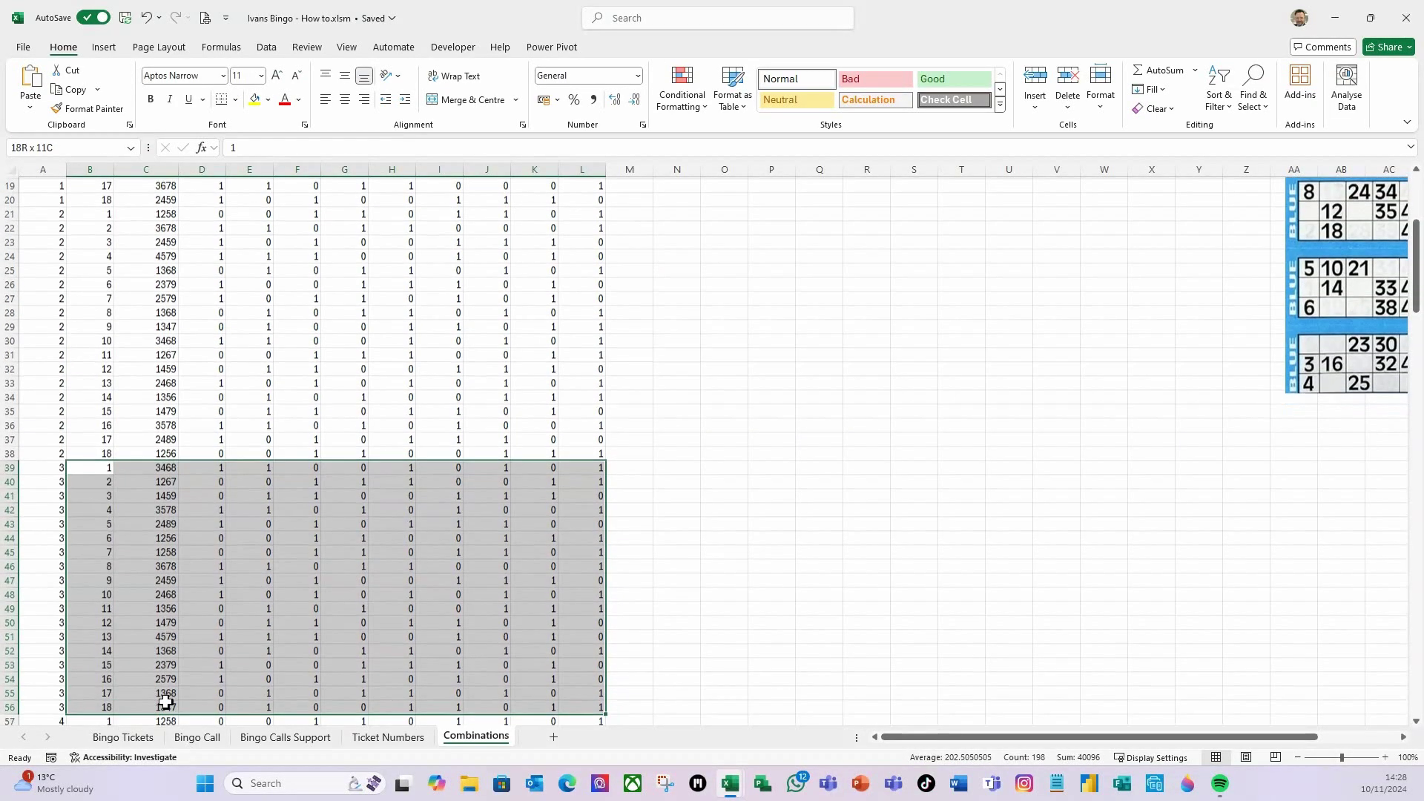
# - Select the fourth set's block starting at B57, extending across to column L and down its rows
pyautogui.click(51, 149)
pyautogui.write('B57')
pyautogui.press('Return')
pyautogui.hotkey('shift', 'Down')
pyautogui.hotkey('shift', 'Right')
pyautogui.hotkey('shift', 'Right')
pyautogui.hotkey('shift', 'Right')
pyautogui.hotkey('shift', 'Right')
pyautogui.hotkey('shift', 'Right')
pyautogui.hotkey('shift', 'Right')
pyautogui.hotkey('shift', 'Right')
pyautogui.hotkey('shift', 'Right')
pyautogui.hotkey('shift', 'Right')
pyautogui.hotkey('shift', 'Right')
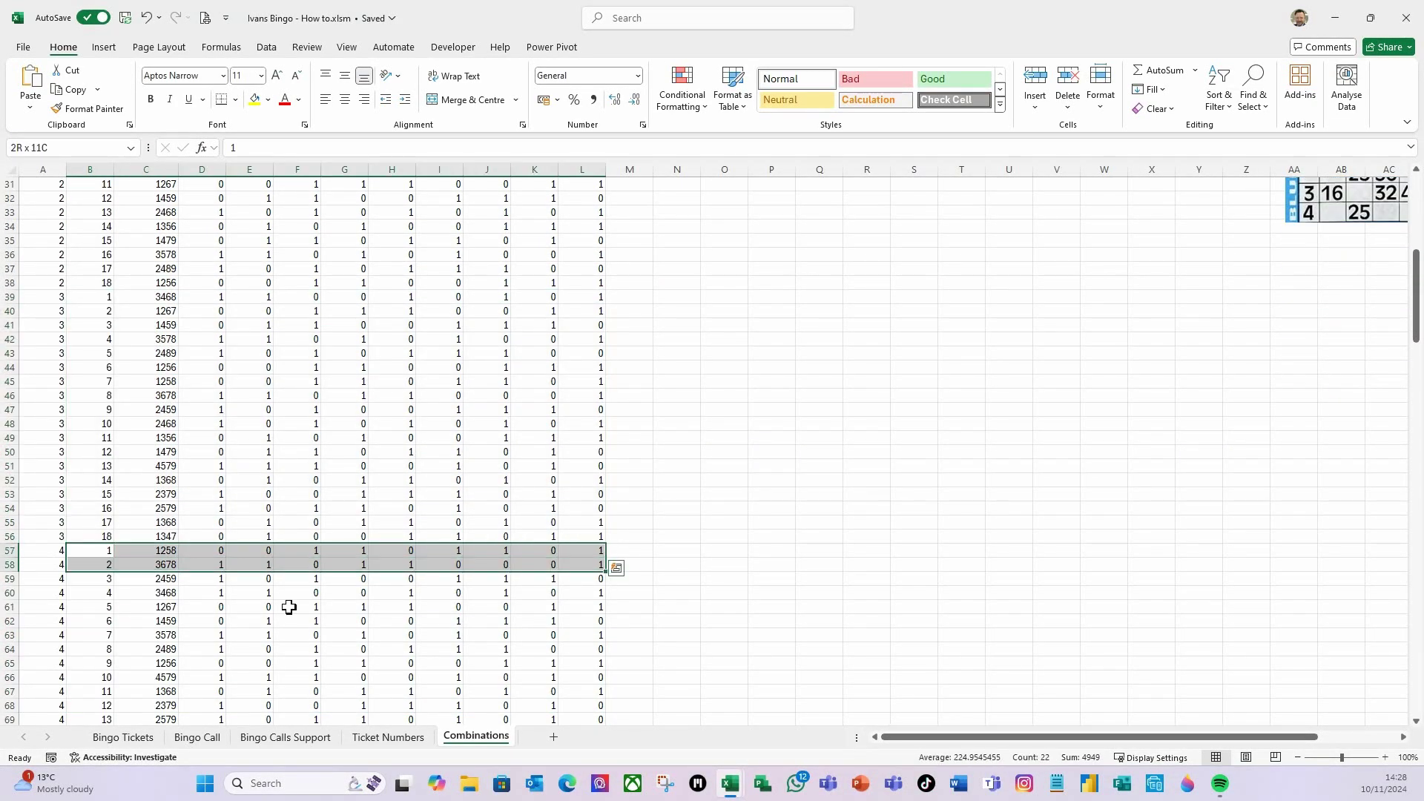
pyautogui.hotkey('shift', 'Down')
pyautogui.hotkey('shift', 'Down')
pyautogui.hotkey('shift', 'Down')
pyautogui.hotkey('shift', 'Down')
pyautogui.hotkey('shift', 'Down')
pyautogui.hotkey('shift', 'Down')
pyautogui.hotkey('shift', 'Down')
pyautogui.hotkey('shift', 'Down')
pyautogui.hotkey('shift', 'Down')
pyautogui.hotkey('shift', 'Down')
# - Select the fifth set's block starting at B75, extending across to column L and down its rows
pyautogui.click(64, 149)
pyautogui.write('B75')
pyautogui.press('Return')
pyautogui.hotkey('ctrl', 'shift', 'Right')
pyautogui.hotkey('shift', 'Down')
pyautogui.hotkey('shift', 'Down')
pyautogui.hotkey('shift', 'Down')
pyautogui.hotkey('shift', 'Down')
pyautogui.hotkey('shift', 'Down')
pyautogui.hotkey('shift', 'Down')
pyautogui.hotkey('shift', 'Down')
pyautogui.hotkey('shift', 'Down')
pyautogui.hotkey('shift', 'Down')
pyautogui.hotkey('shift', 'Down')
pyautogui.hotkey('shift', 'Down')
pyautogui.hotkey('shift', 'Down')
pyautogui.hotkey('shift', 'Down')
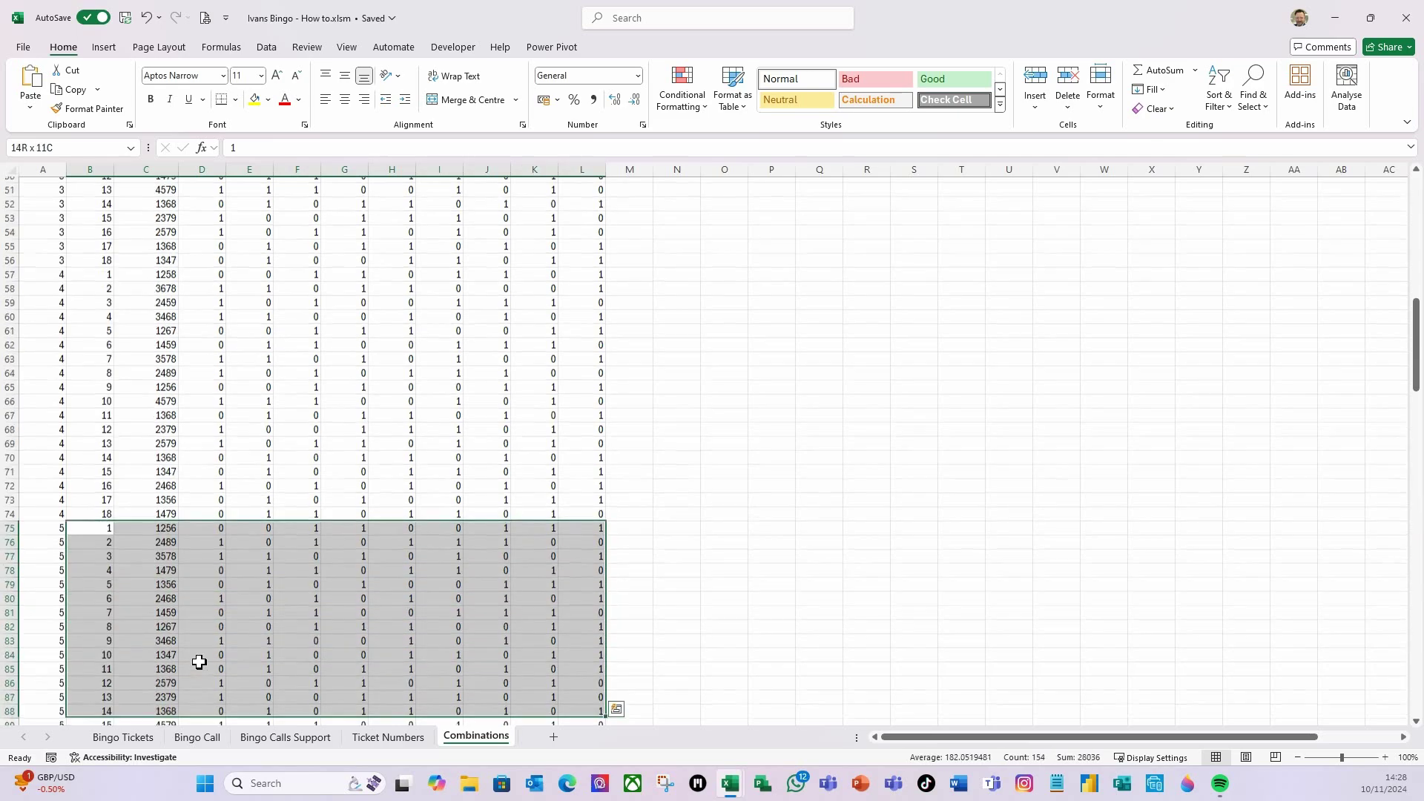
# - Select the sixth set's block B93:L110
pyautogui.click(64, 149)
pyautogui.write('B93')
pyautogui.press('Return')
pyautogui.hotkey('ctrl', 'shift', 'Right')
pyautogui.hotkey('shift', 'Down')
pyautogui.hotkey('shift', 'Down')
pyautogui.hotkey('shift', 'Down')
pyautogui.hotkey('shift', 'Down')
pyautogui.hotkey('shift', 'Down')
pyautogui.hotkey('shift', 'Down')
pyautogui.hotkey('shift', 'Down')
pyautogui.hotkey('shift', 'Down')
pyautogui.hotkey('shift', 'Down')
pyautogui.hotkey('shift', 'Down')
pyautogui.hotkey('shift', 'Down')
pyautogui.hotkey('shift', 'Down')
pyautogui.hotkey('shift', 'Down')
pyautogui.hotkey('shift', 'Down')
pyautogui.hotkey('shift', 'Down')
pyautogui.hotkey('shift', 'Down')
pyautogui.hotkey('shift', 'Down')
# - Select the seventh set's block B111:L128 and open its range name for entry
pyautogui.click(63, 149)
pyautogui.write('B111')
pyautogui.press('Return')
pyautogui.hotkey('ctrl', 'shift', 'Right')
pyautogui.hotkey('shift', 'Down')
pyautogui.hotkey('shift', 'Down')
pyautogui.hotkey('shift', 'Down')
pyautogui.hotkey('shift', 'Down')
pyautogui.hotkey('shift', 'Down')
pyautogui.hotkey('shift', 'Down')
pyautogui.hotkey('shift', 'Down')
pyautogui.hotkey('shift', 'Down')
pyautogui.hotkey('shift', 'Down')
pyautogui.hotkey('shift', 'Down')
pyautogui.hotkey('shift', 'Down')
pyautogui.hotkey('shift', 'Down')
pyautogui.hotkey('shift', 'Down')
pyautogui.hotkey('shift', 'Down')
pyautogui.hotkey('shift', 'Down')
pyautogui.hotkey('shift', 'Down')
pyautogui.hotkey('shift', 'Down')
pyautogui.click(85, 148)
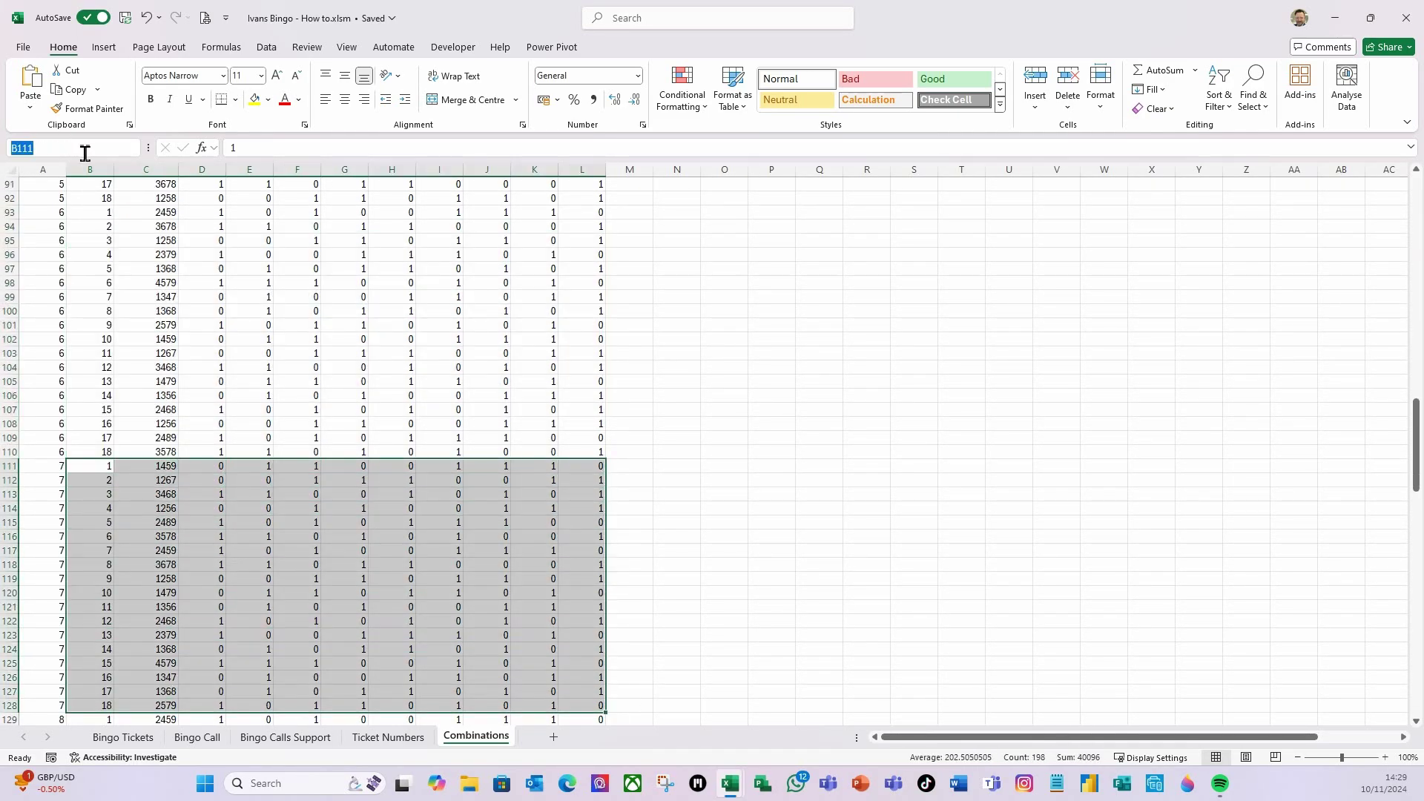
# - Select the eighth set's block B129:L146 and name the range TickComb8
pyautogui.click(85, 148)
pyautogui.write('B129')
pyautogui.press('Return')
pyautogui.hotkey('ctrl', 'shift', 'Right')
pyautogui.hotkey('shift', 'Down')
pyautogui.hotkey('shift', 'Down')
pyautogui.hotkey('shift', 'Down')
pyautogui.hotkey('shift', 'Down')
pyautogui.hotkey('shift', 'Down')
pyautogui.hotkey('shift', 'Down')
pyautogui.hotkey('shift', 'Down')
pyautogui.hotkey('shift', 'Down')
pyautogui.hotkey('shift', 'Down')
pyautogui.hotkey('shift', 'Down')
pyautogui.hotkey('shift', 'Down')
pyautogui.hotkey('shift', 'Down')
pyautogui.hotkey('shift', 'Down')
pyautogui.hotkey('shift', 'Down')
pyautogui.hotkey('shift', 'Down')
pyautogui.hotkey('shift', 'Down')
pyautogui.hotkey('shift', 'Down')
pyautogui.click(74, 146)
pyautogui.write('TickComb8')
pyautogui.press('Return')
# - Select the ninth set's block B147:L164 and name it as a range
pyautogui.click(112, 146)
pyautogui.write('B147')
pyautogui.press('Return')
pyautogui.hotkey('ctrl', 'shift', 'Right')
pyautogui.hotkey('shift', 'Down')
pyautogui.hotkey('shift', 'Down')
pyautogui.hotkey('shift', 'Down')
pyautogui.hotkey('shift', 'Down')
pyautogui.hotkey('shift', 'Down')
pyautogui.hotkey('shift', 'Down')
pyautogui.hotkey('shift', 'Down')
pyautogui.hotkey('shift', 'Down')
pyautogui.hotkey('shift', 'Down')
pyautogui.hotkey('shift', 'Down')
pyautogui.hotkey('shift', 'Down')
pyautogui.hotkey('shift', 'Down')
pyautogui.hotkey('shift', 'Down')
pyautogui.hotkey('shift', 'Down')
pyautogui.hotkey('shift', 'Down')
pyautogui.hotkey('shift', 'Down')
pyautogui.hotkey('shift', 'Down')
pyautogui.click(84, 148)
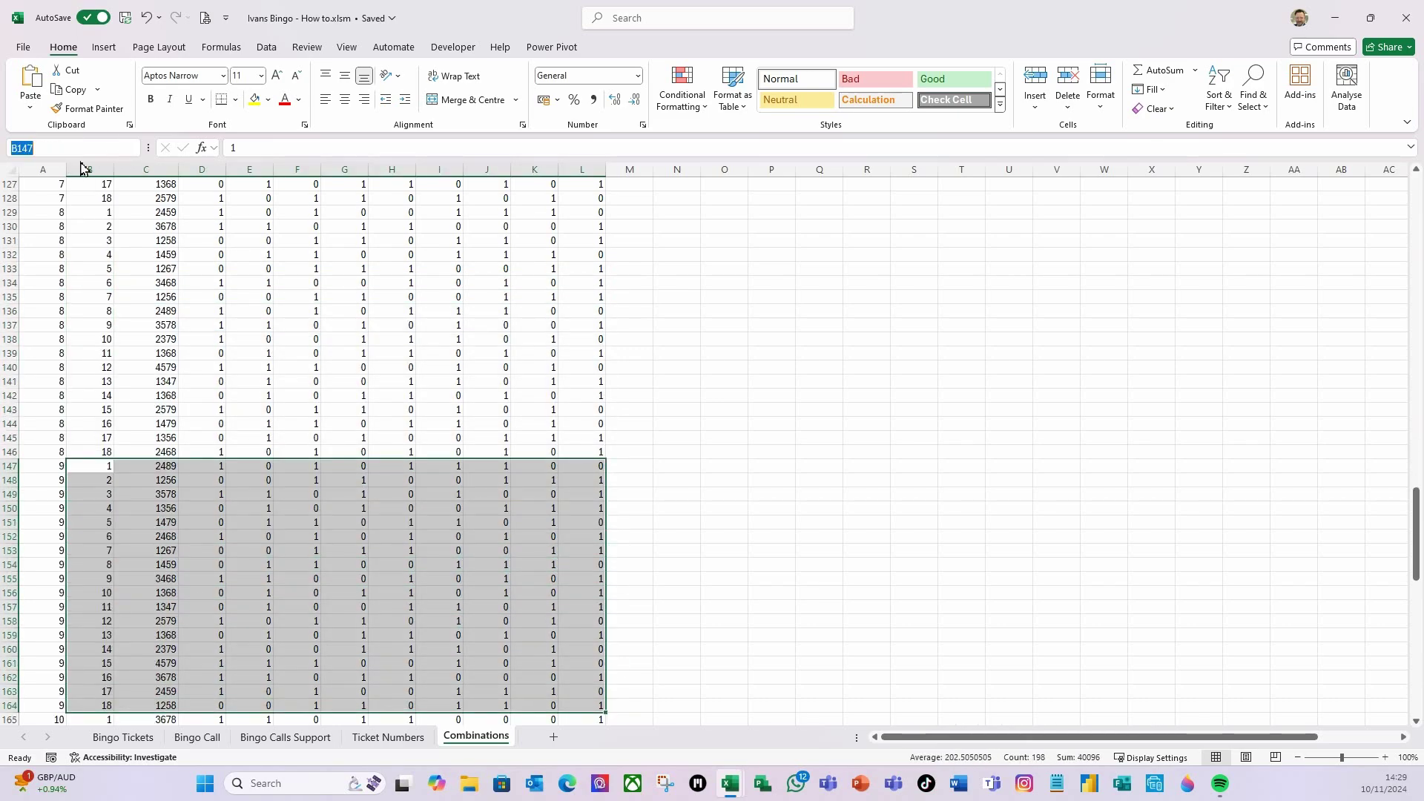
pyautogui.press('Return')
# - Select the tenth set's block B165:L182 and name the range TickComb10
pyautogui.click(83, 149)
pyautogui.write('B165')
pyautogui.press('Return')
pyautogui.hotkey('ctrl', 'shift', 'Right')
pyautogui.hotkey('shift', 'Down')
pyautogui.hotkey('shift', 'Down')
pyautogui.hotkey('shift', 'Down')
pyautogui.hotkey('shift', 'Down')
pyautogui.hotkey('shift', 'Down')
pyautogui.hotkey('shift', 'Down')
pyautogui.hotkey('shift', 'Down')
pyautogui.hotkey('shift', 'Down')
pyautogui.hotkey('shift', 'Down')
pyautogui.hotkey('shift', 'Down')
pyautogui.hotkey('shift', 'Down')
pyautogui.hotkey('shift', 'Down')
pyautogui.hotkey('shift', 'Down')
pyautogui.hotkey('shift', 'Down')
pyautogui.hotkey('shift', 'Down')
pyautogui.hotkey('shift', 'Down')
pyautogui.hotkey('shift', 'Down')
pyautogui.click(84, 149)
pyautogui.write('TickComb10')
pyautogui.press('Return')
# - Select the eleventh set's block B183:L200 and name the range TickComb11
pyautogui.click(74, 146)
pyautogui.write('B183')
pyautogui.press('Return')
pyautogui.hotkey('ctrl', 'shift', 'Right')
pyautogui.hotkey('shift', 'Down')
pyautogui.hotkey('shift', 'Down')
pyautogui.hotkey('shift', 'Down')
pyautogui.hotkey('shift', 'Down')
pyautogui.hotkey('shift', 'Down')
pyautogui.hotkey('shift', 'Down')
pyautogui.hotkey('shift', 'Down')
pyautogui.hotkey('shift', 'Down')
pyautogui.hotkey('shift', 'Down')
pyautogui.hotkey('shift', 'Down')
pyautogui.hotkey('shift', 'Down')
pyautogui.hotkey('shift', 'Down')
pyautogui.hotkey('shift', 'Down')
pyautogui.hotkey('shift', 'Down')
pyautogui.hotkey('shift', 'Down')
pyautogui.hotkey('shift', 'Down')
pyautogui.hotkey('shift', 'Down')
pyautogui.click(63, 146)
pyautogui.write('TickComb11')
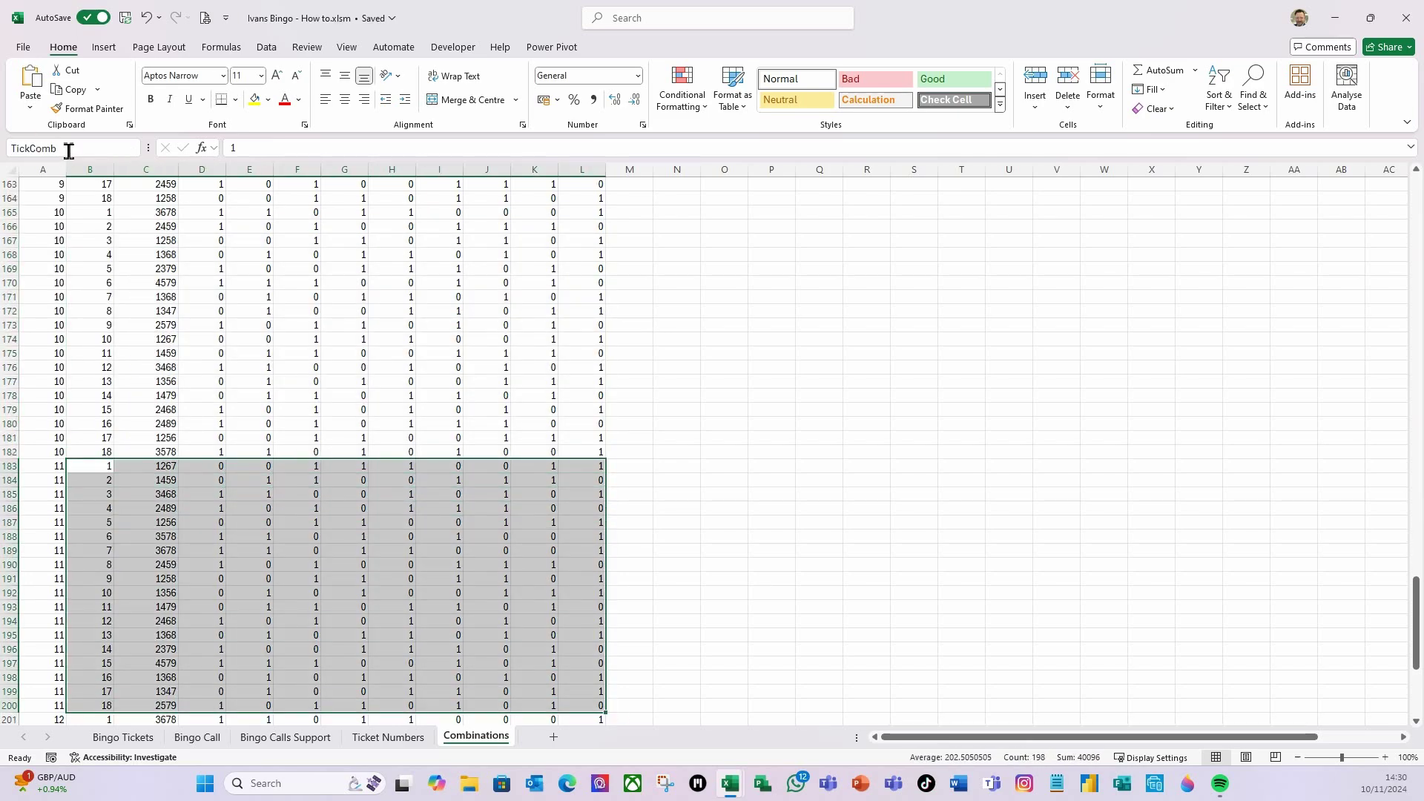
pyautogui.press('Return')
# - Select the twelfth set's block B201:L218 and name the range TickComb12
pyautogui.click(64, 146)
pyautogui.write('B201')
pyautogui.press('Return')
pyautogui.hotkey('ctrl', 'shift', 'Right')
pyautogui.hotkey('shift', 'Down')
pyautogui.hotkey('shift', 'Down')
pyautogui.hotkey('shift', 'Down')
pyautogui.hotkey('shift', 'Down')
pyautogui.hotkey('shift', 'Down')
pyautogui.hotkey('shift', 'Down')
pyautogui.hotkey('shift', 'Down')
pyautogui.hotkey('shift', 'Down')
pyautogui.hotkey('shift', 'Down')
pyautogui.hotkey('shift', 'Down')
pyautogui.hotkey('shift', 'Down')
pyautogui.hotkey('shift', 'Down')
pyautogui.hotkey('shift', 'Down')
pyautogui.hotkey('shift', 'Down')
pyautogui.hotkey('shift', 'Down')
pyautogui.hotkey('shift', 'Down')
pyautogui.hotkey('shift', 'Down')
pyautogui.click(64, 146)
pyautogui.write('TickComb12')
pyautogui.press('Return')
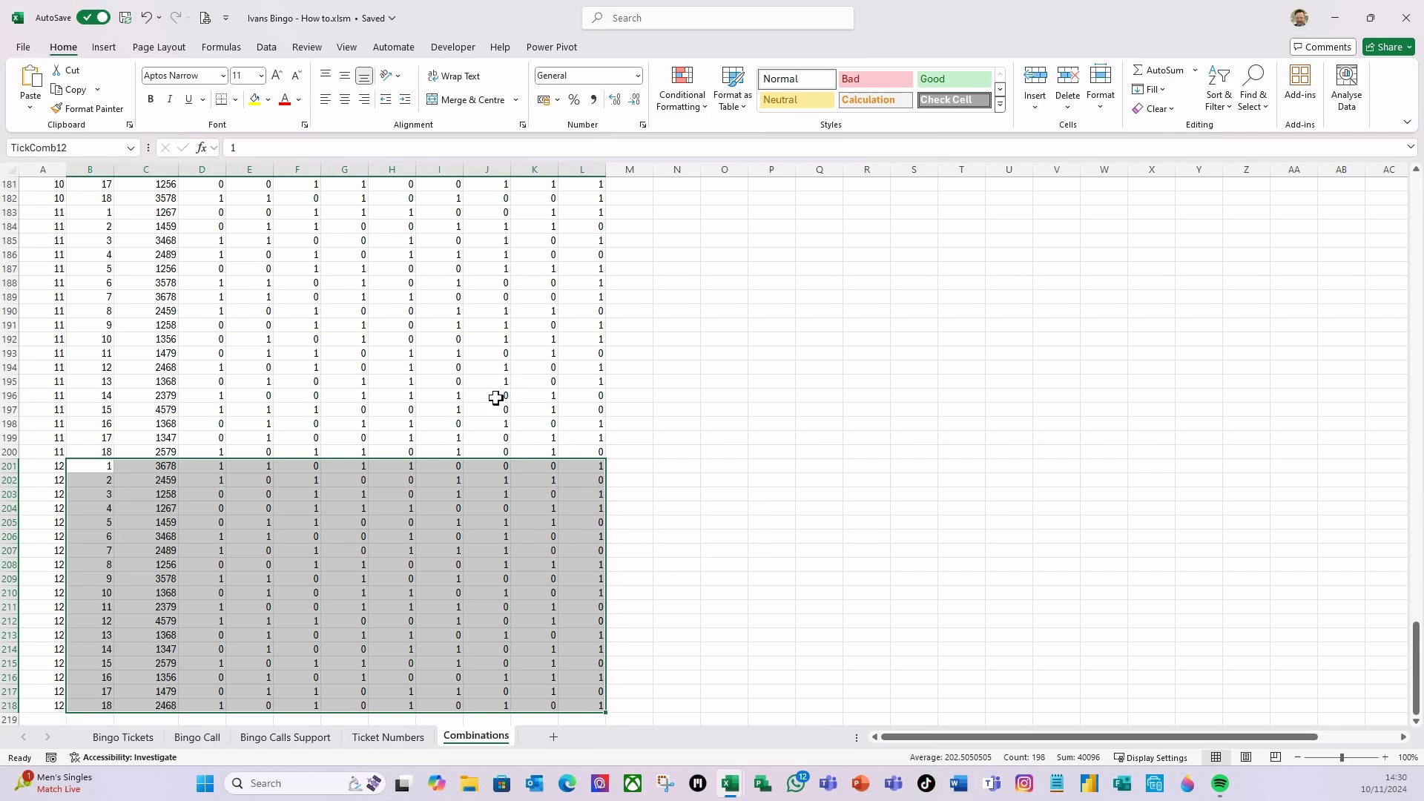
# - Look back through the Combinations table from the twelfth set up to its header row
pyautogui.click(630, 424)
pyautogui.scroll(2, 334, 439)
pyautogui.scroll(18, 338, 442)
pyautogui.scroll(10, 358, 441)
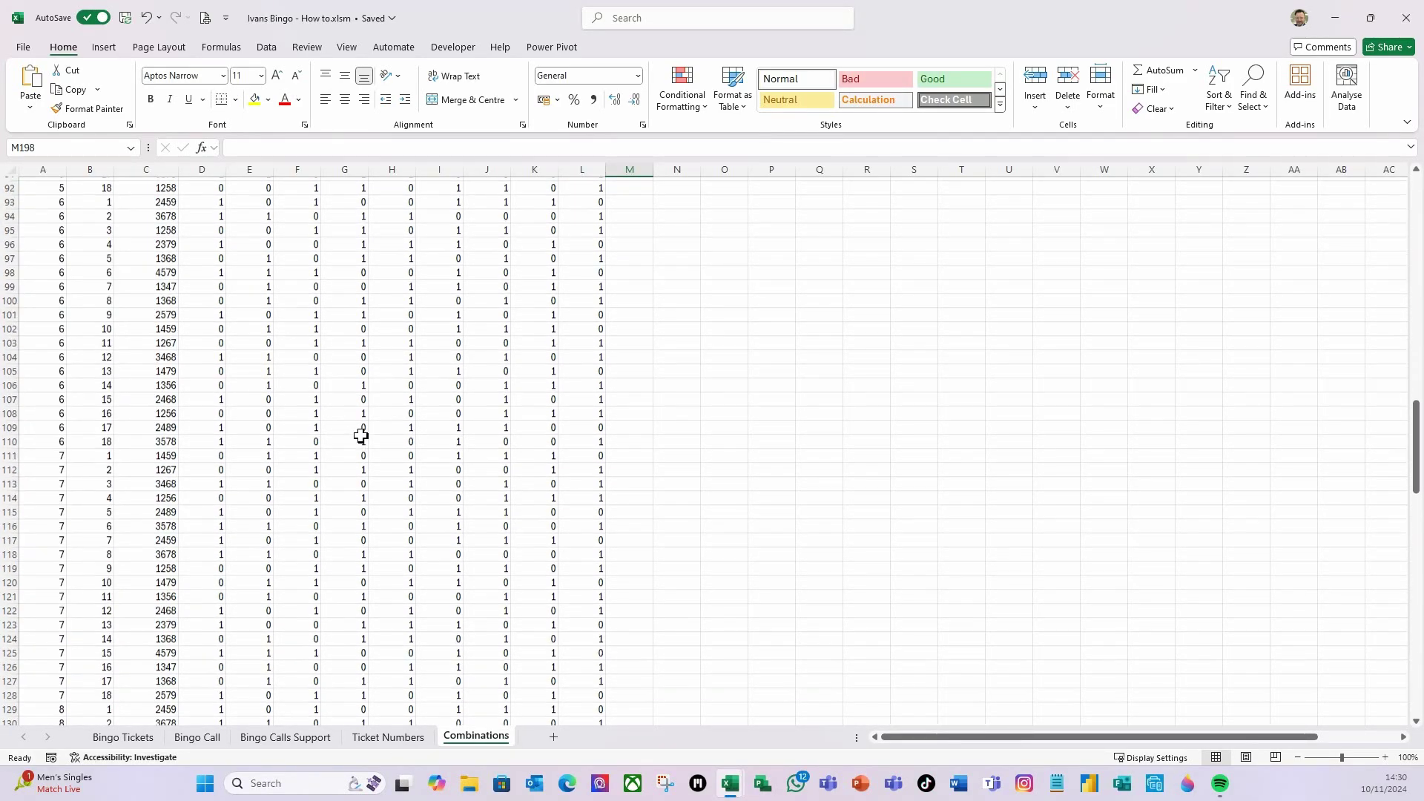
pyautogui.scroll(19, 362, 436)
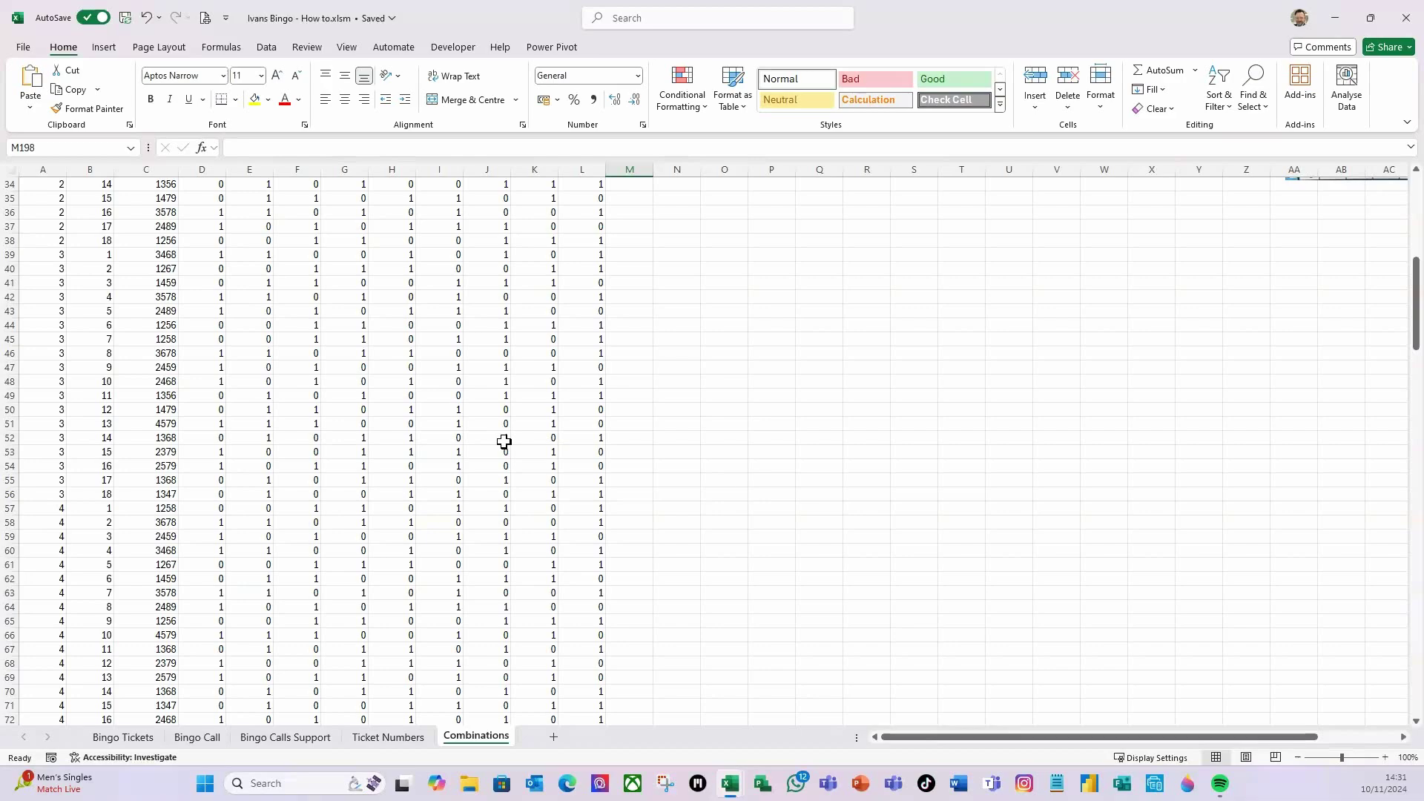
pyautogui.scroll(11, 504, 442)
pyautogui.click(775, 239)
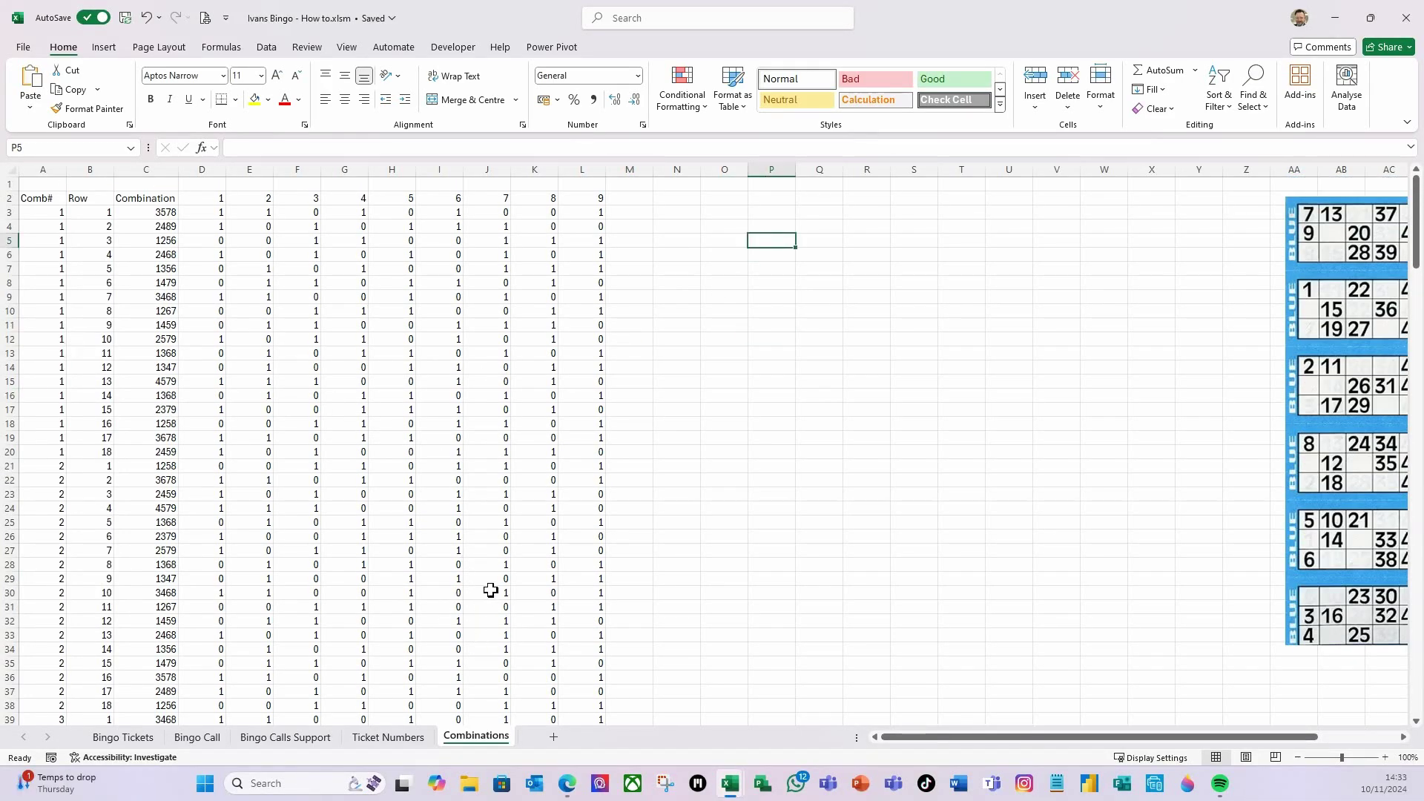
# - On the Ticket Numbers sheet, enter the headings Column 1 through Column 9 across B1:J1 as a filled series
pyautogui.click(389, 738)
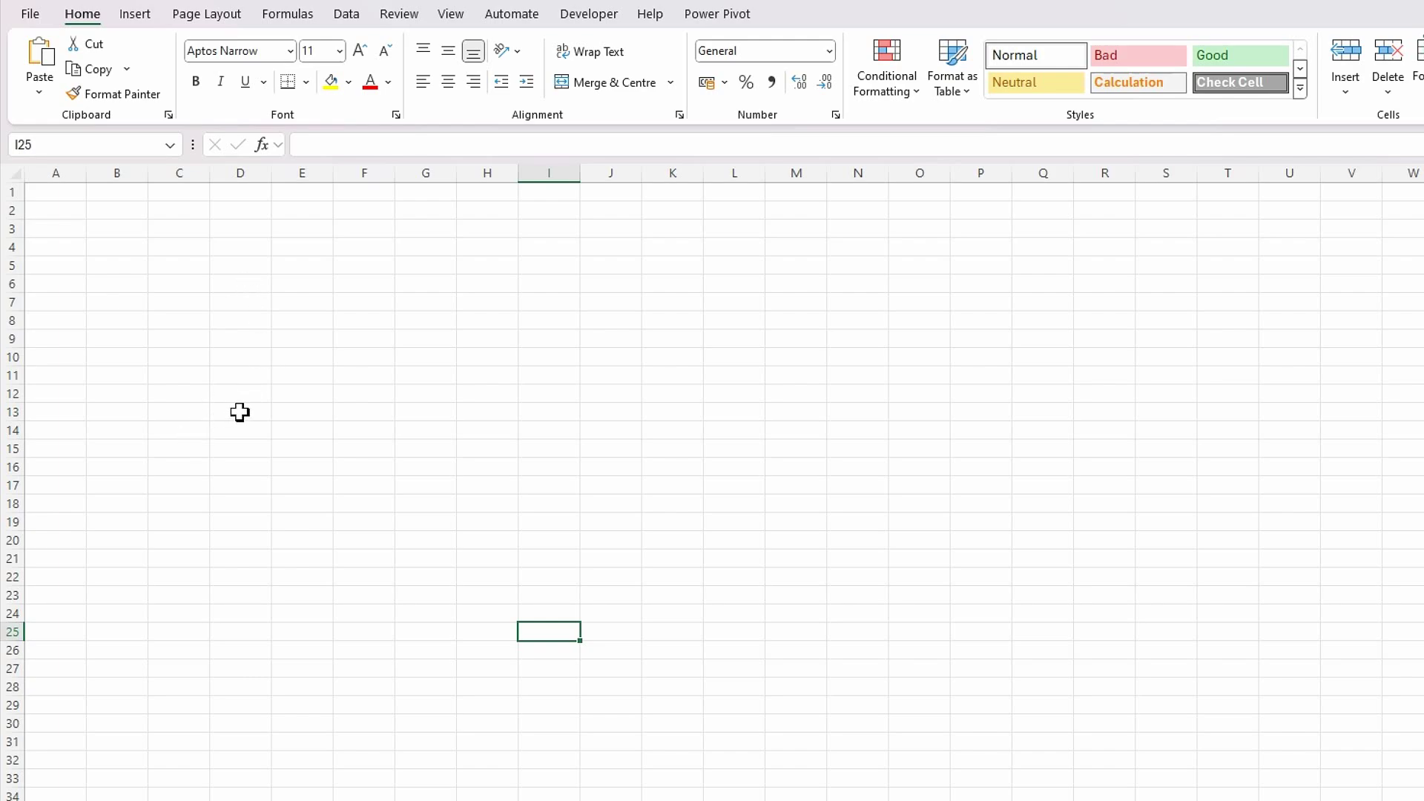
pyautogui.click(117, 193)
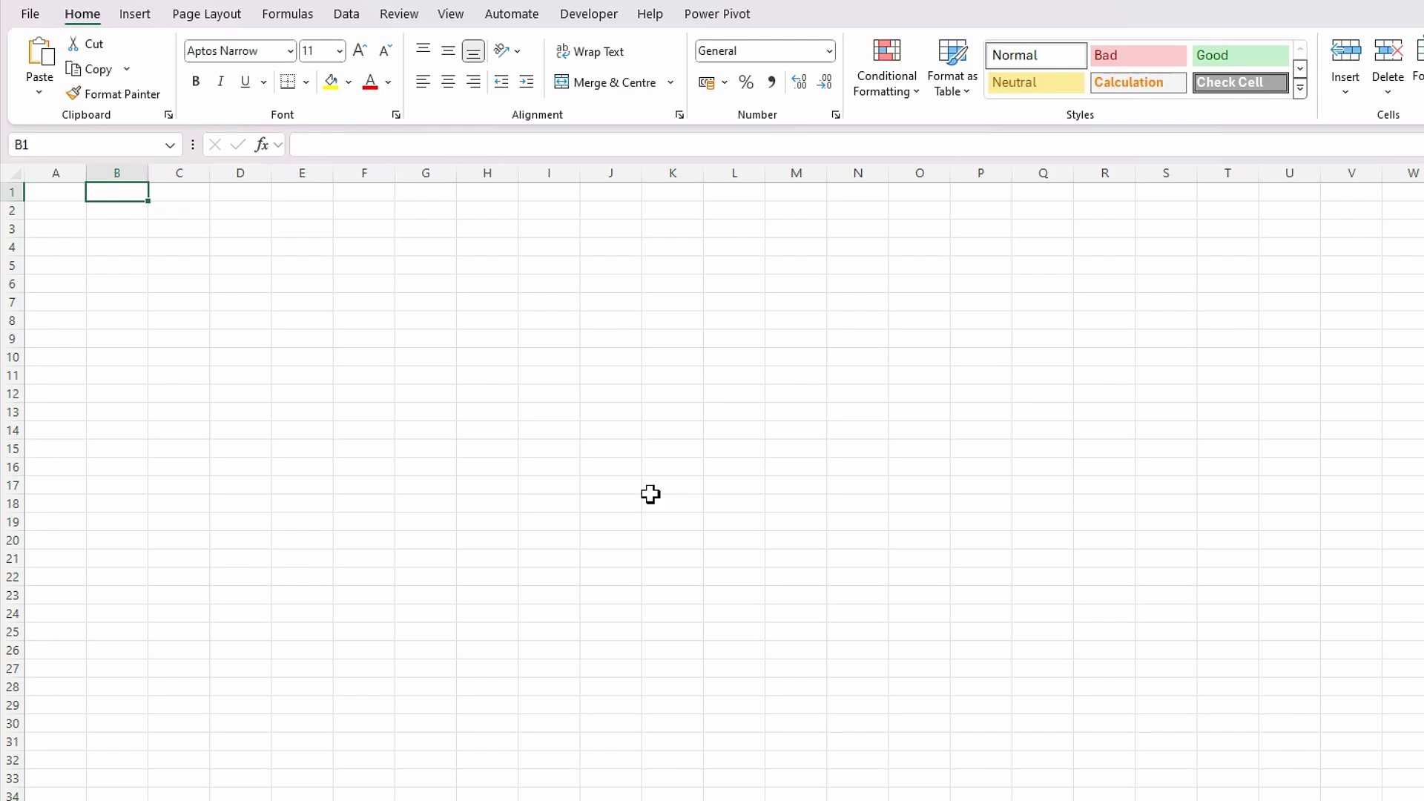
pyautogui.write('Column 1')
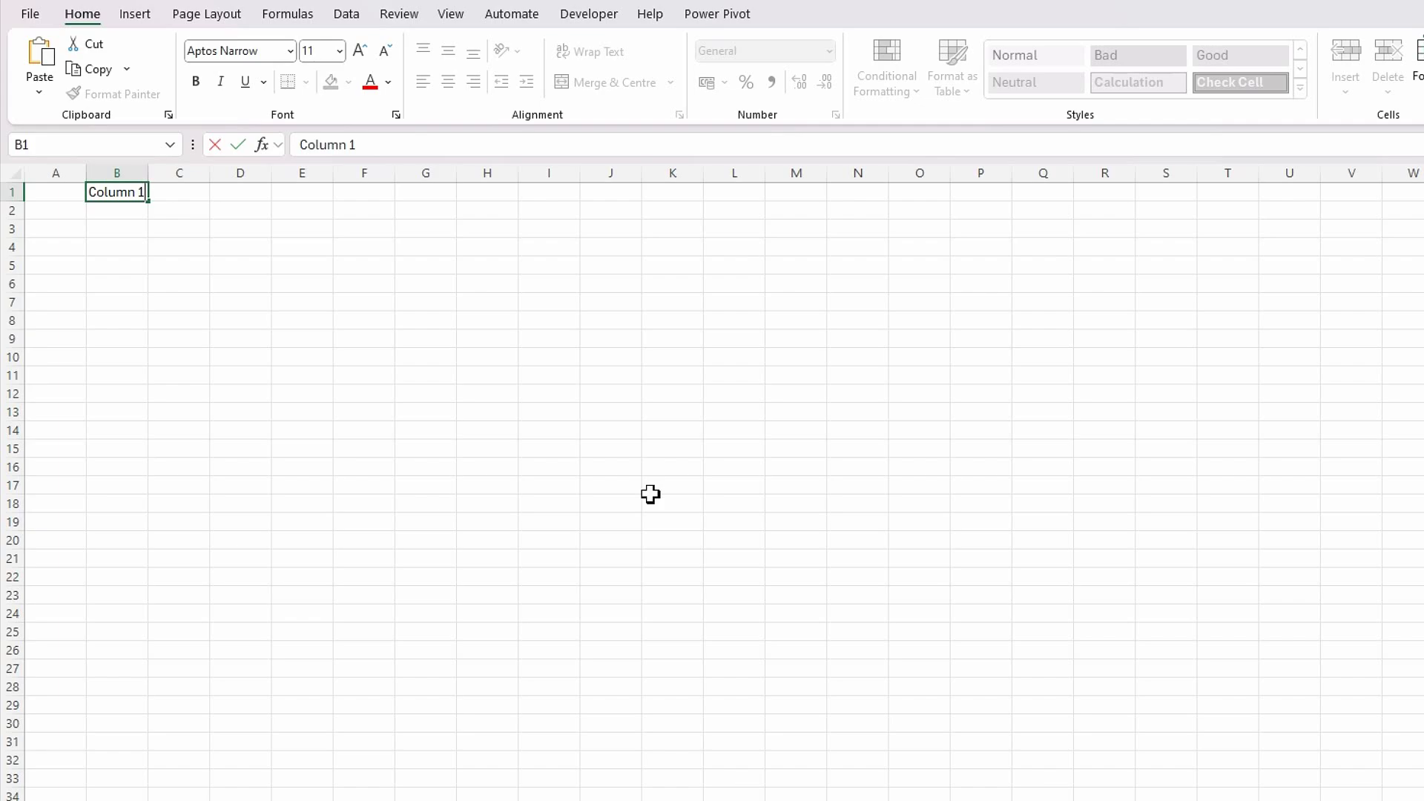
pyautogui.press('Return')
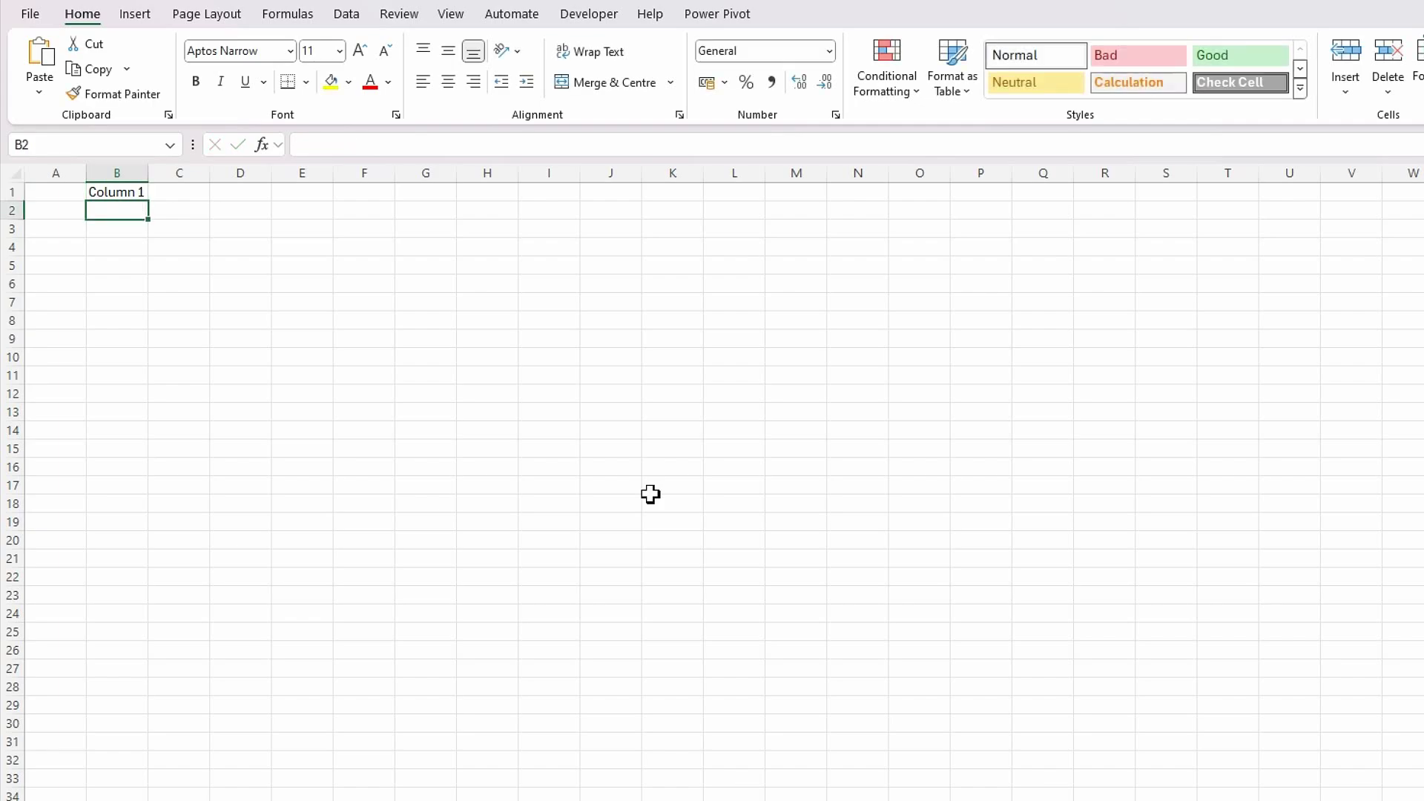
pyautogui.click(128, 192)
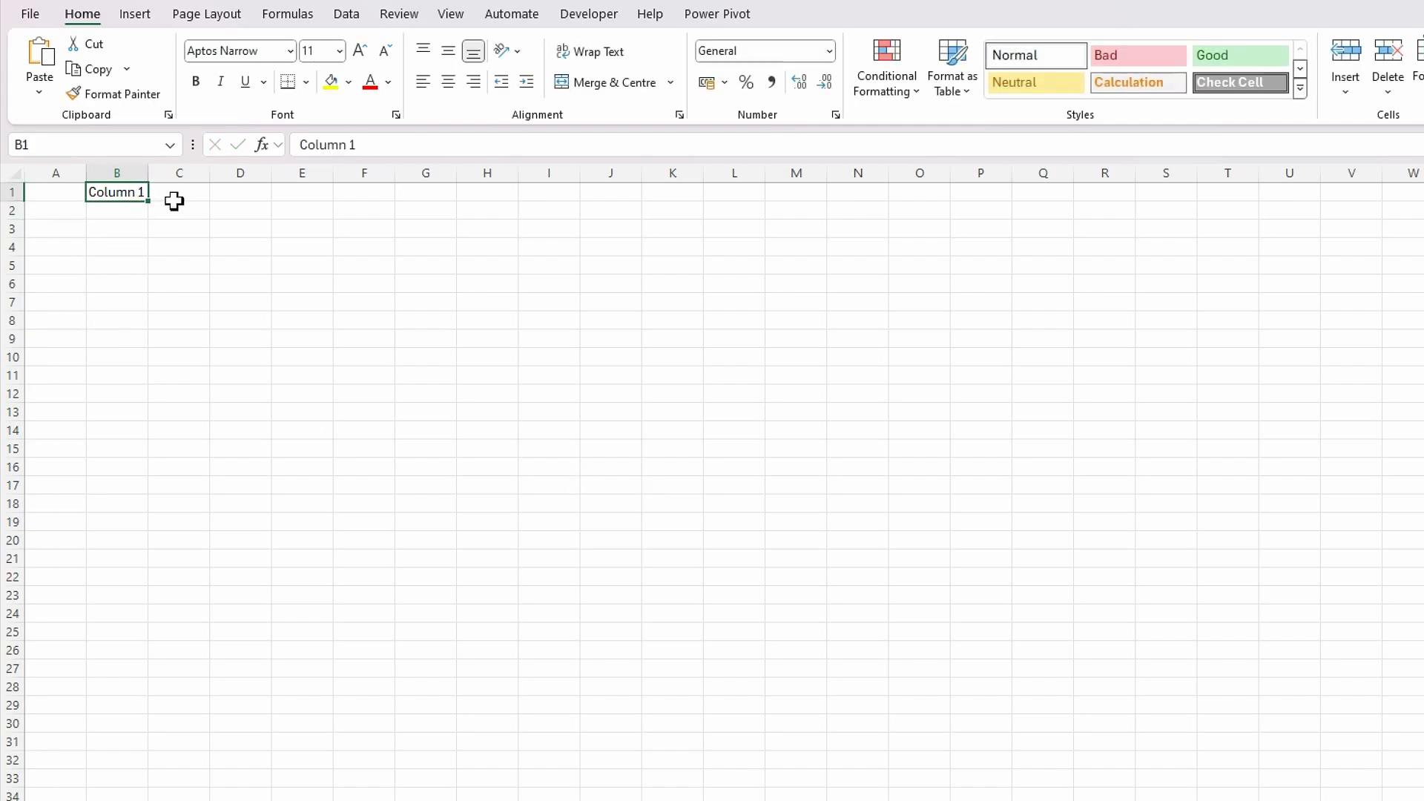
pyautogui.moveTo(147, 200); pyautogui.dragTo(621, 198)
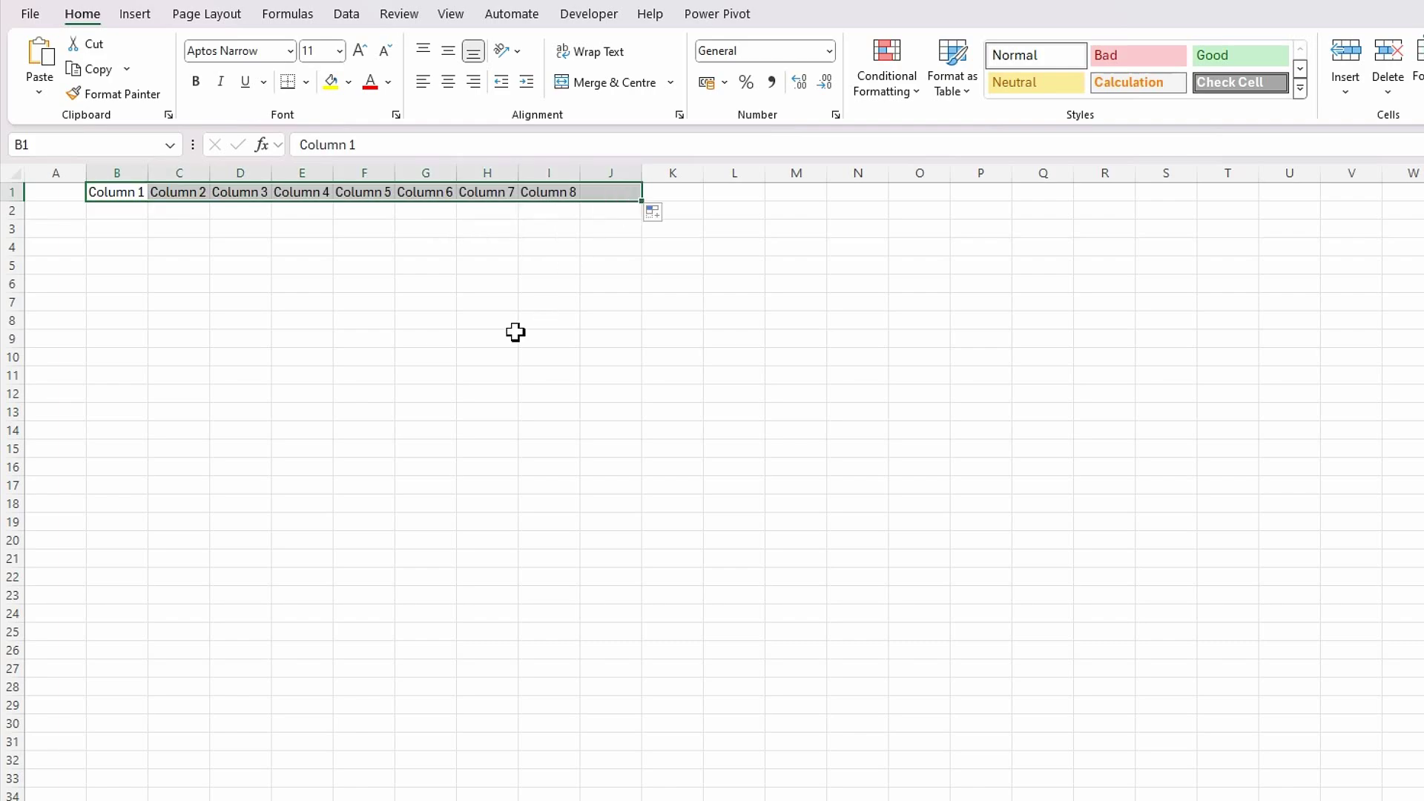
pyautogui.click(302, 285)
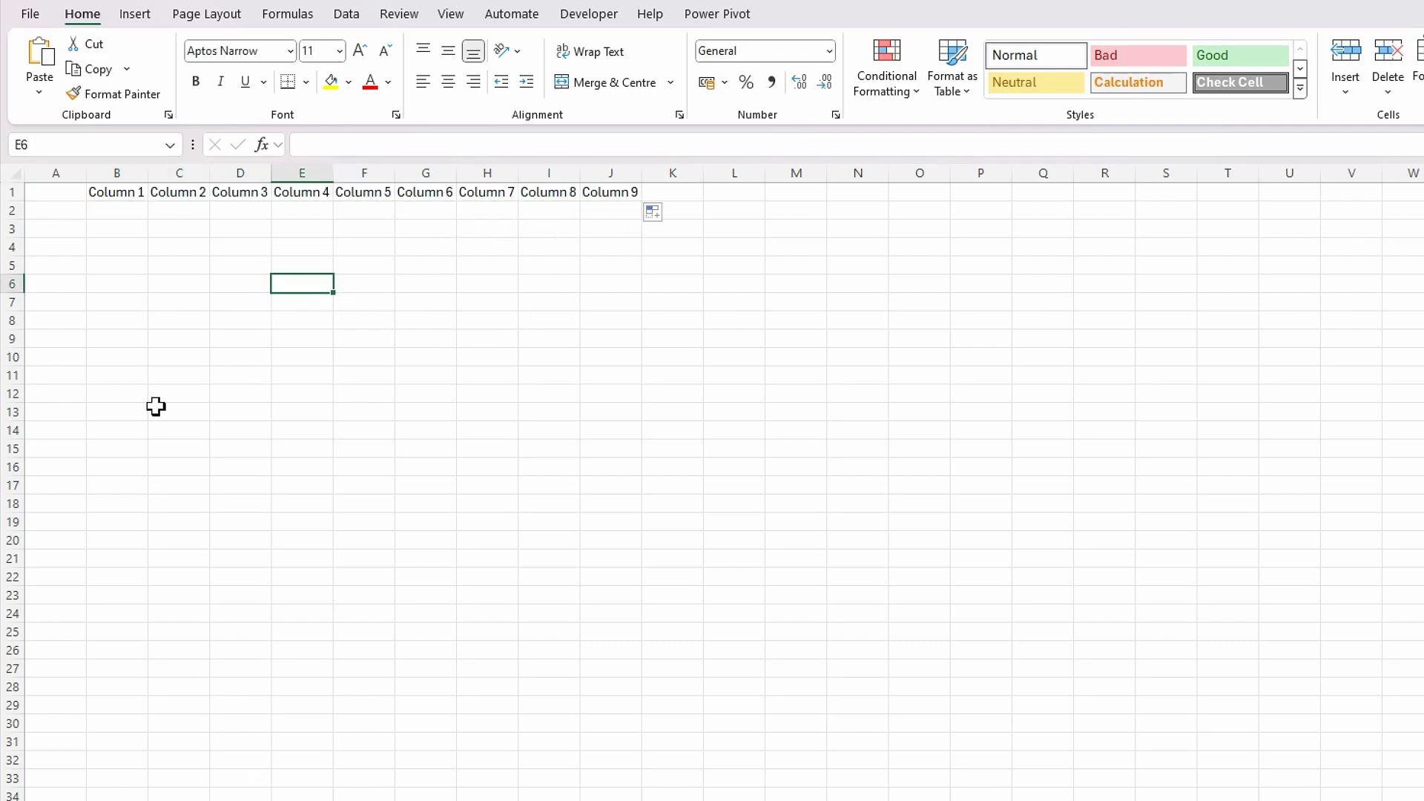
# - Enter =SEQUENCE(9) in B2 to list the numbers 1 to 9 under Column 1
pyautogui.click(132, 213)
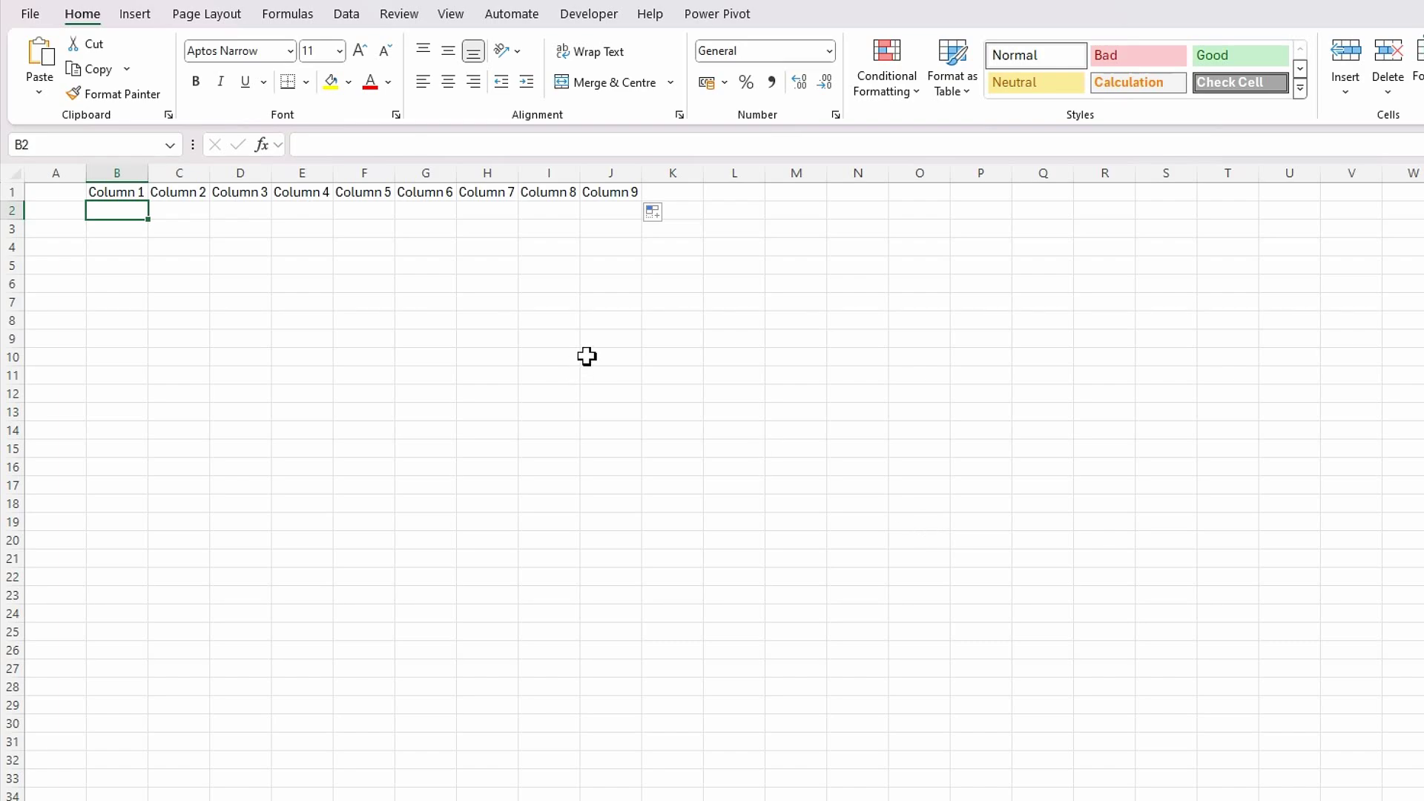
pyautogui.write('=seq')
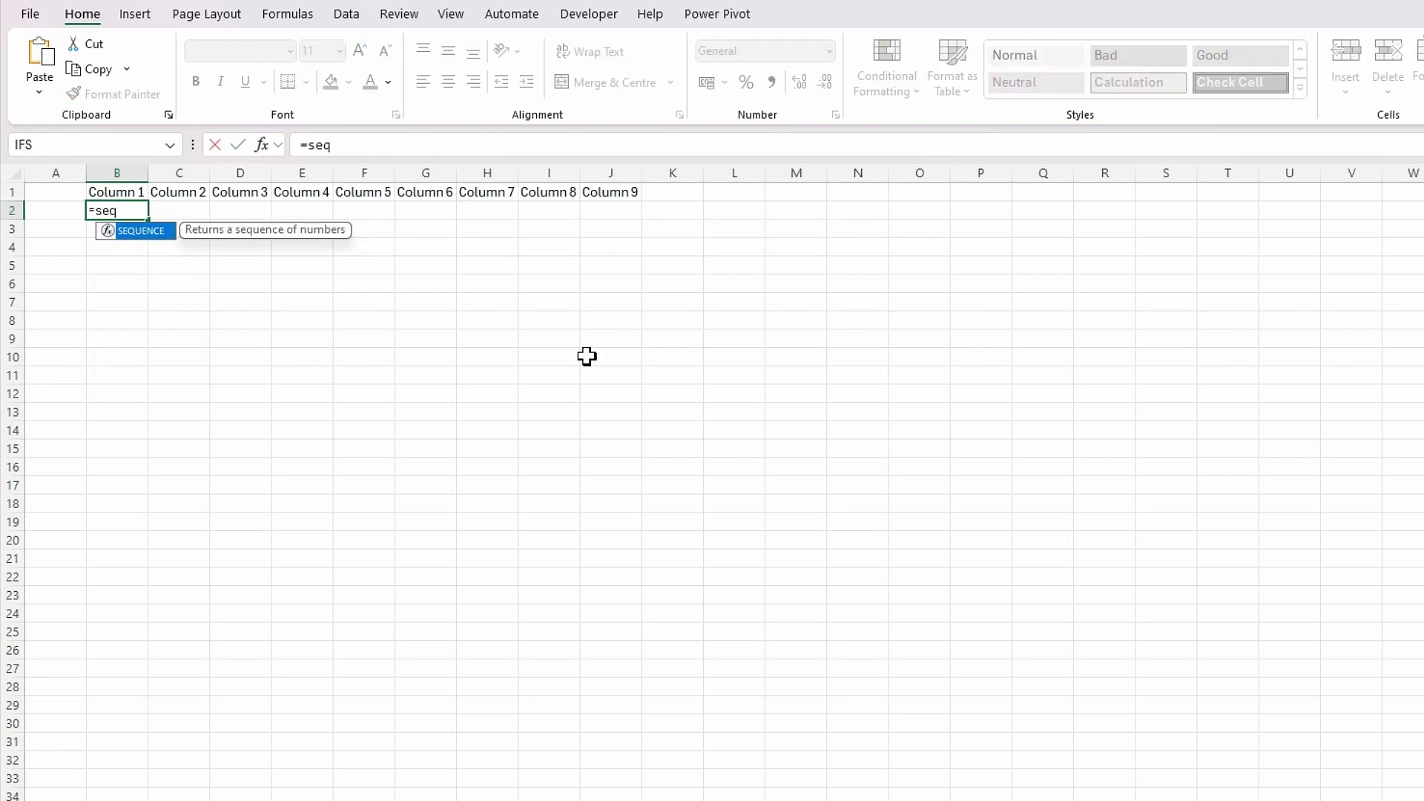
pyautogui.press('Tab')
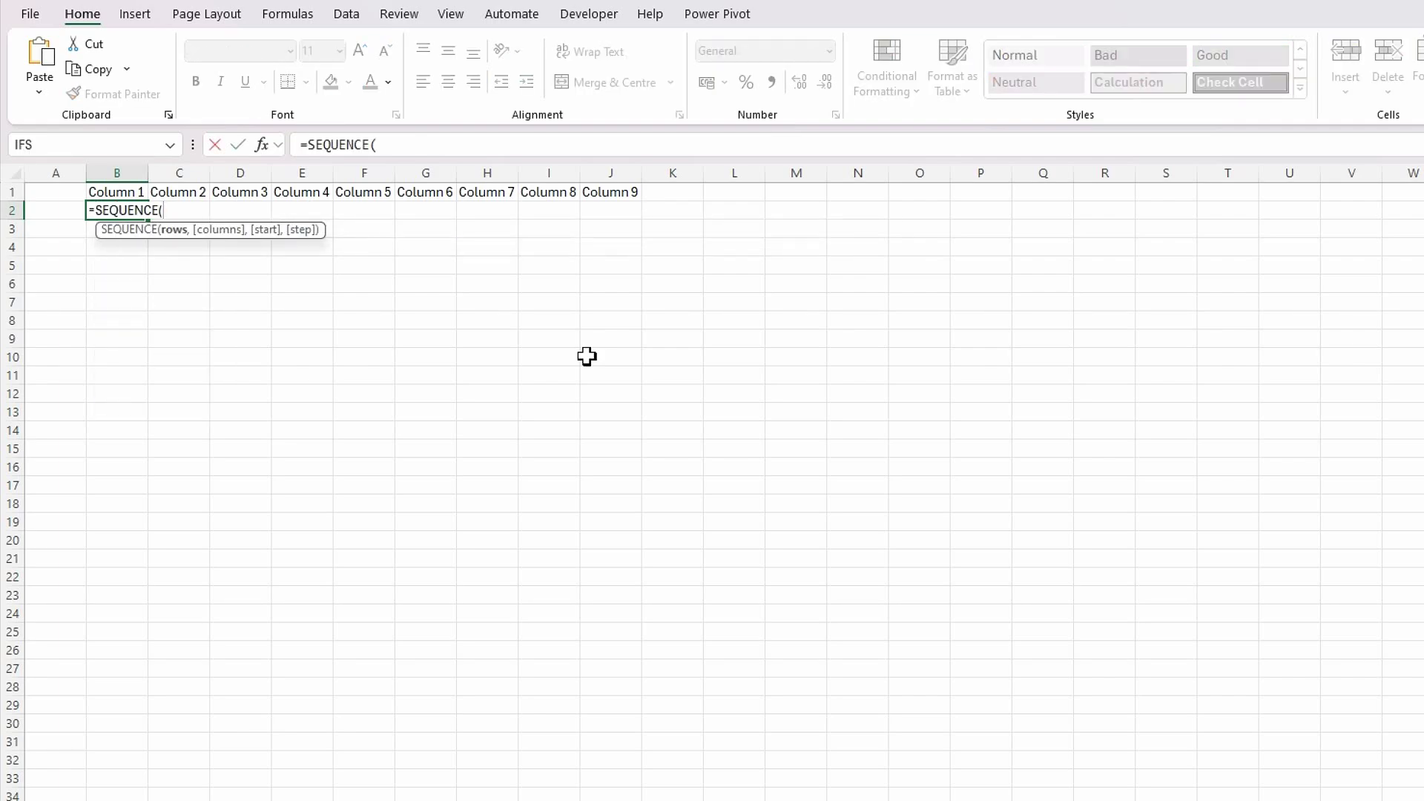
pyautogui.write('9)')
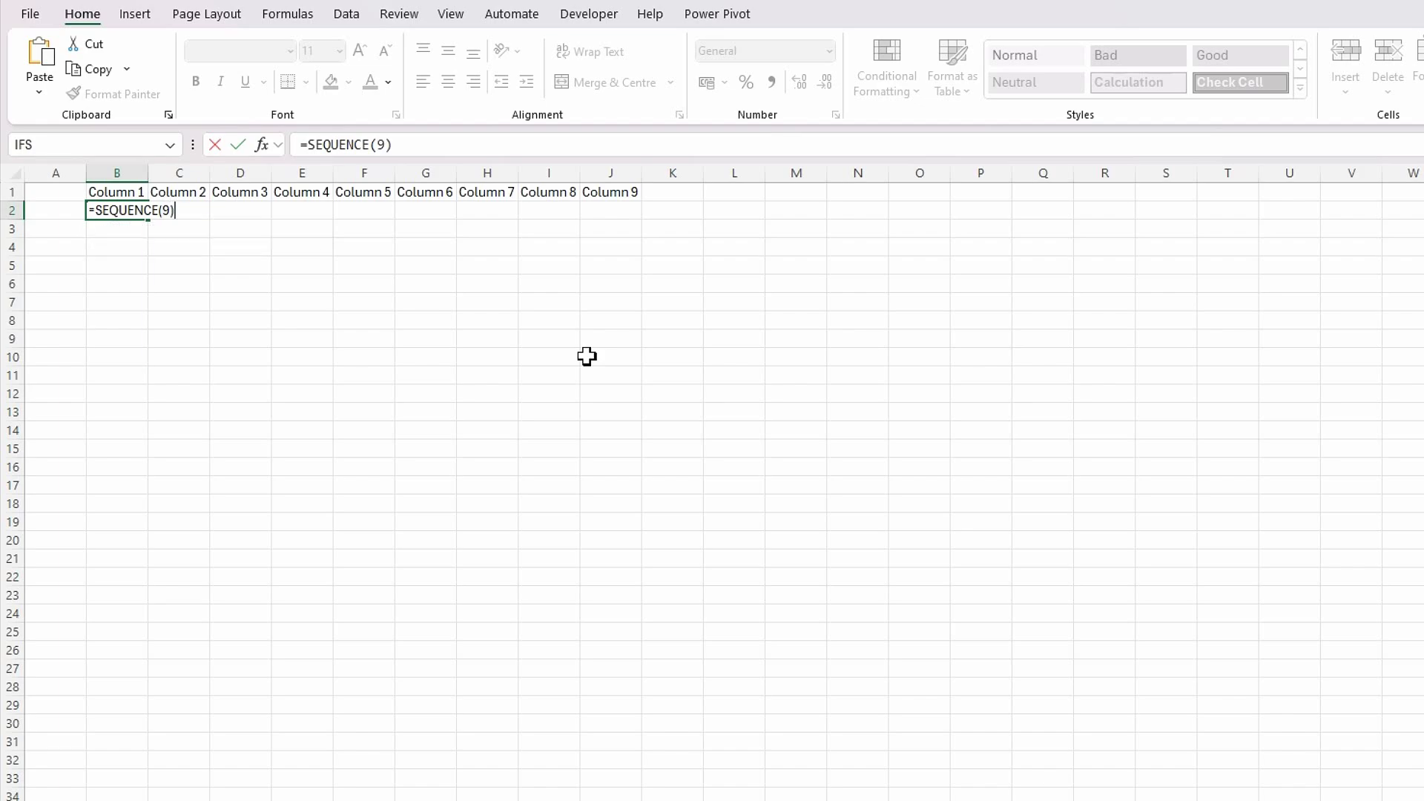
pyautogui.press('Return')
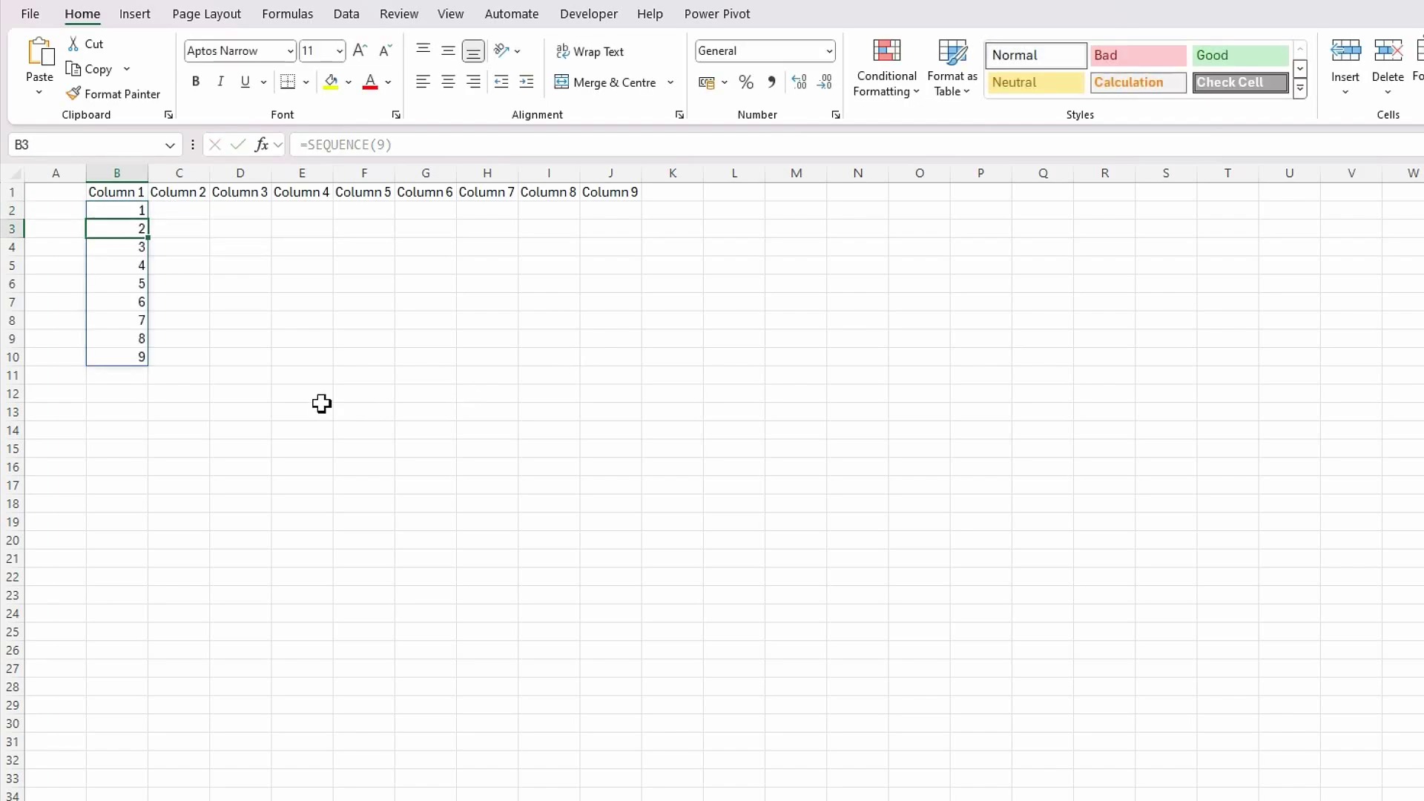
# - Enter =SEQUENCE(10,,10) in C2 to list the numbers 10 to 19 under Column 2
pyautogui.click(159, 210)
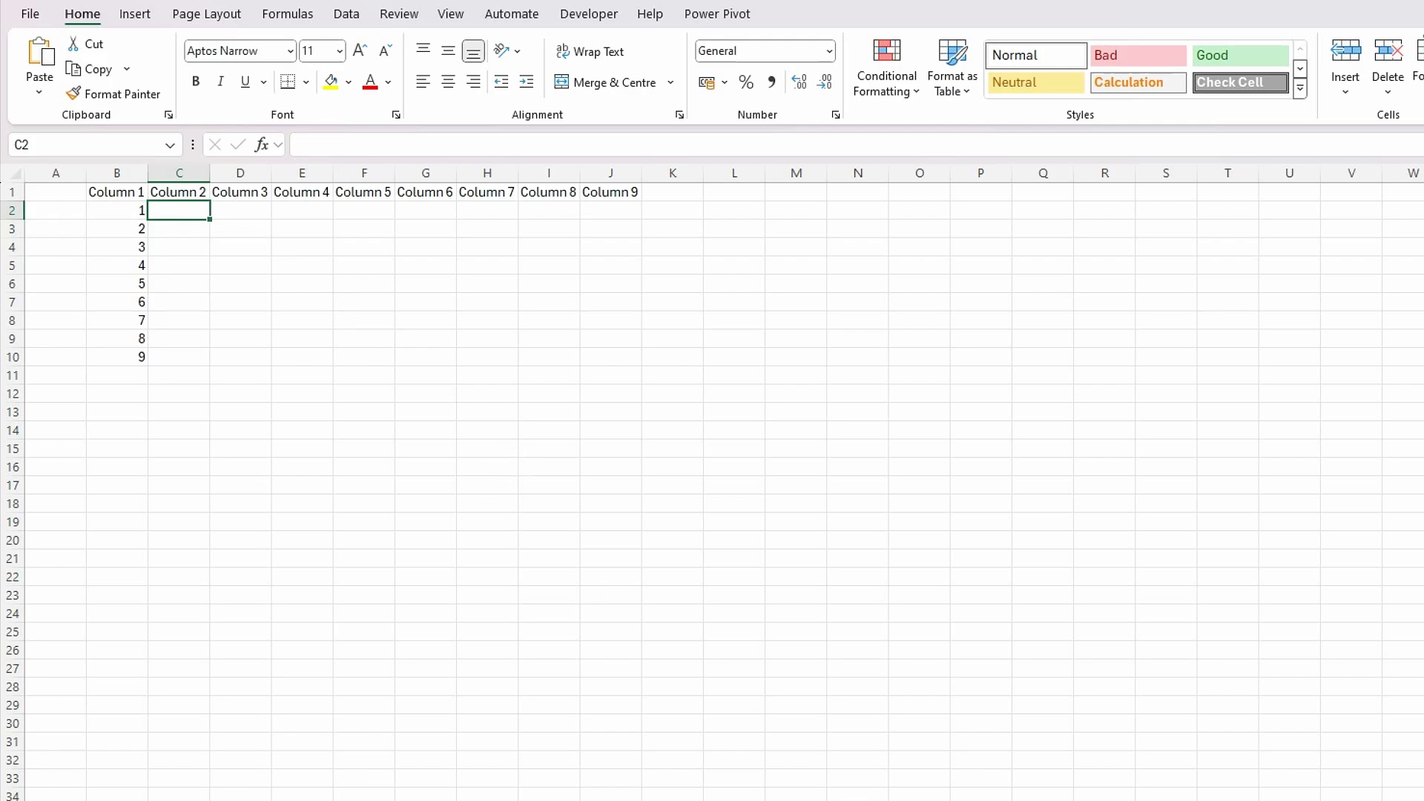
pyautogui.write('=seq')
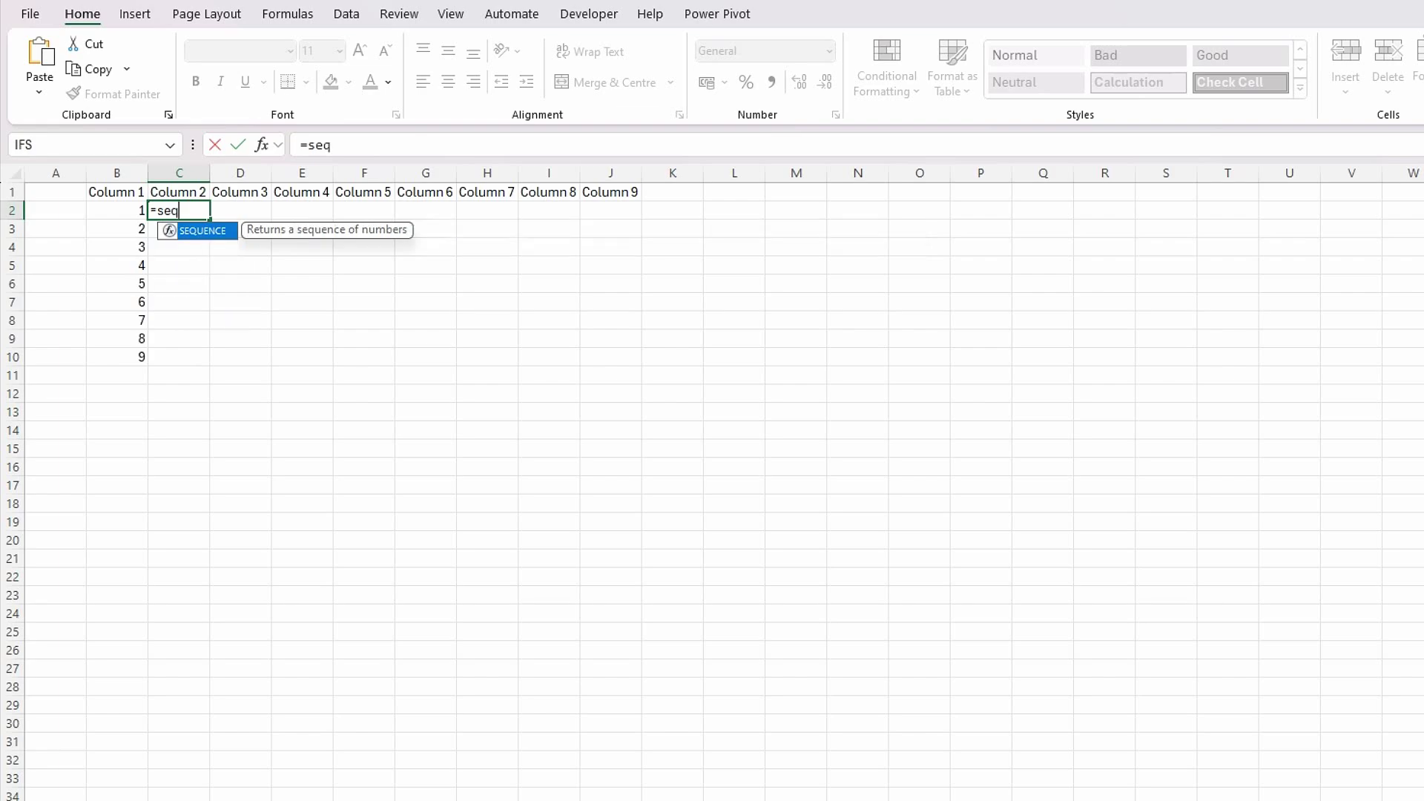
pyautogui.press('Tab')
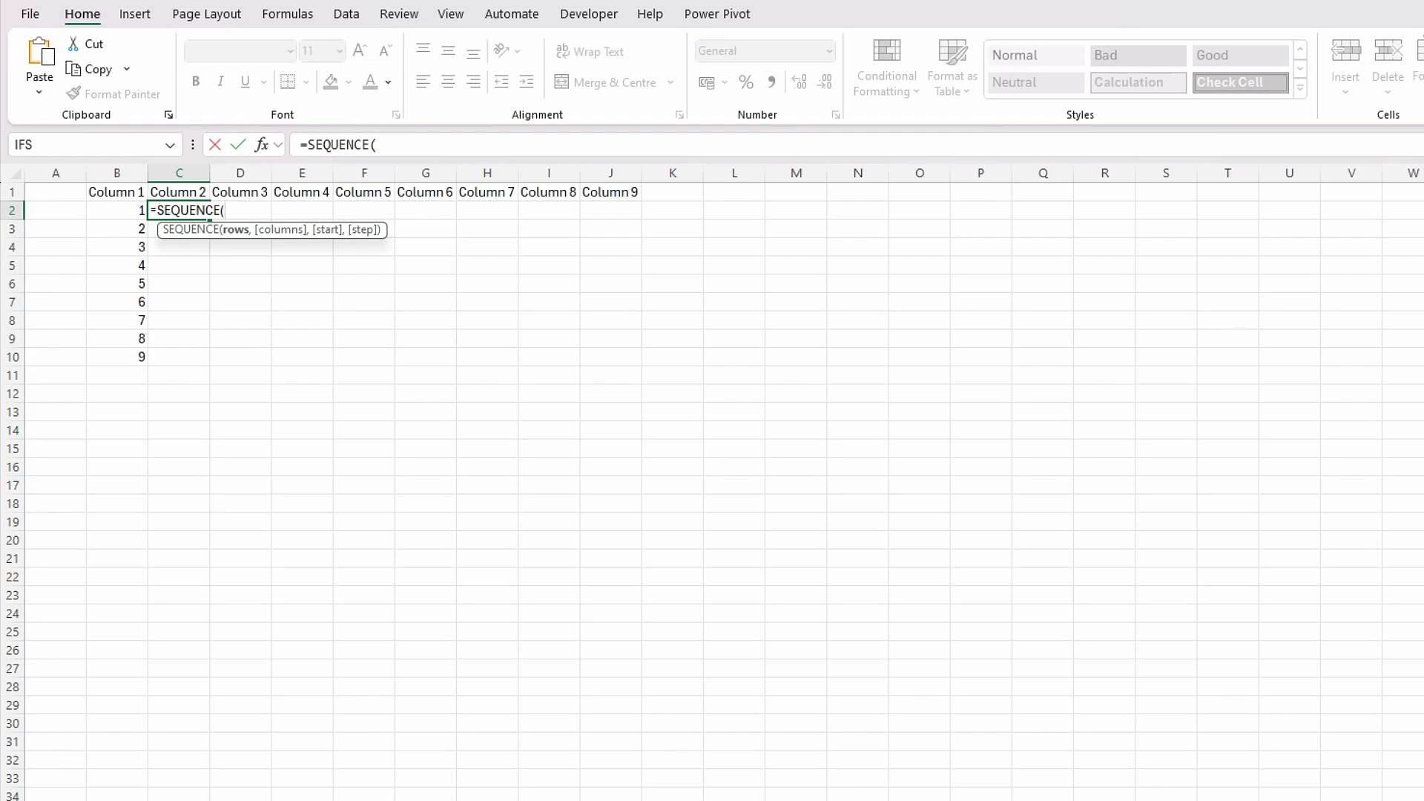
pyautogui.write('10,')
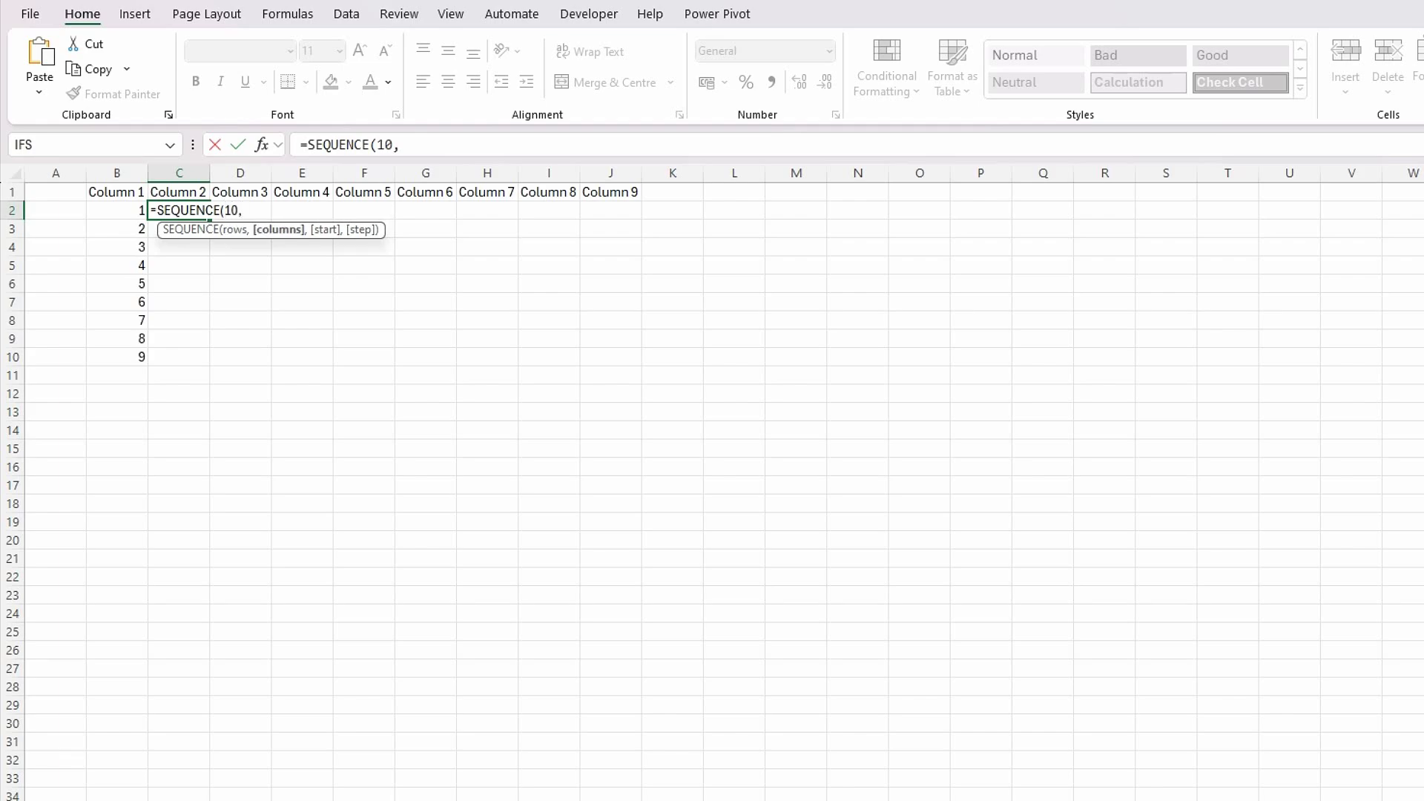
pyautogui.write(',')
pyautogui.write('10')
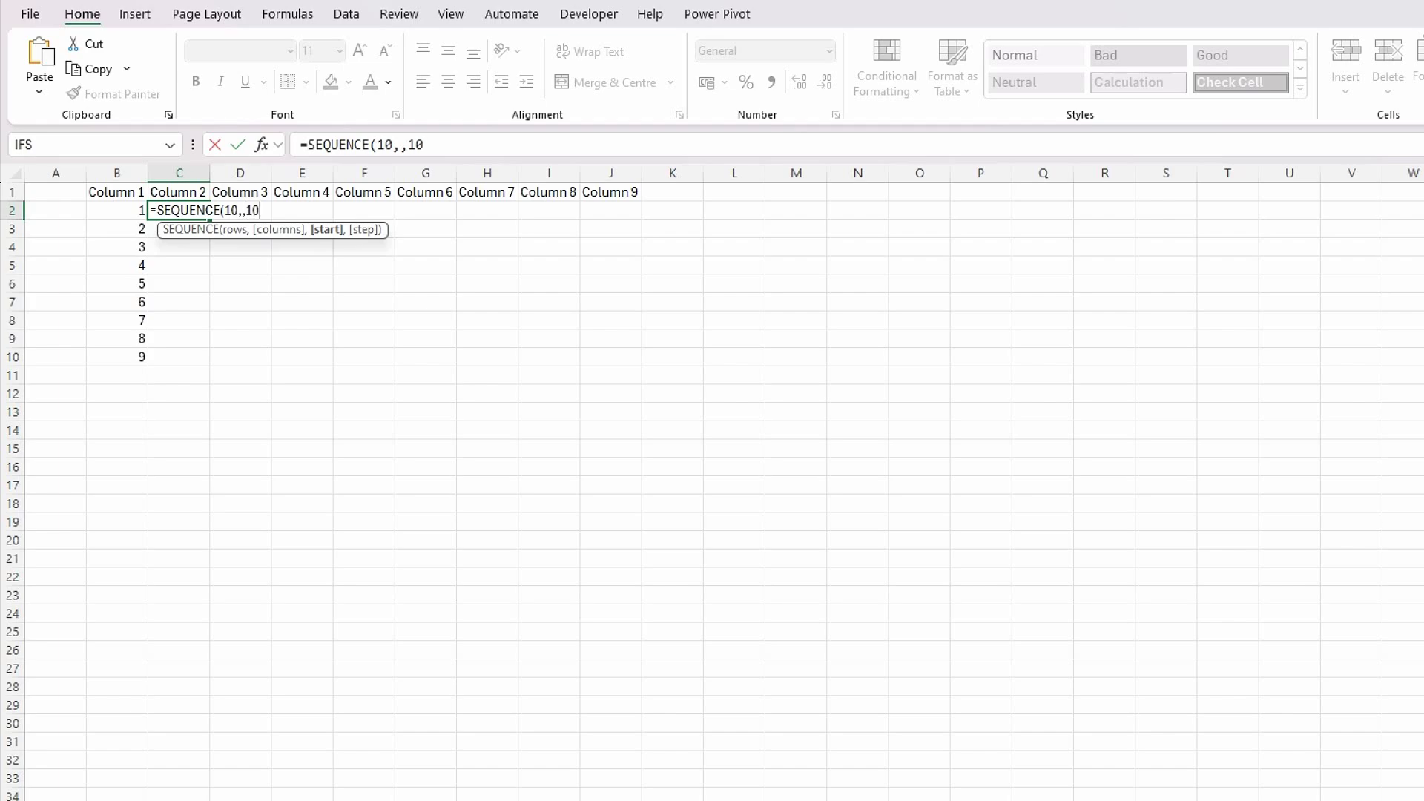
pyautogui.write(')')
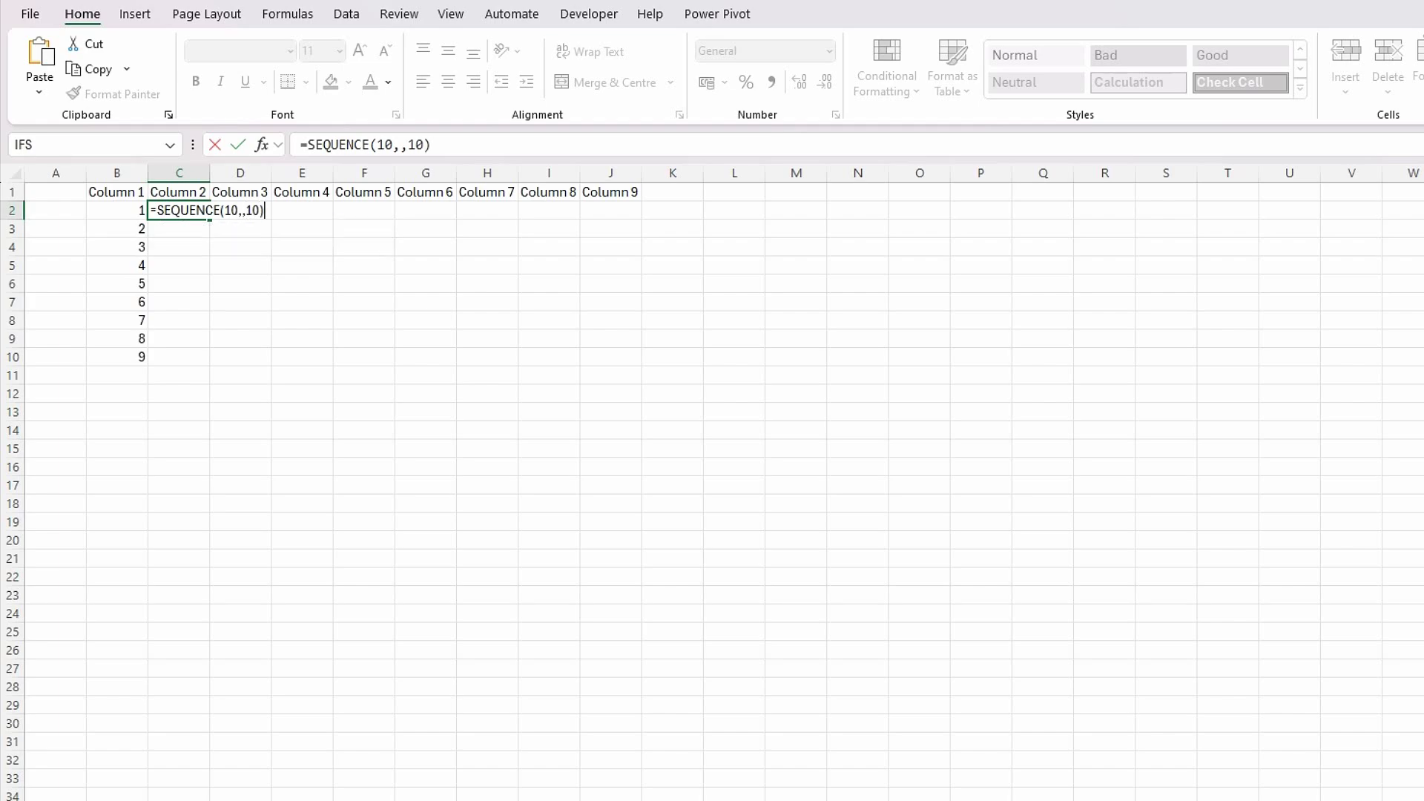
pyautogui.press('Return')
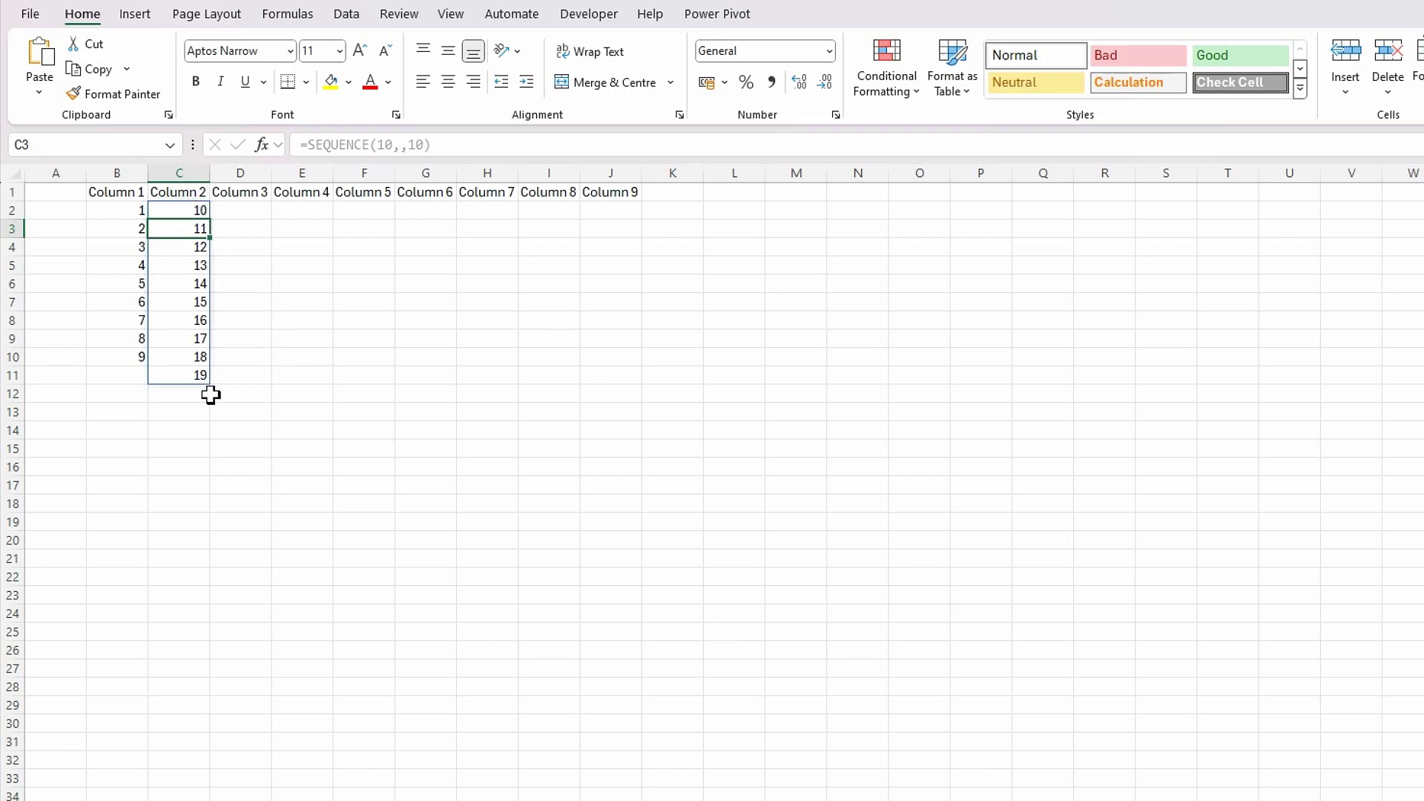
# - Enter =SEQUENCE(10,,20) in D2 to list the numbers 20 to 29 under Column 3
pyautogui.click(261, 213)
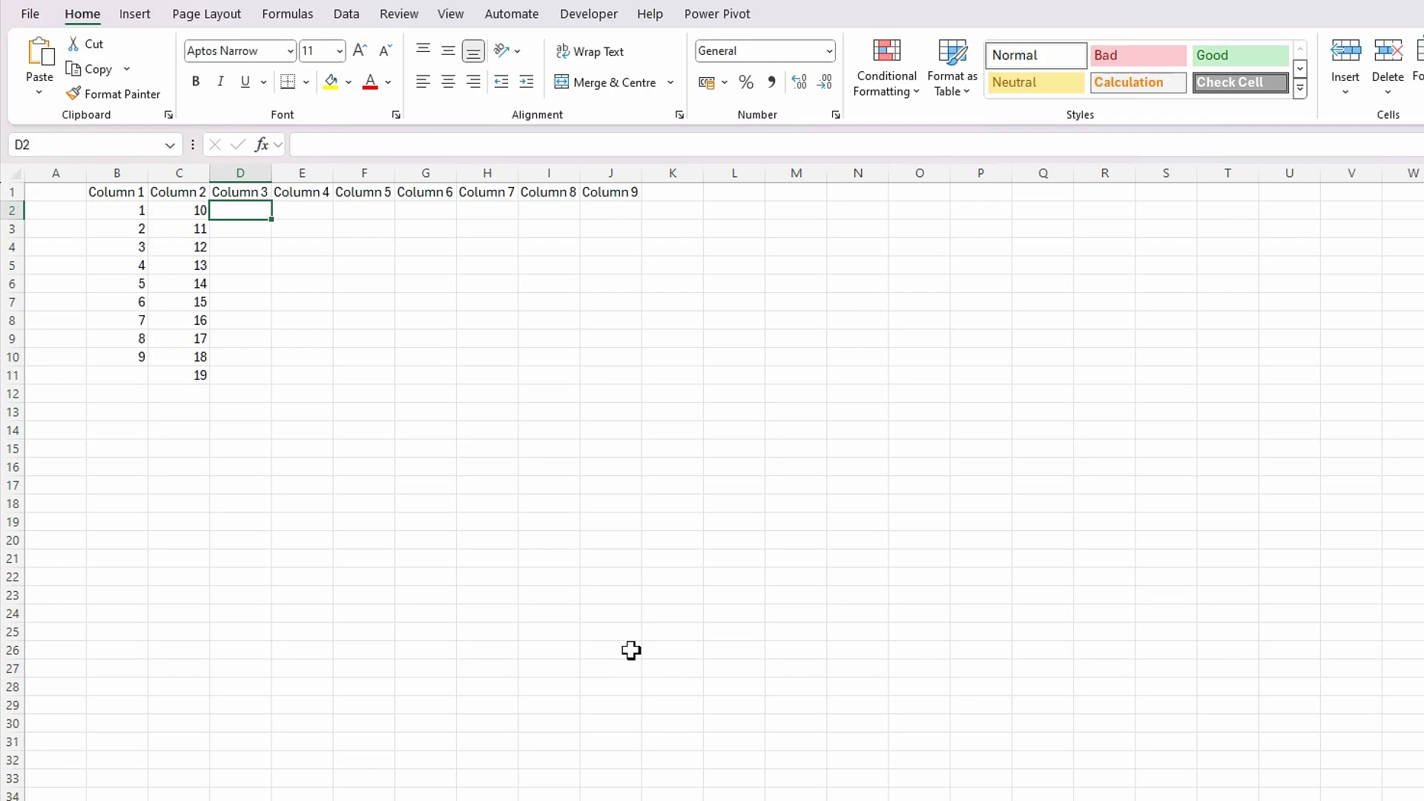
pyautogui.write('=seq')
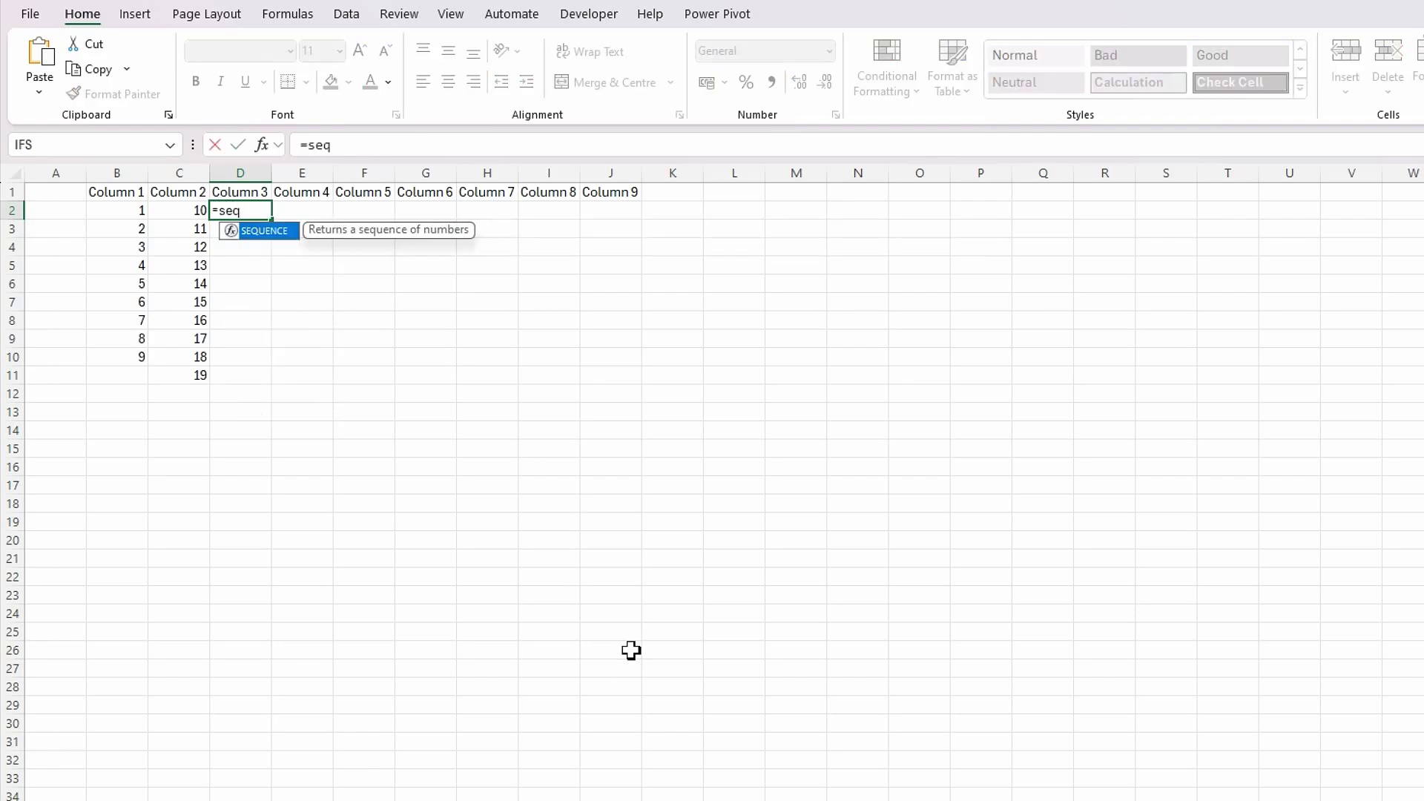
pyautogui.press('Tab')
pyautogui.write('10,')
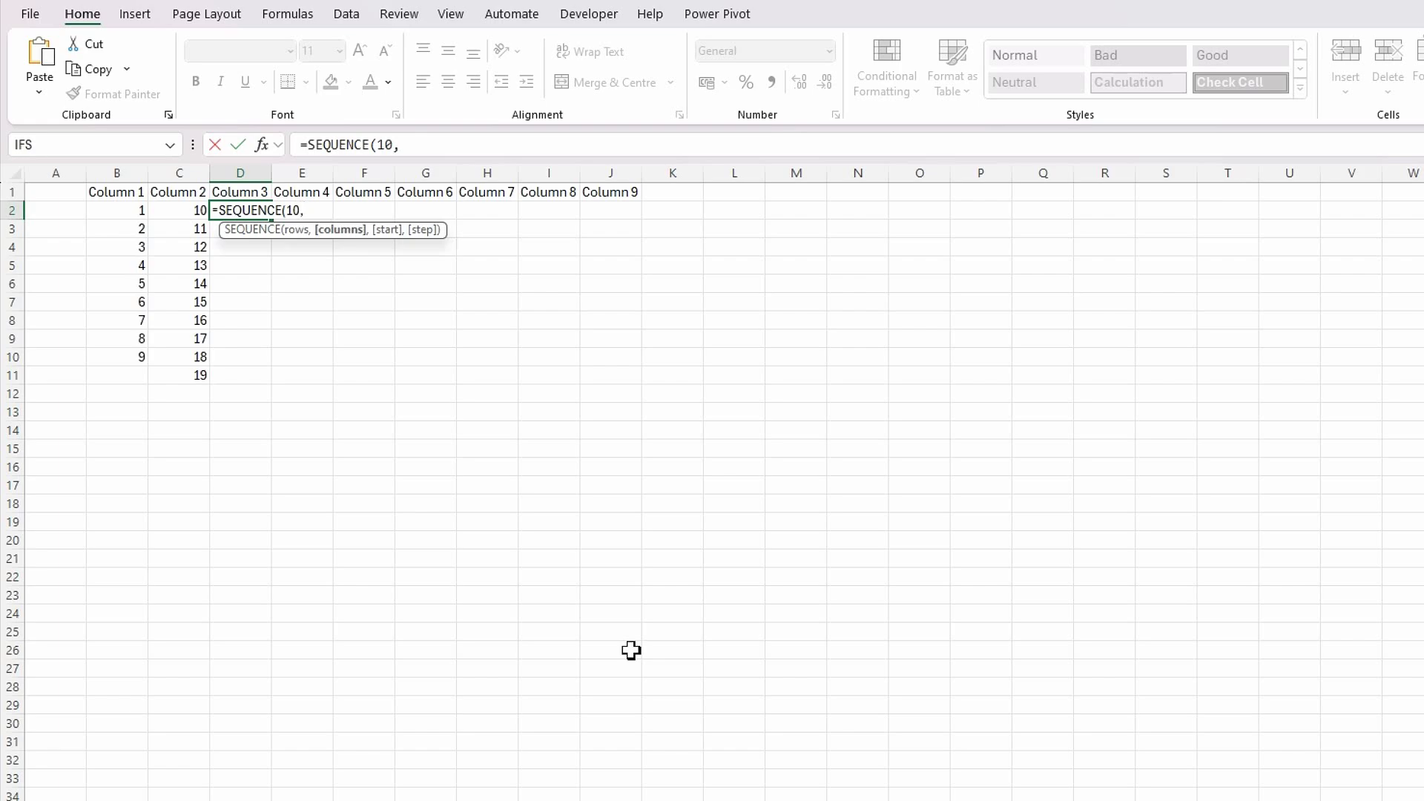
pyautogui.write(',')
pyautogui.write('20)')
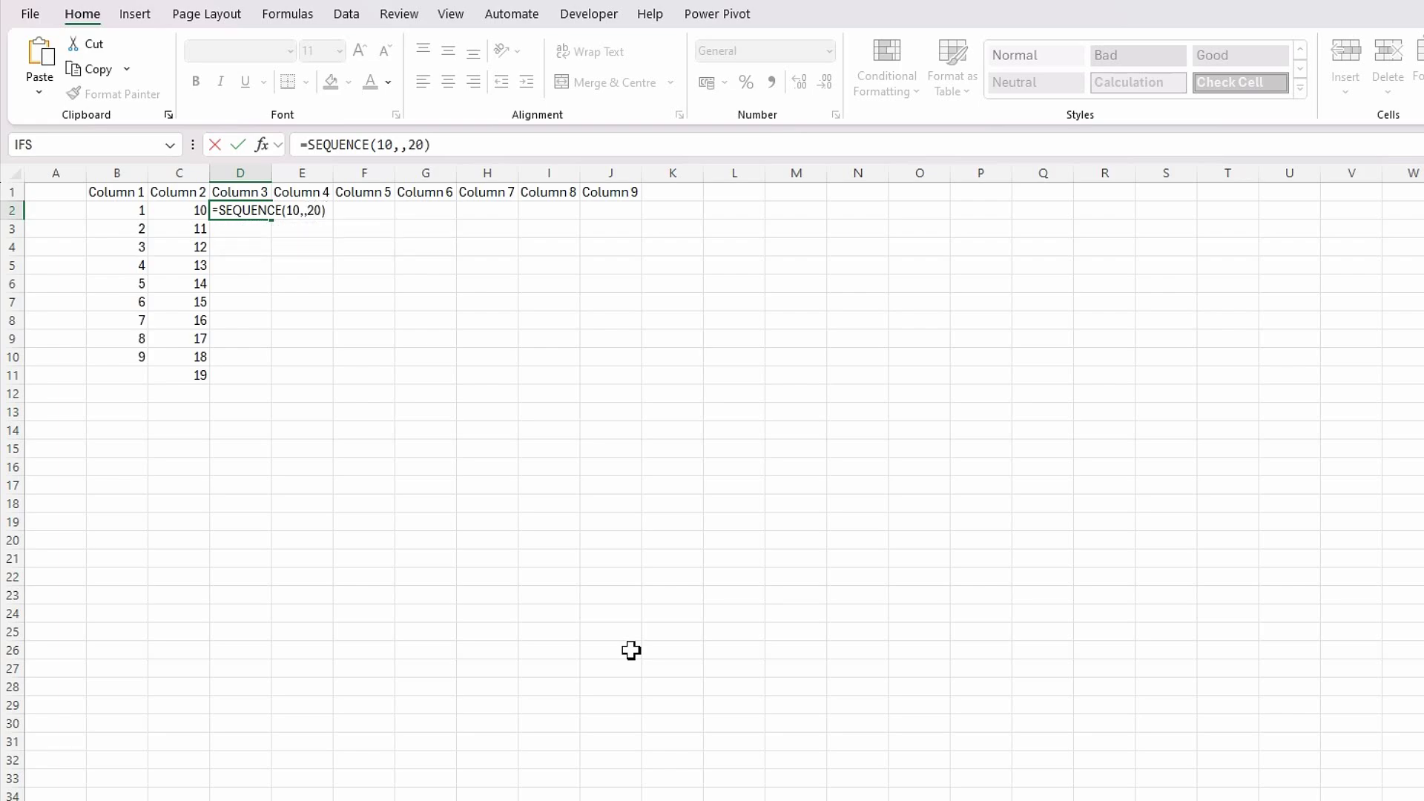
pyautogui.press('Return')
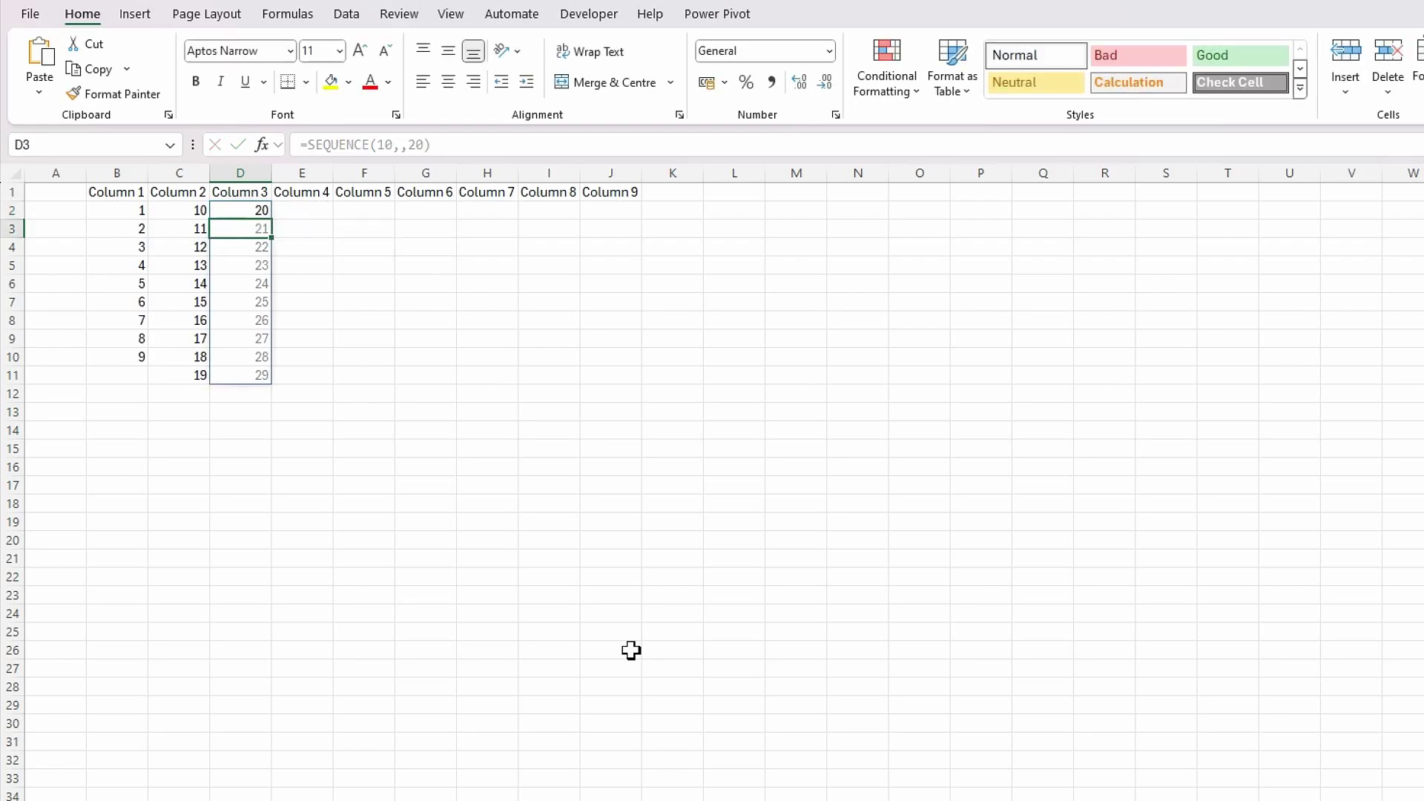
pyautogui.click(190, 520)
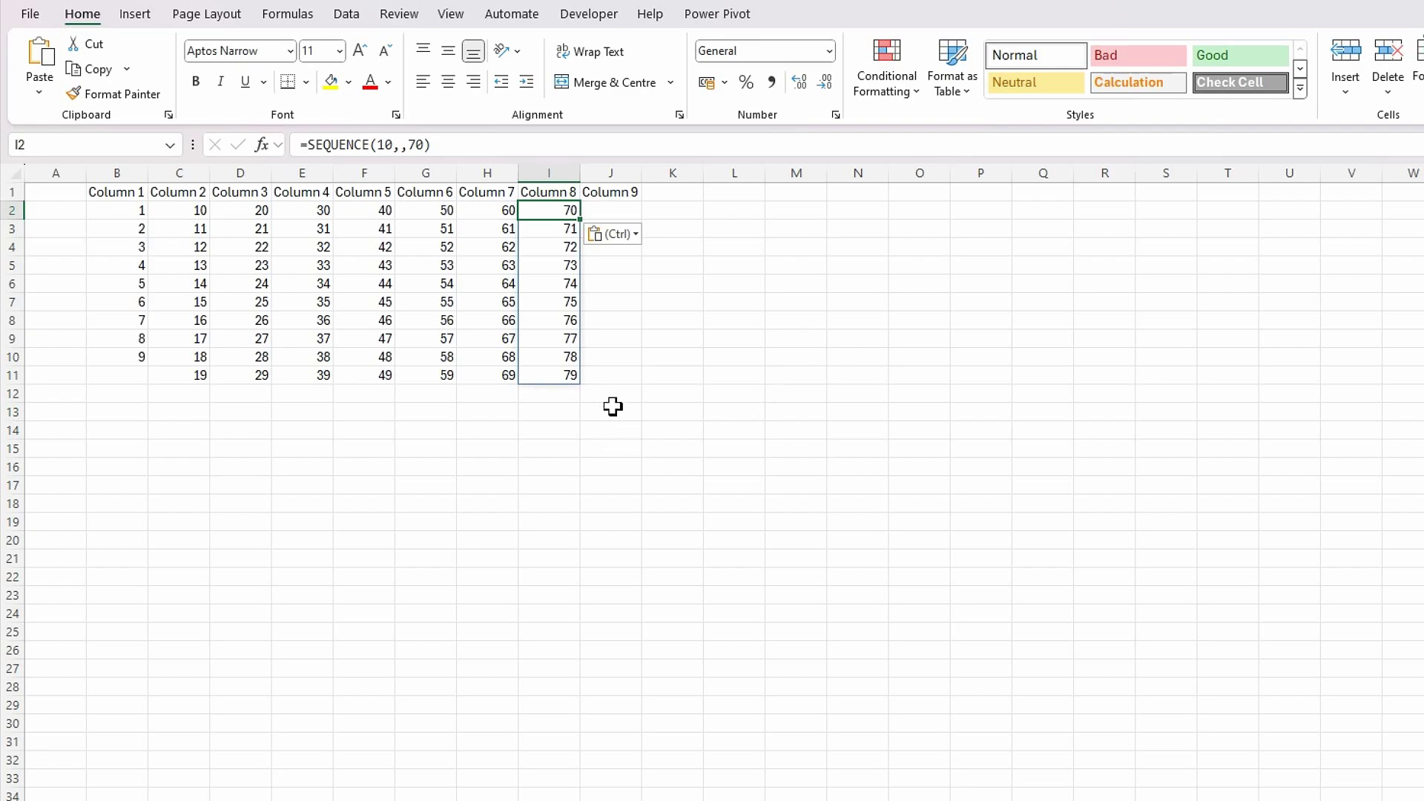
# - Enter =SEQUENCE(11,,80) in J2 to list the numbers 80 to 90 under Column 9
pyautogui.click(611, 213)
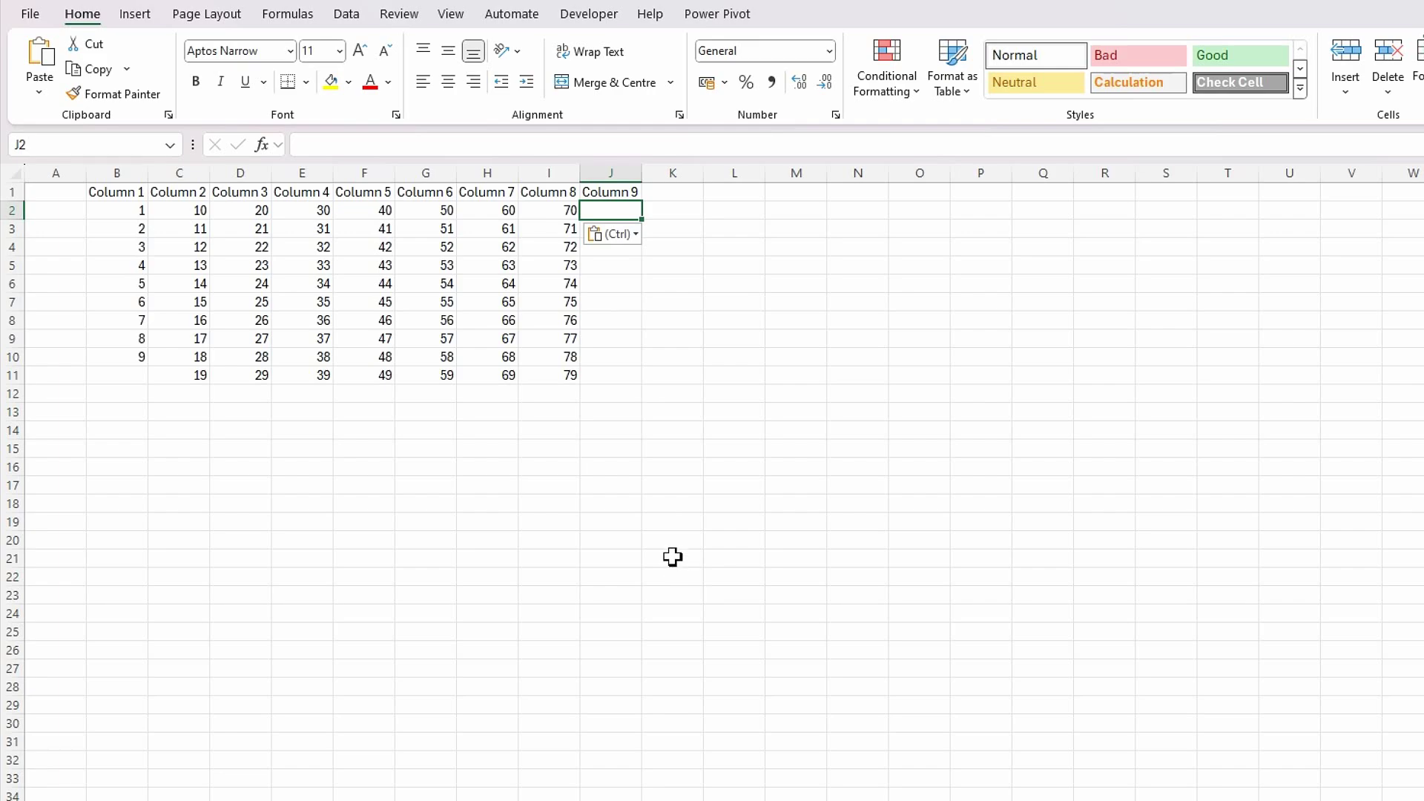
pyautogui.write('=seq')
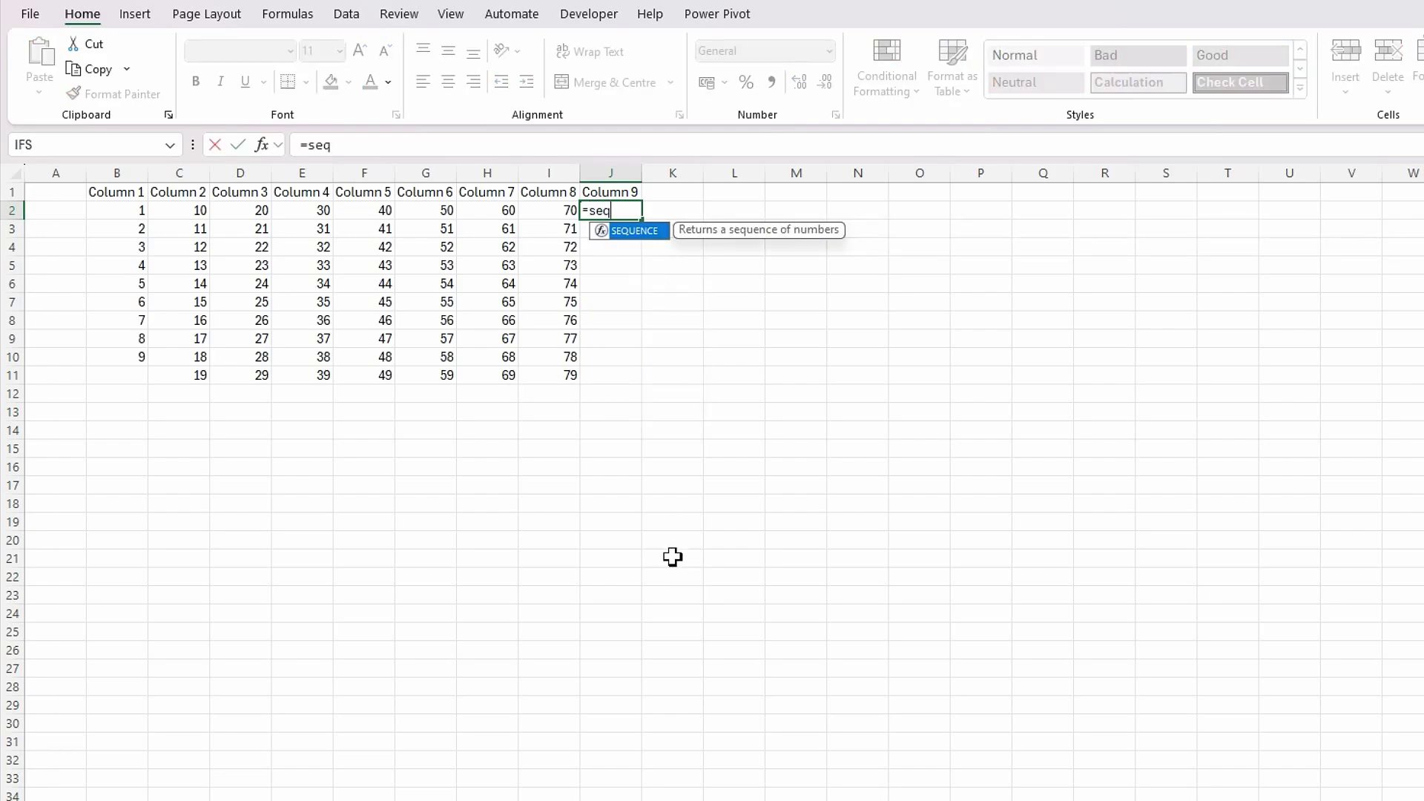
pyautogui.press('Tab')
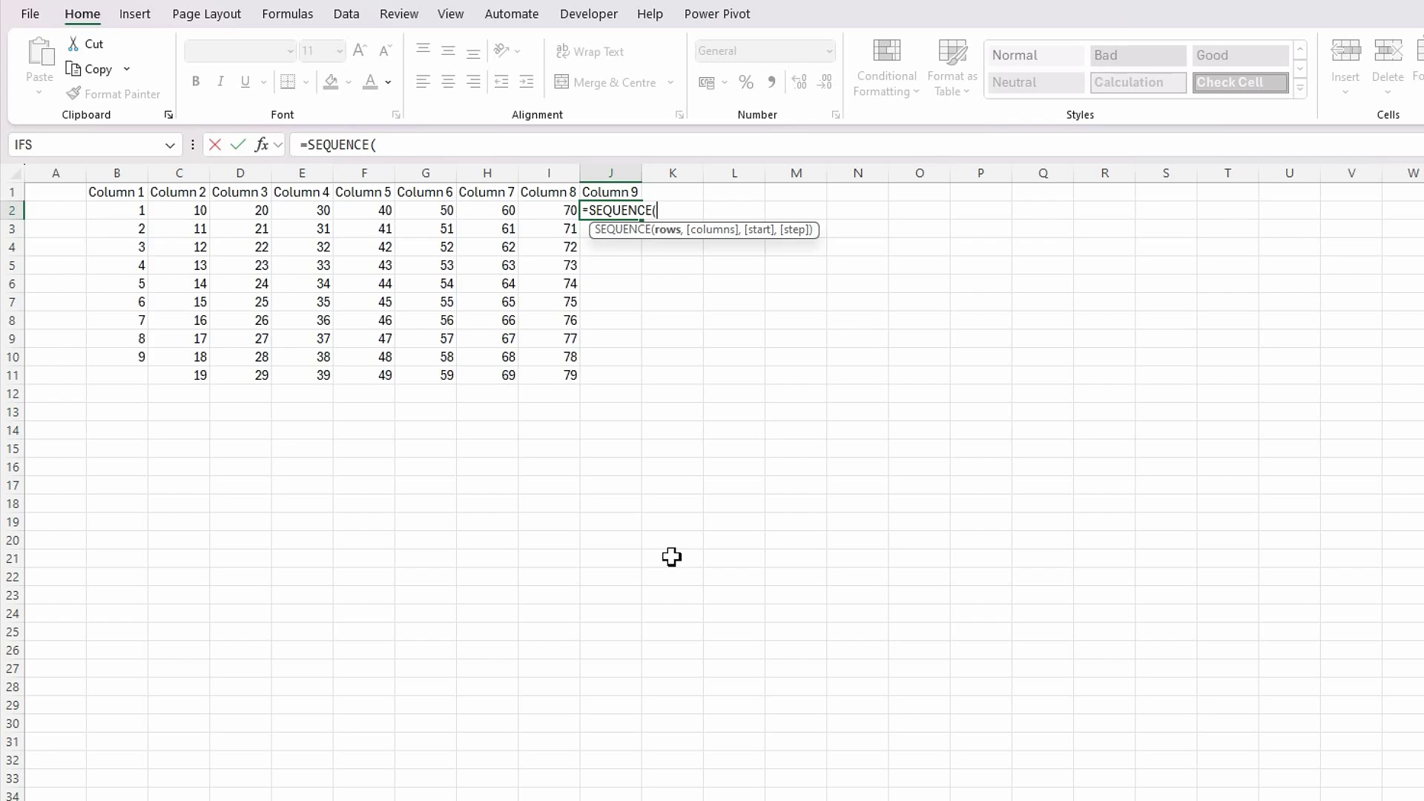
pyautogui.write('11,,')
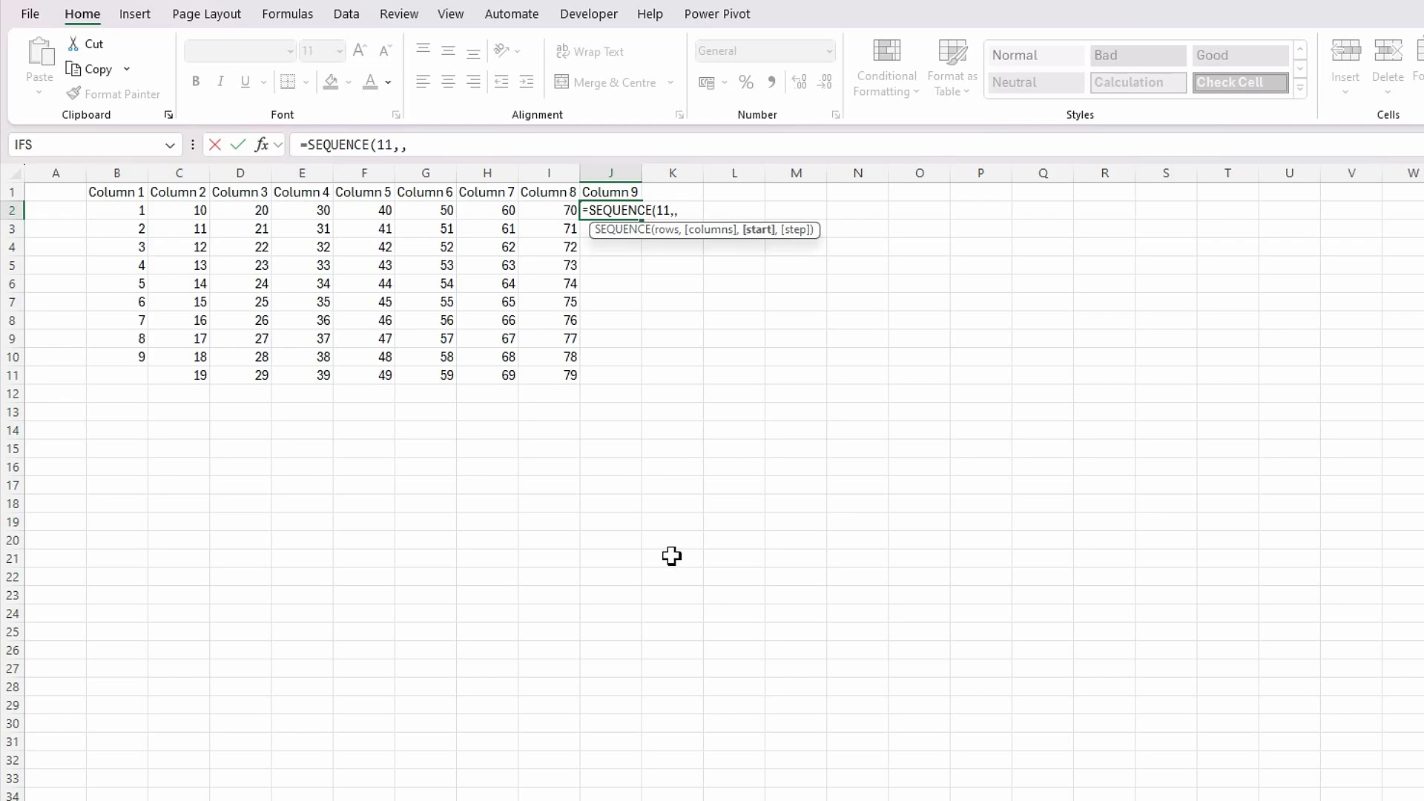
pyautogui.write('80)')
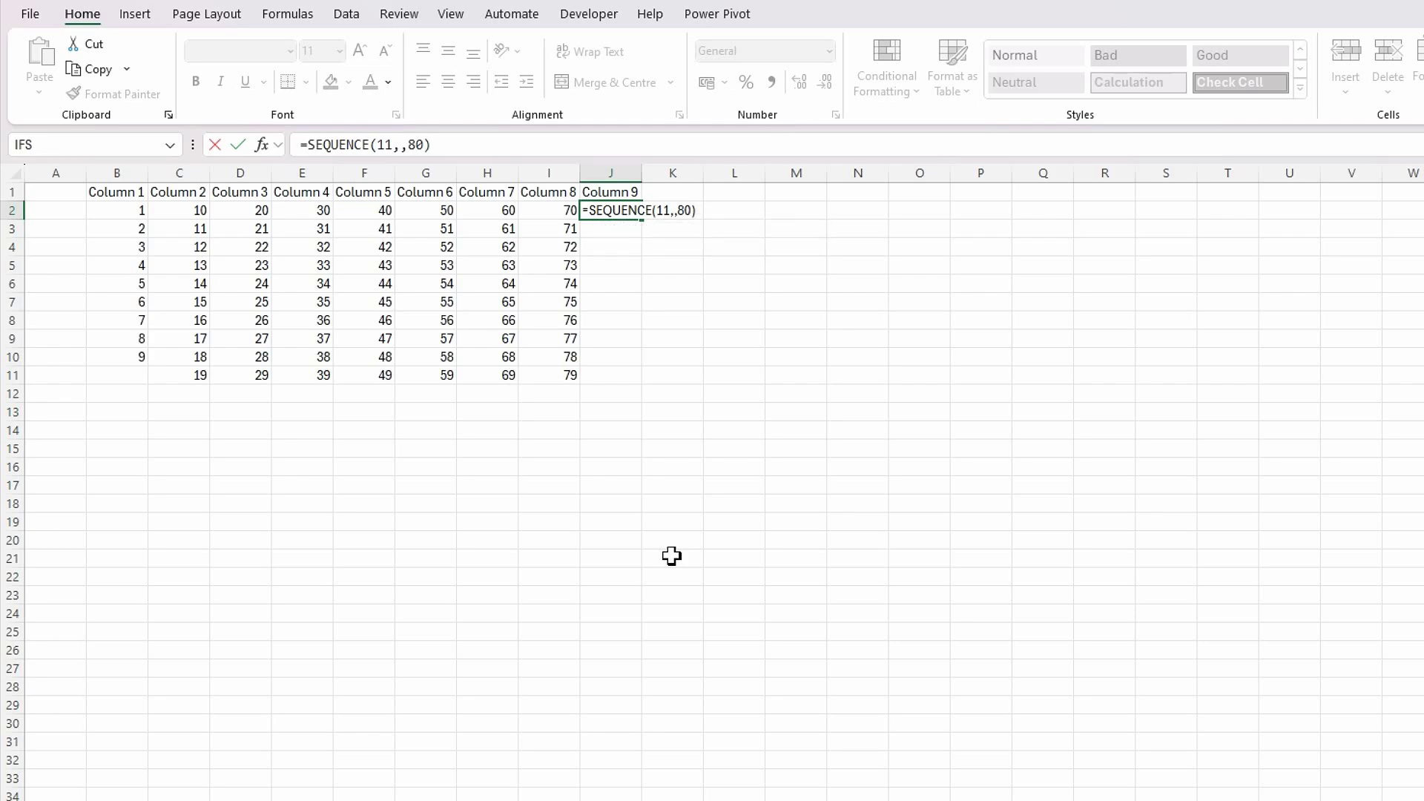
pyautogui.press('Return')
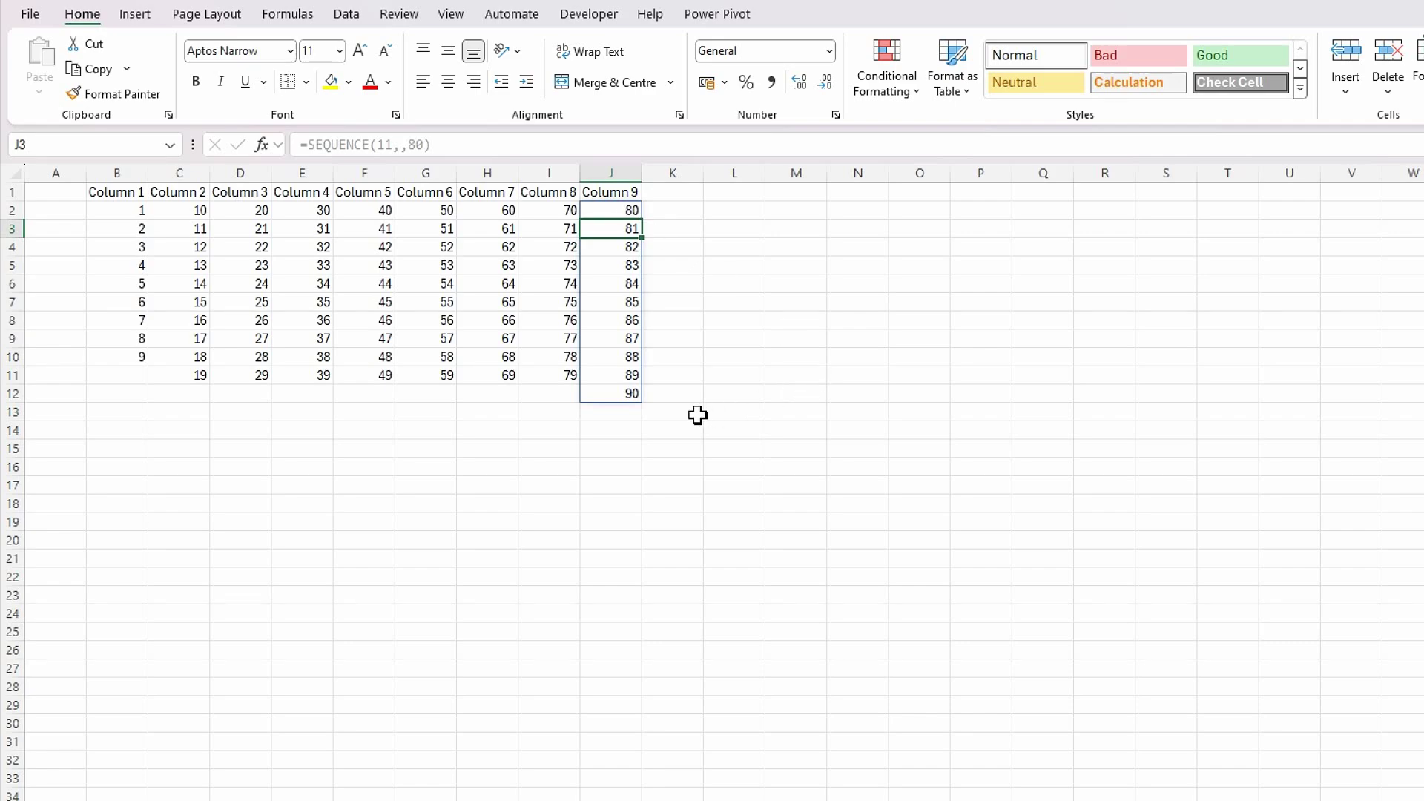
pyautogui.click(465, 485)
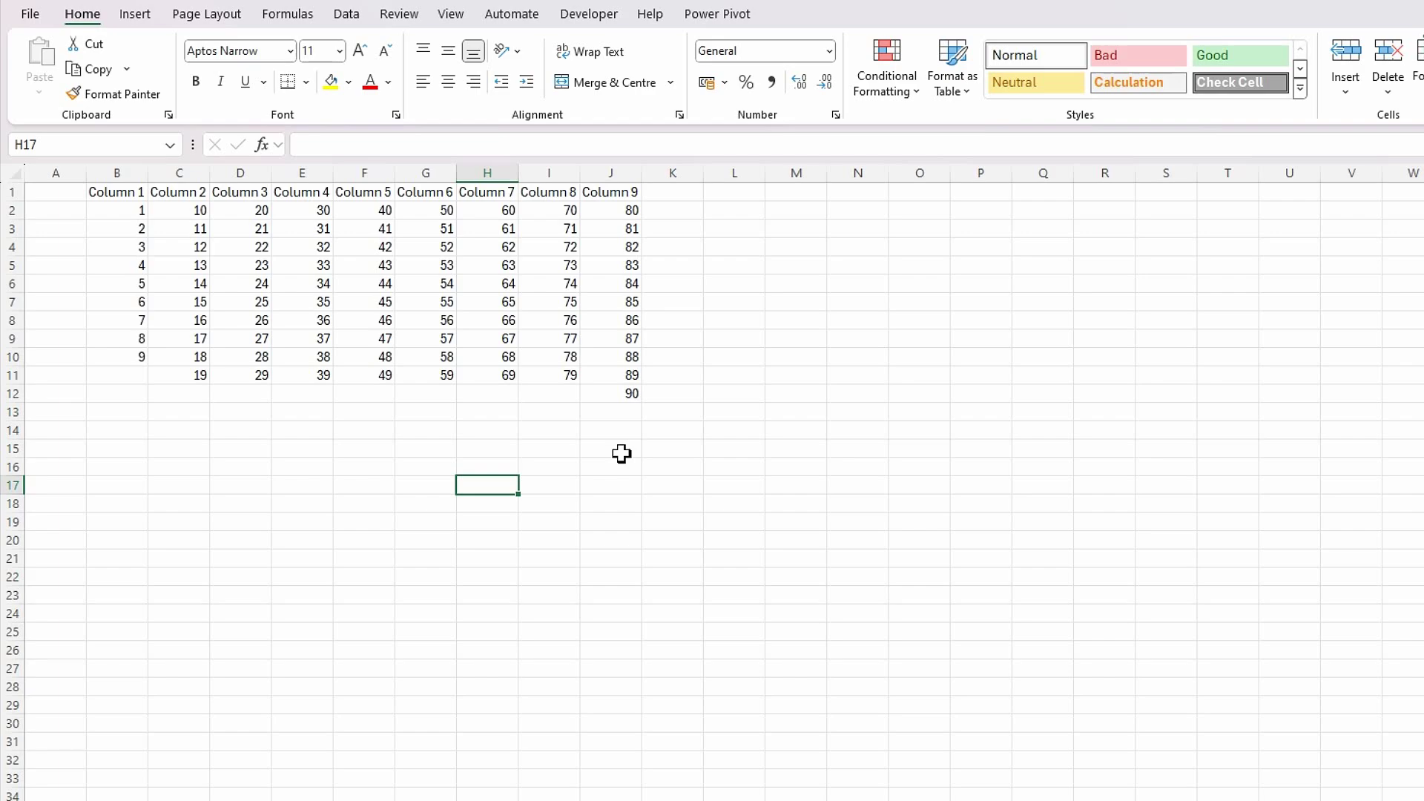
# - Copy the Column 1 to Column 9 headings from B1:J1 into N1:V1
pyautogui.click(846, 234)
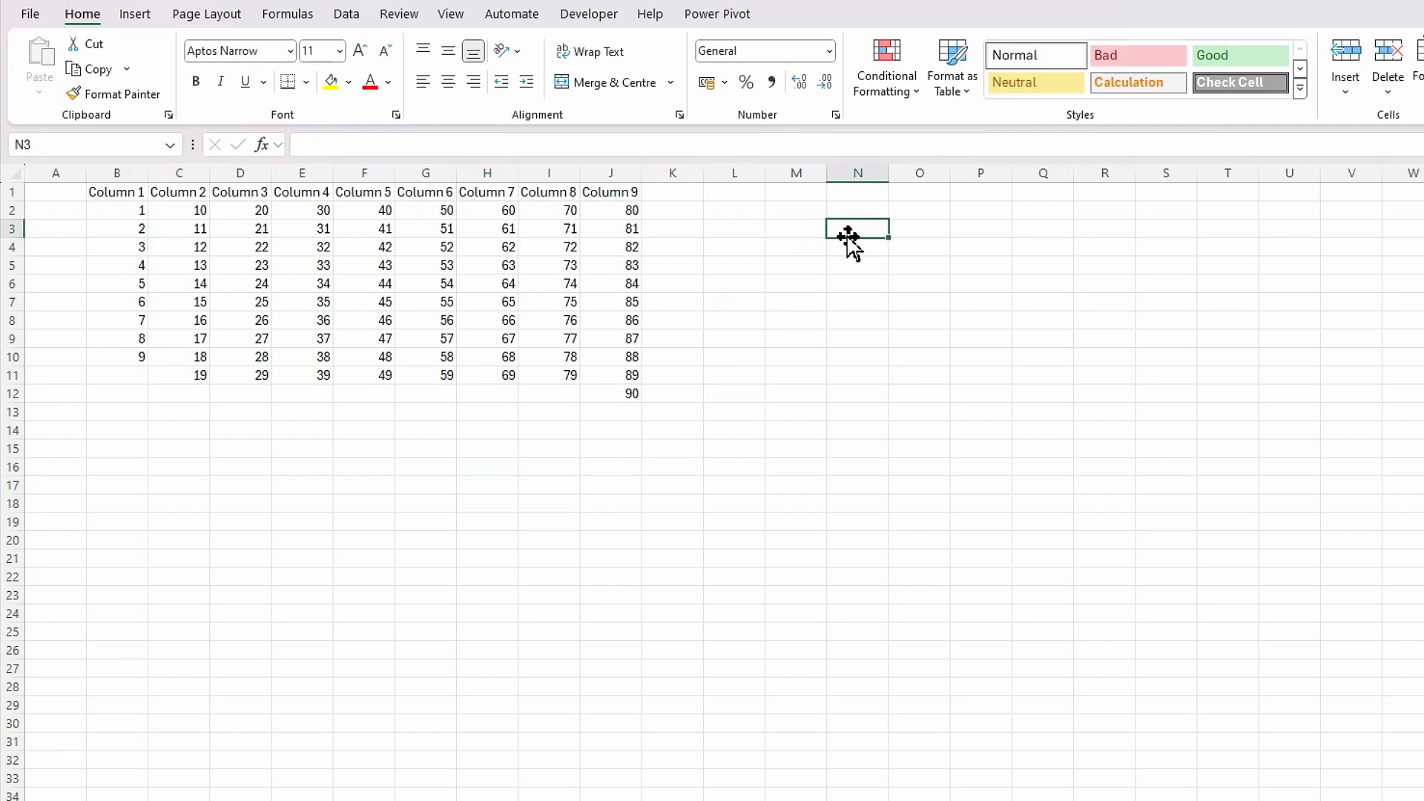
pyautogui.moveTo(121, 195); pyautogui.dragTo(610, 194)
pyautogui.hotkey('ctrl', 'c')
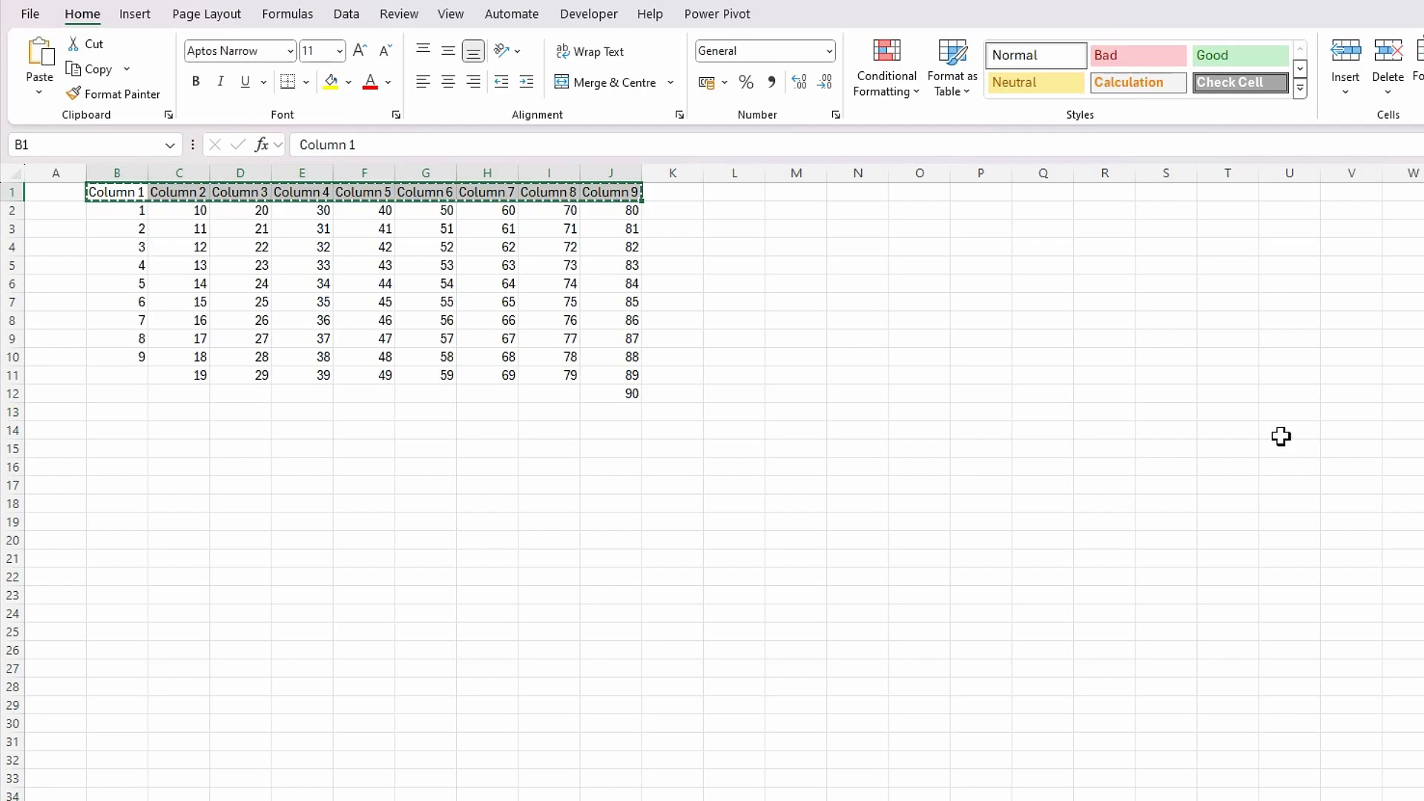
pyautogui.click(865, 194)
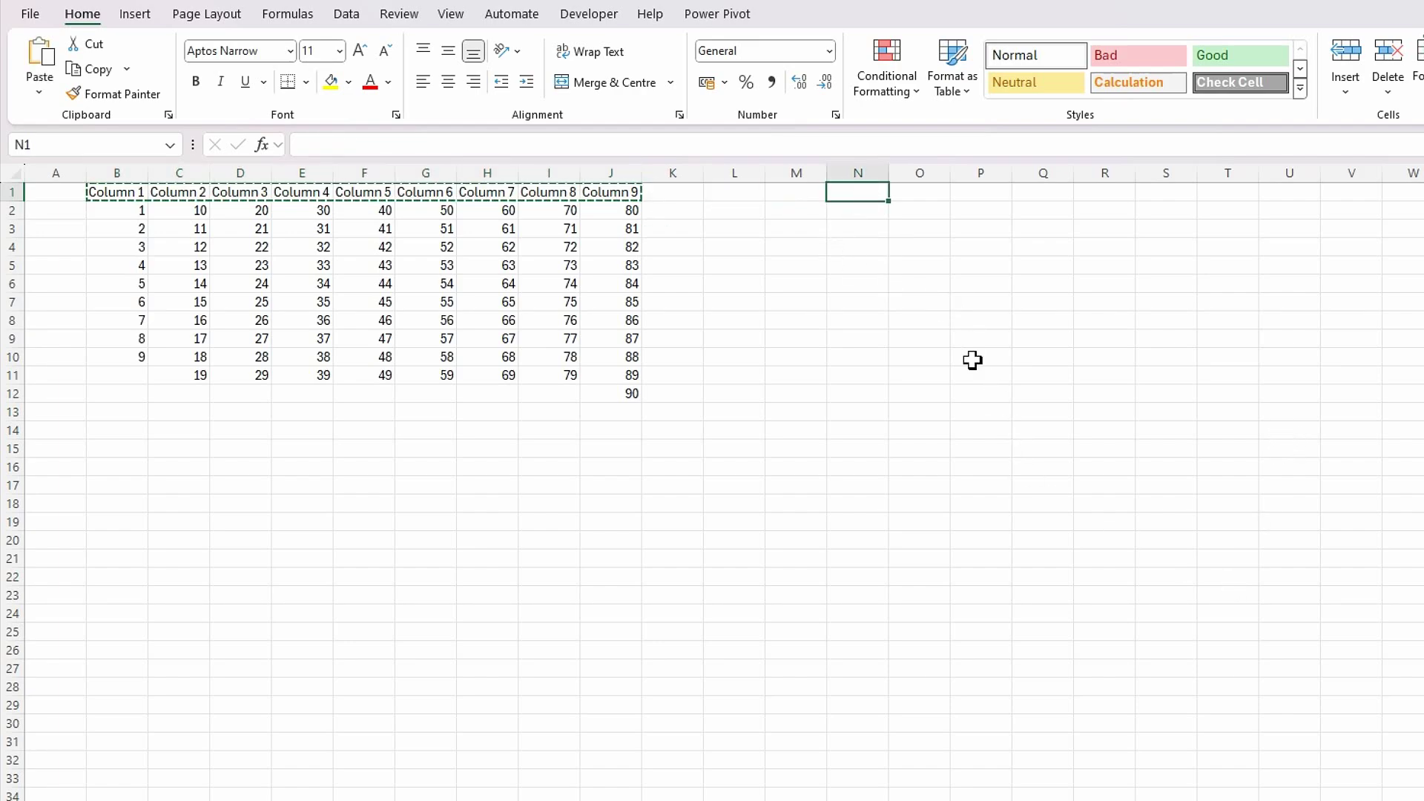
pyautogui.hotkey('ctrl', 'v')
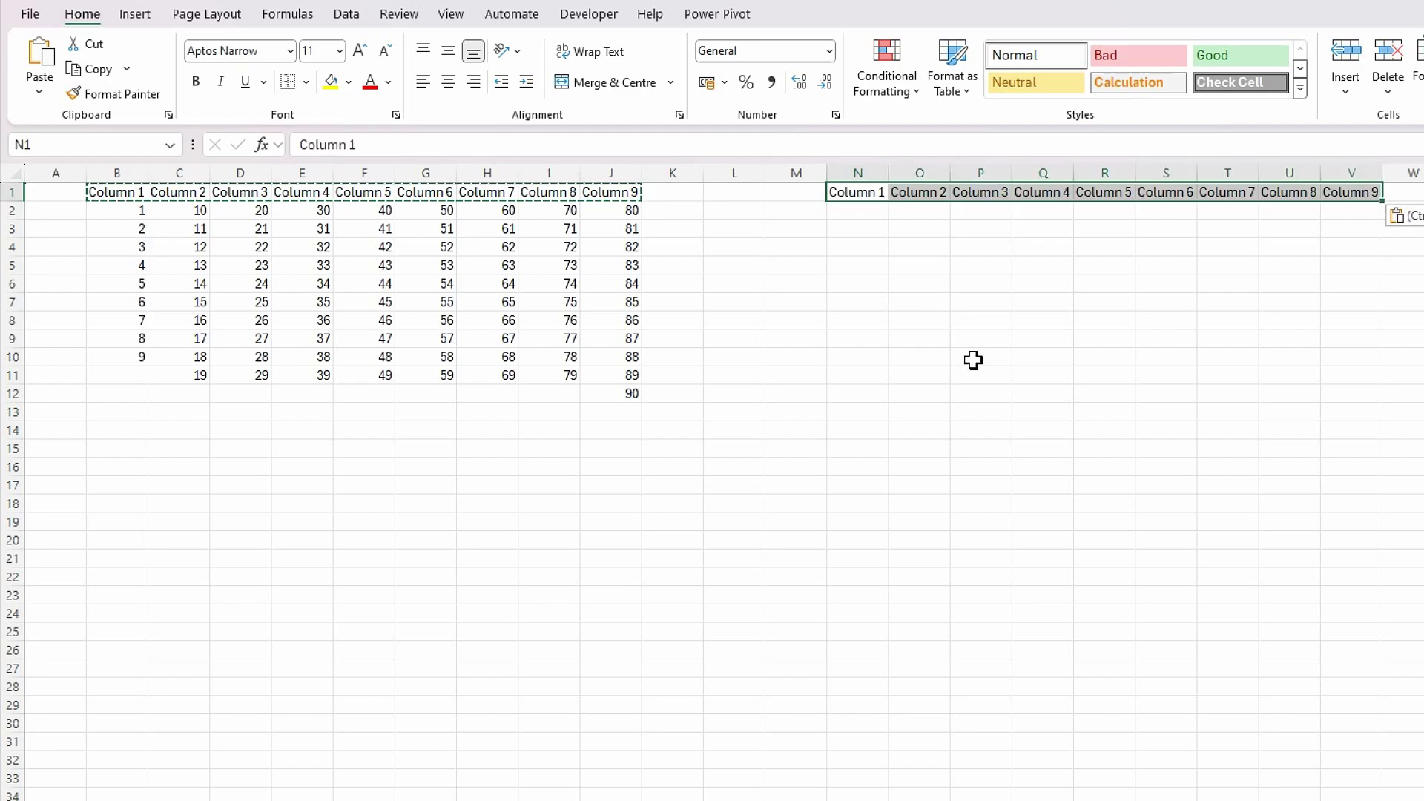
pyautogui.click(837, 412)
# - Begin a SORTBY formula in N2 with the absolute spill reference $B$2# as the array to sort
pyautogui.click(868, 210)
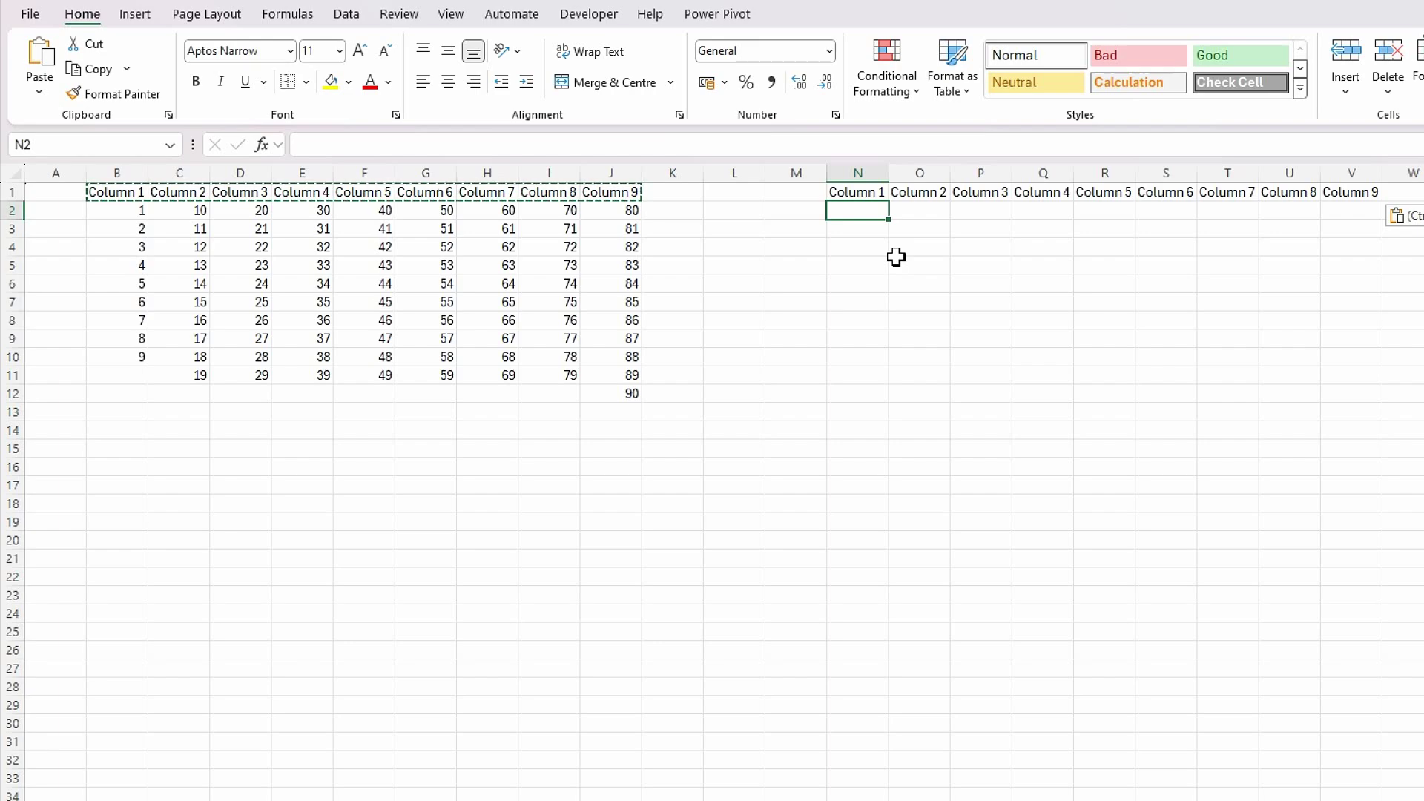
pyautogui.press('Escape')
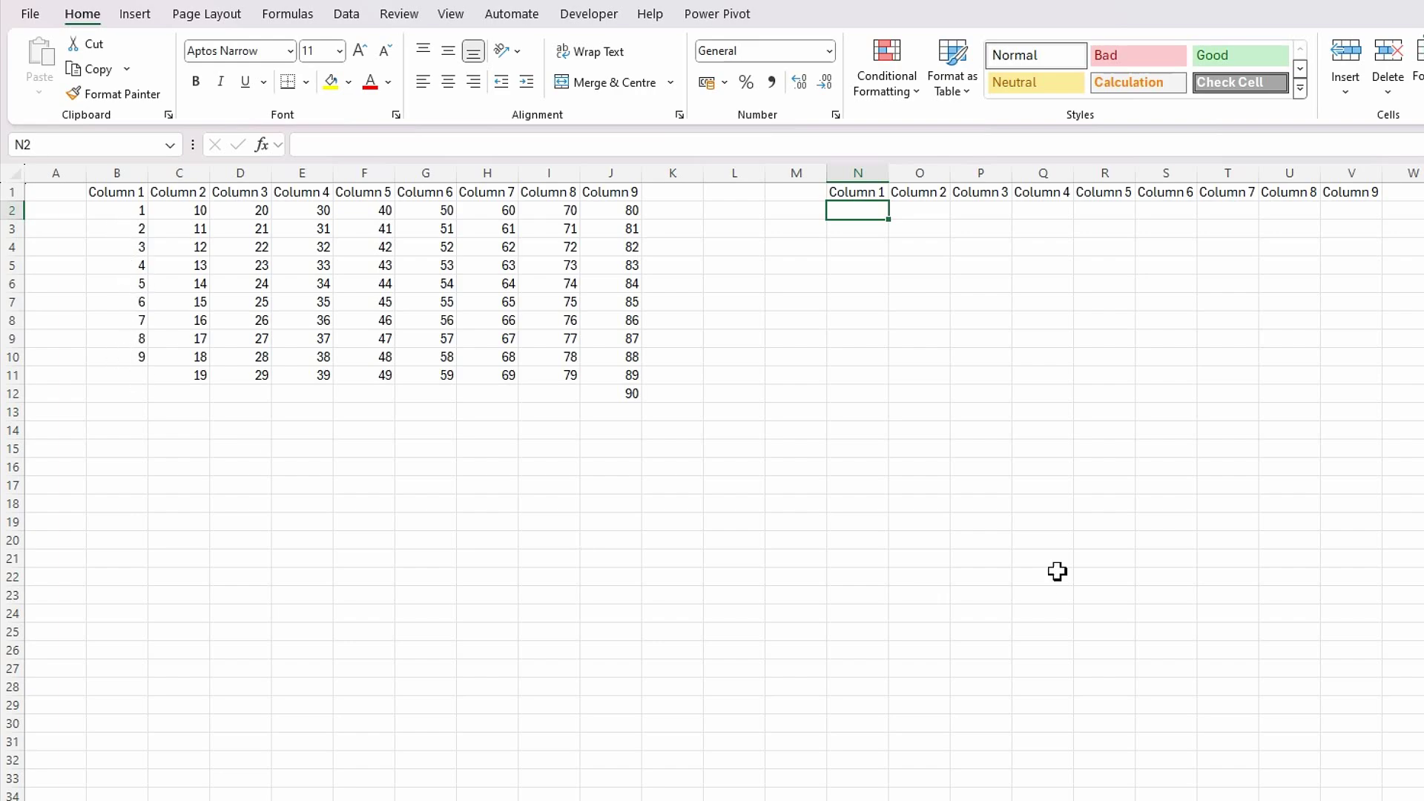
pyautogui.write('=sortn')
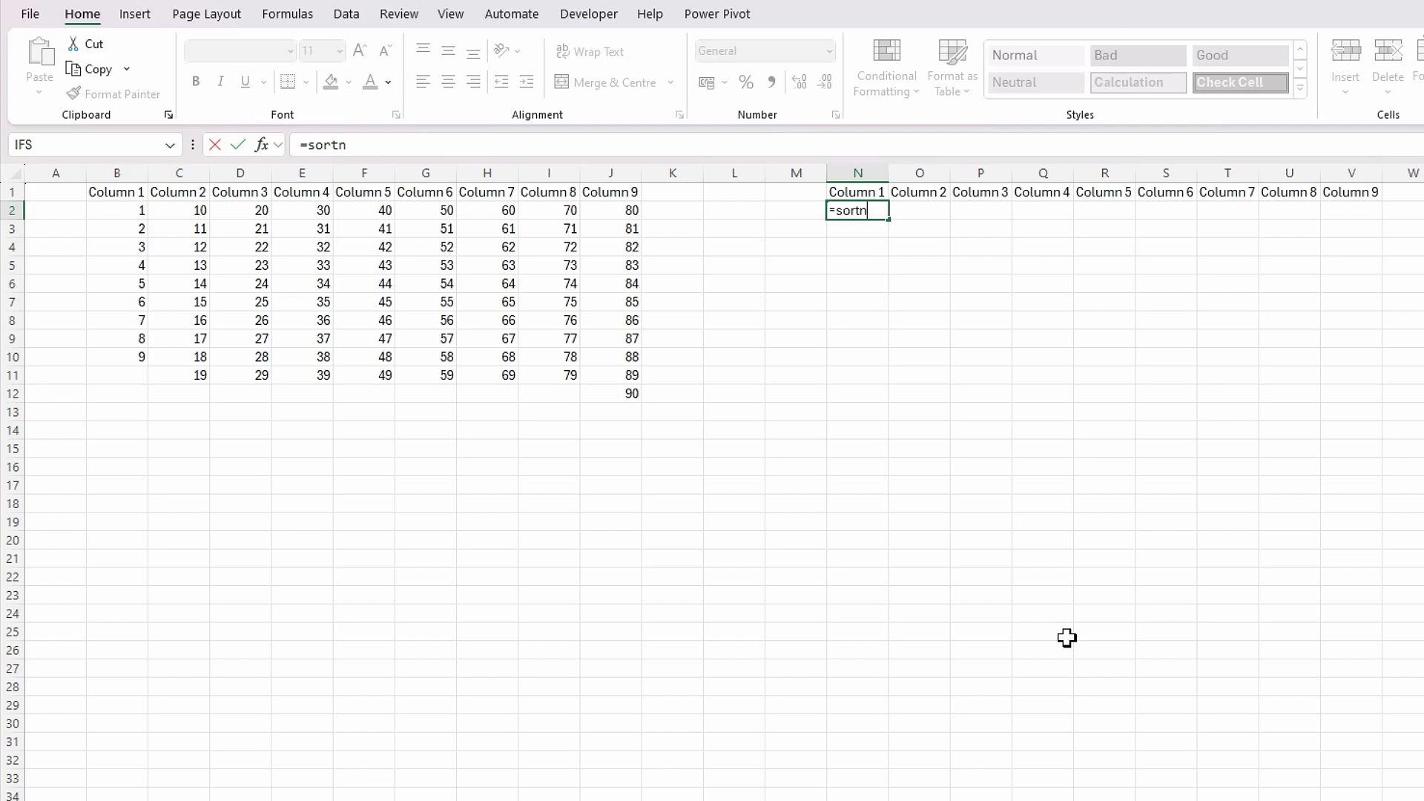
pyautogui.press('BackSpace')
pyautogui.write('b')
pyautogui.press('Tab')
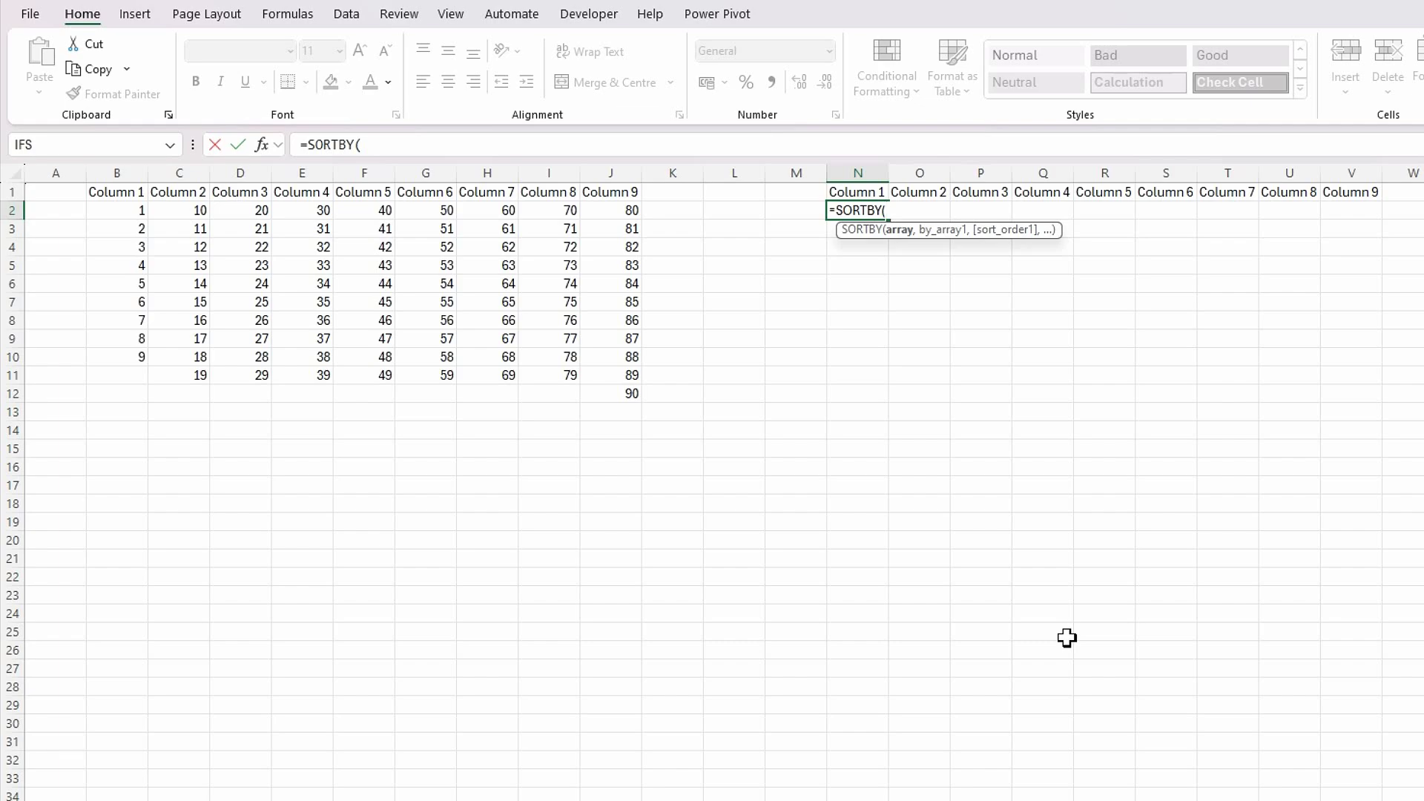
pyautogui.click(109, 214)
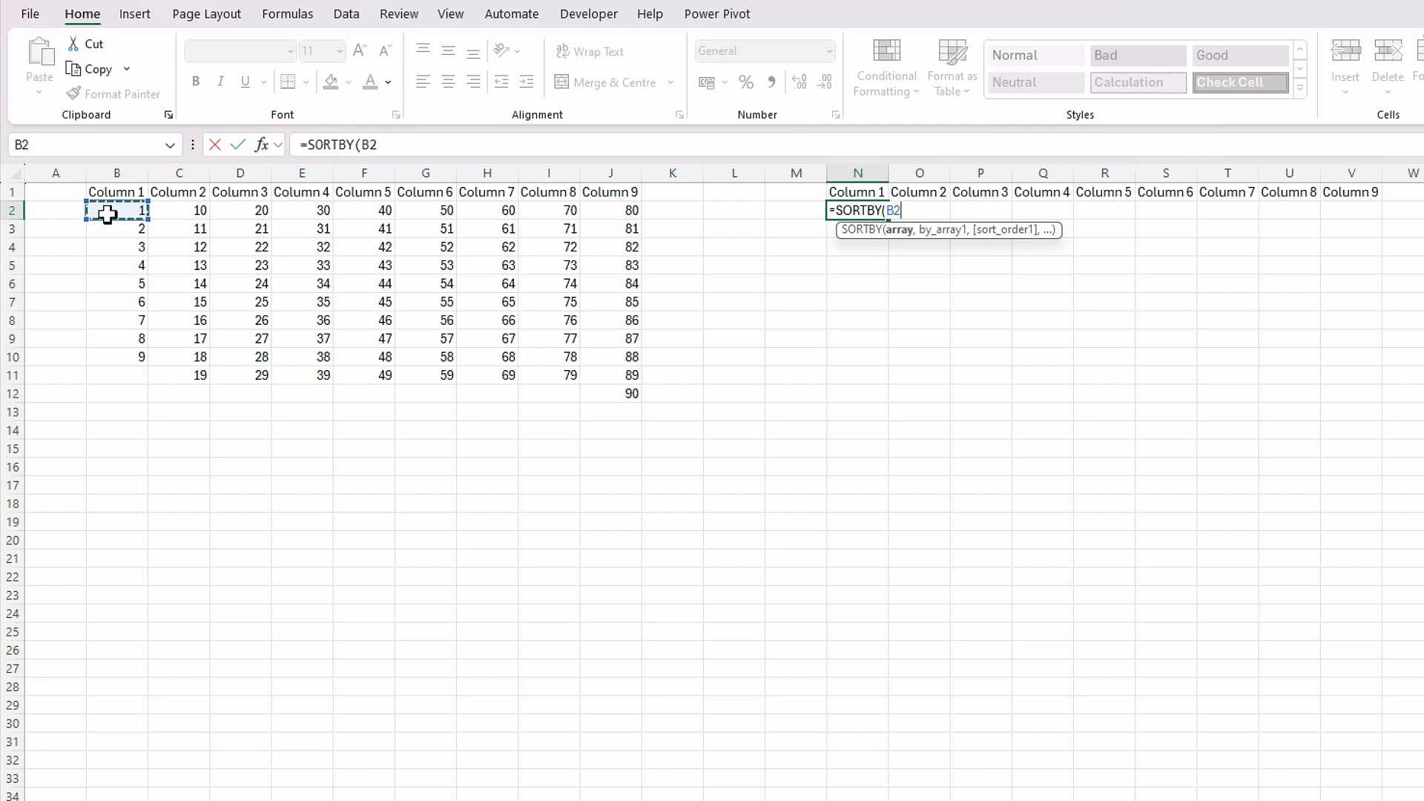
pyautogui.press('F4')
pyautogui.write('#')
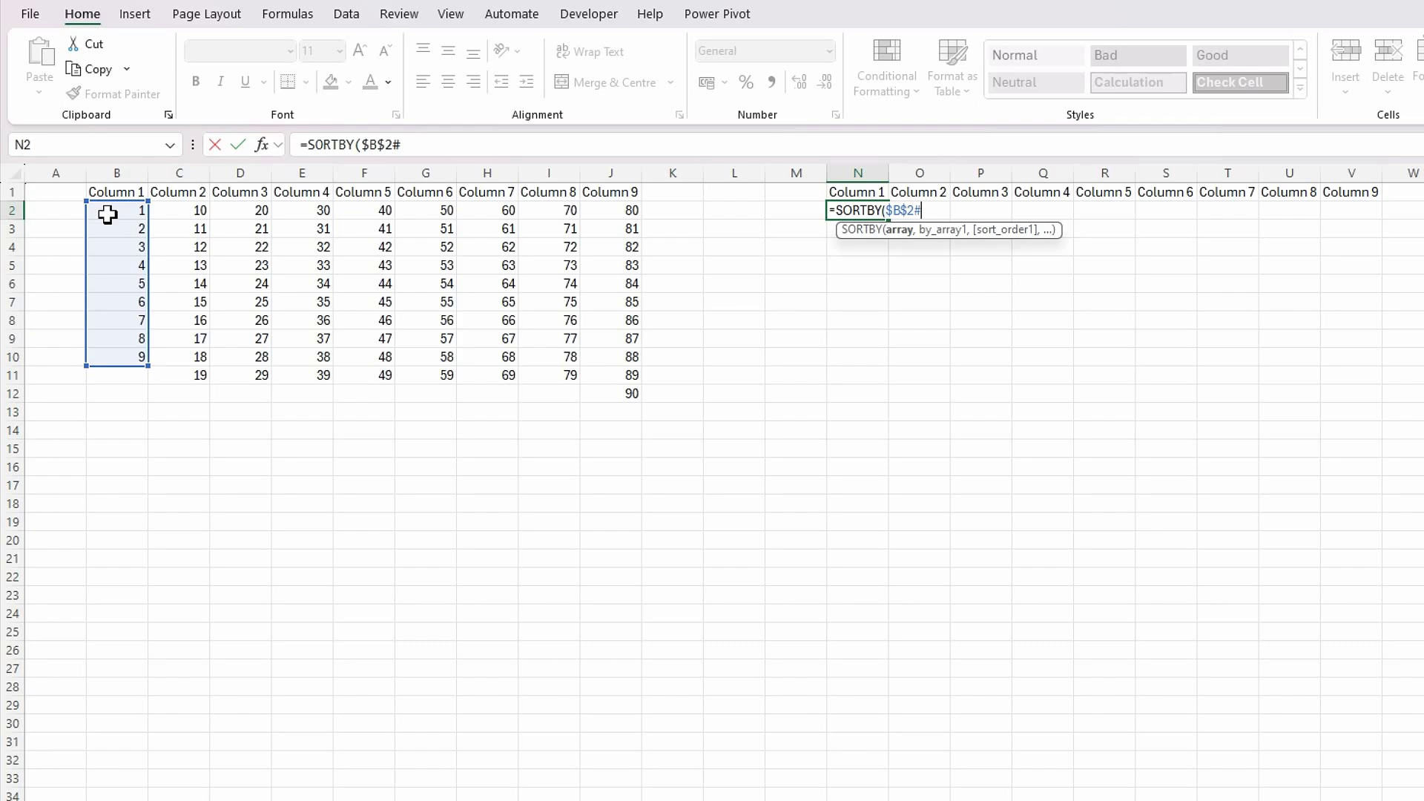
pyautogui.write(',')
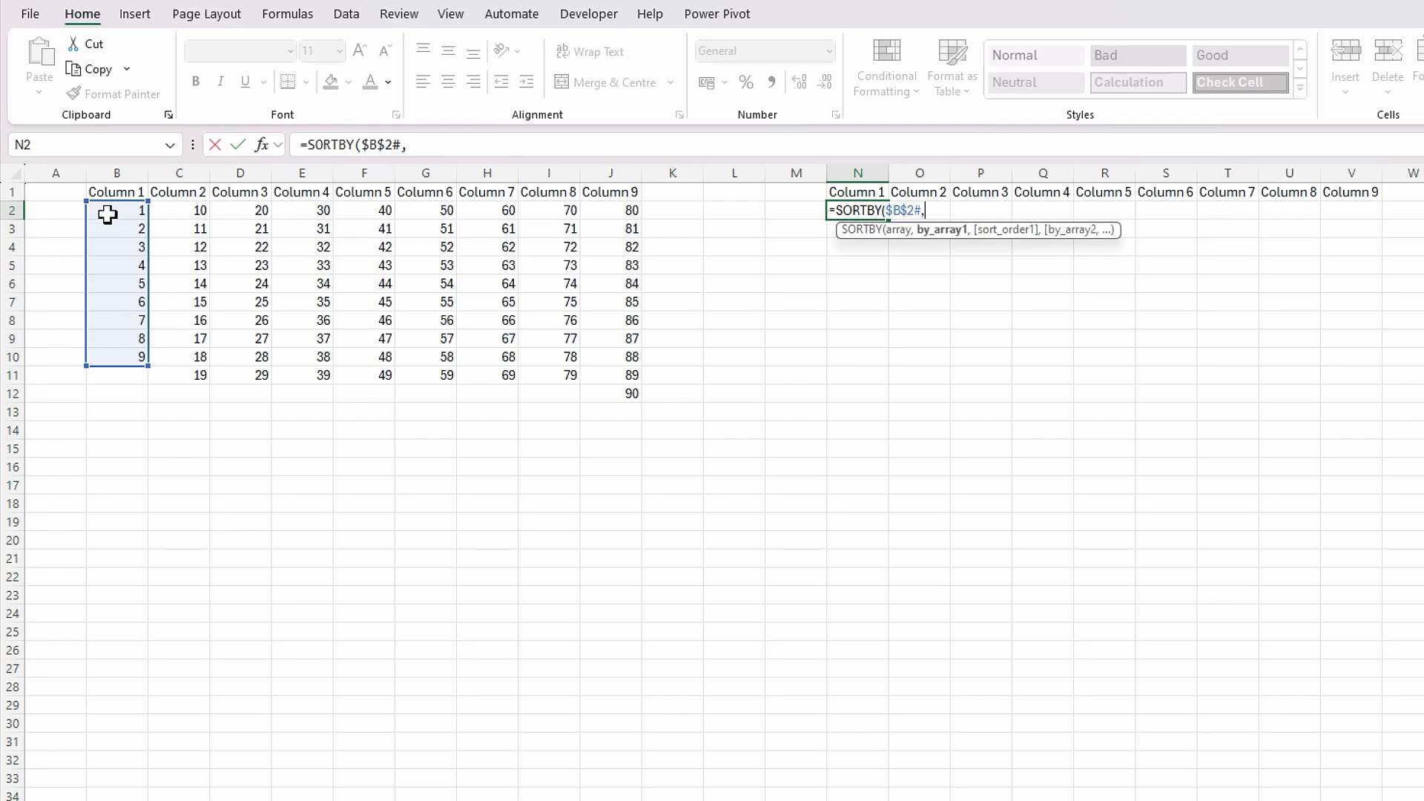
# - Complete the N2 formula with RANDARRAY(ROWS($B$2#)) as the sort-by array, shuffling the Column 1 numbers
pyautogui.write('rand')
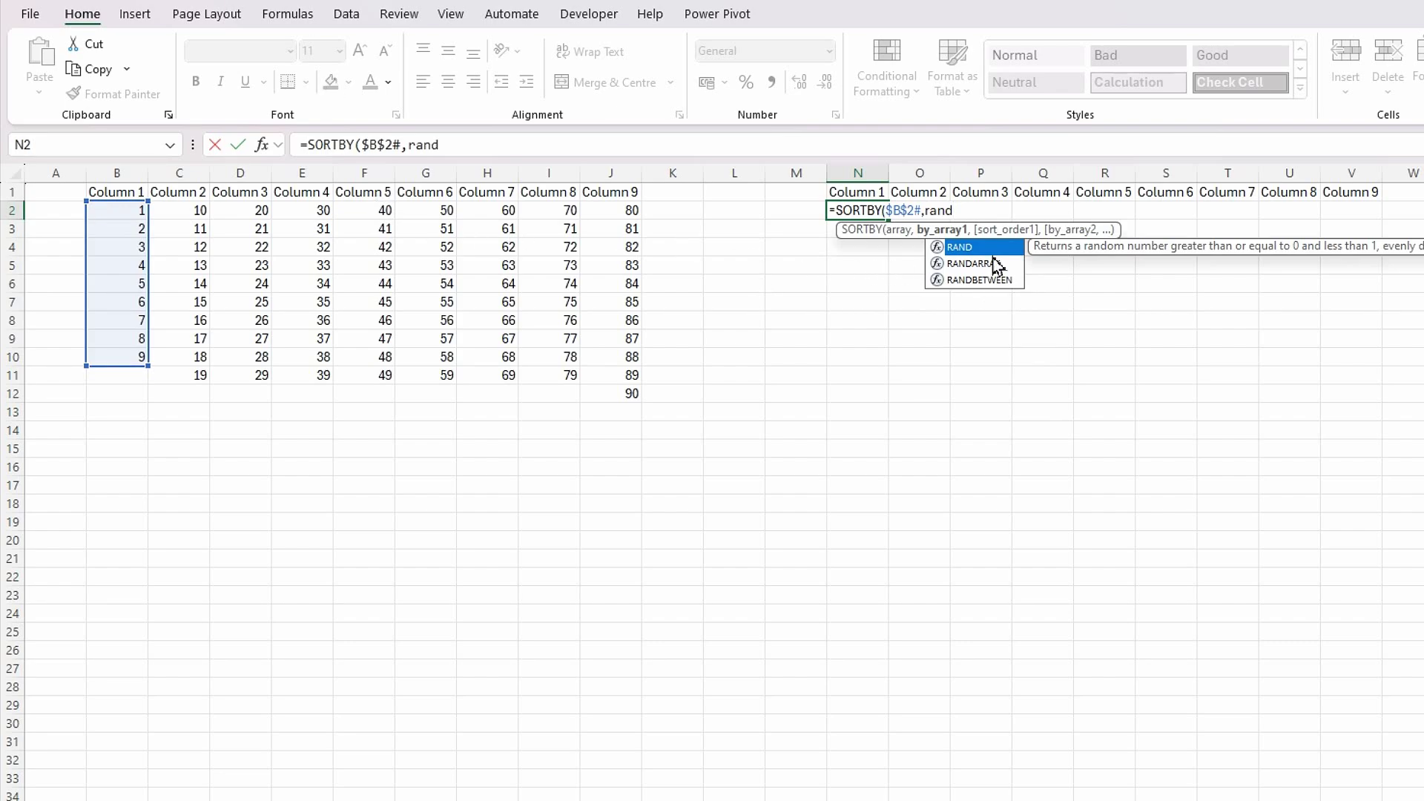
pyautogui.doubleClick(985, 264)
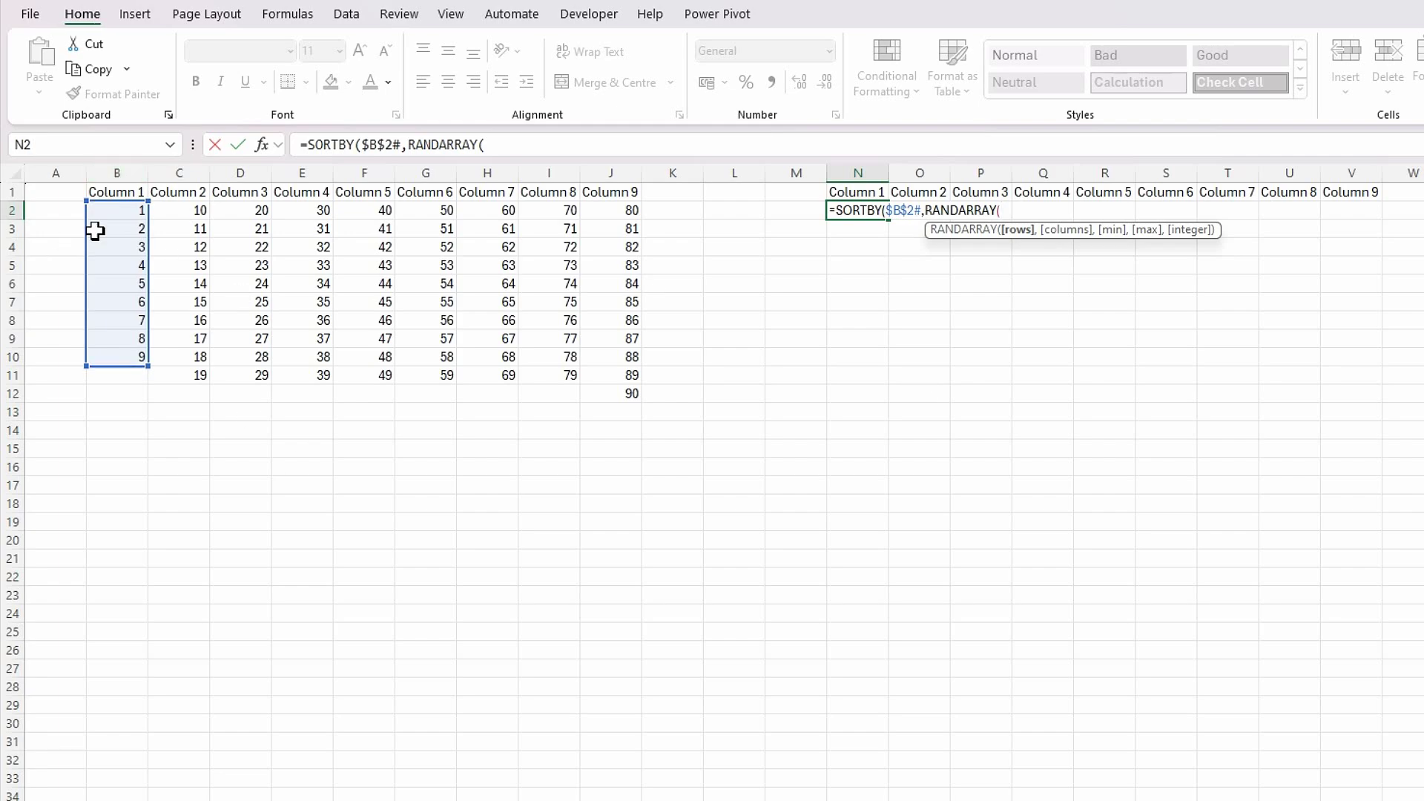
pyautogui.write('rows')
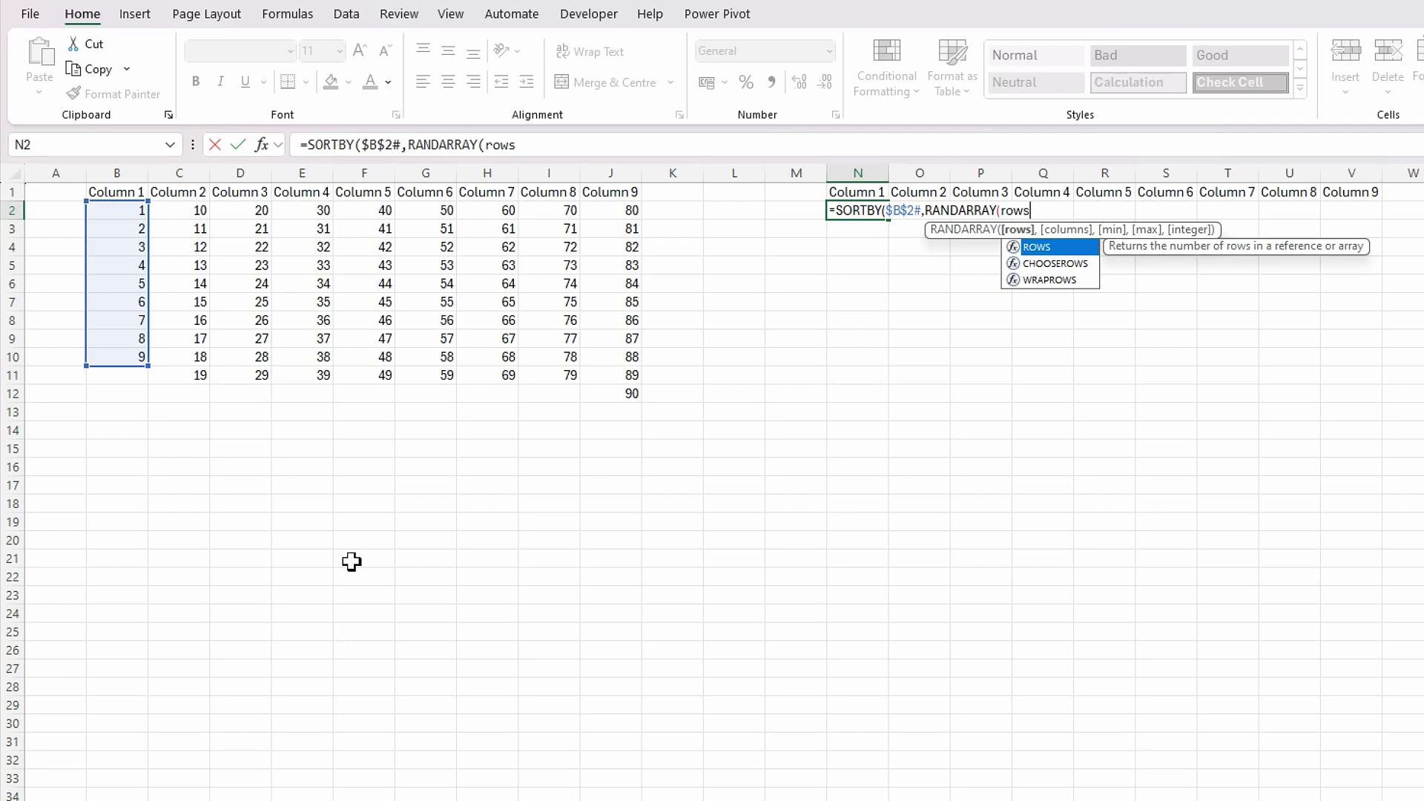
pyautogui.write('(')
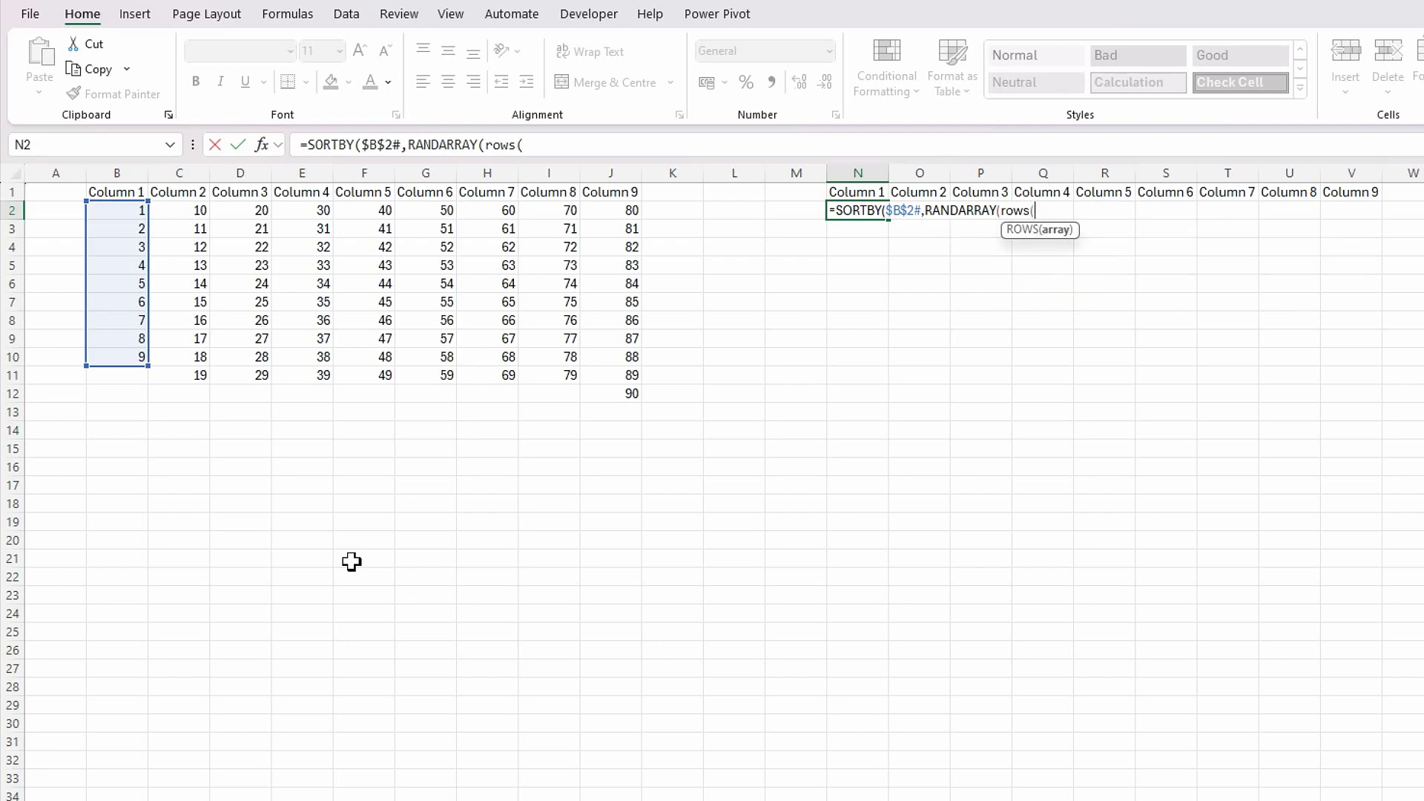
pyautogui.click(126, 210)
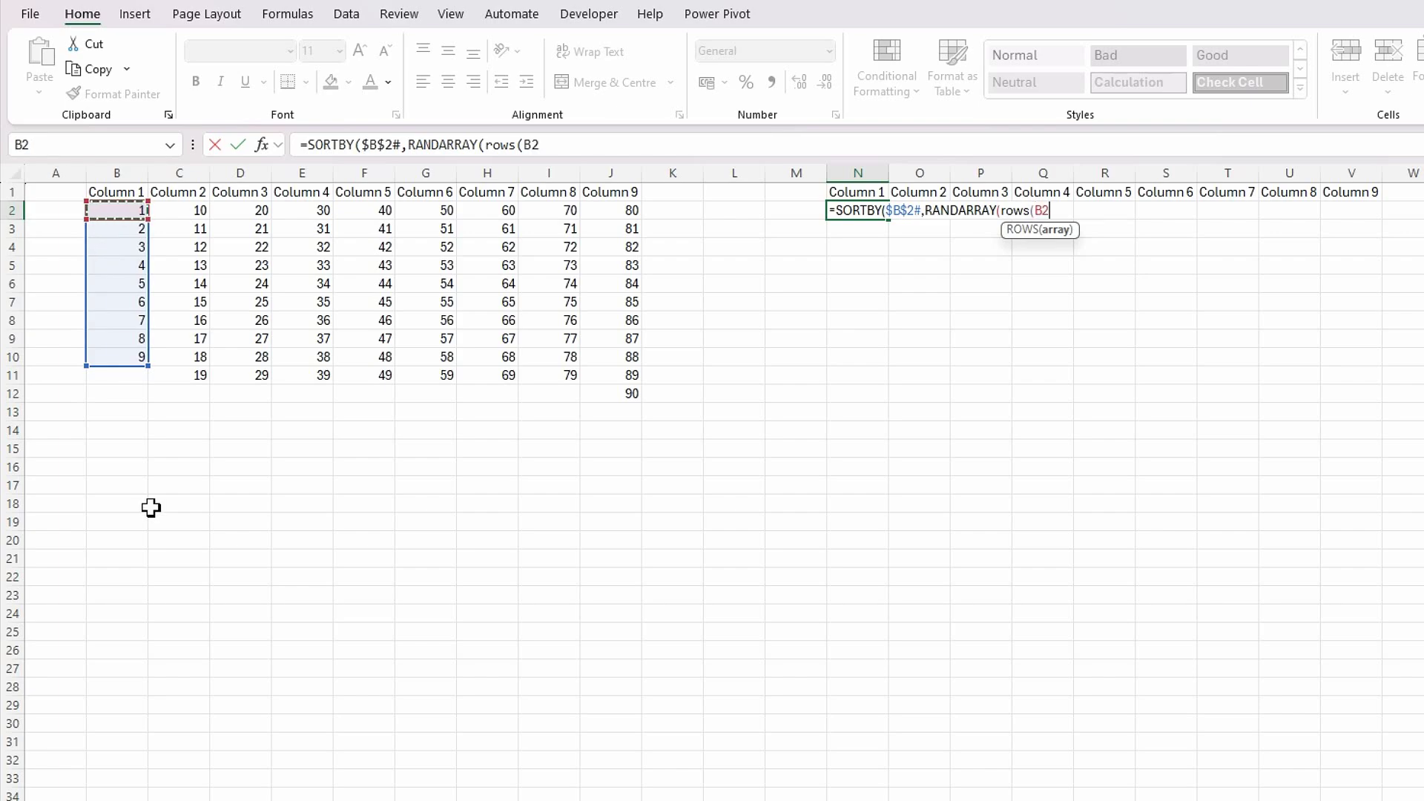
pyautogui.press('F4')
pyautogui.write('#')
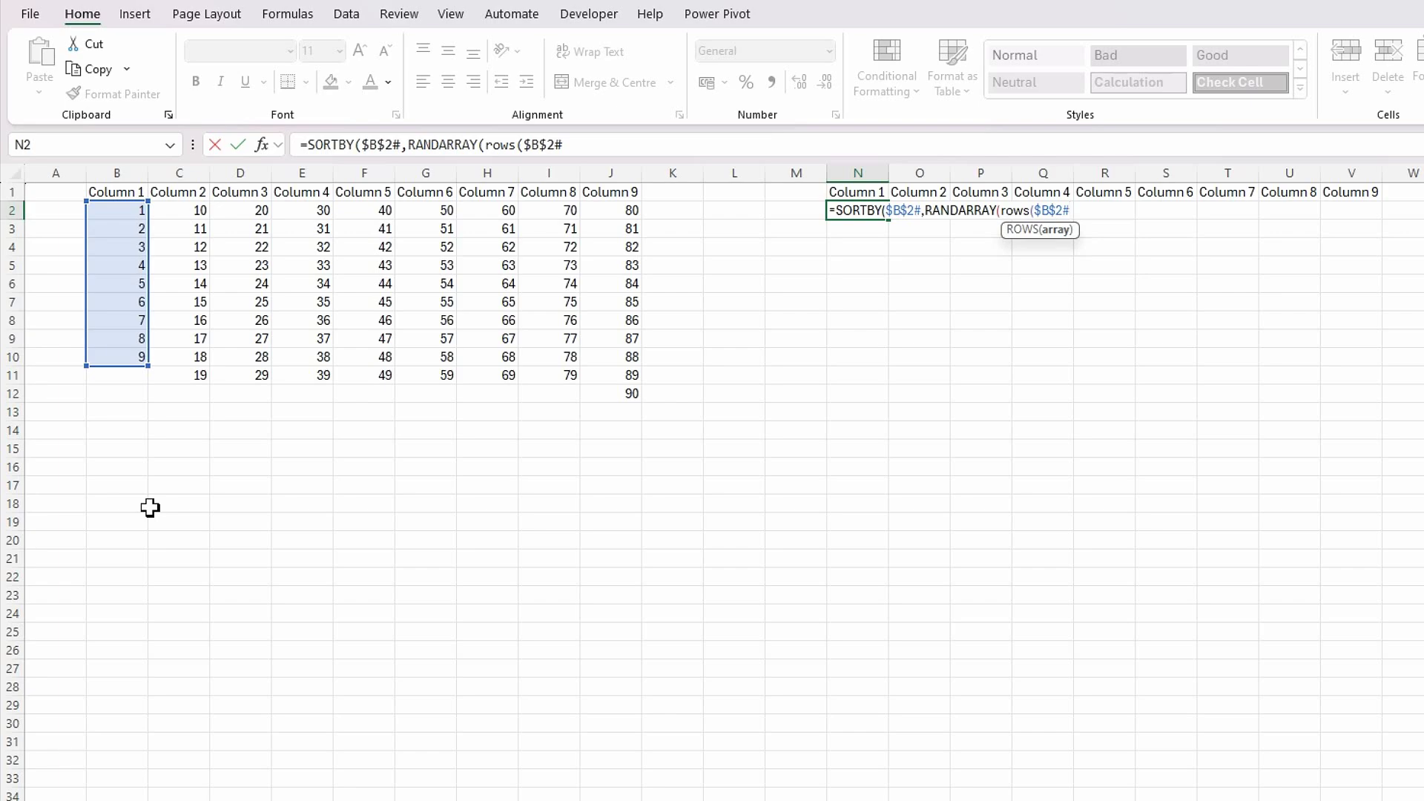
pyautogui.write(')')
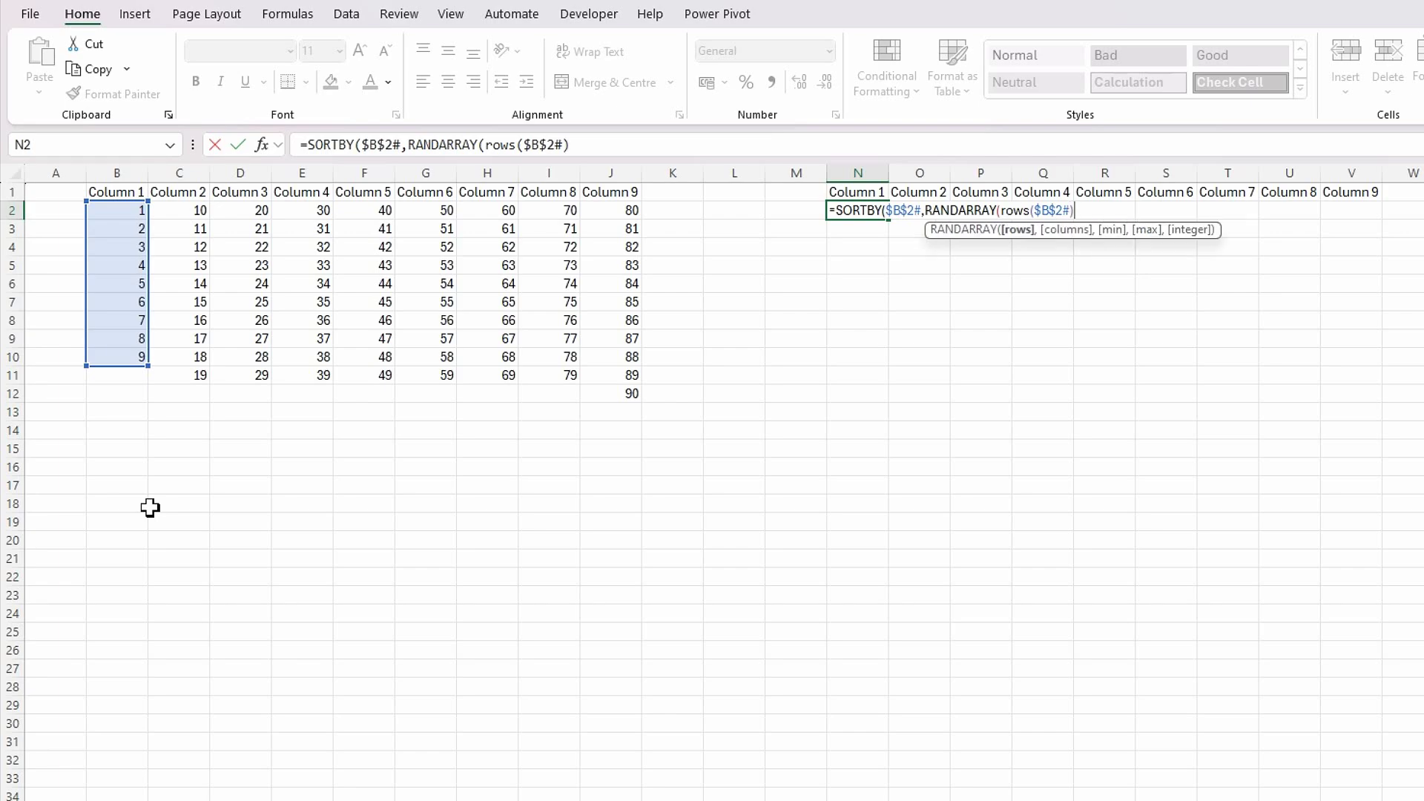
pyautogui.write(')')
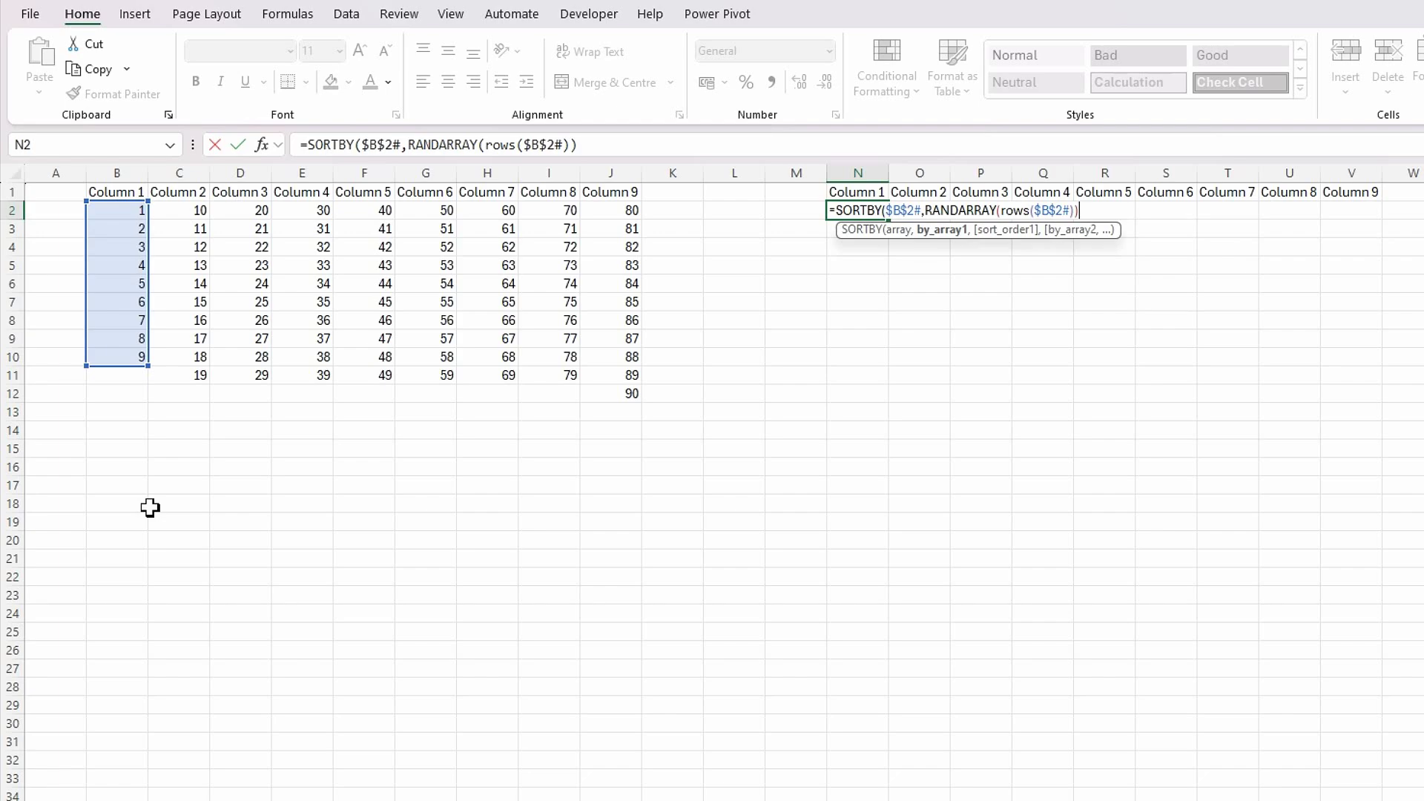
pyautogui.write(')')
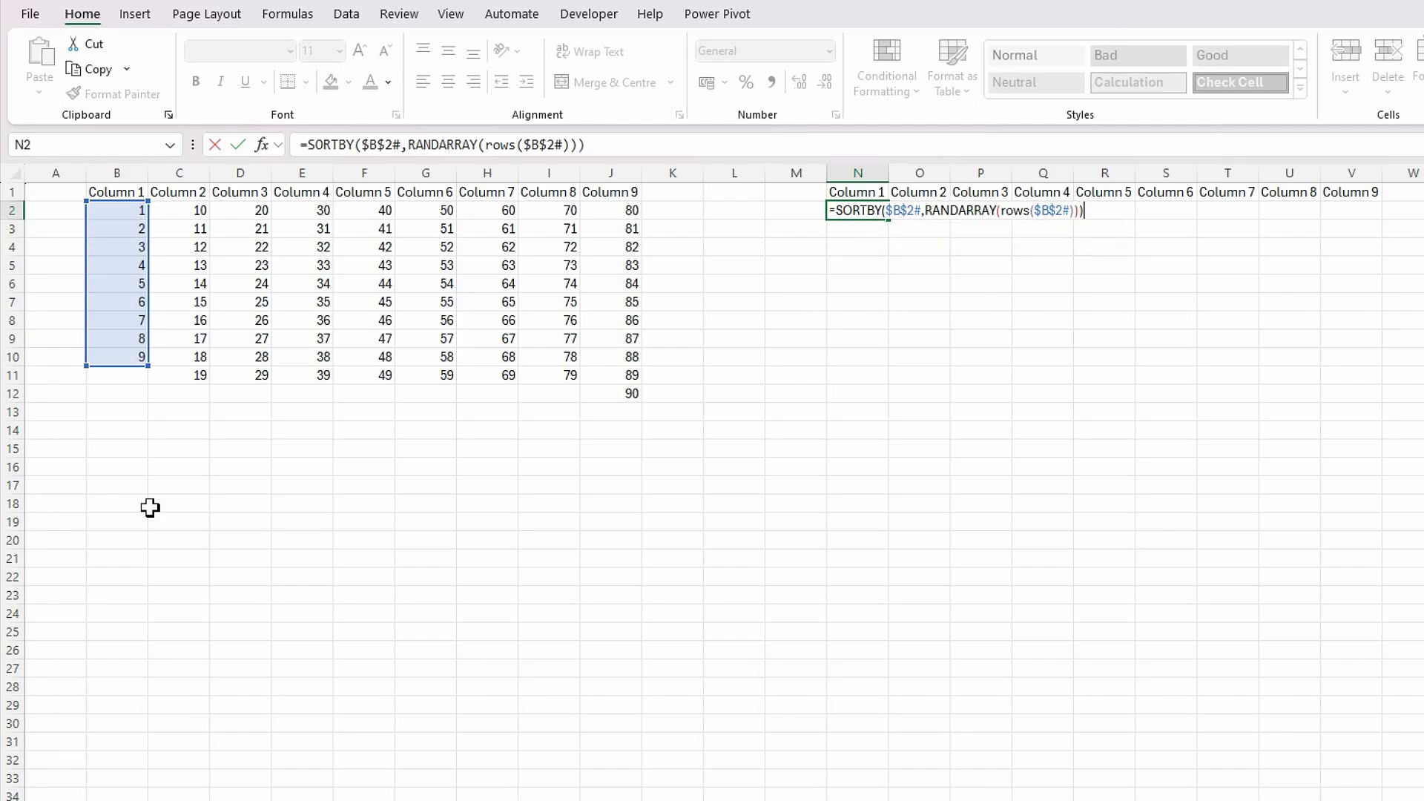
pyautogui.press('Return')
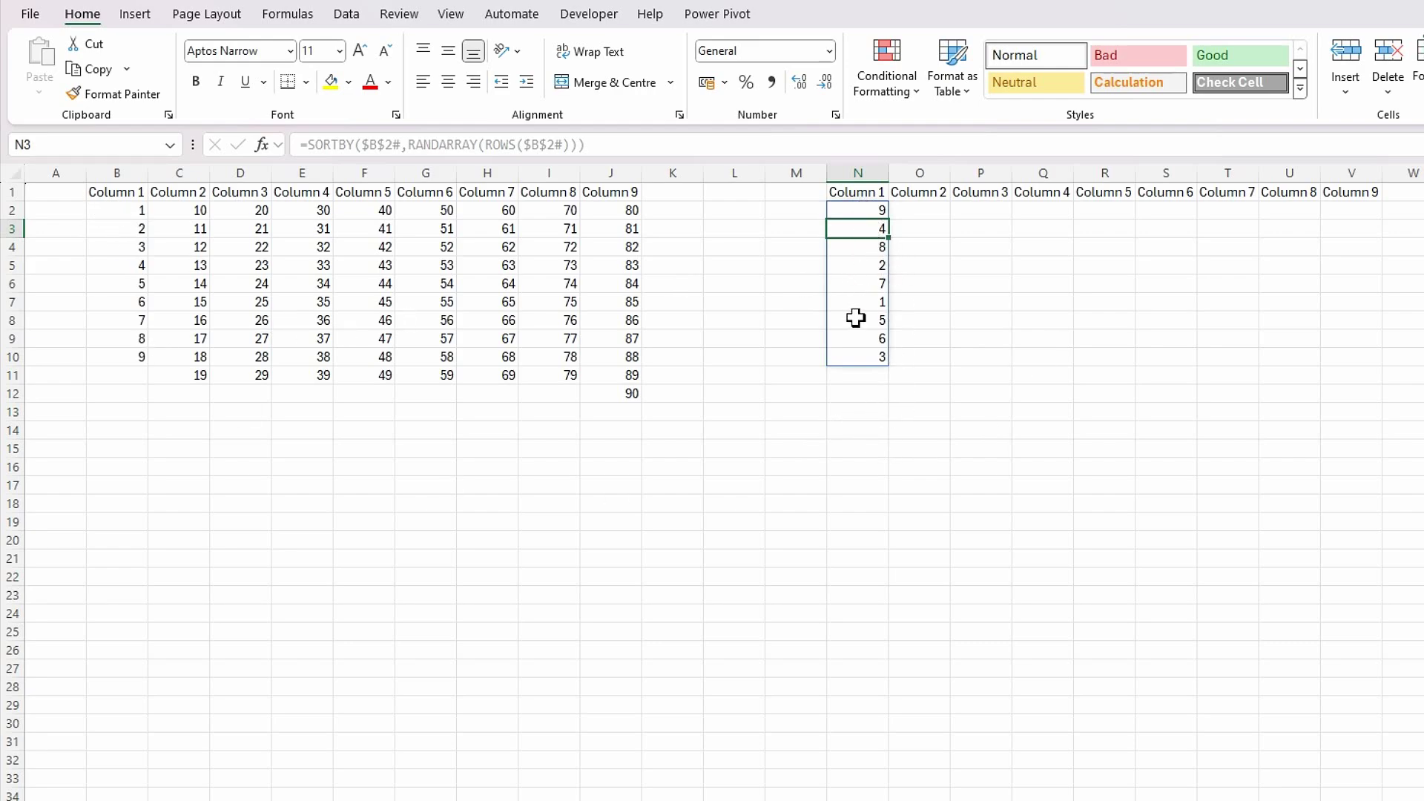
pyautogui.click(847, 424)
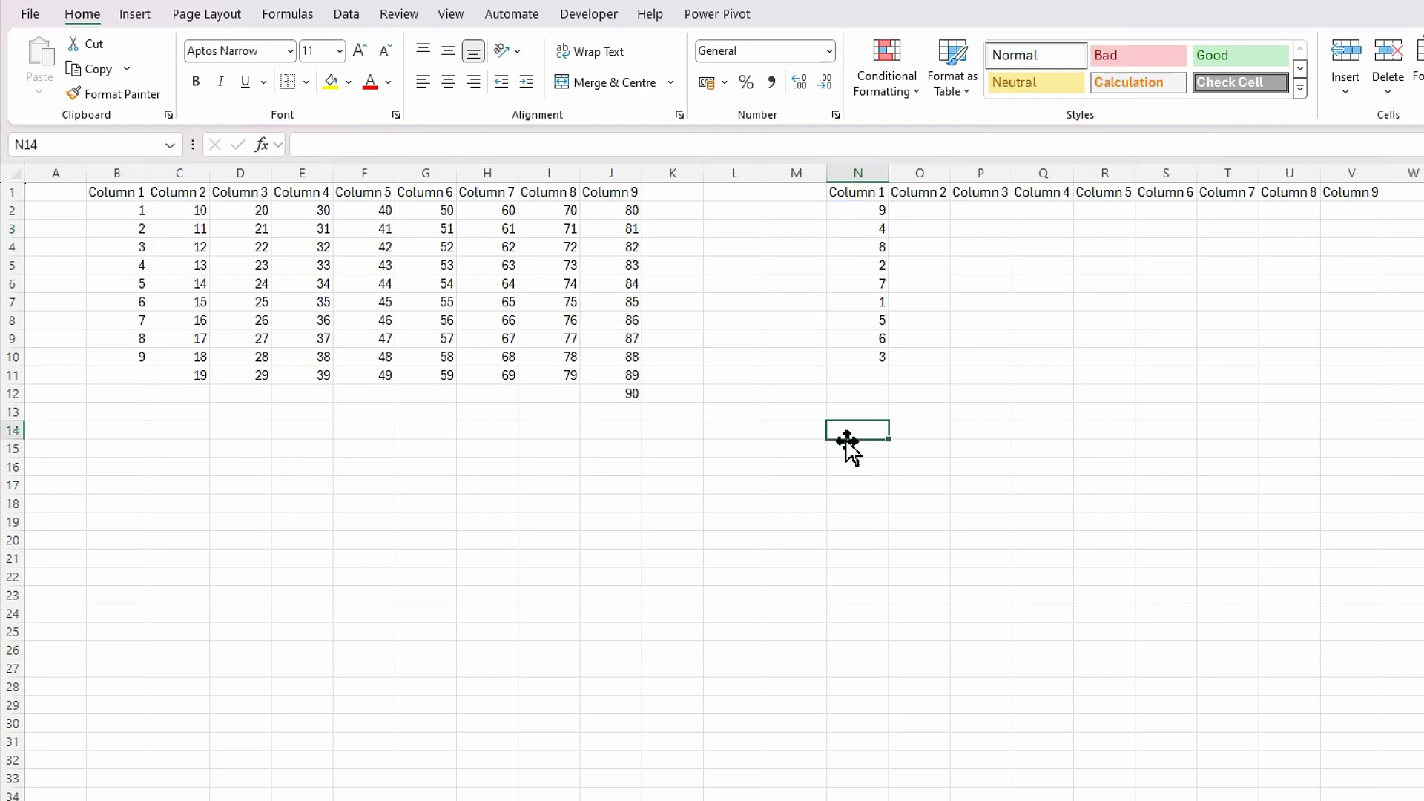
pyautogui.click(937, 214)
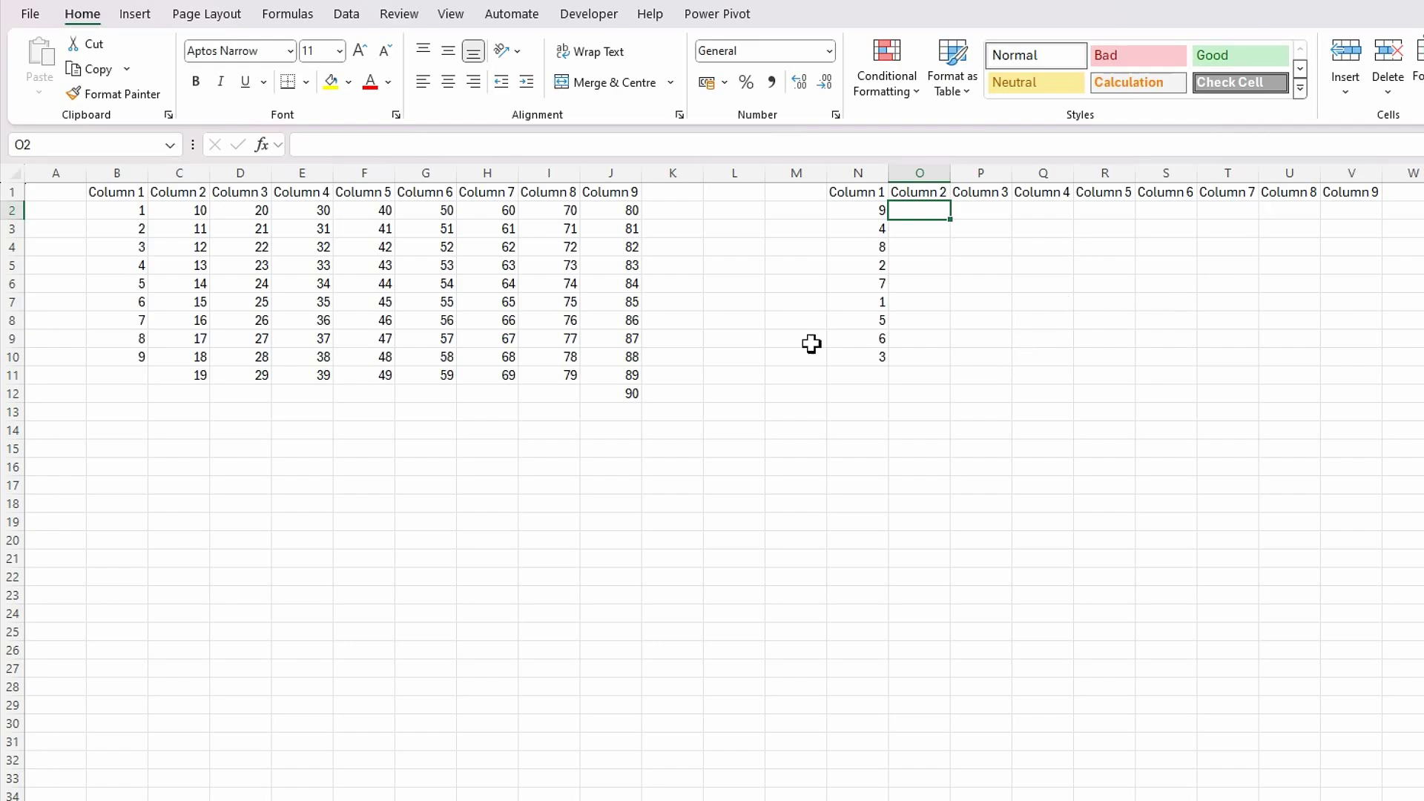
pyautogui.click(784, 213)
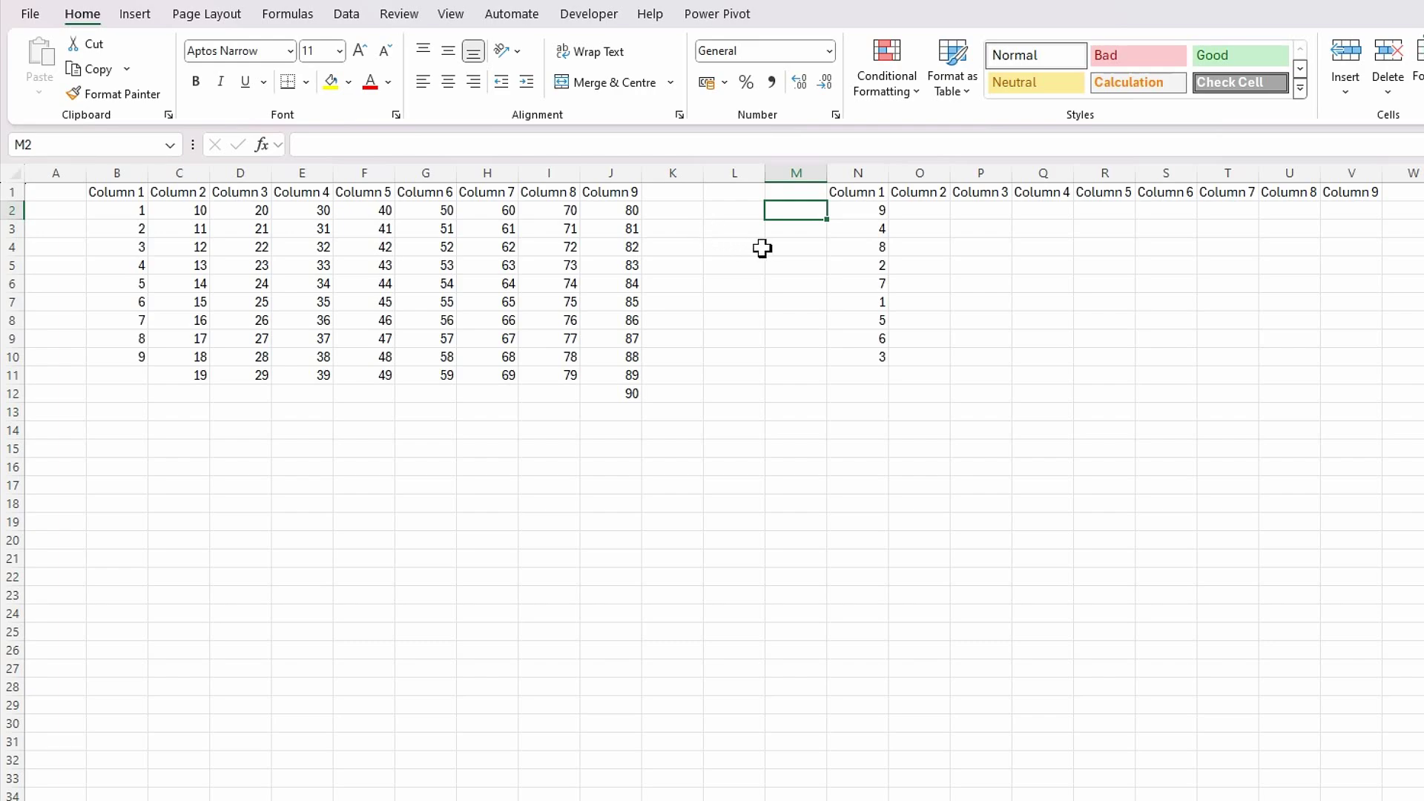
pyautogui.click(861, 207)
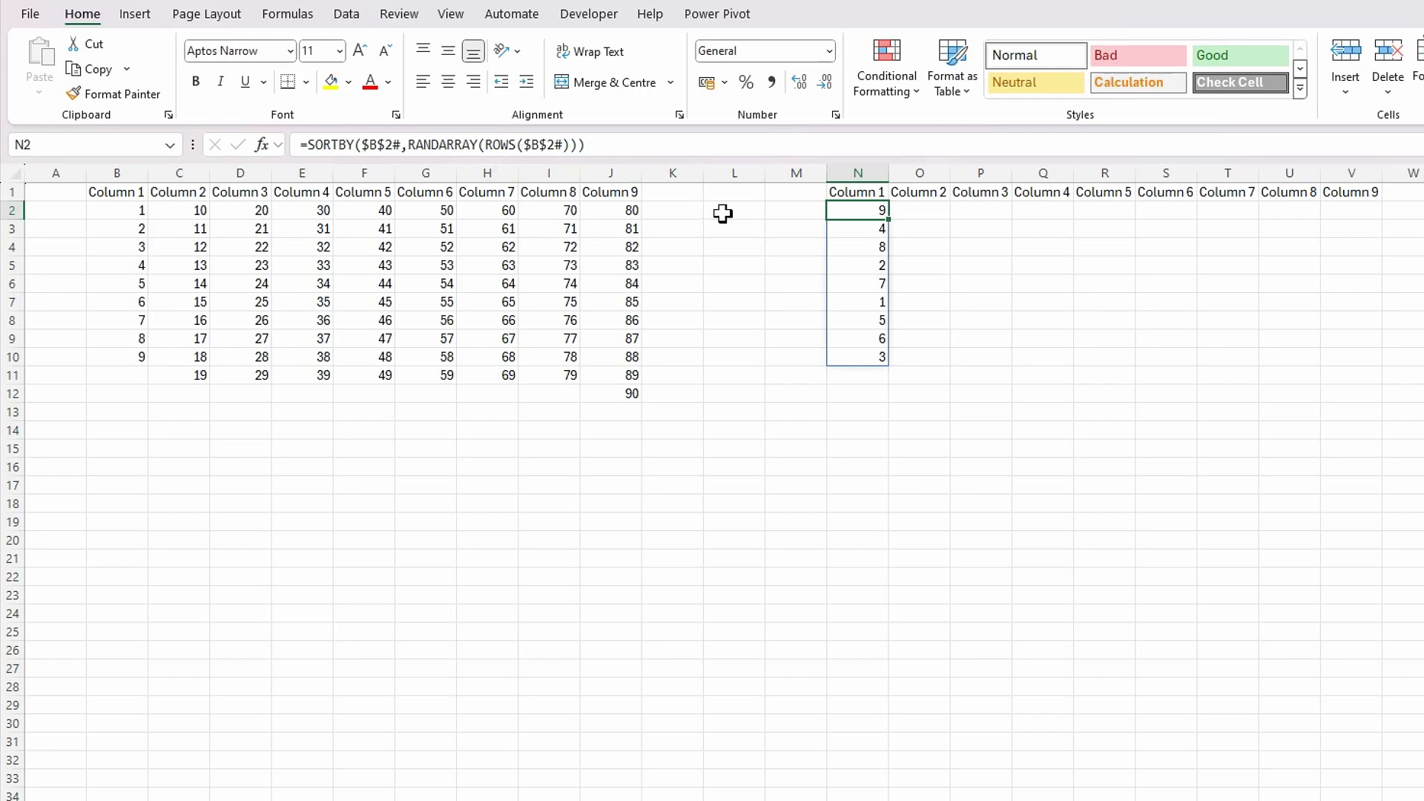
# - Enter =ROWS(B2#) in L2 to count the rows of the Column 1 number list
pyautogui.click(746, 213)
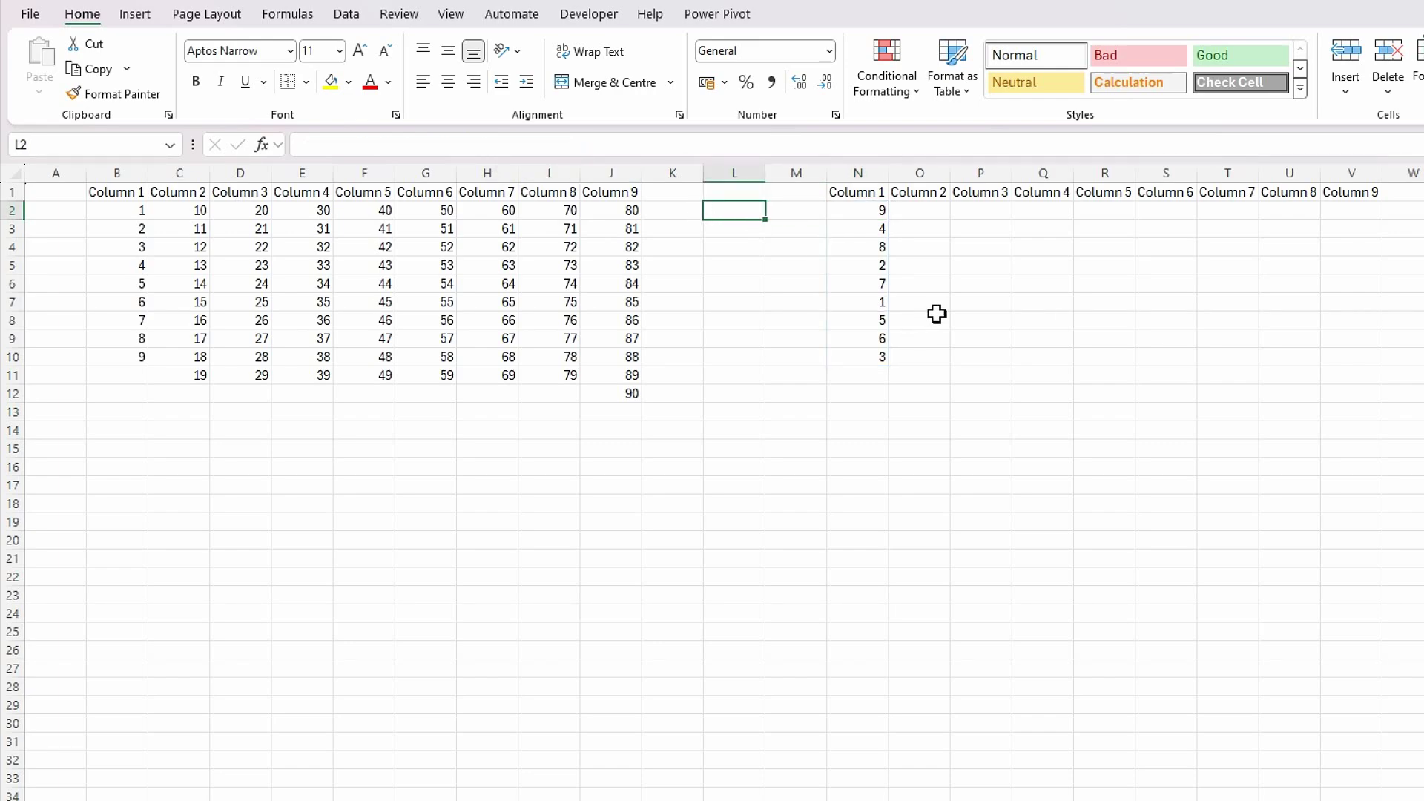
pyautogui.write('=rows')
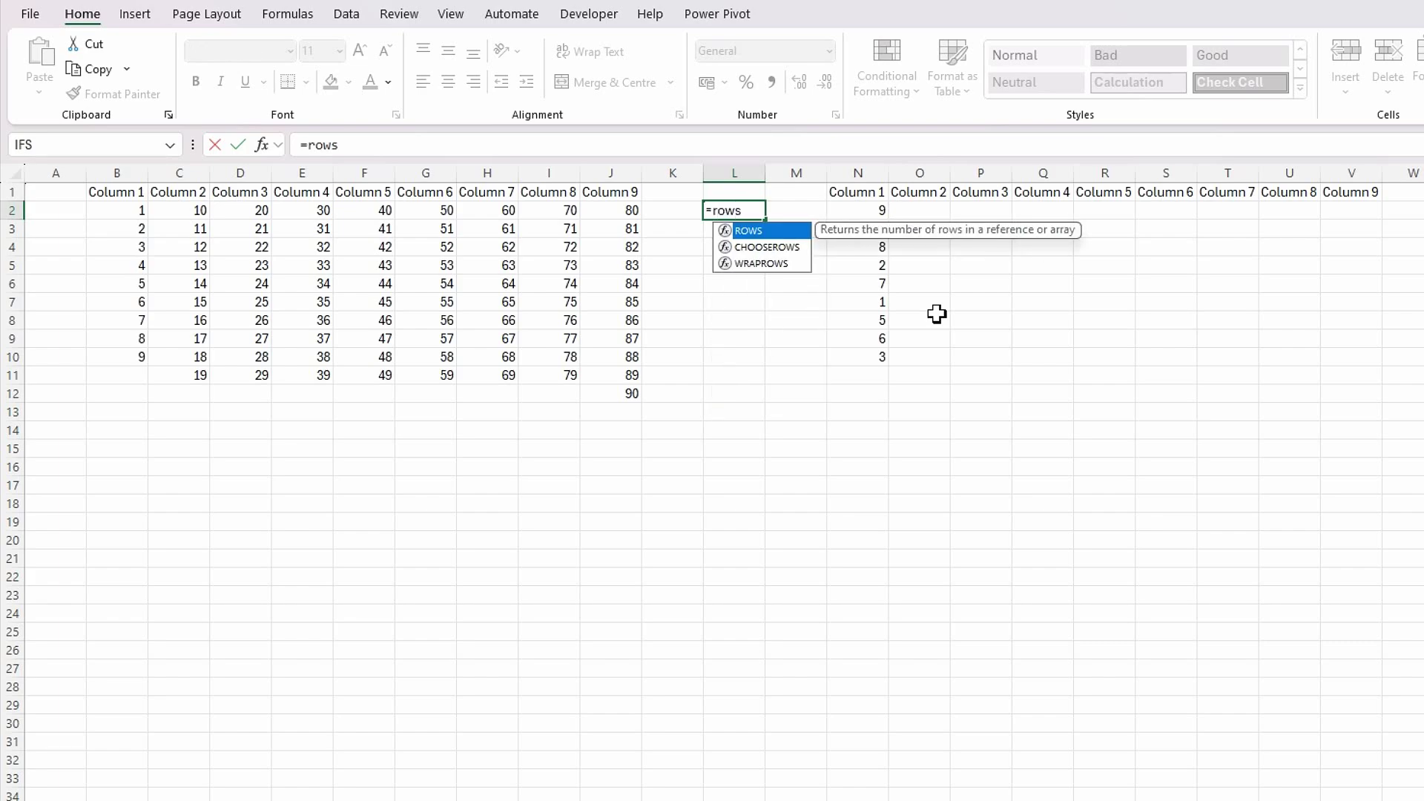
pyautogui.press('Tab')
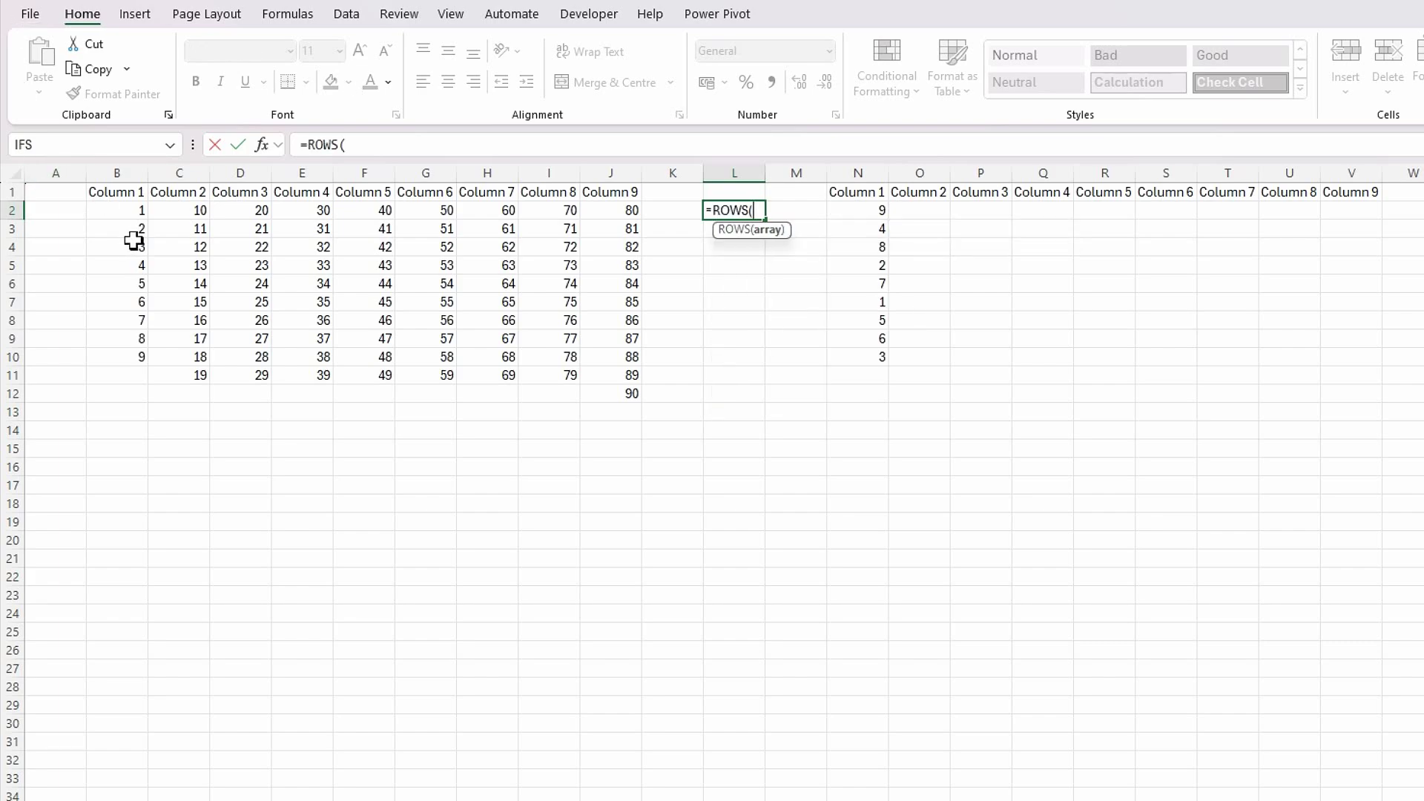
pyautogui.click(122, 209)
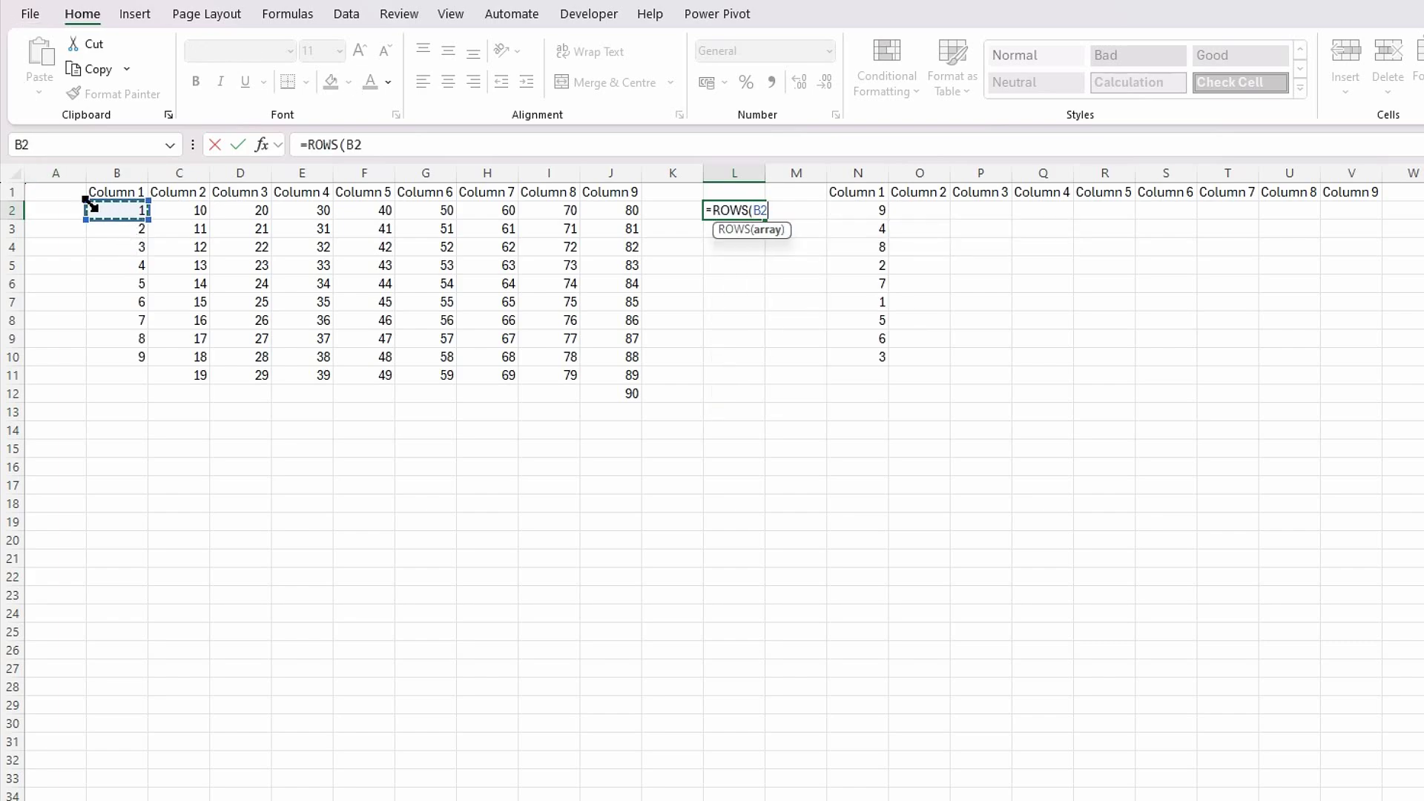
pyautogui.write('#)')
pyautogui.press('Return')
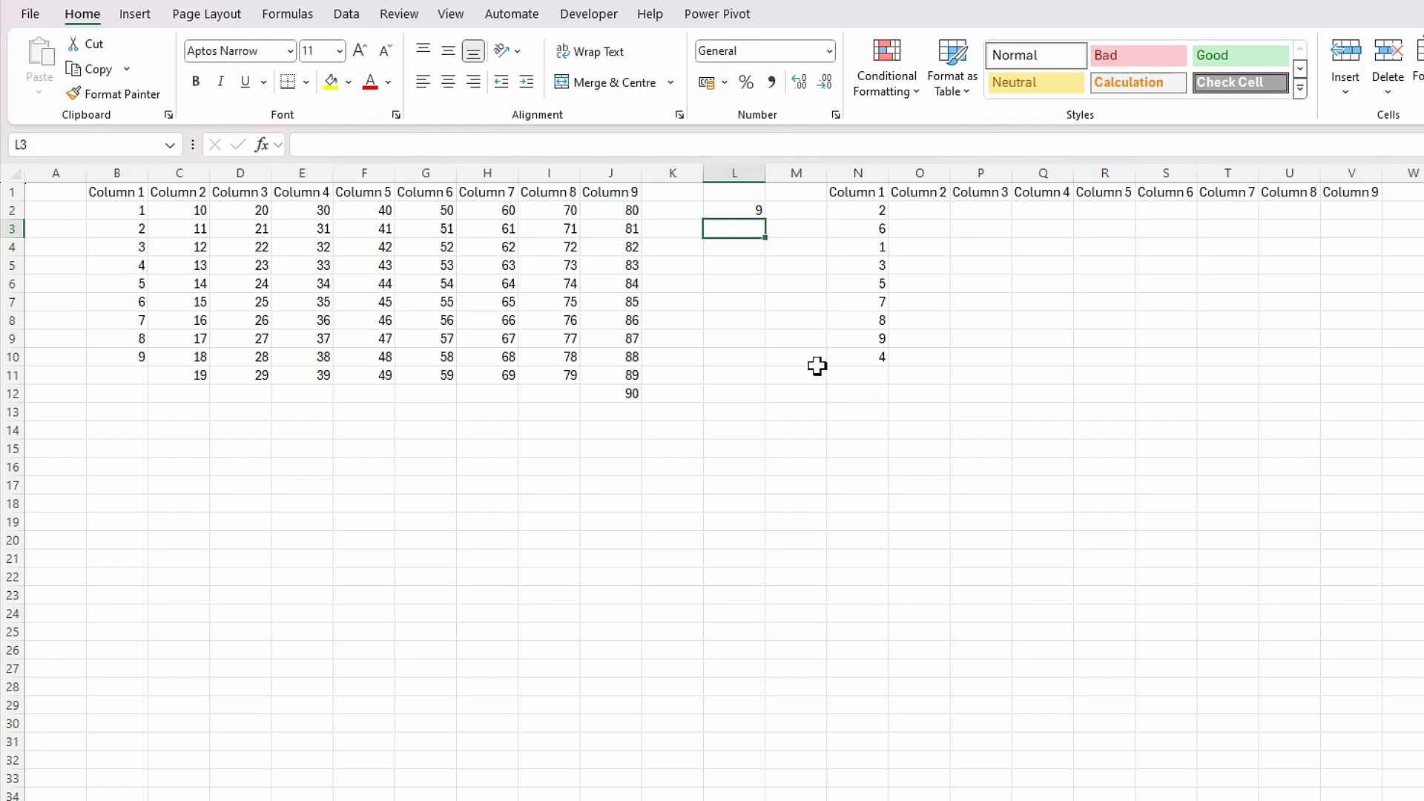
# - Clear the ROWS test formula from L2
pyautogui.click(733, 210)
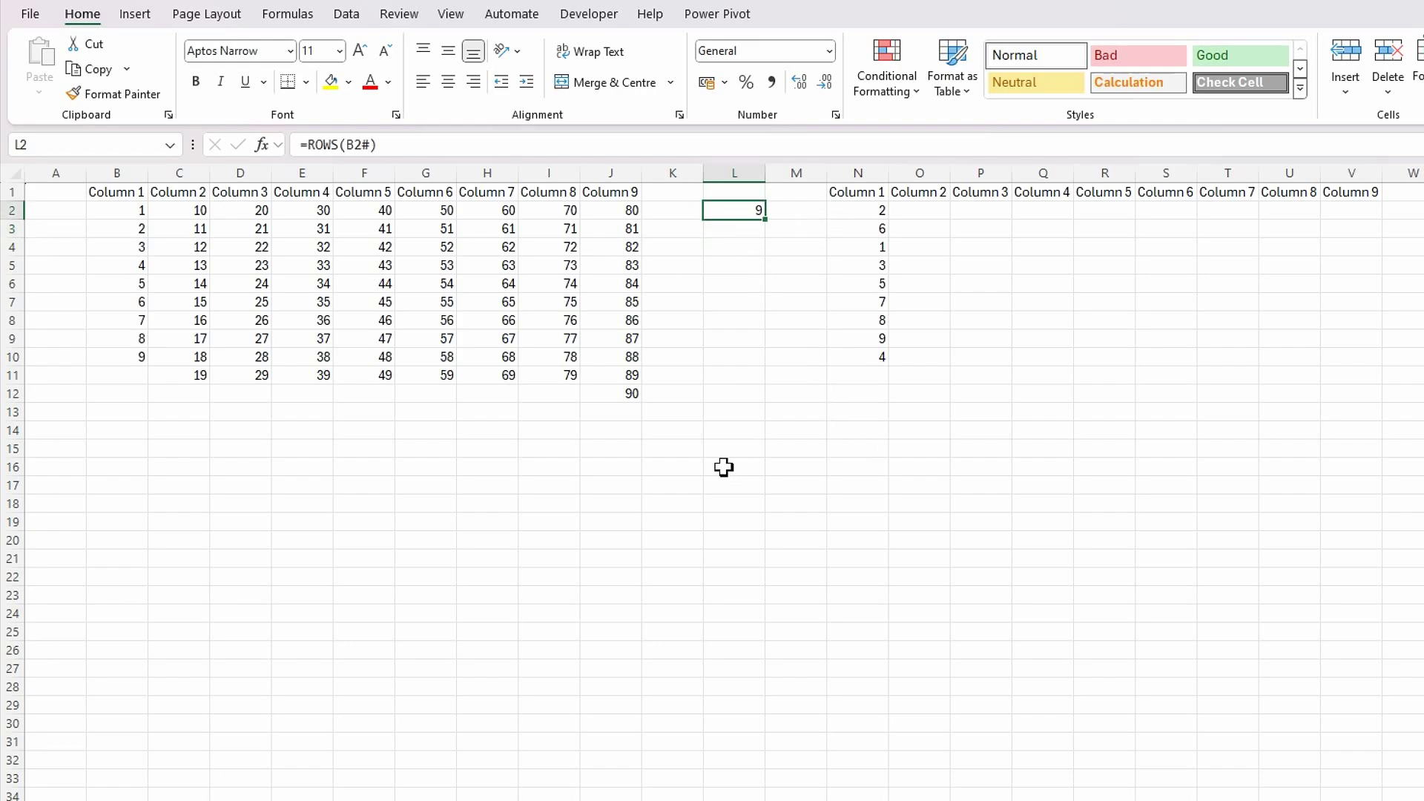
pyautogui.press('Delete')
pyautogui.click(868, 413)
pyautogui.click(882, 467)
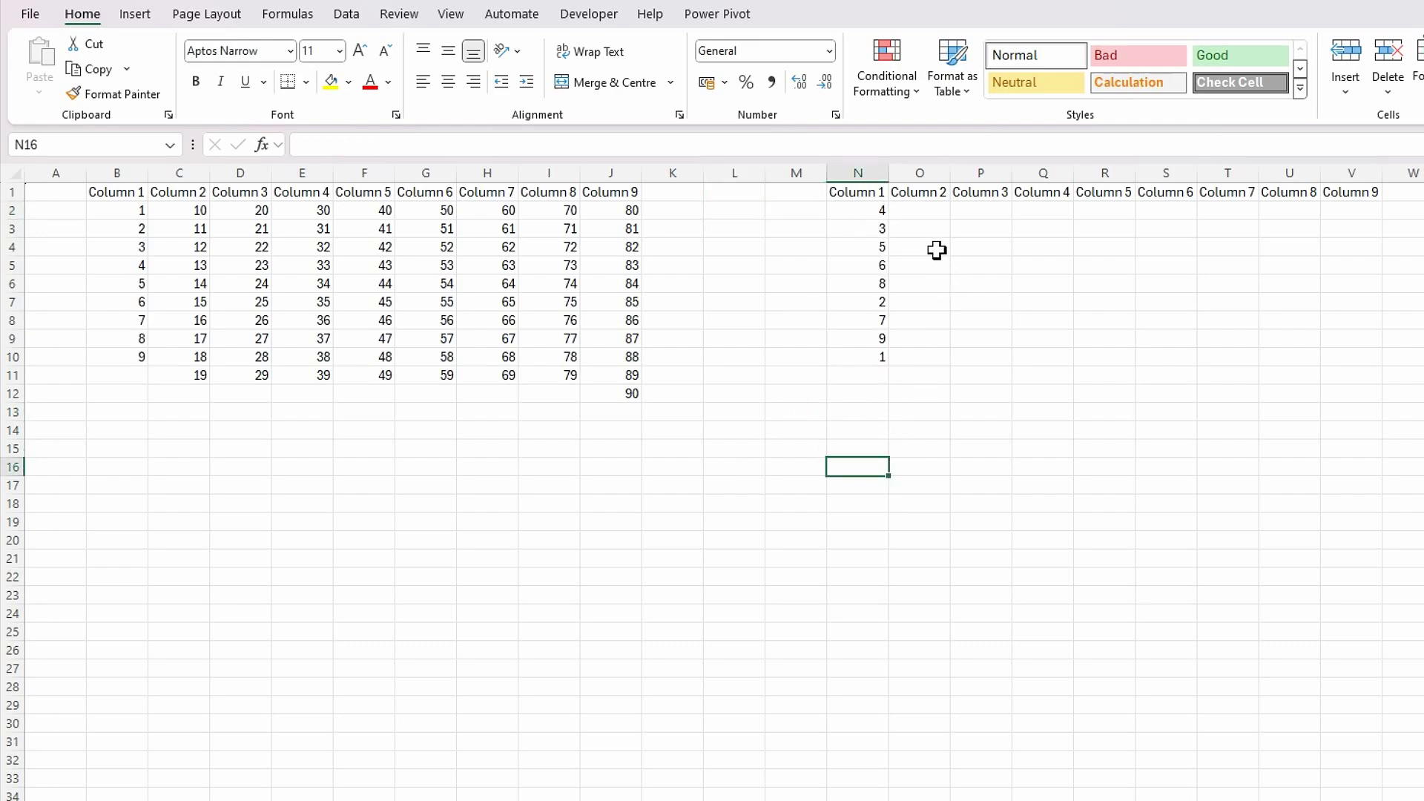
# - Begin a SORTBY formula in O2 with the absolute spill reference $C$2# as the array to sort
pyautogui.click(928, 211)
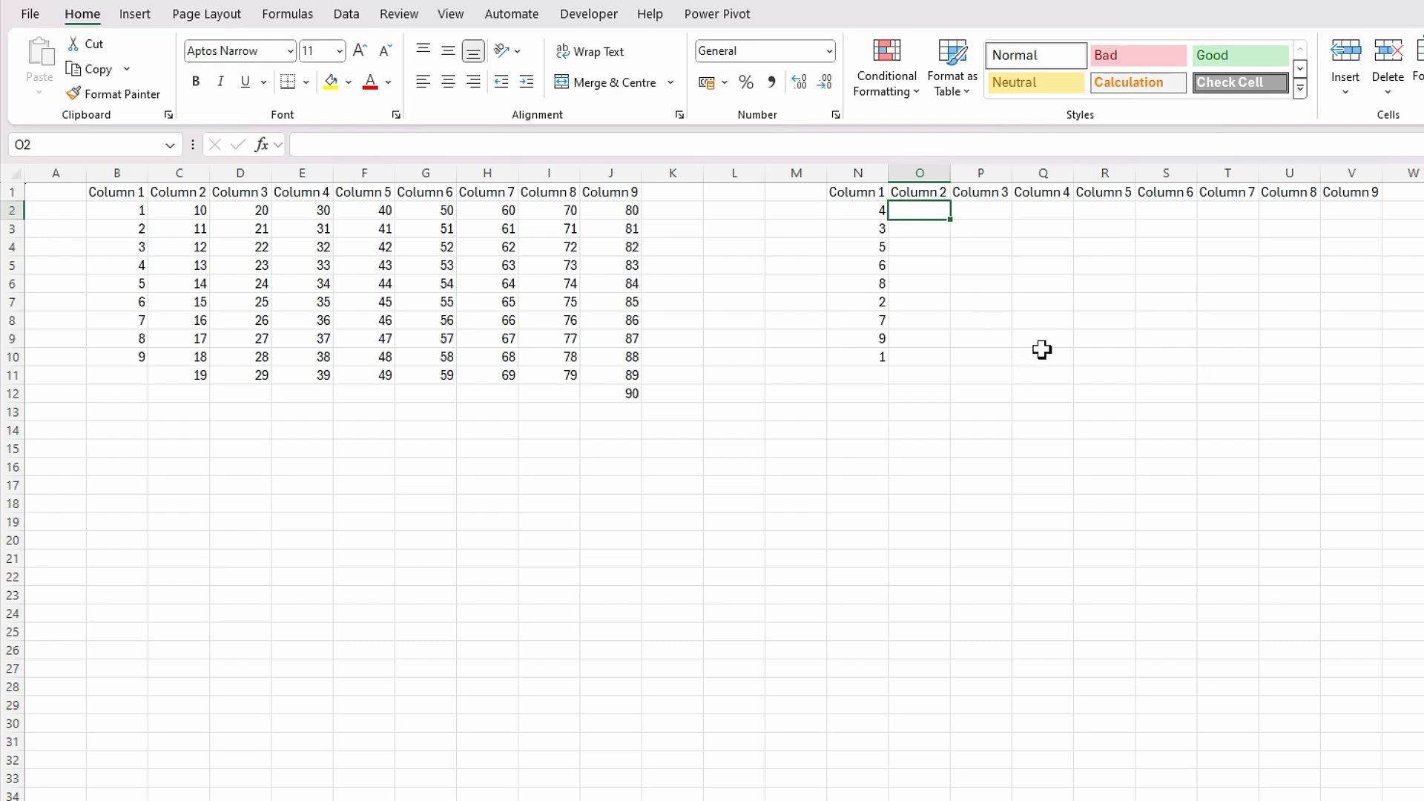
pyautogui.write('=')
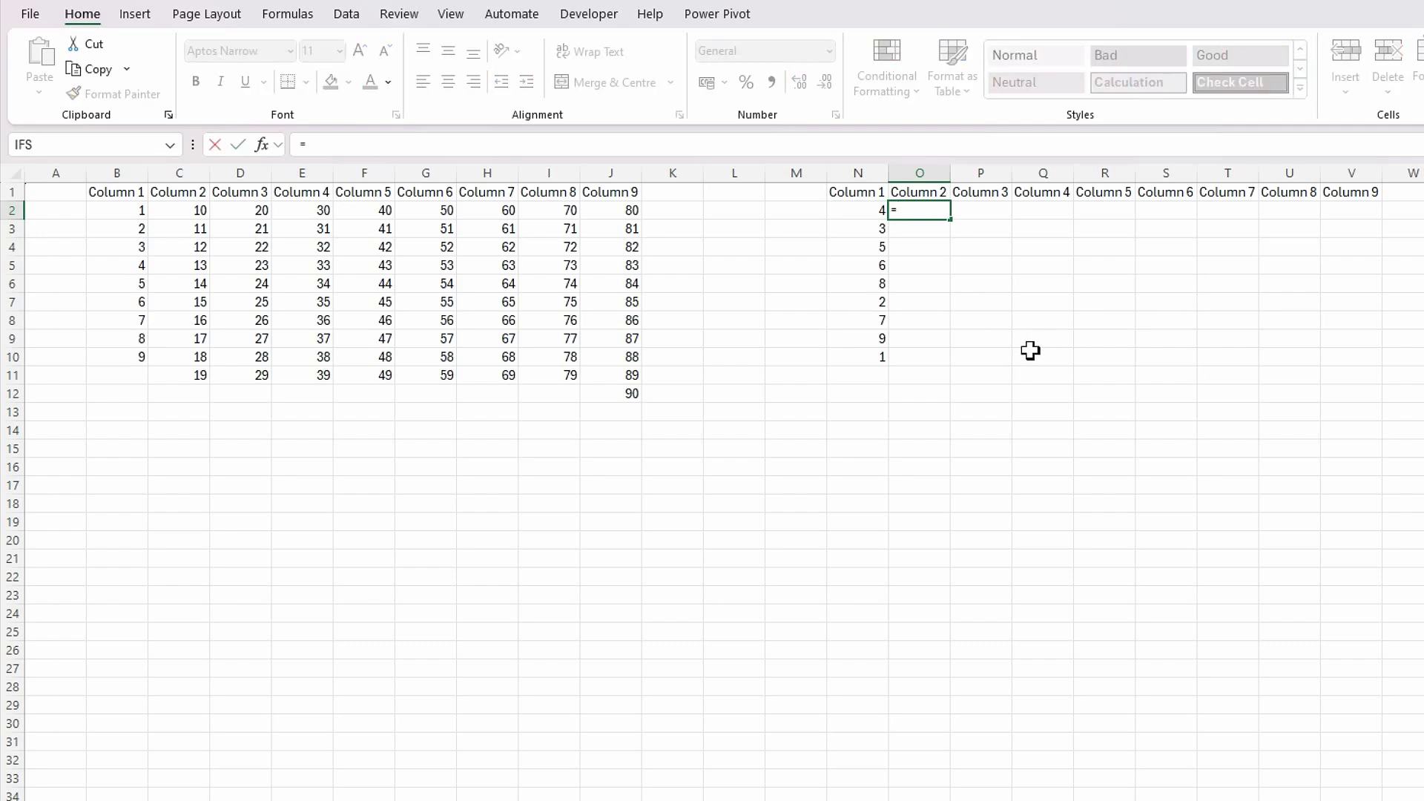
pyautogui.write('sortb')
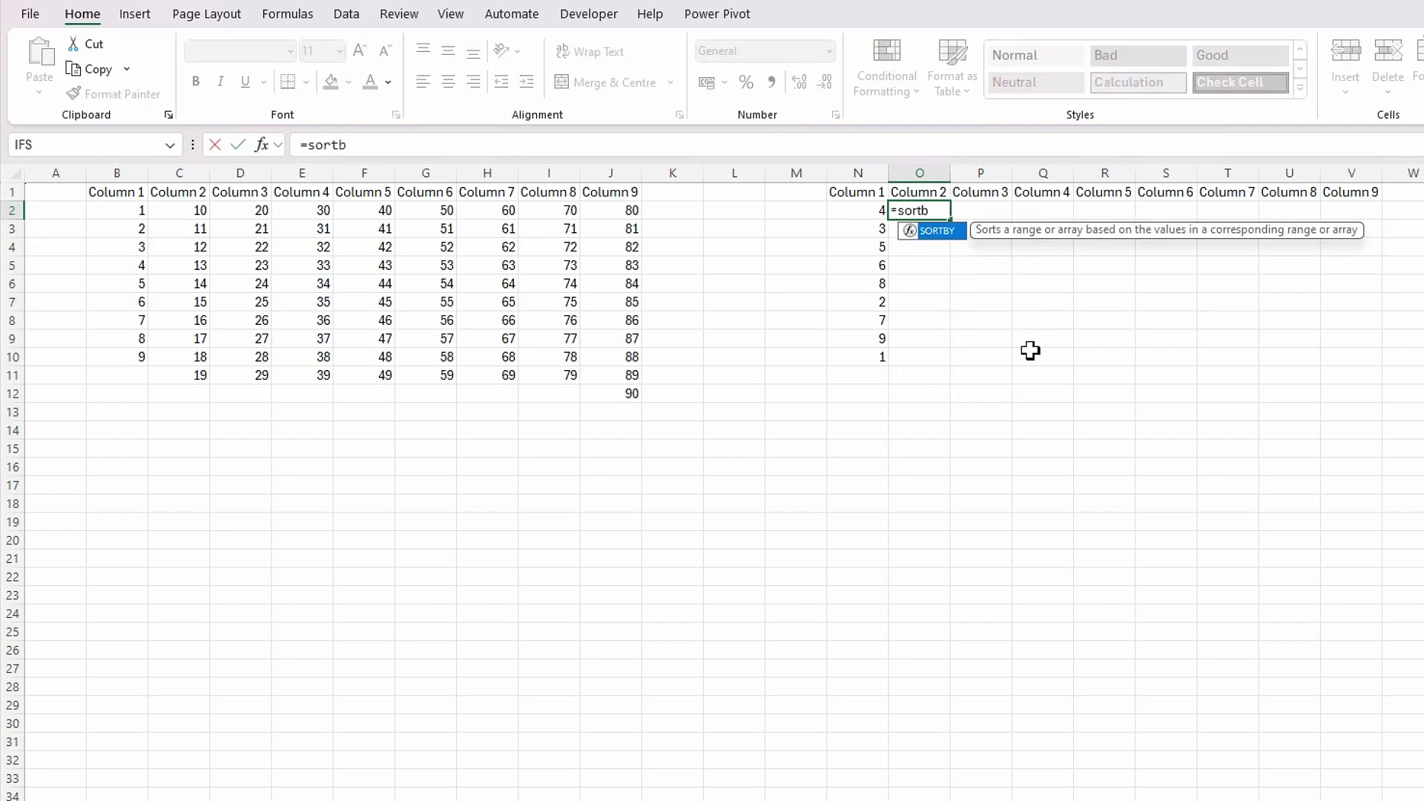
pyautogui.write('y')
pyautogui.press('Tab')
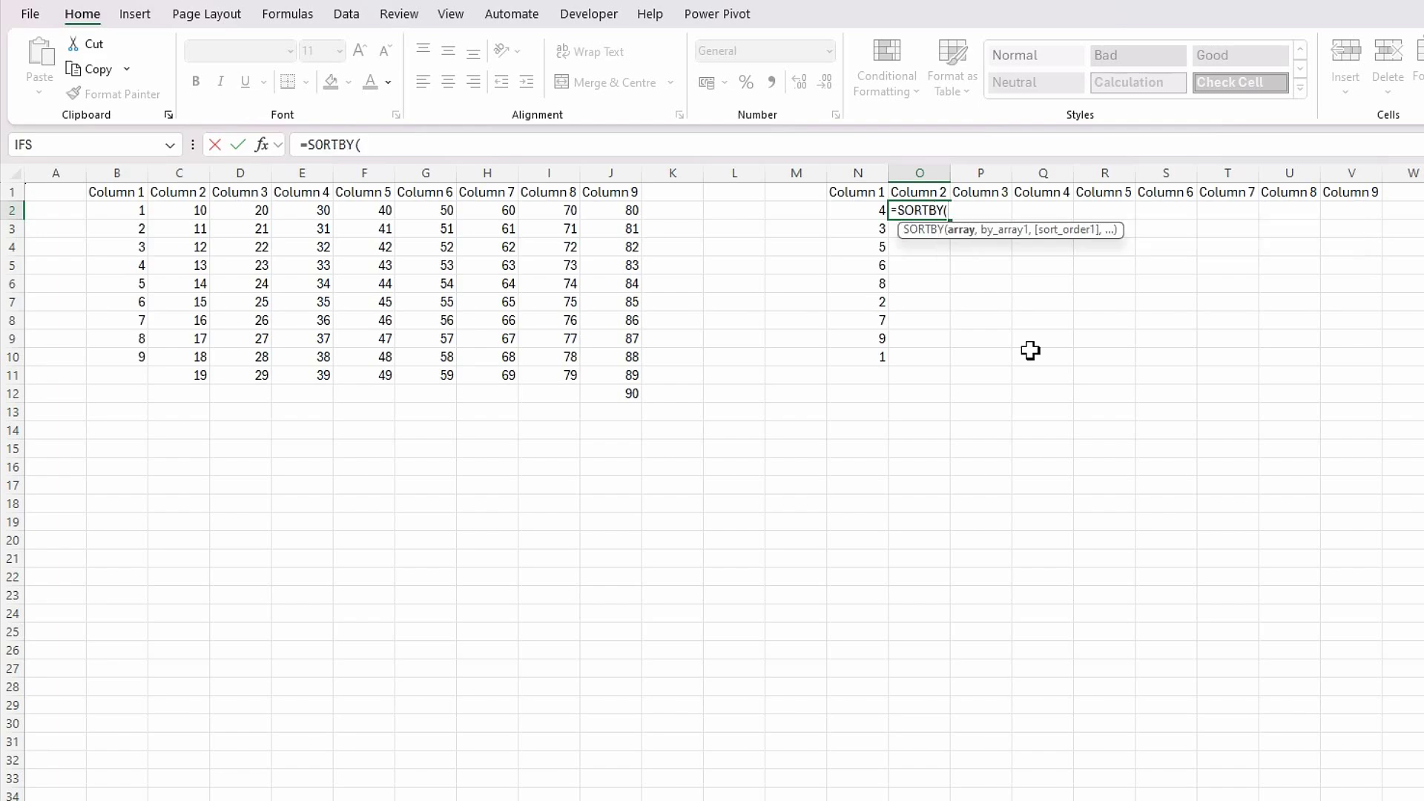
pyautogui.click(185, 210)
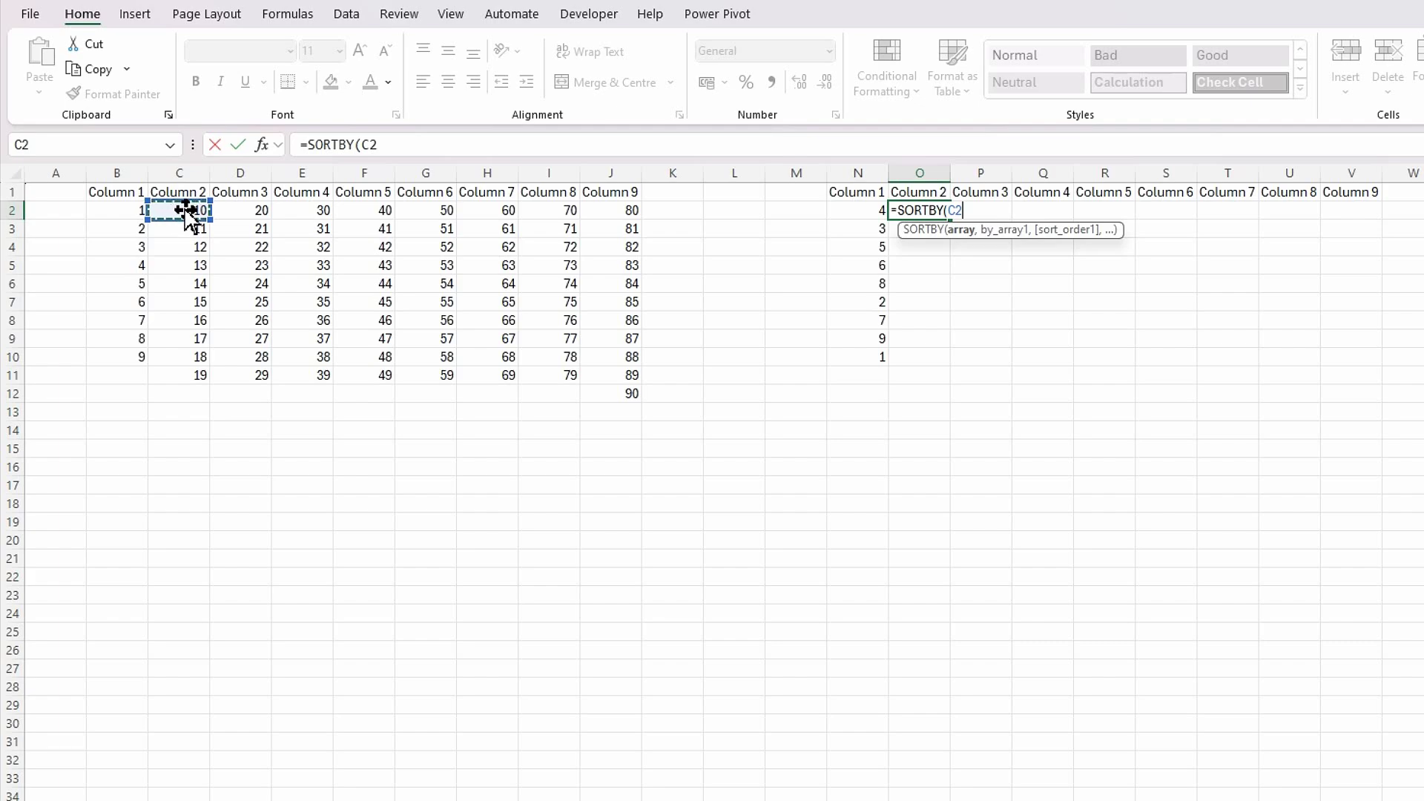
pyautogui.press('F4')
pyautogui.write('#')
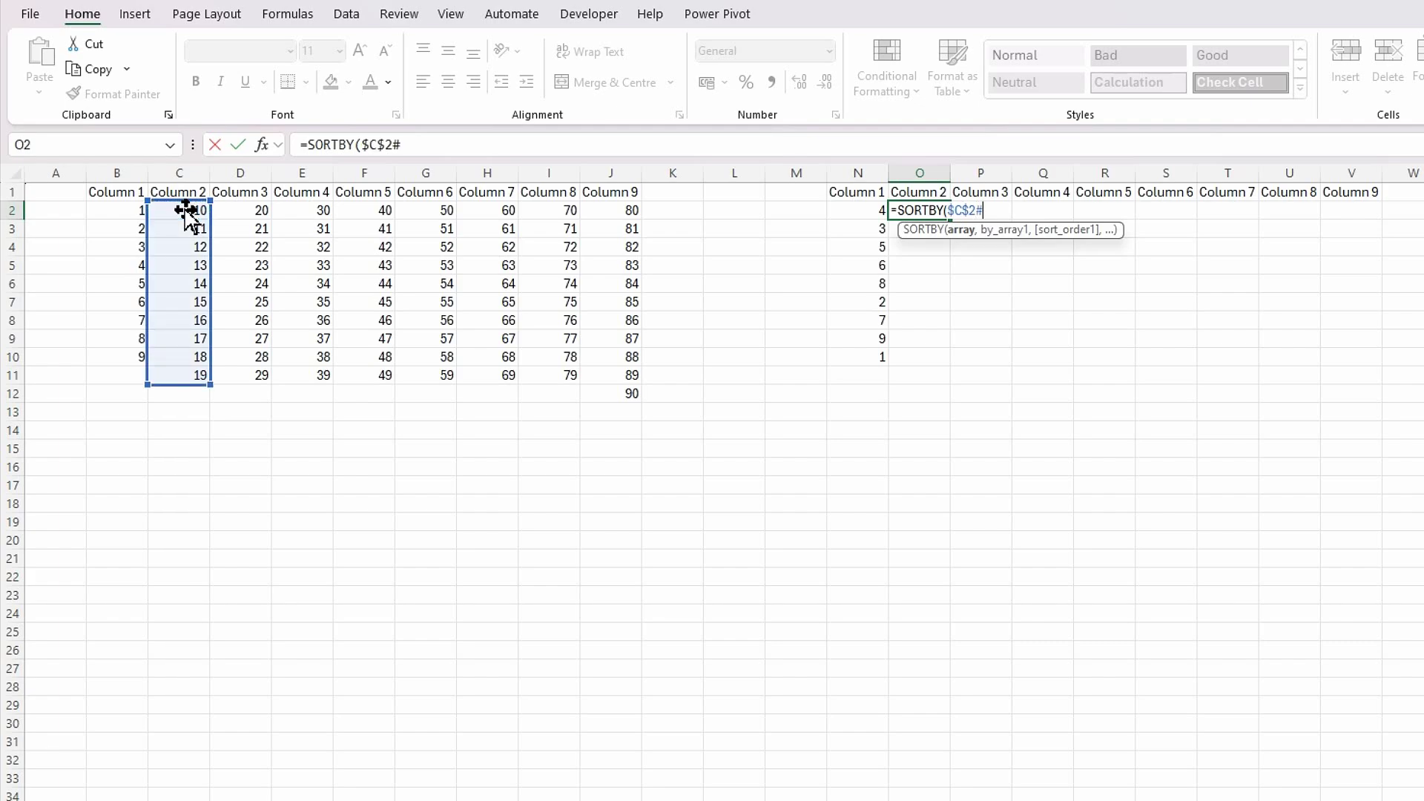
pyautogui.write(',')
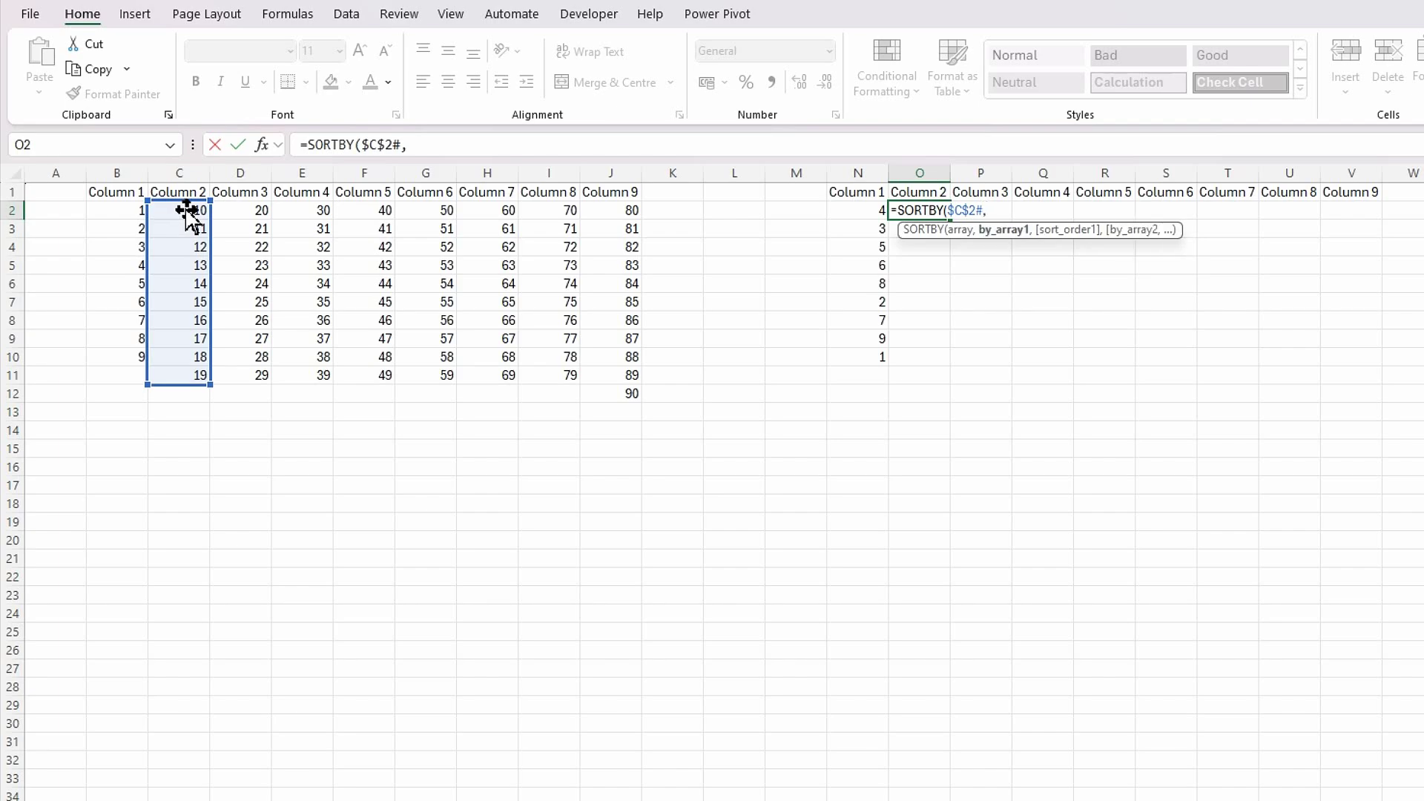
# - Complete the O2 formula with RANDARRAY(ROWS($C$2#)) as the sort-by array, shuffling the Column 2 numbers
pyautogui.write('rand')
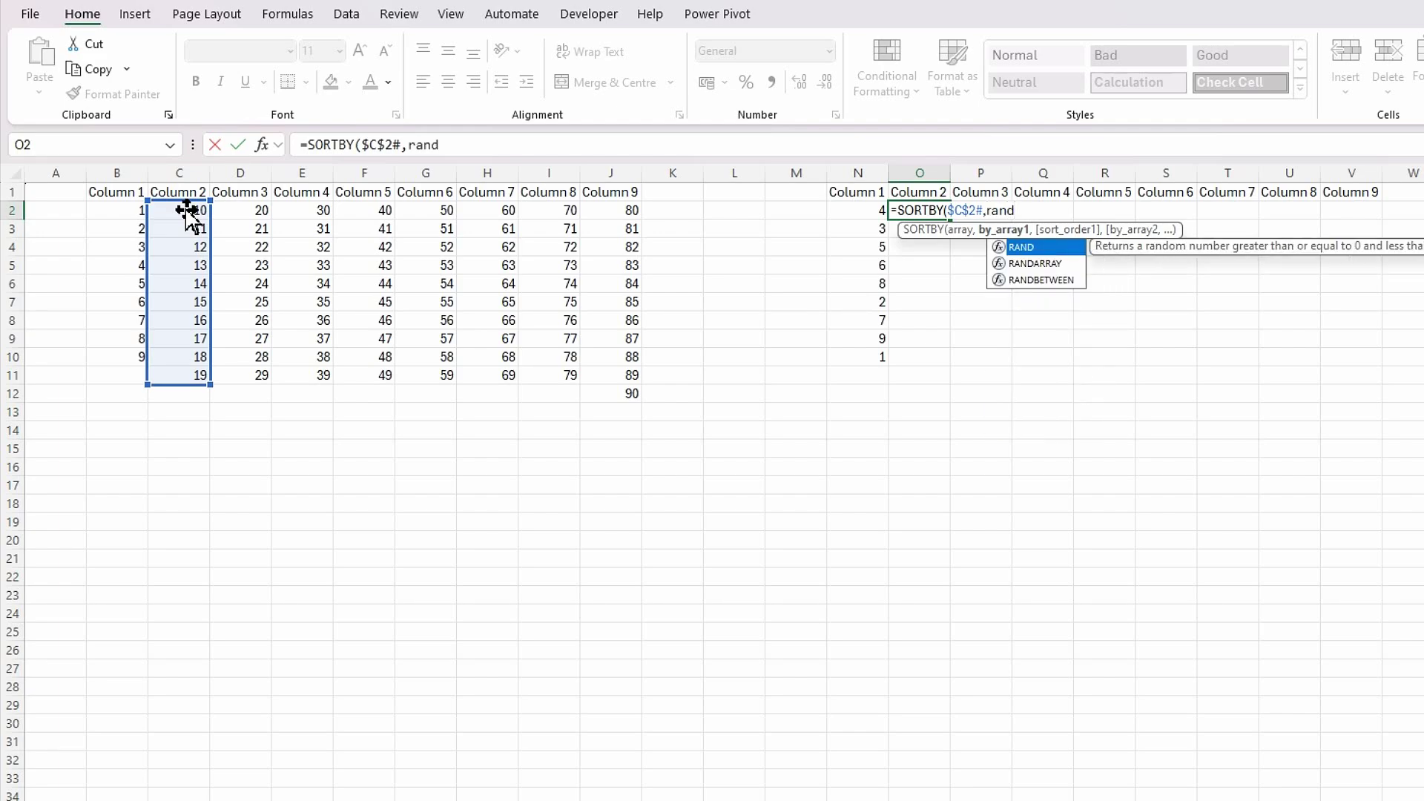
pyautogui.doubleClick(1052, 263)
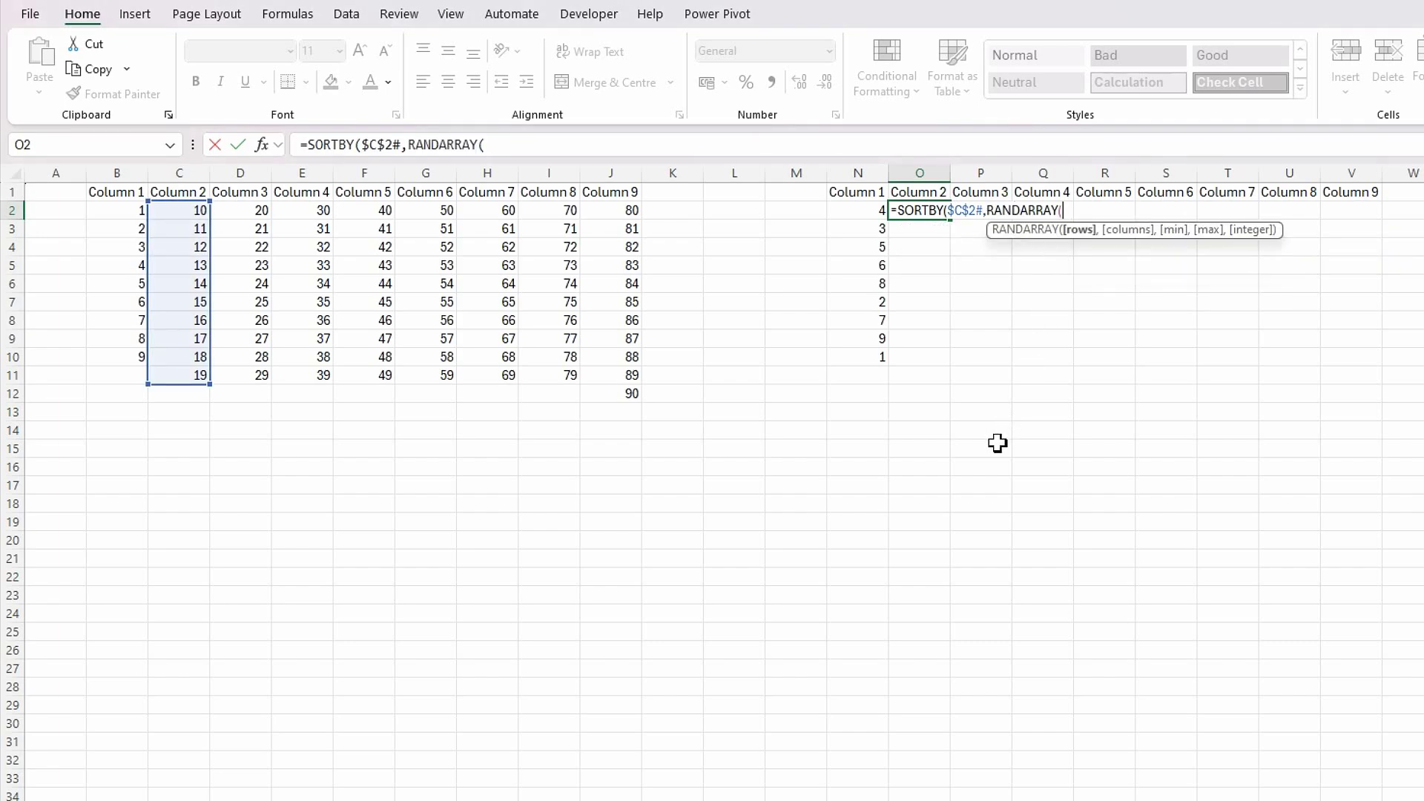
pyautogui.write('rows(')
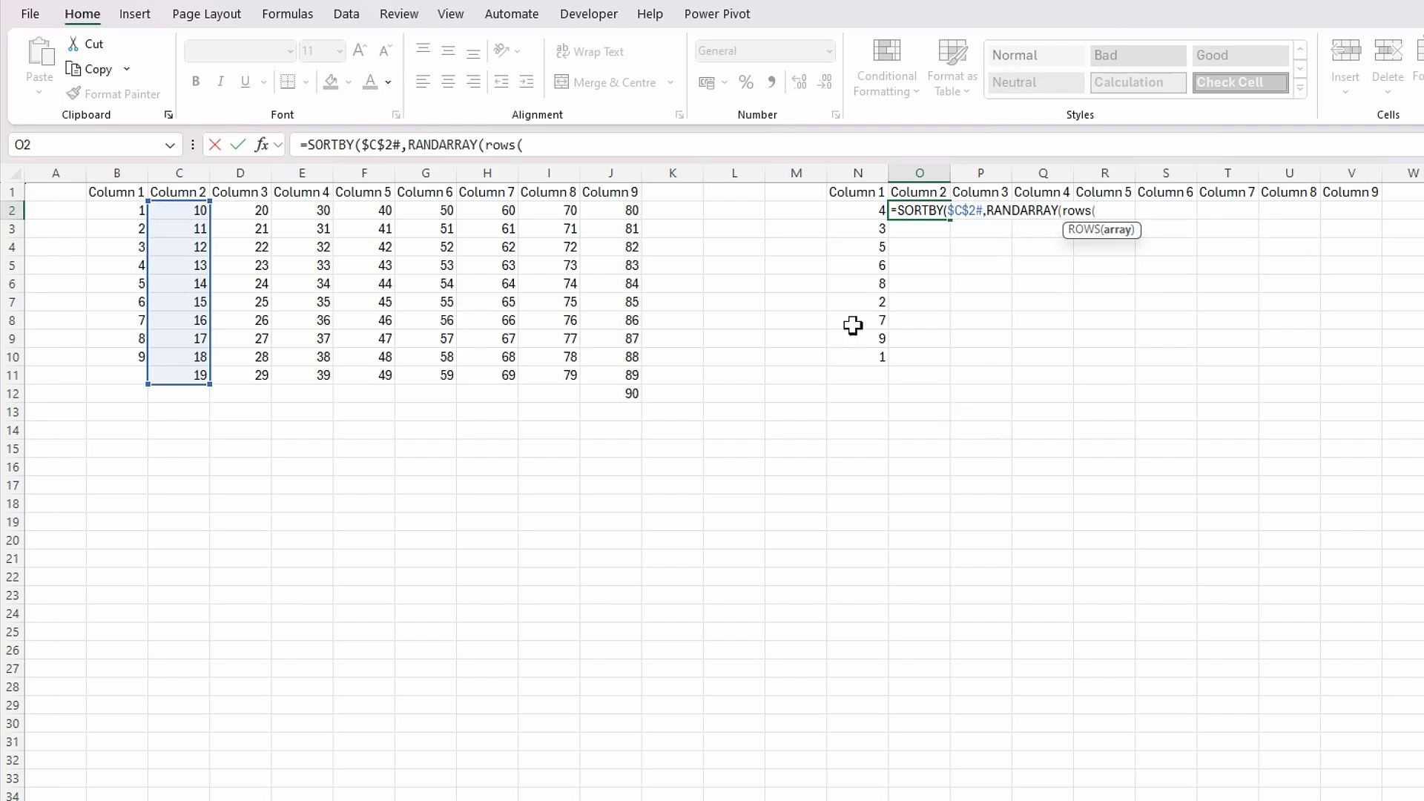
pyautogui.click(182, 211)
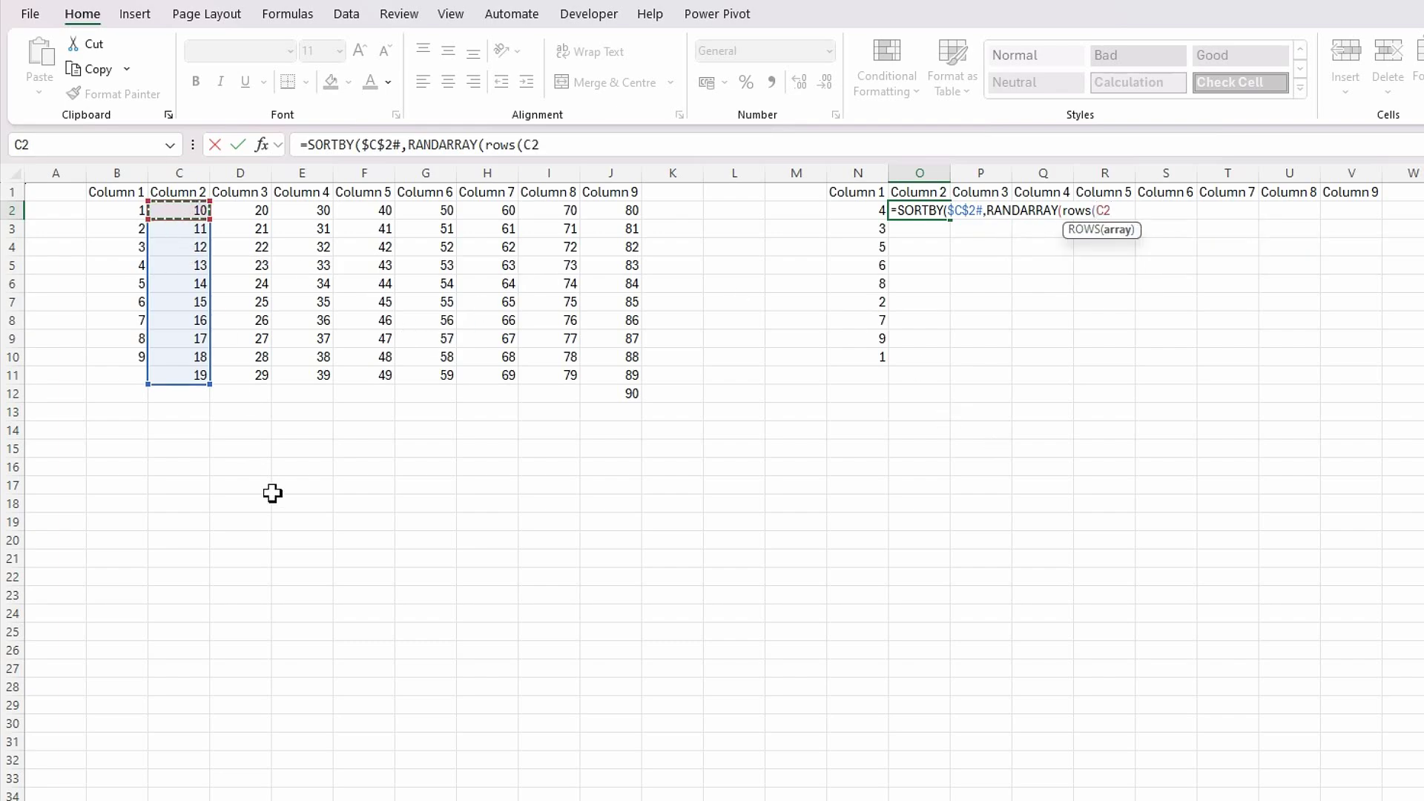
pyautogui.press('F4')
pyautogui.write('#')
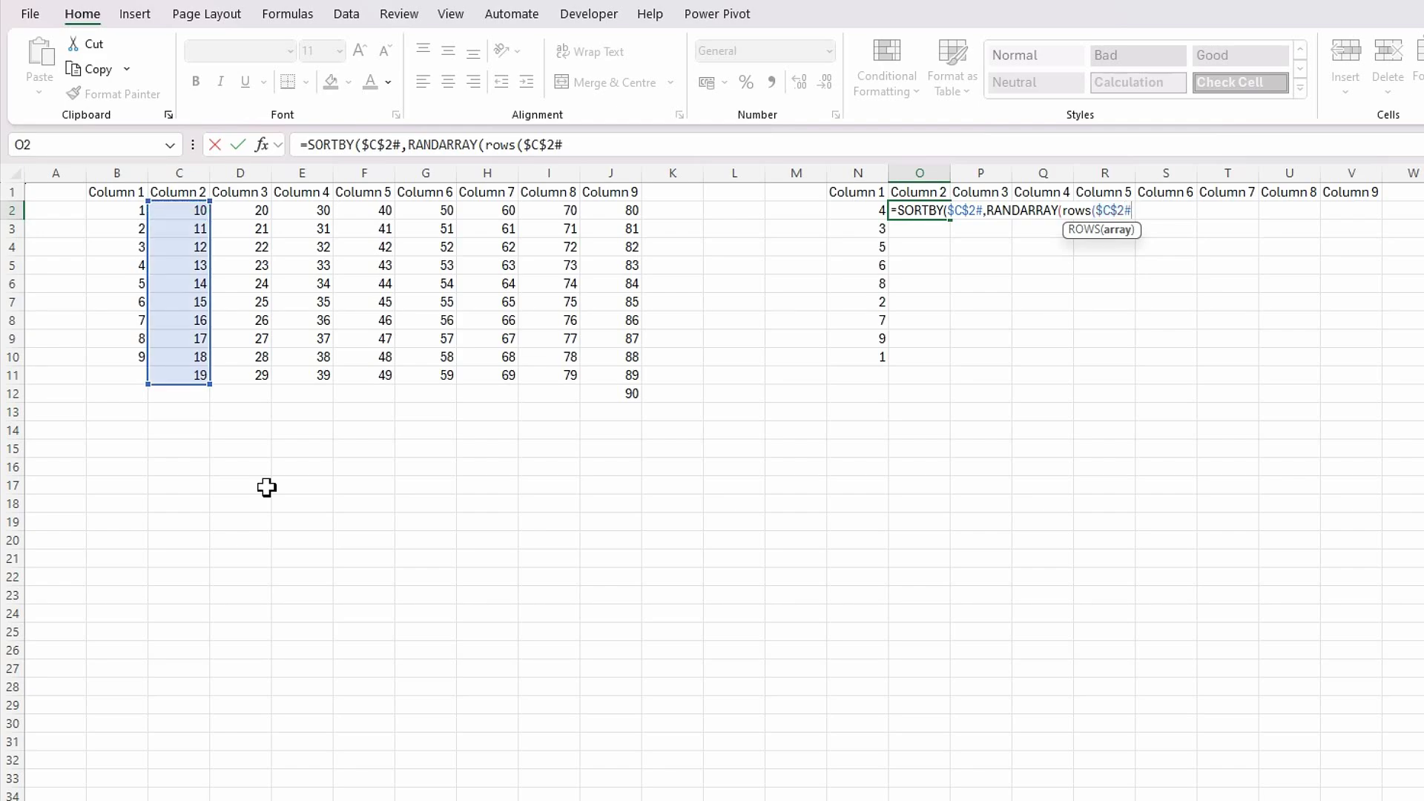
pyautogui.write(')')
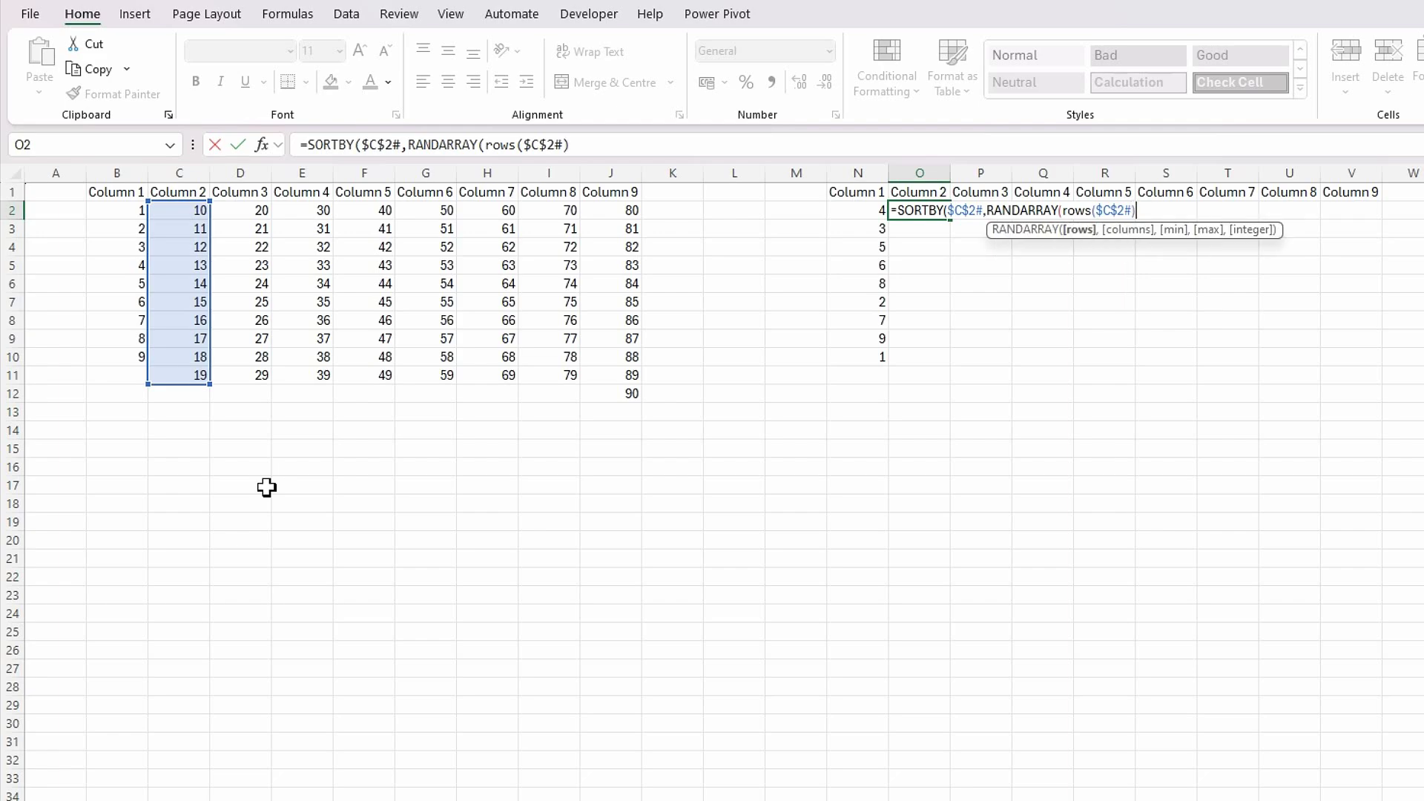
pyautogui.write(')')
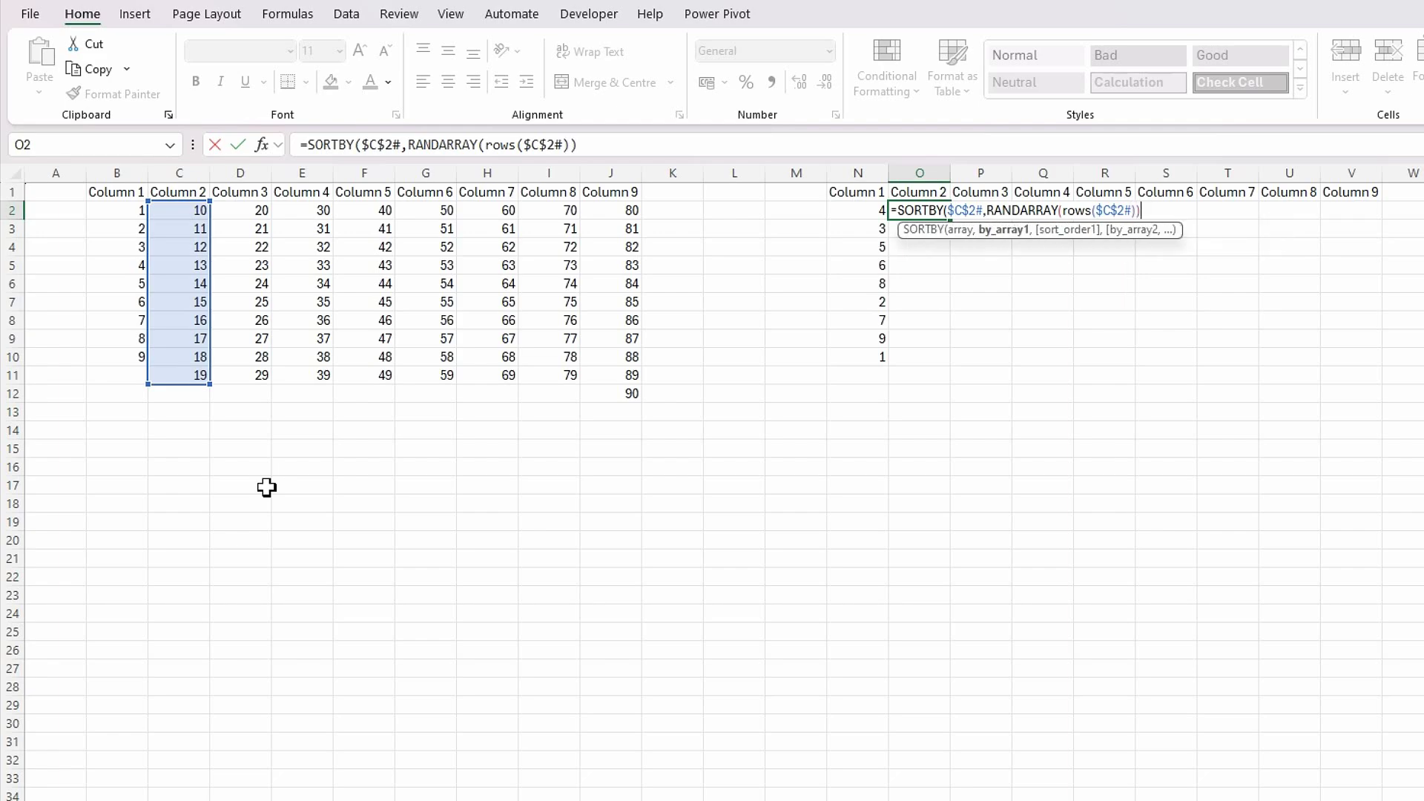
pyautogui.write(')')
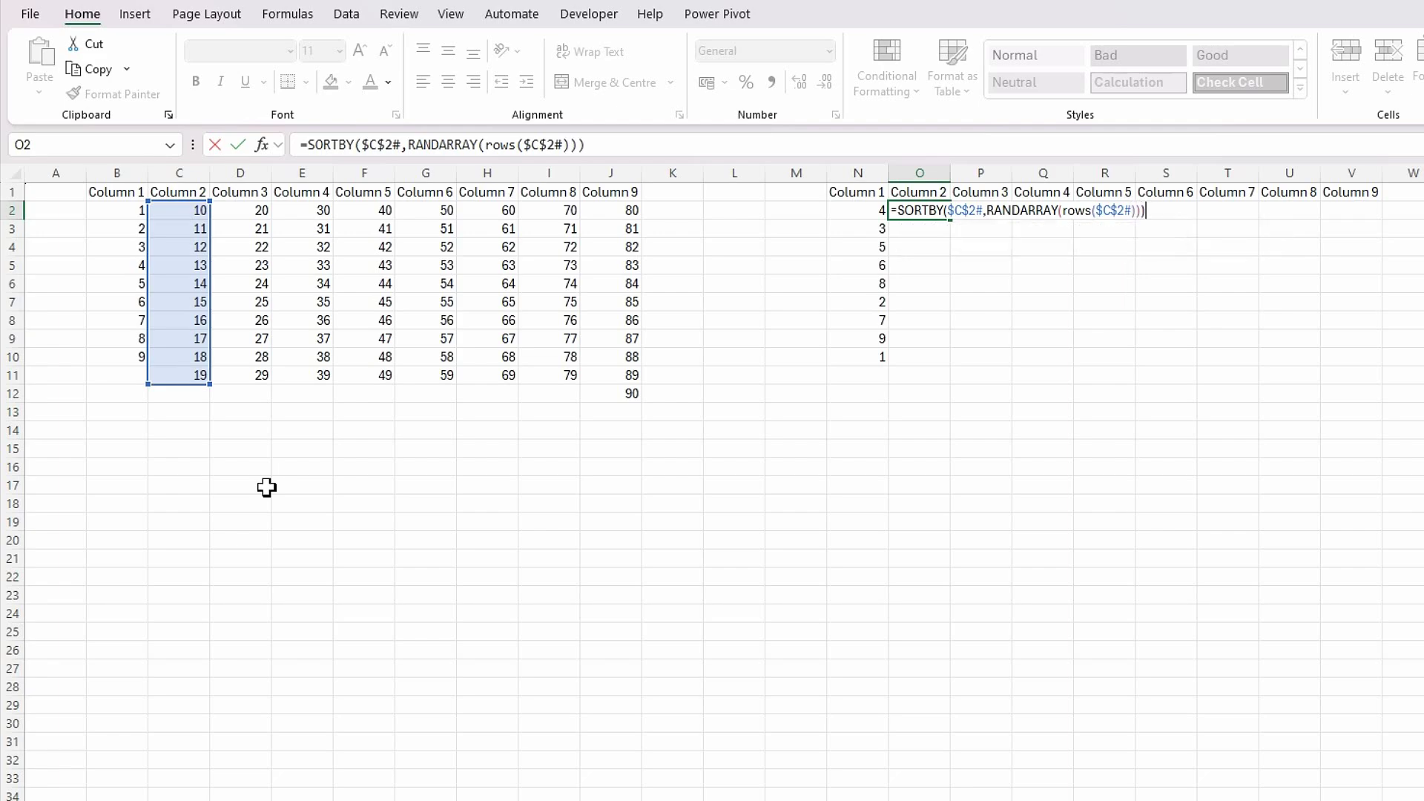
pyautogui.press('Return')
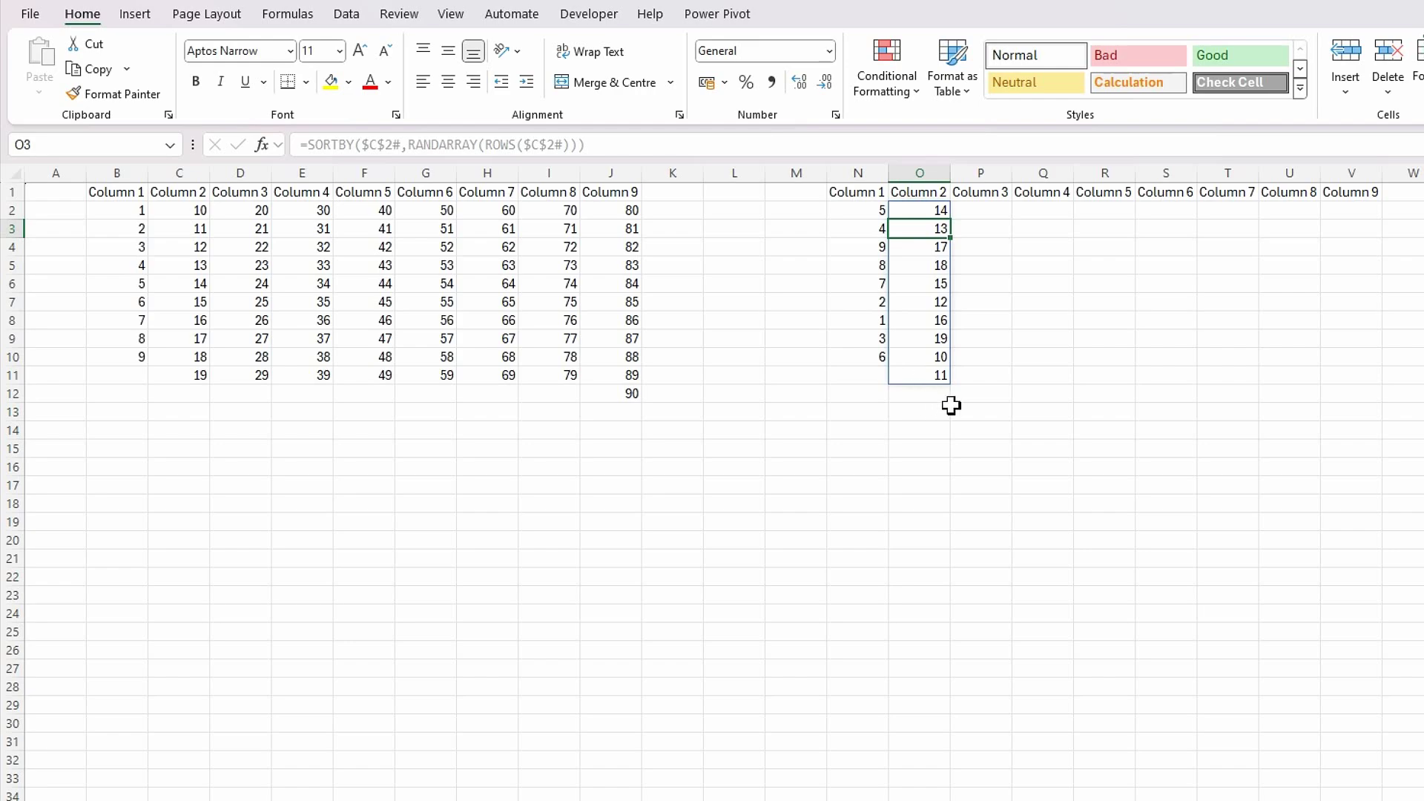
# - Recalculate the sheet several times to check the reshuffling of the Column 1 and Column 2 numbers
pyautogui.click(998, 247)
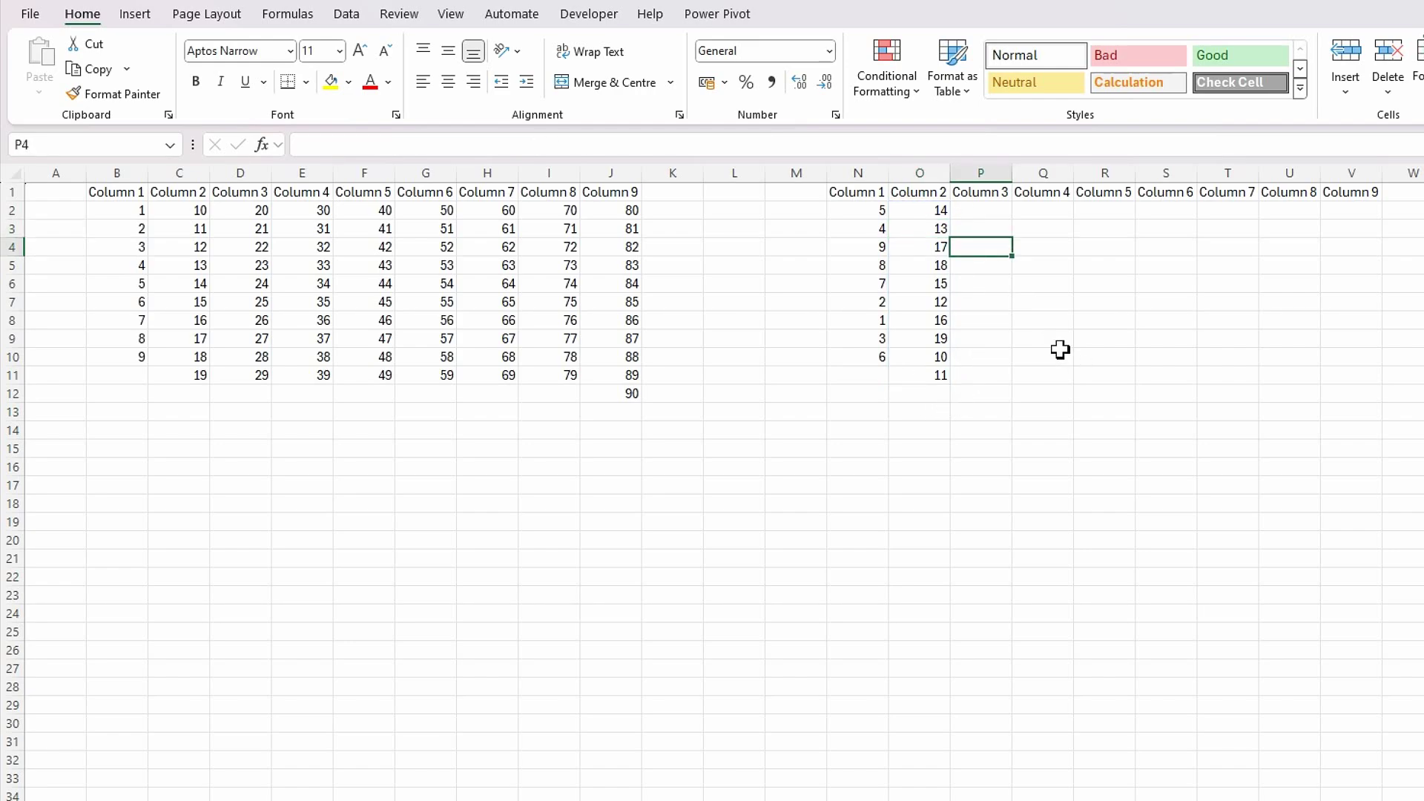
pyautogui.press('F9')
pyautogui.press('F9')
pyautogui.press('F9')
pyautogui.press('F9')
pyautogui.press('F9')
# - Enter matching SORTBY and RANDARRAY formulas in P2:V2 to shuffle Columns 3 to 9, ending with =SORTBY($J$2#,RANDARRAY(ROWS($J$2#))) in V2
pyautogui.click(987, 212)
pyautogui.hotkey('ctrl', 'v')
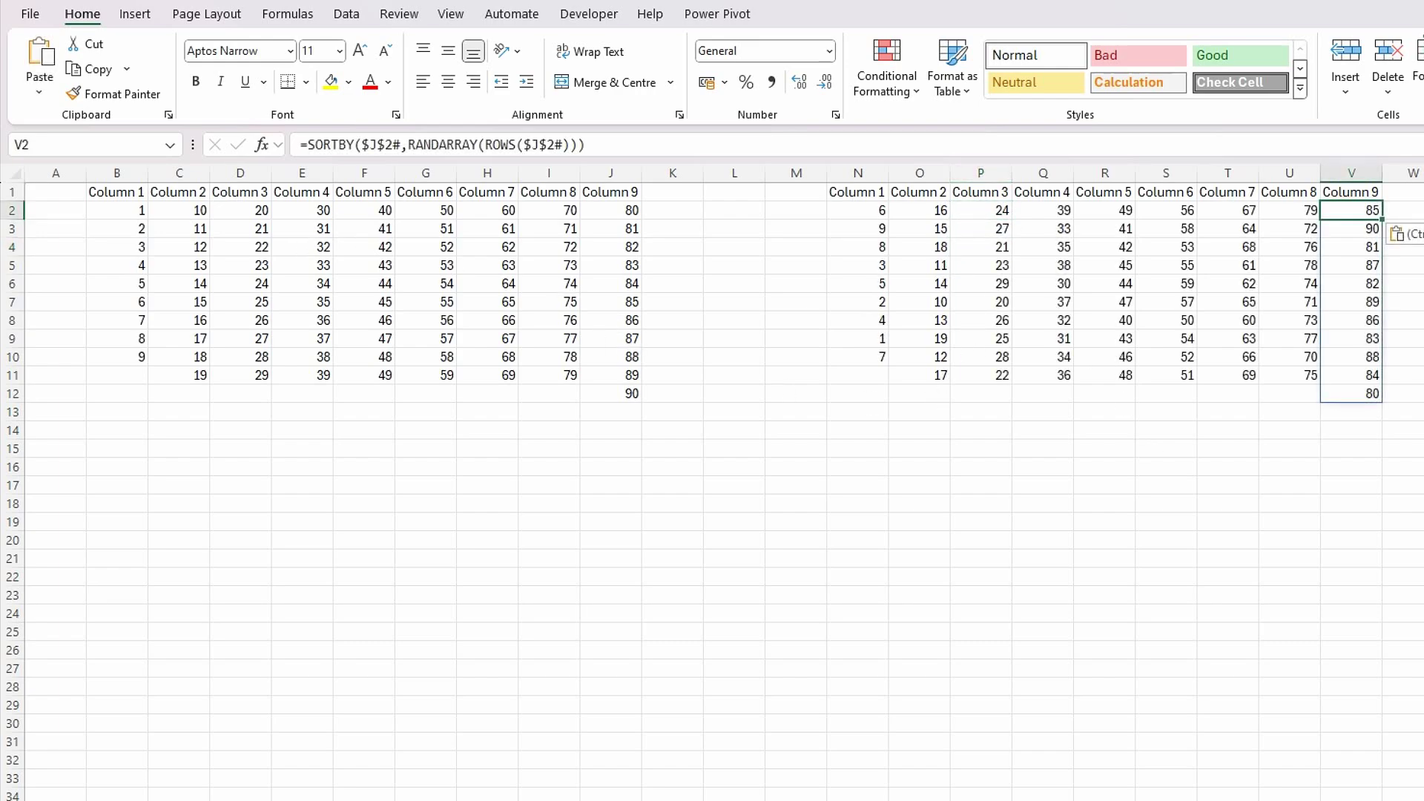
# - Recalculate the sheet a few times to check the random reordering of all nine columns in N:V
pyautogui.click(858, 483)
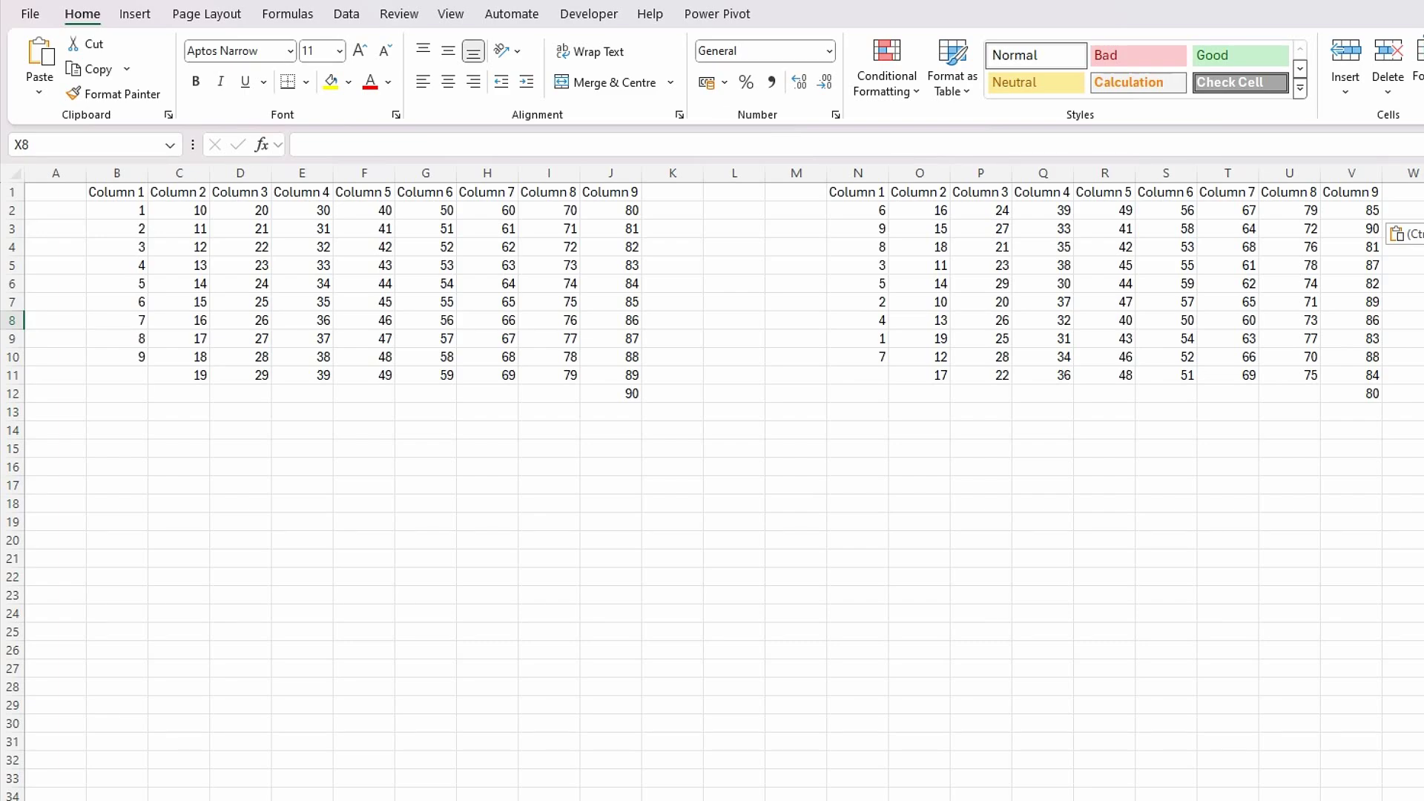
pyautogui.press('F9')
pyautogui.press('F9')
pyautogui.press('F9')
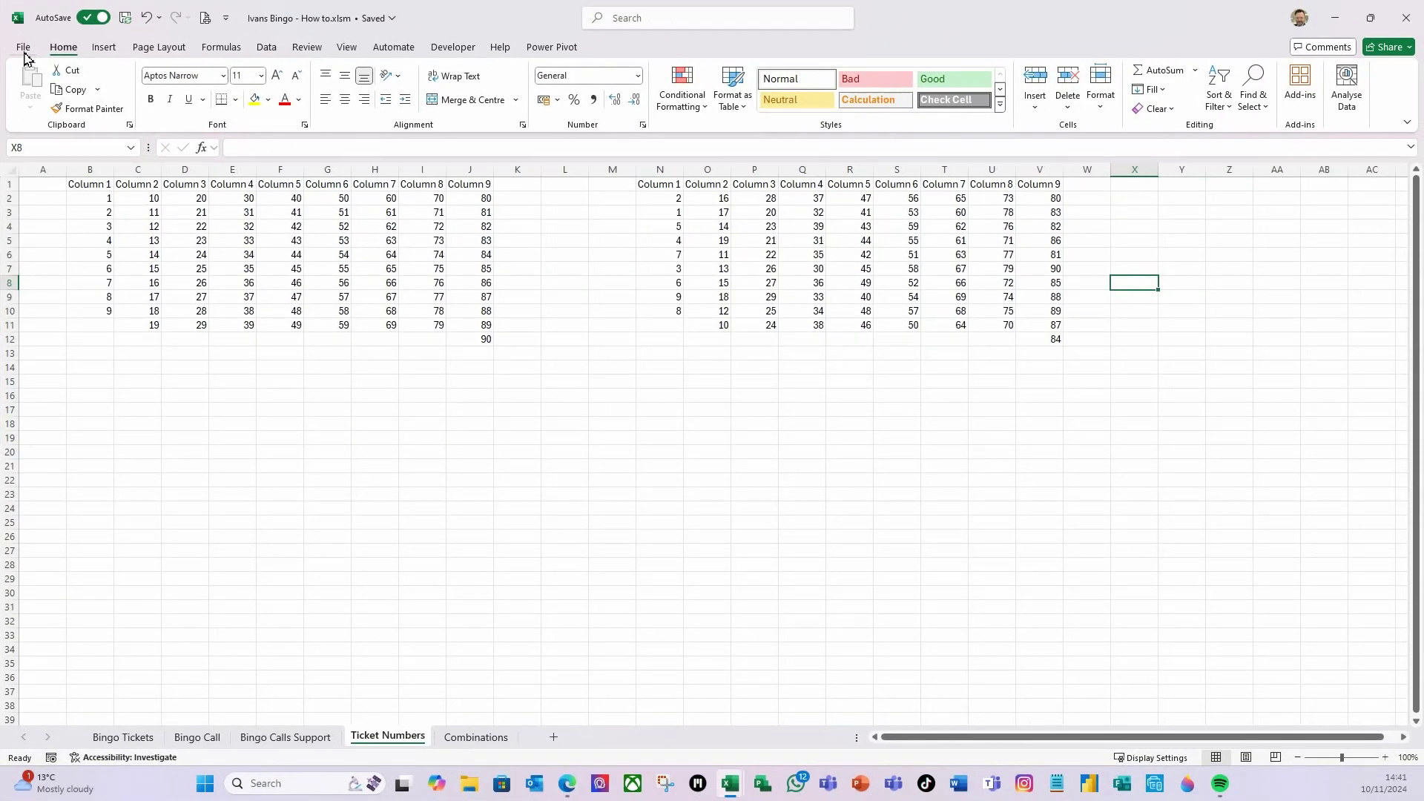
# - Set the workbook calculation option to Manual in the Excel formula options
pyautogui.click(31, 52)
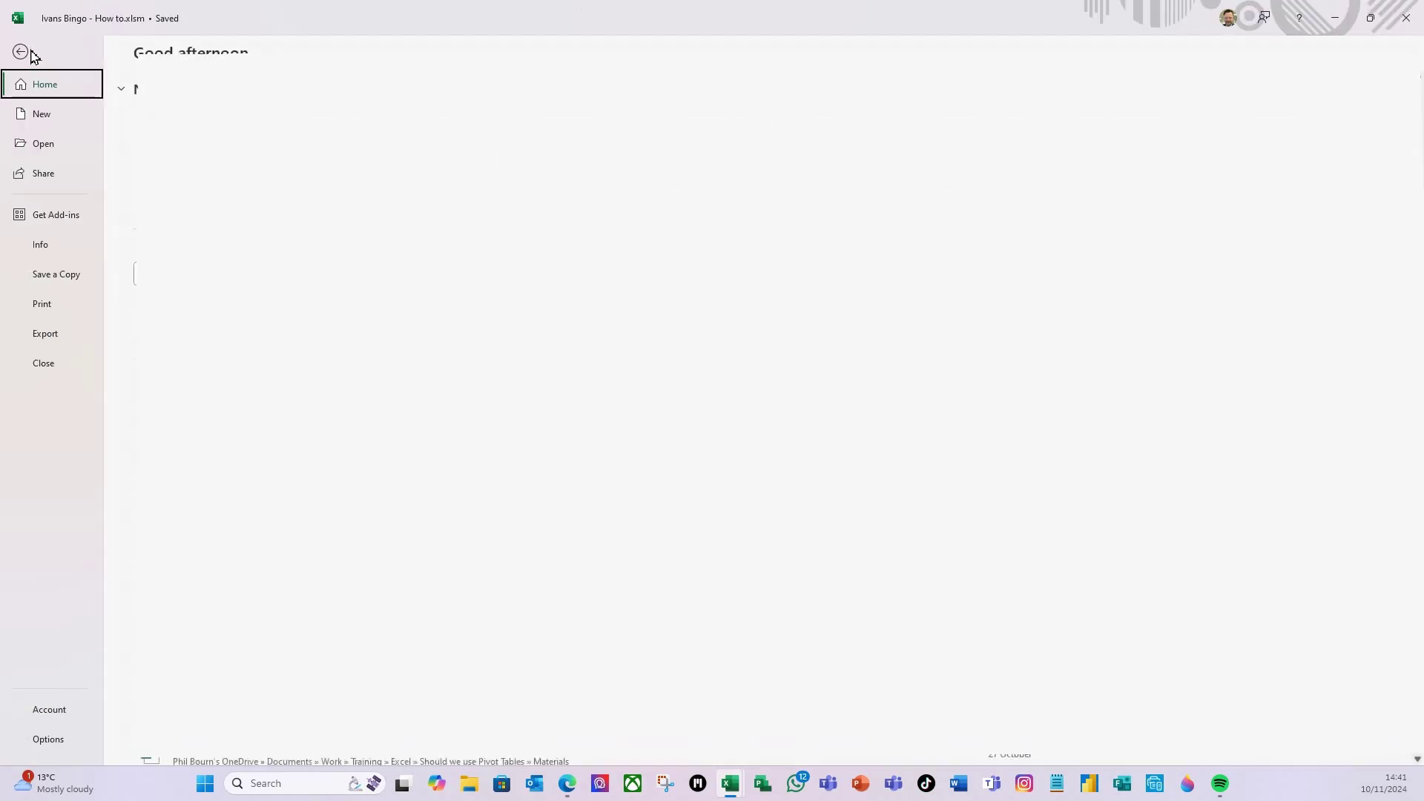
pyautogui.click(49, 740)
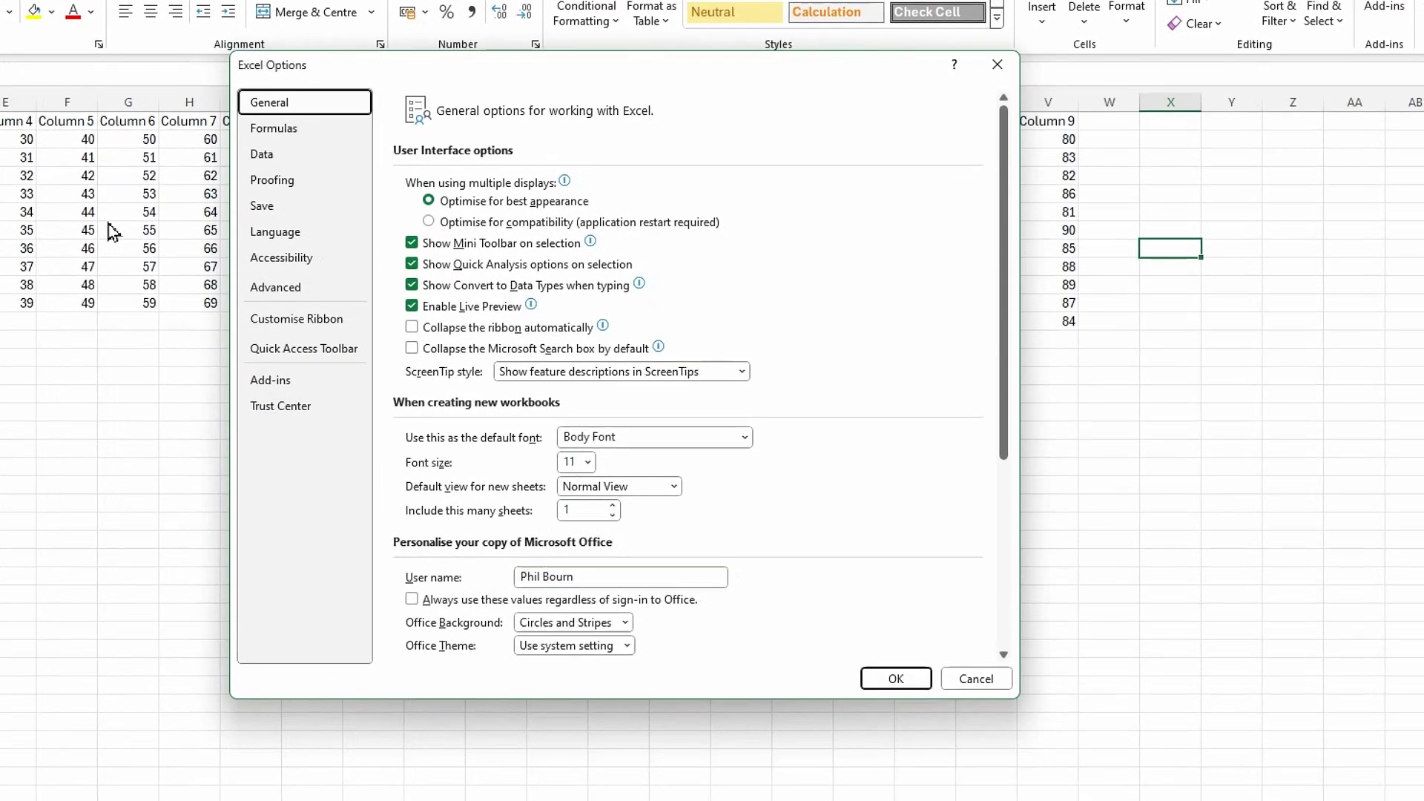
pyautogui.click(267, 127)
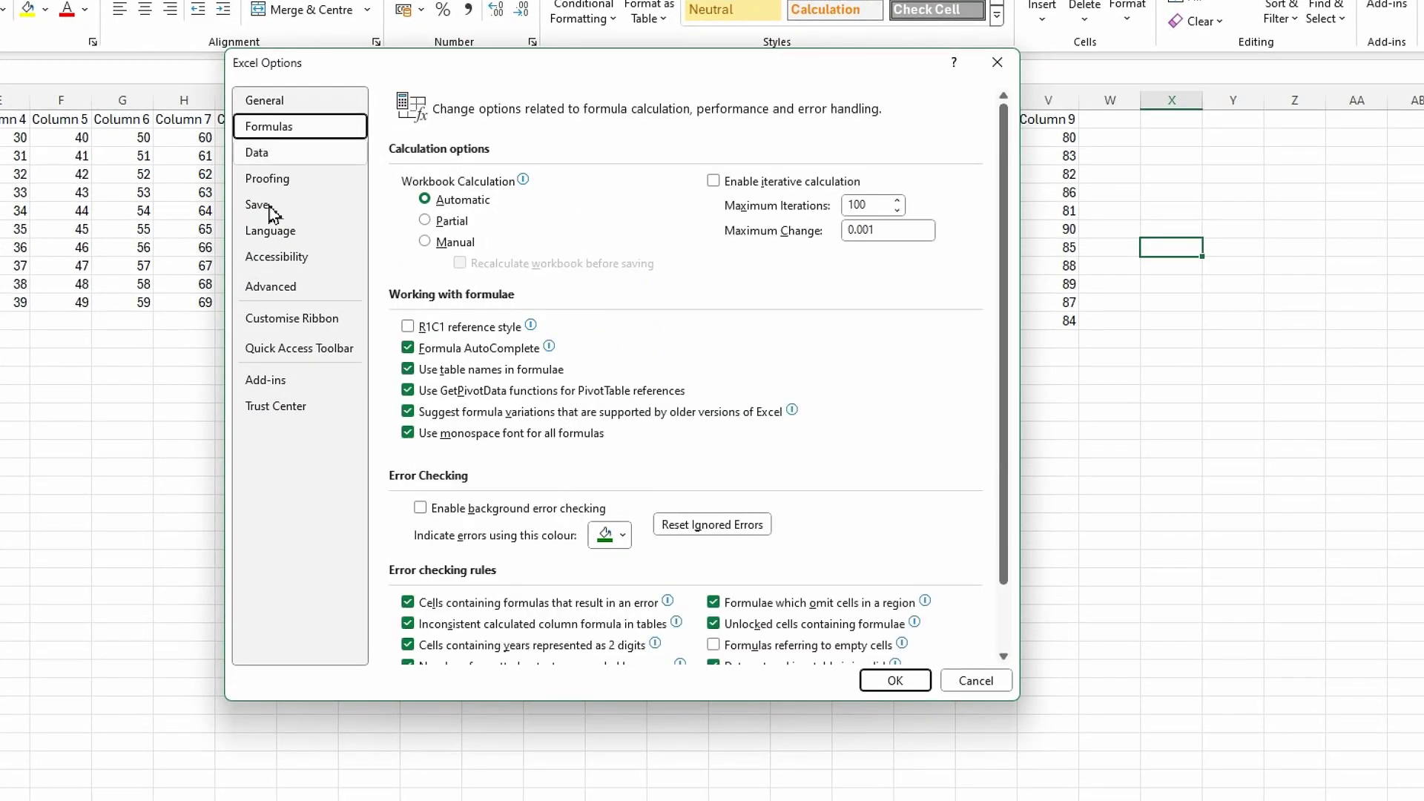
pyautogui.click(424, 242)
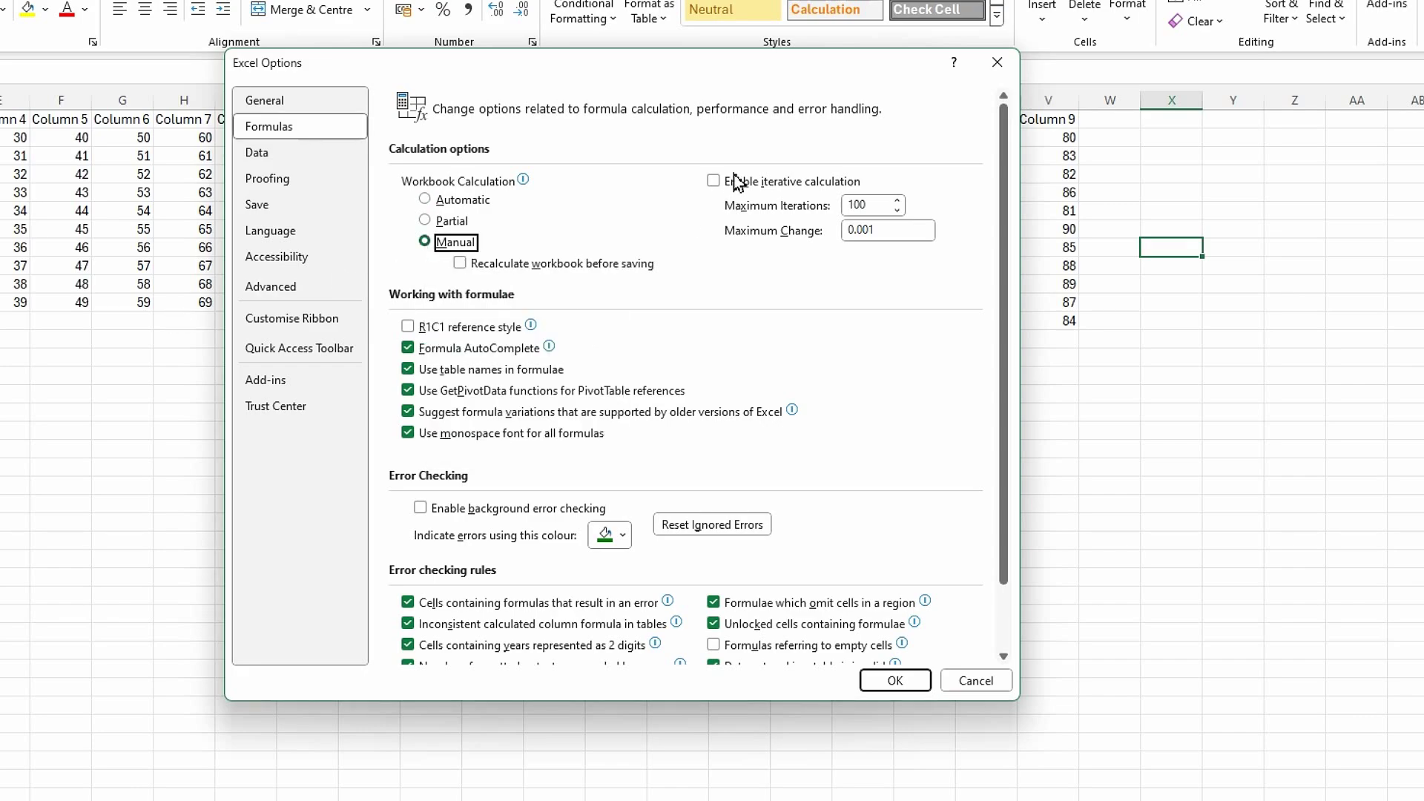
pyautogui.click(898, 684)
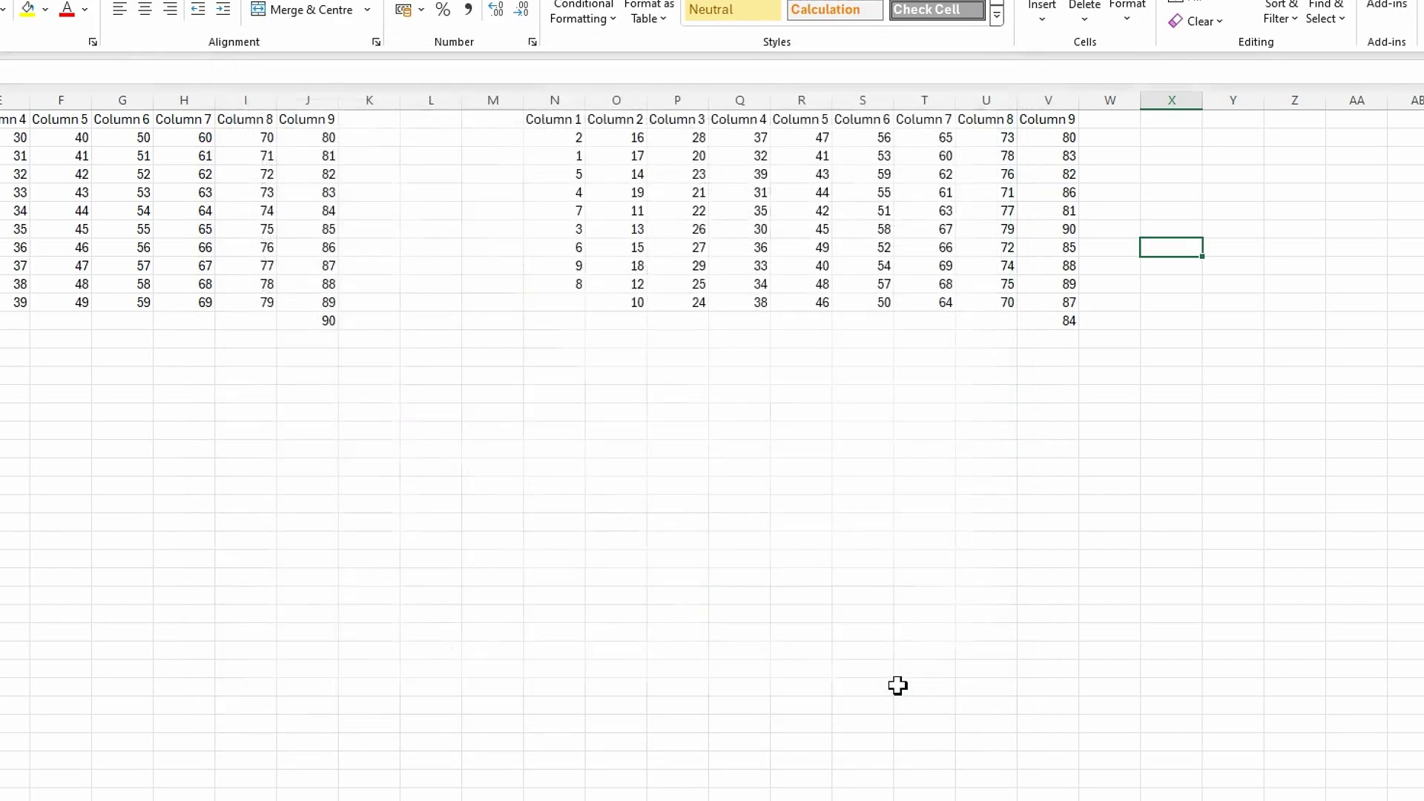
pyautogui.moveTo(800, 412); pyautogui.dragTo(800, 394)
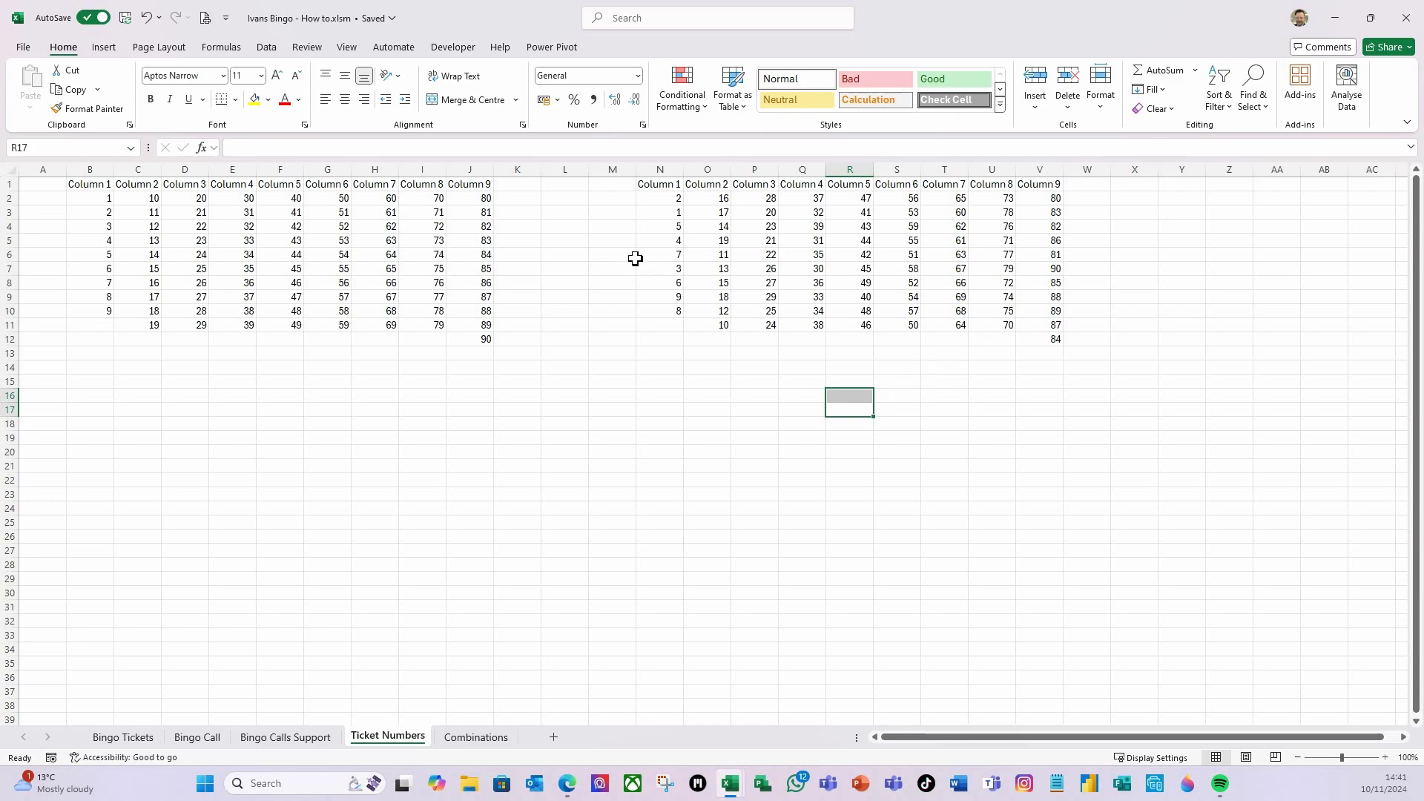
# - Enter the test formula =ROWS(C2#) in M3 to count the rows of the Column 2 list
pyautogui.click(631, 256)
pyautogui.click(603, 215)
pyautogui.write('=row')
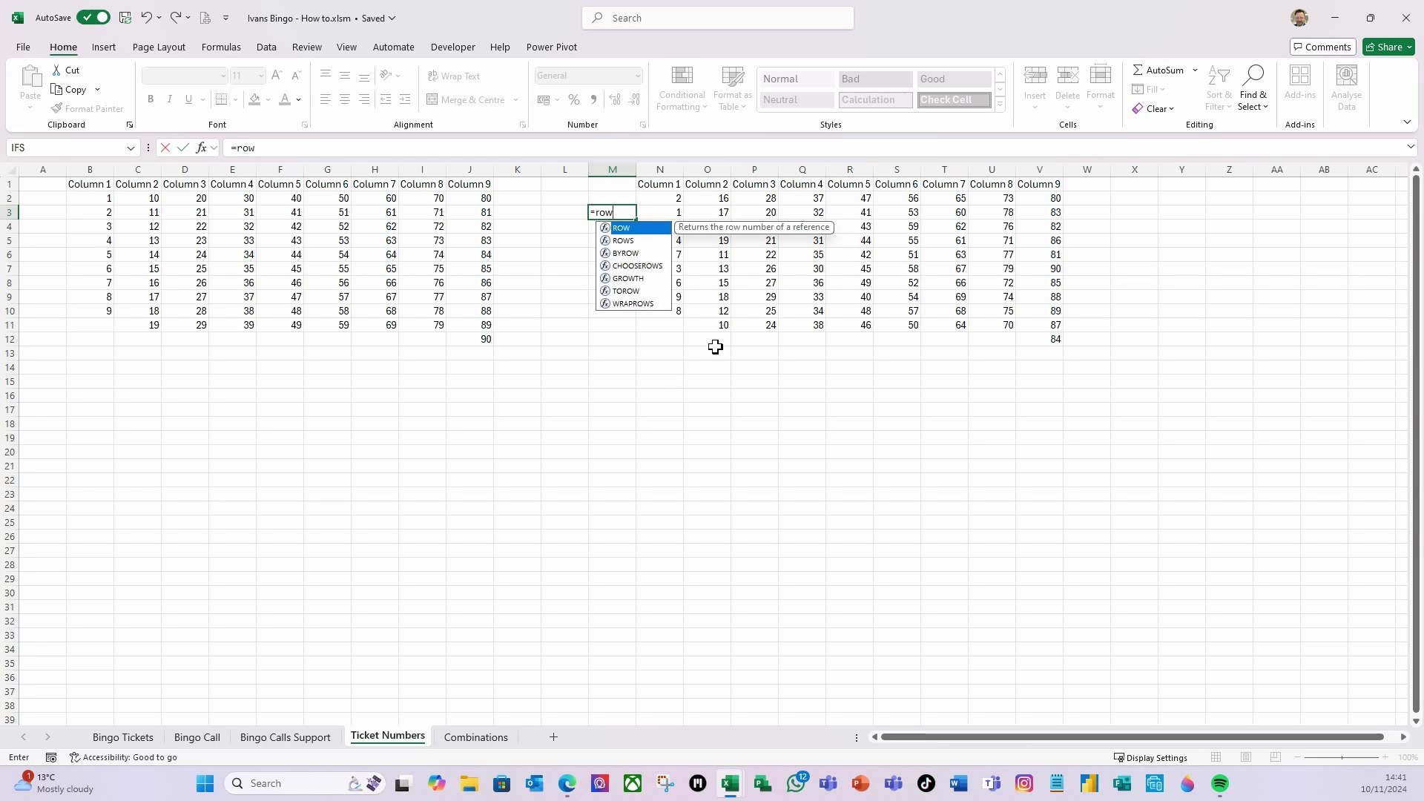
pyautogui.doubleClick(622, 242)
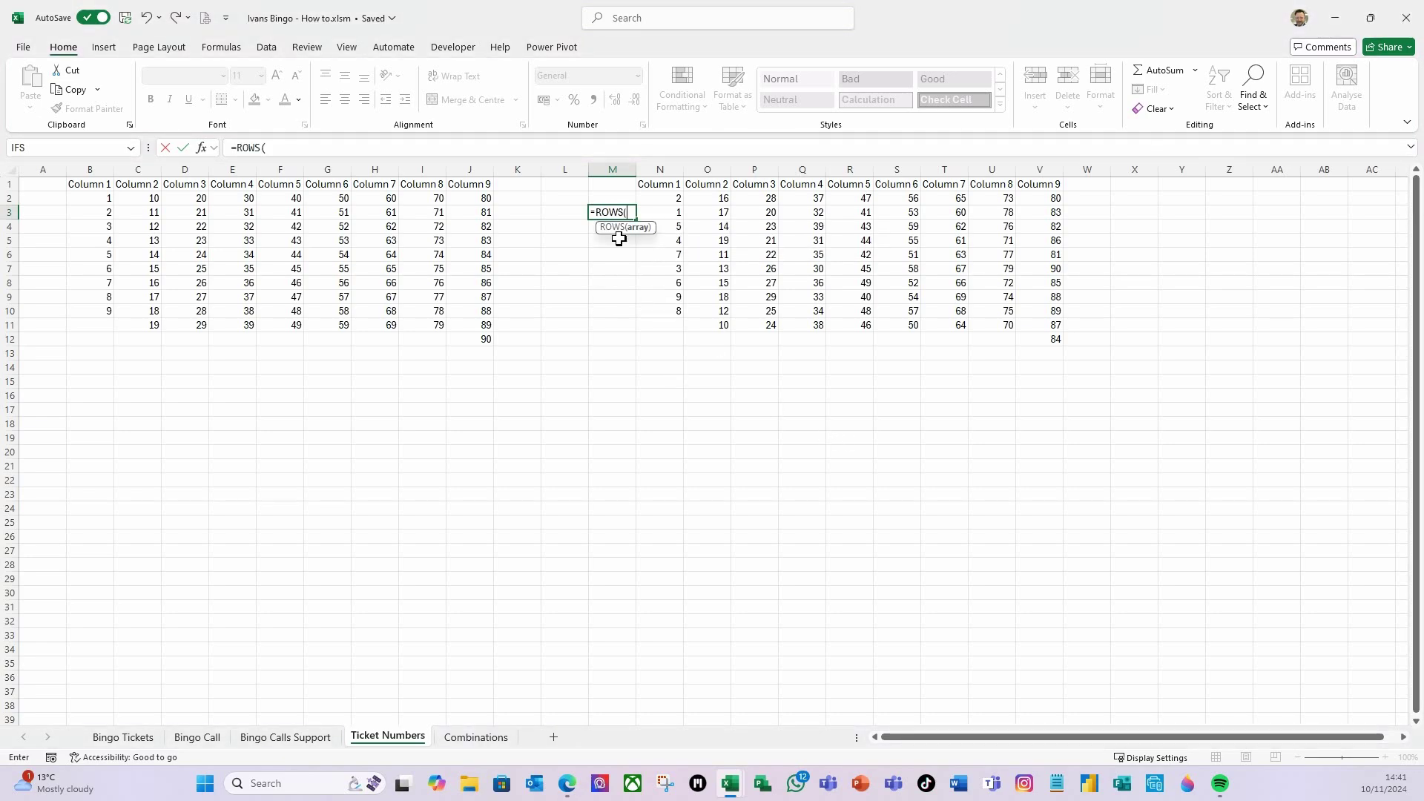
pyautogui.click(137, 199)
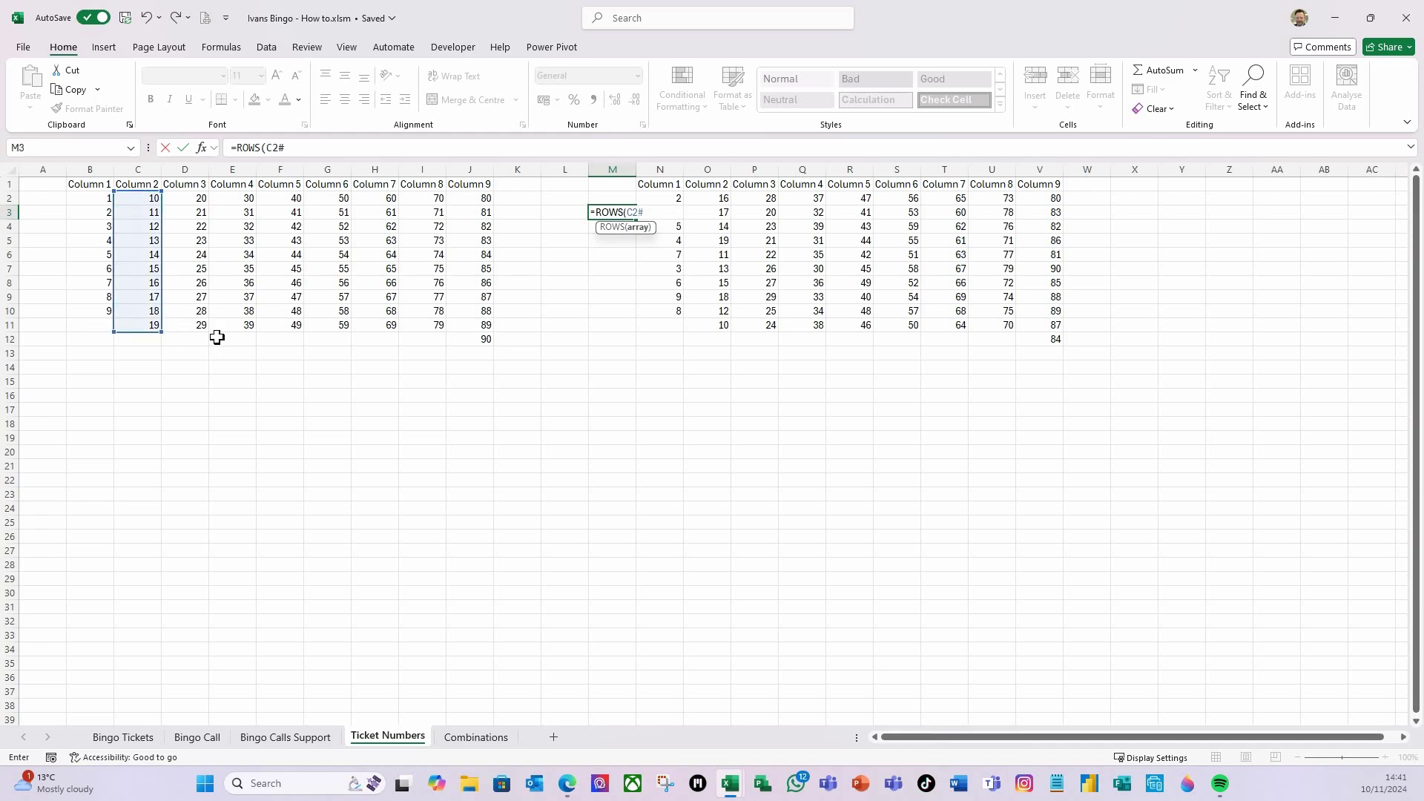
pyautogui.write(')')
pyautogui.press('Return')
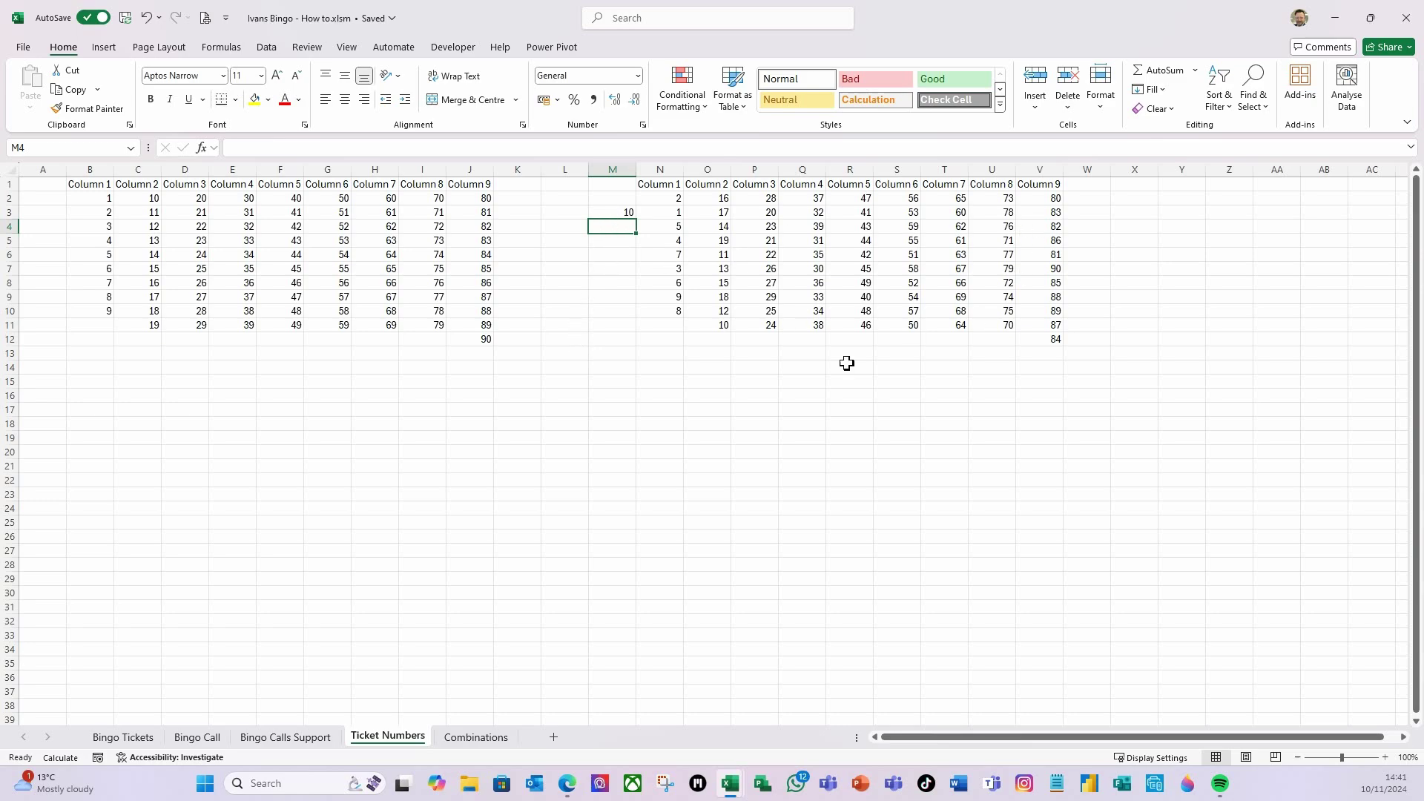
pyautogui.click(615, 212)
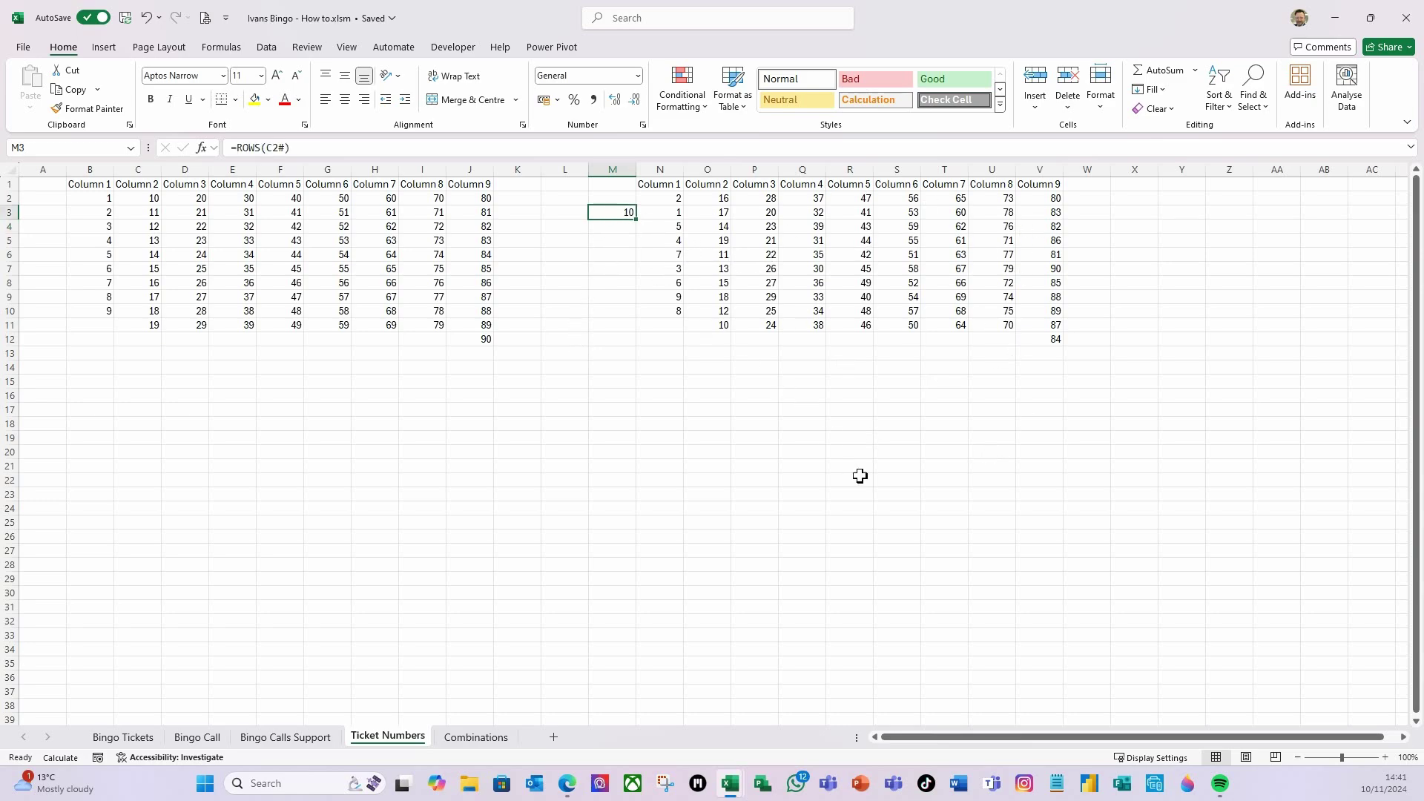
# - Recalculate the sheet manually to reshuffle the columns, and clear the test formula from M3
pyautogui.click(853, 412)
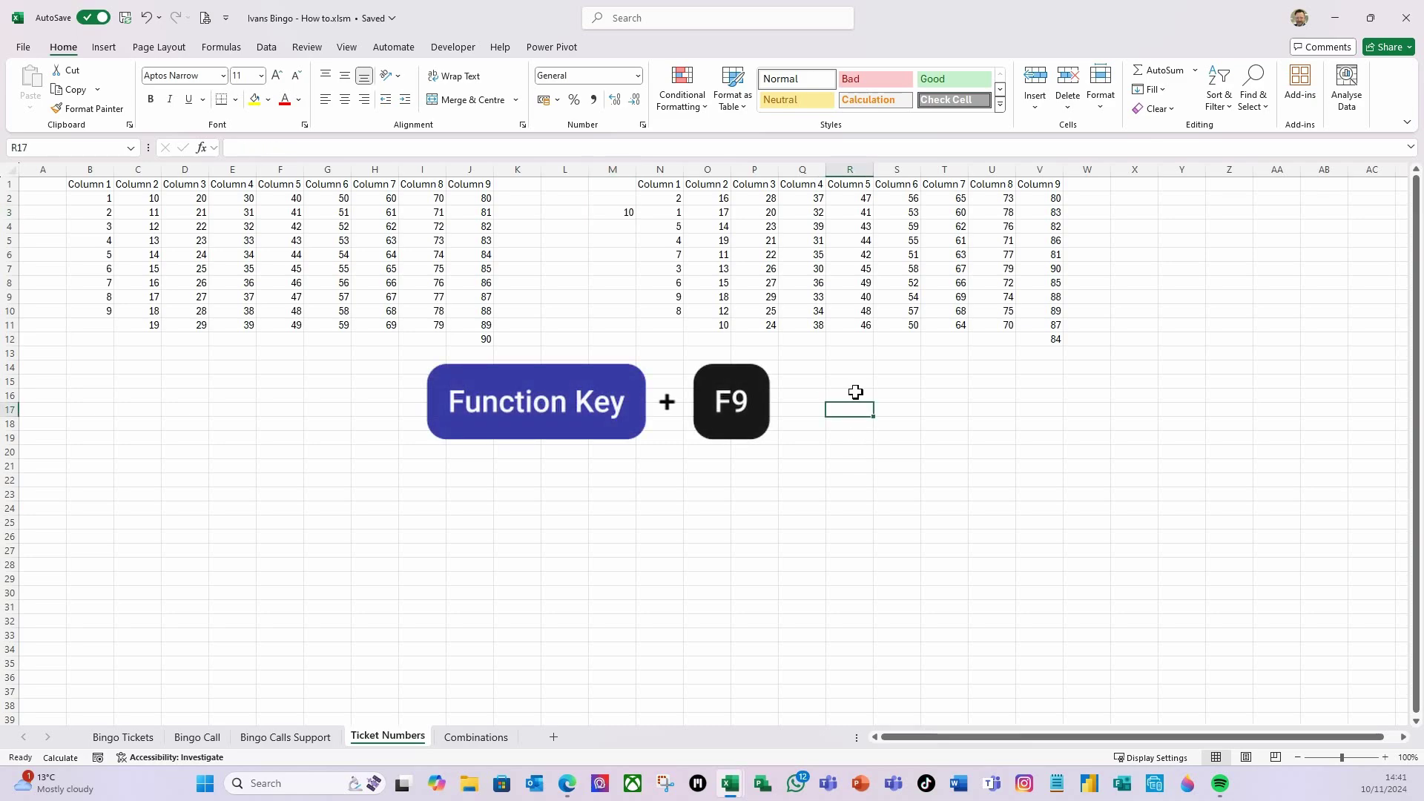
pyautogui.press('F9')
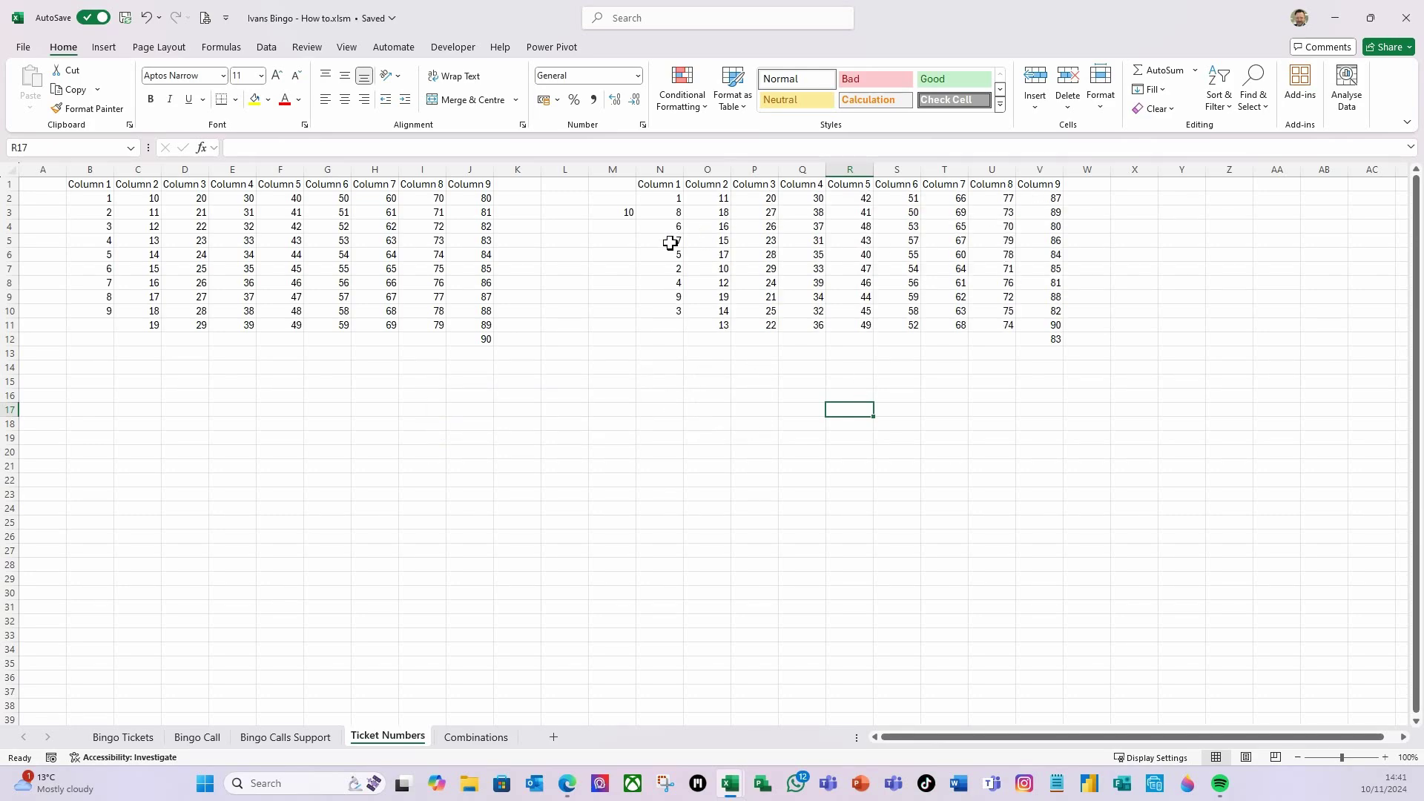
pyautogui.click(626, 217)
pyautogui.press('Delete')
pyautogui.click(653, 493)
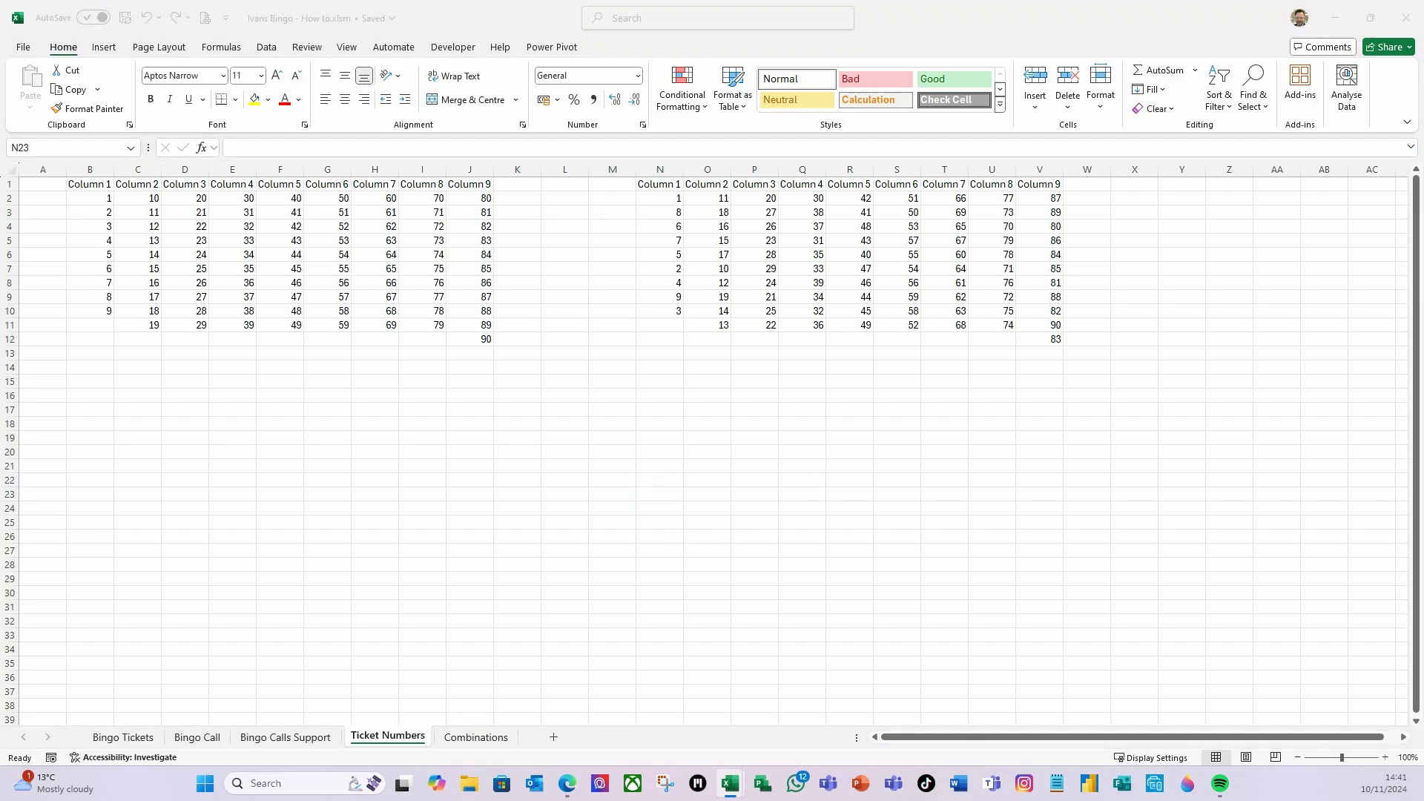
# - Add an Order heading in M1 and number the rows below it with =SEQUENCE(11) in M2
pyautogui.click(610, 183)
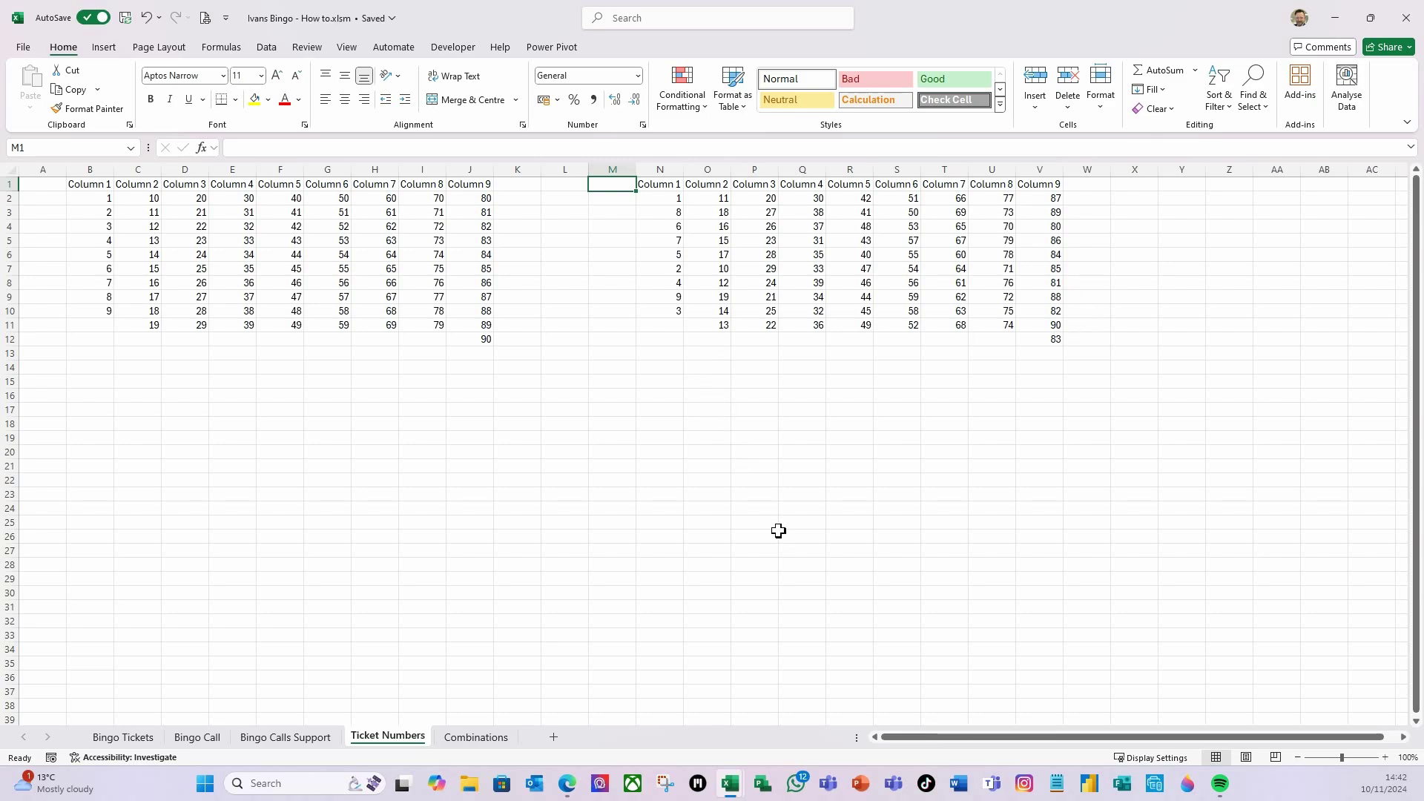
pyautogui.write('Order')
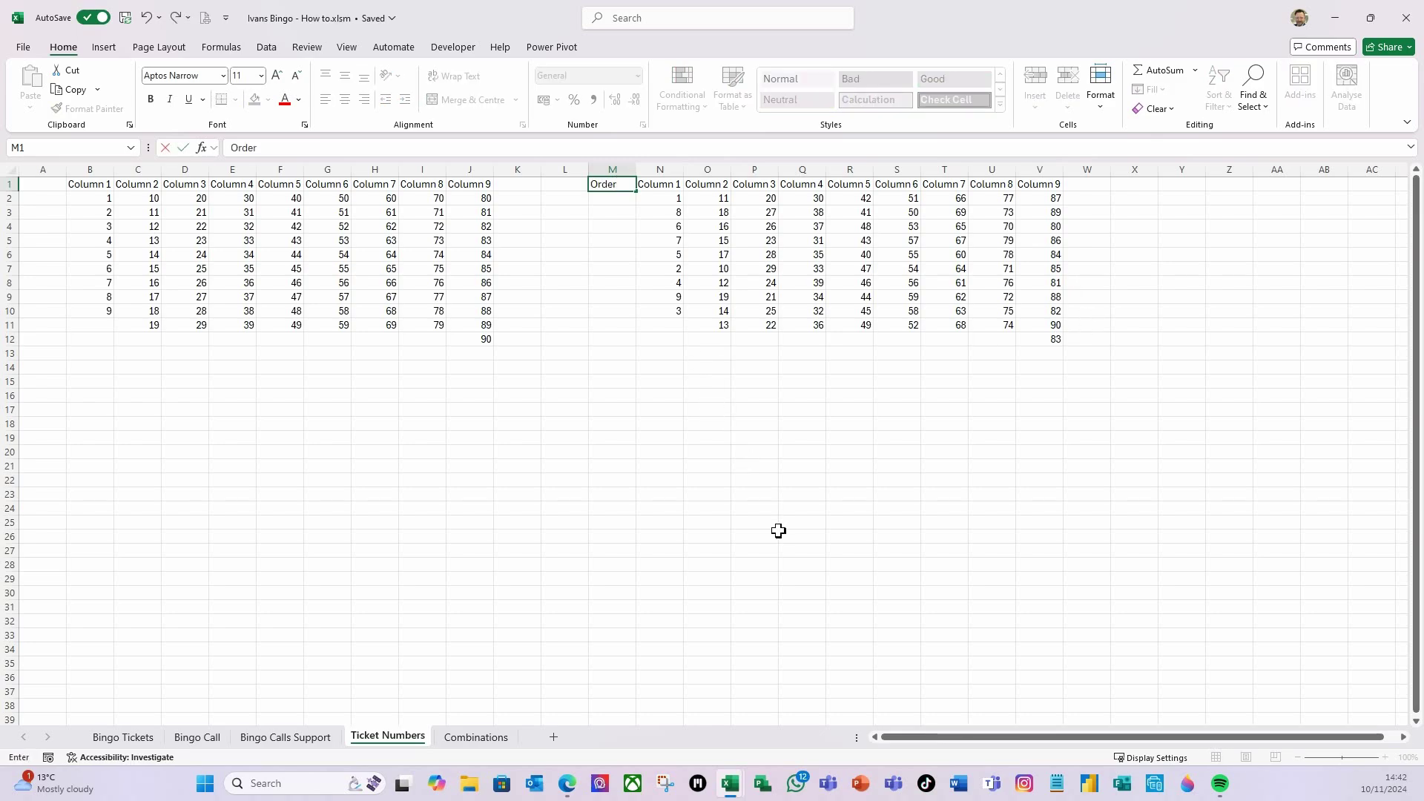
pyautogui.press('Return')
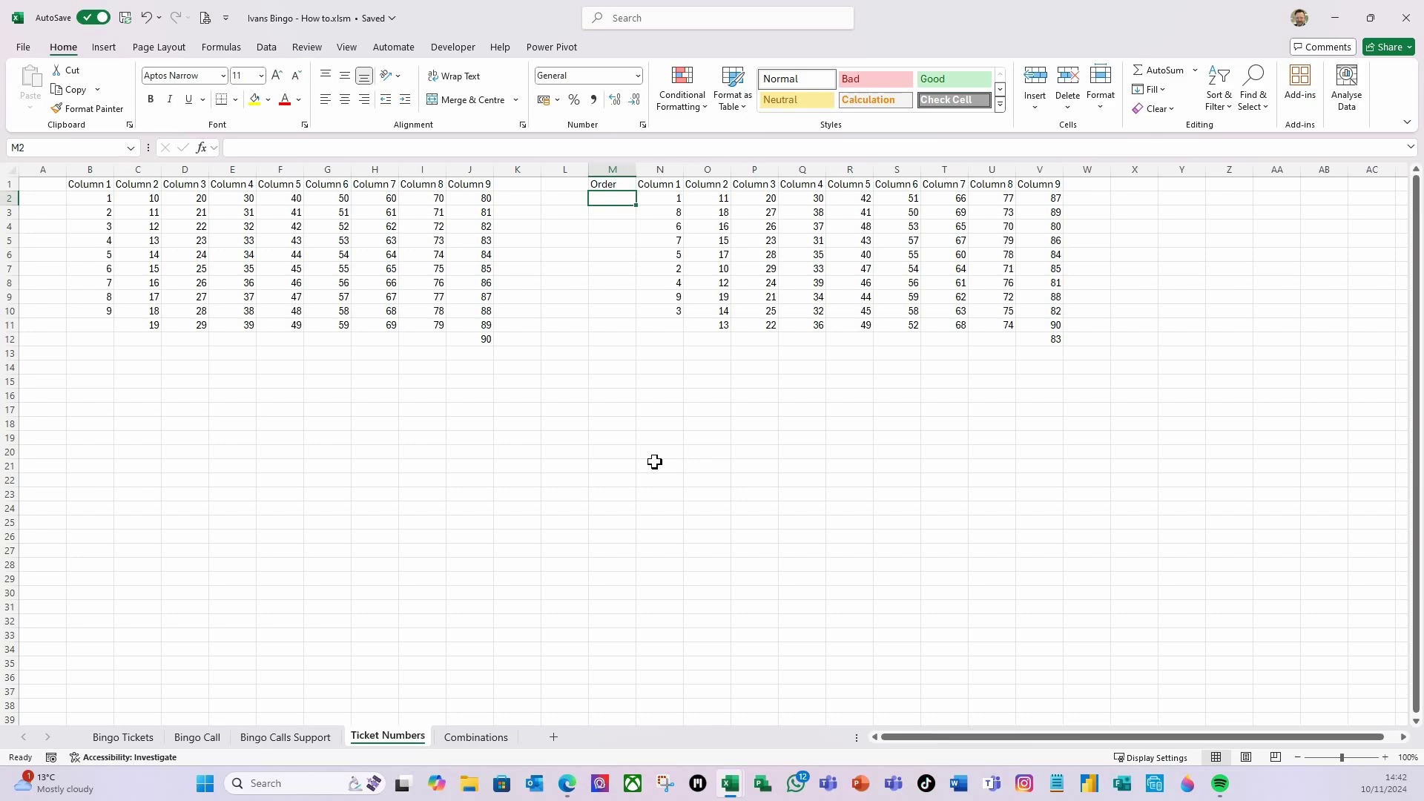
pyautogui.write('=')
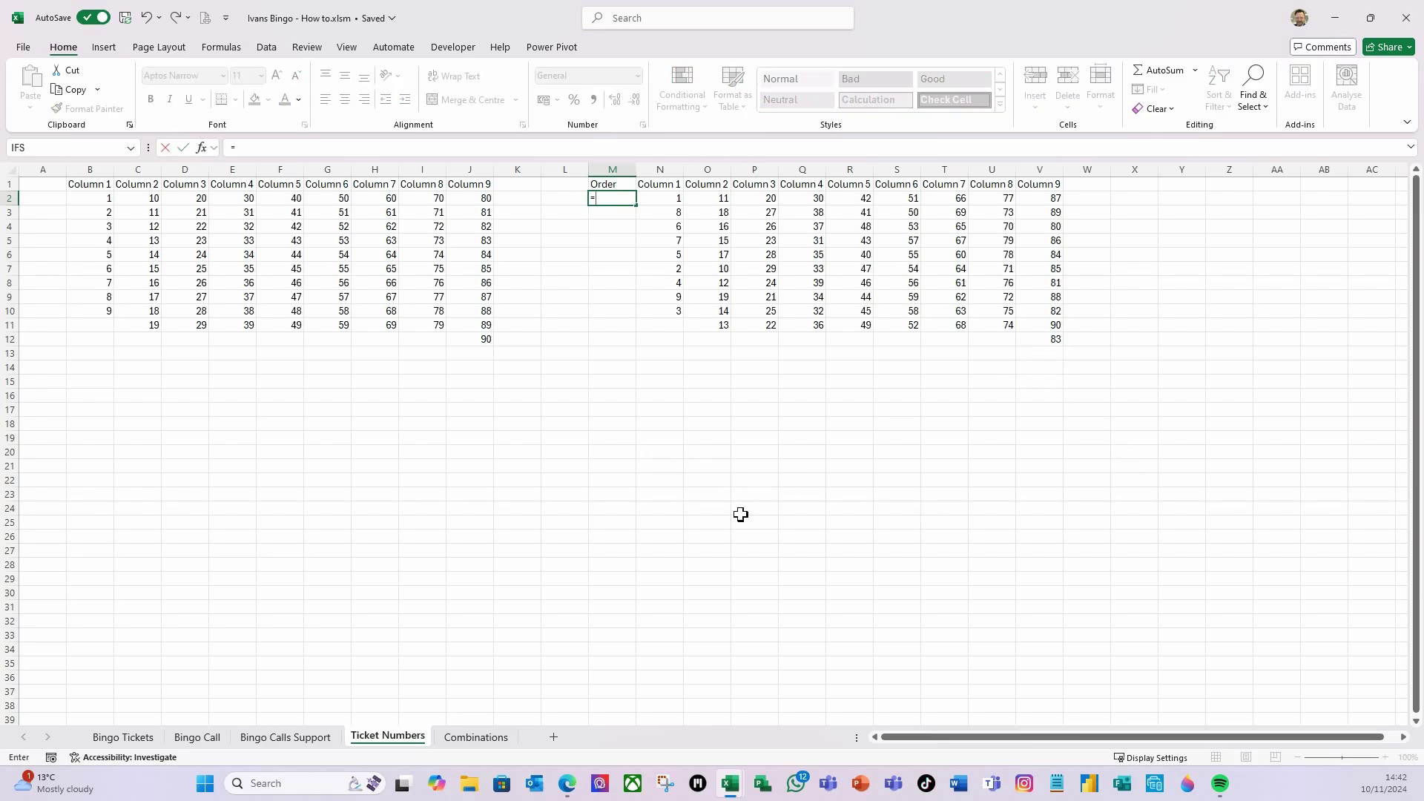
pyautogui.write('seq')
pyautogui.press('Tab')
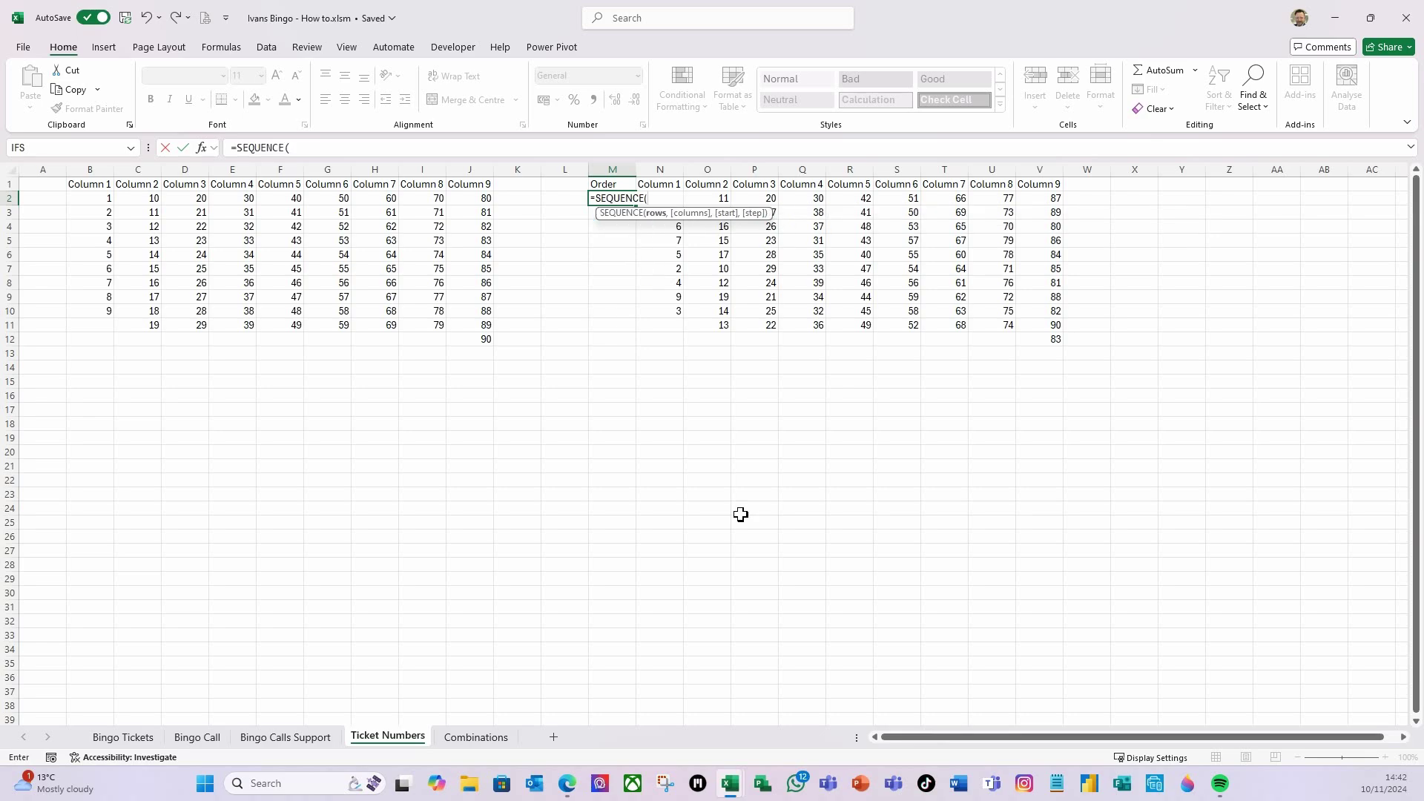
pyautogui.write('11)')
pyautogui.press('Return')
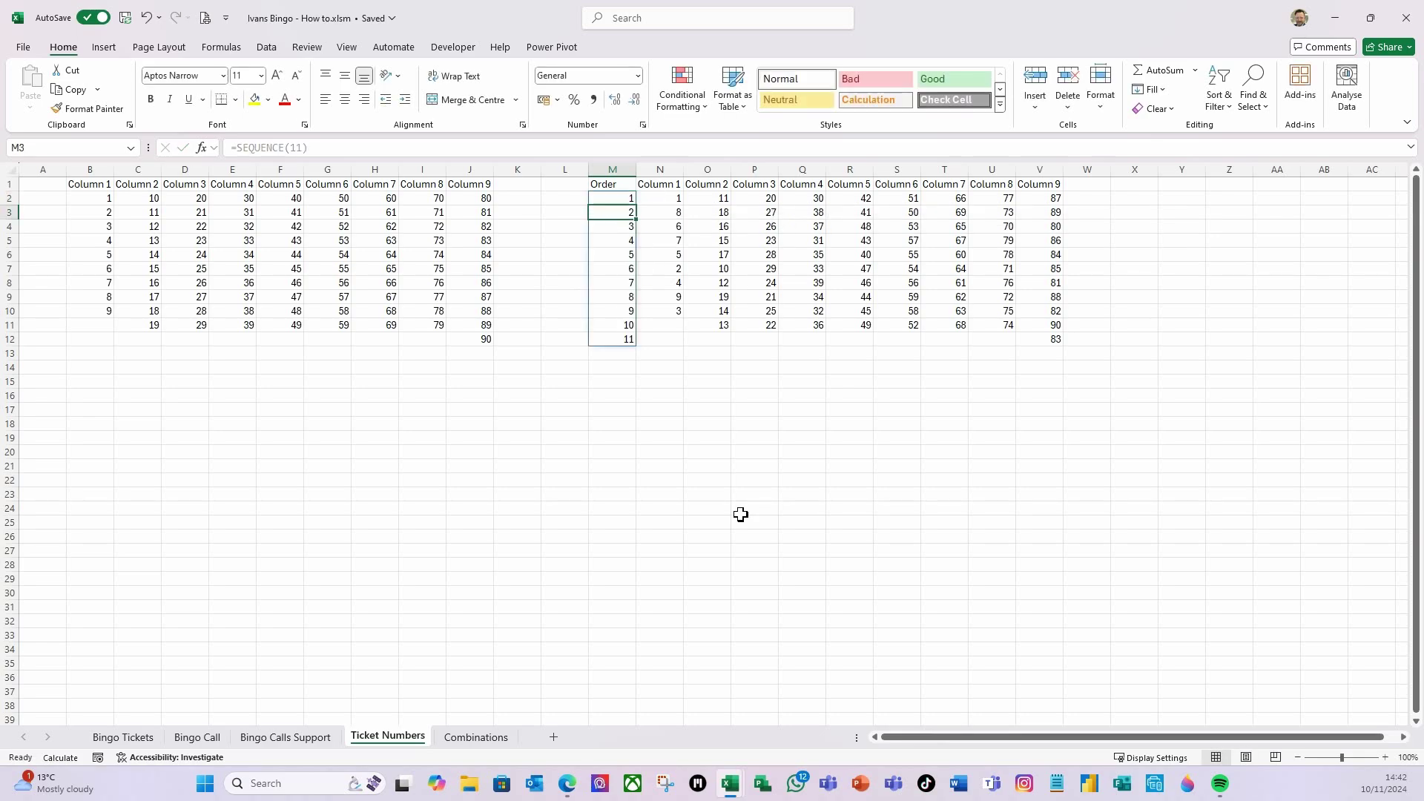
# - Replace the SEQUENCE formula in M2:M12 with static values by copying and pasting the range as values in place
pyautogui.click(613, 197)
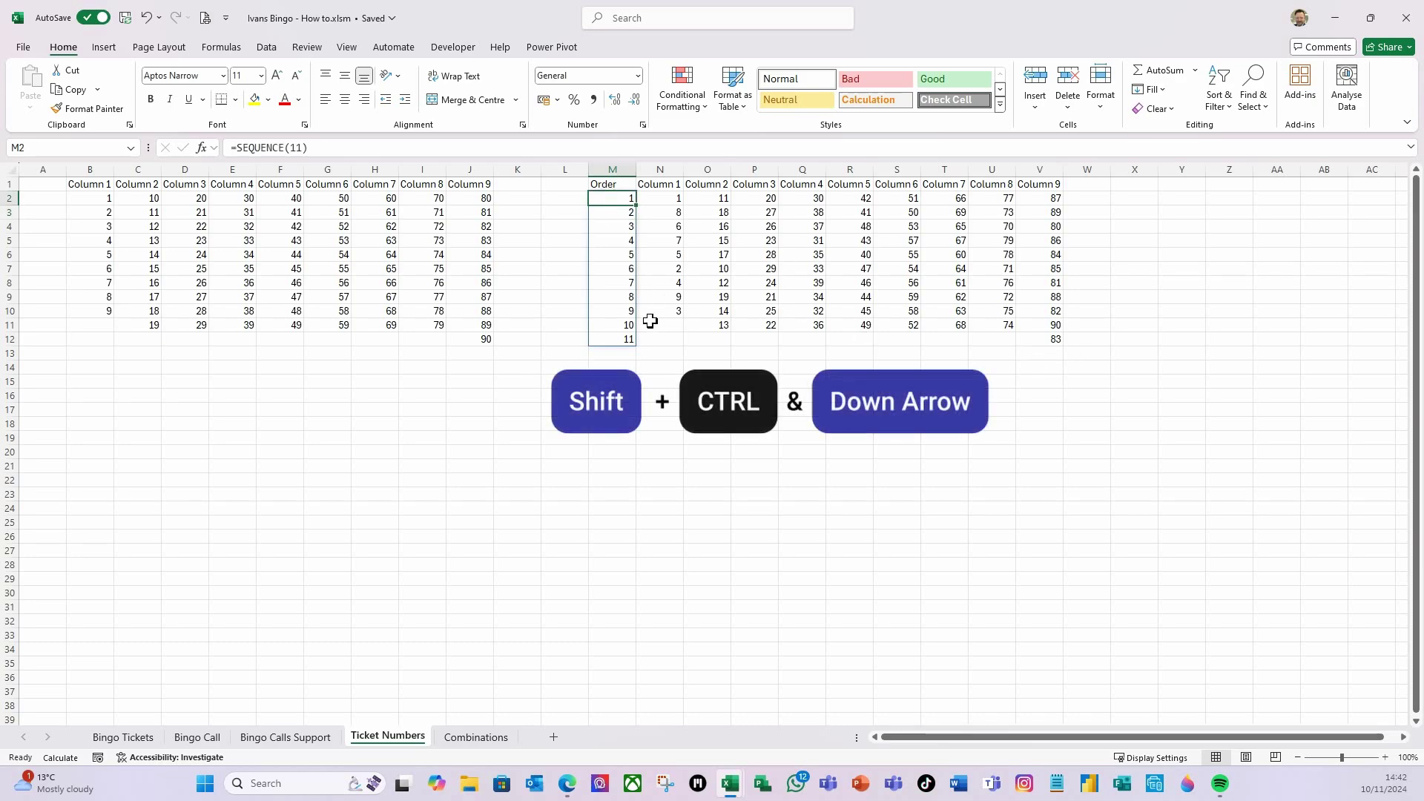
pyautogui.hotkey('ctrl', 'shift', 'Down')
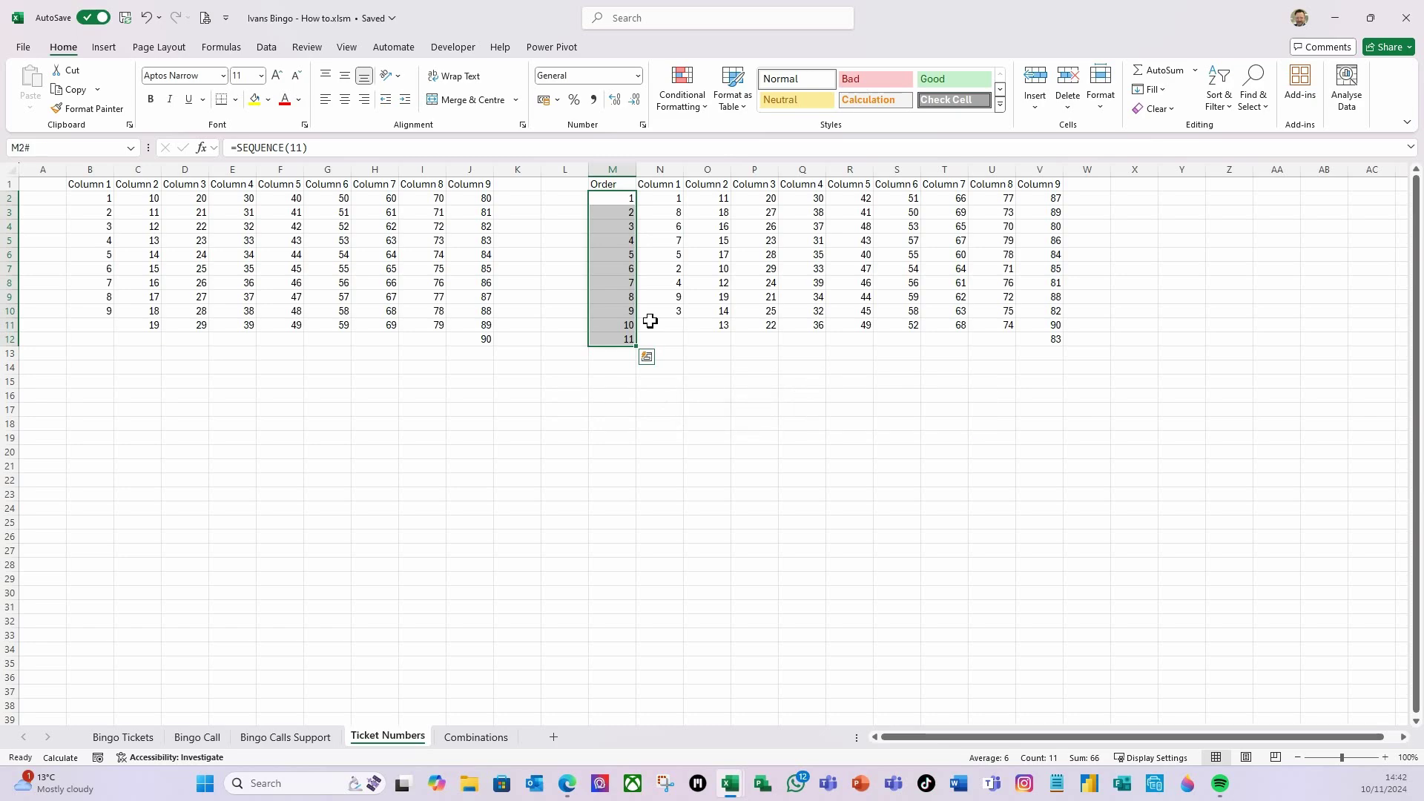
pyautogui.hotkey('ctrl', 'c')
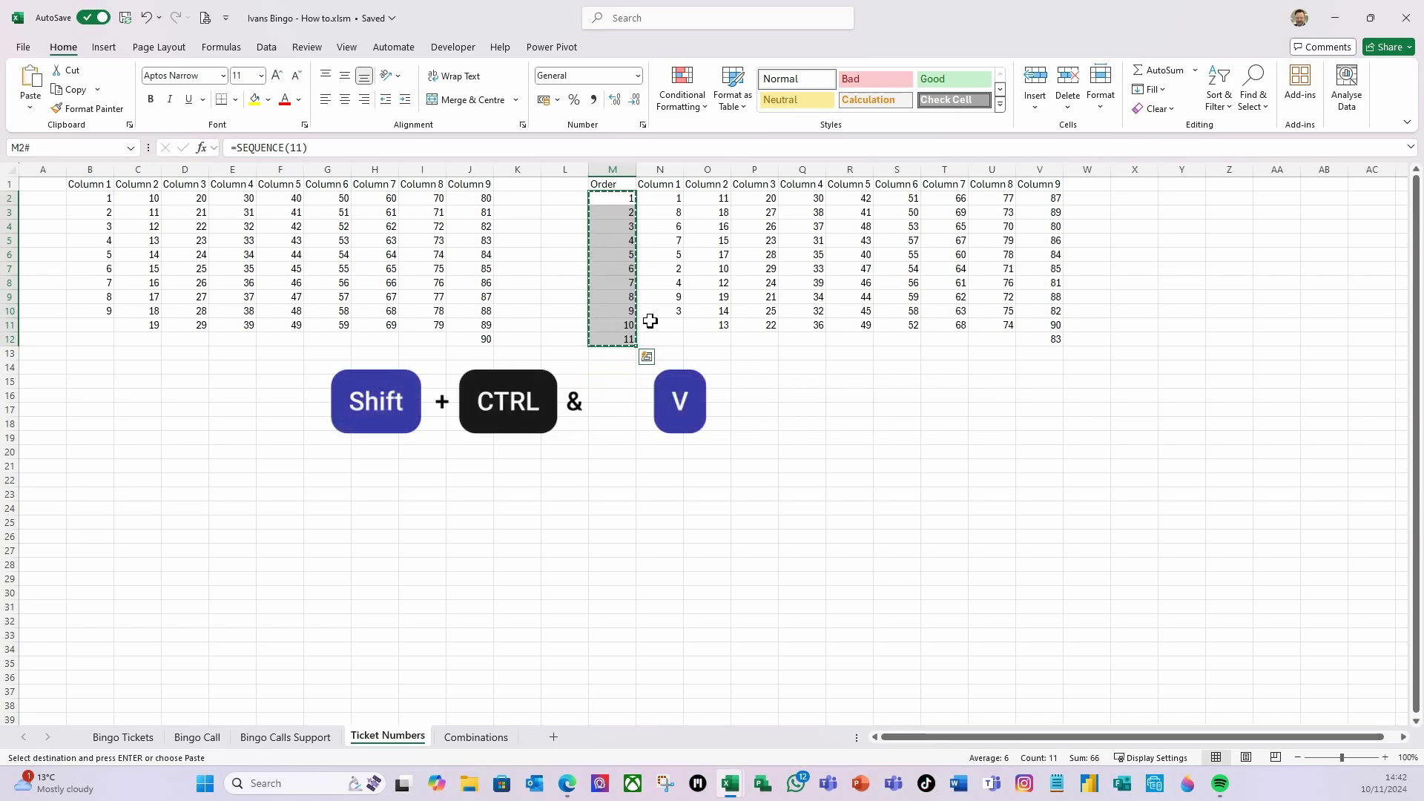
pyautogui.hotkey('ctrl', 'shift', 'v')
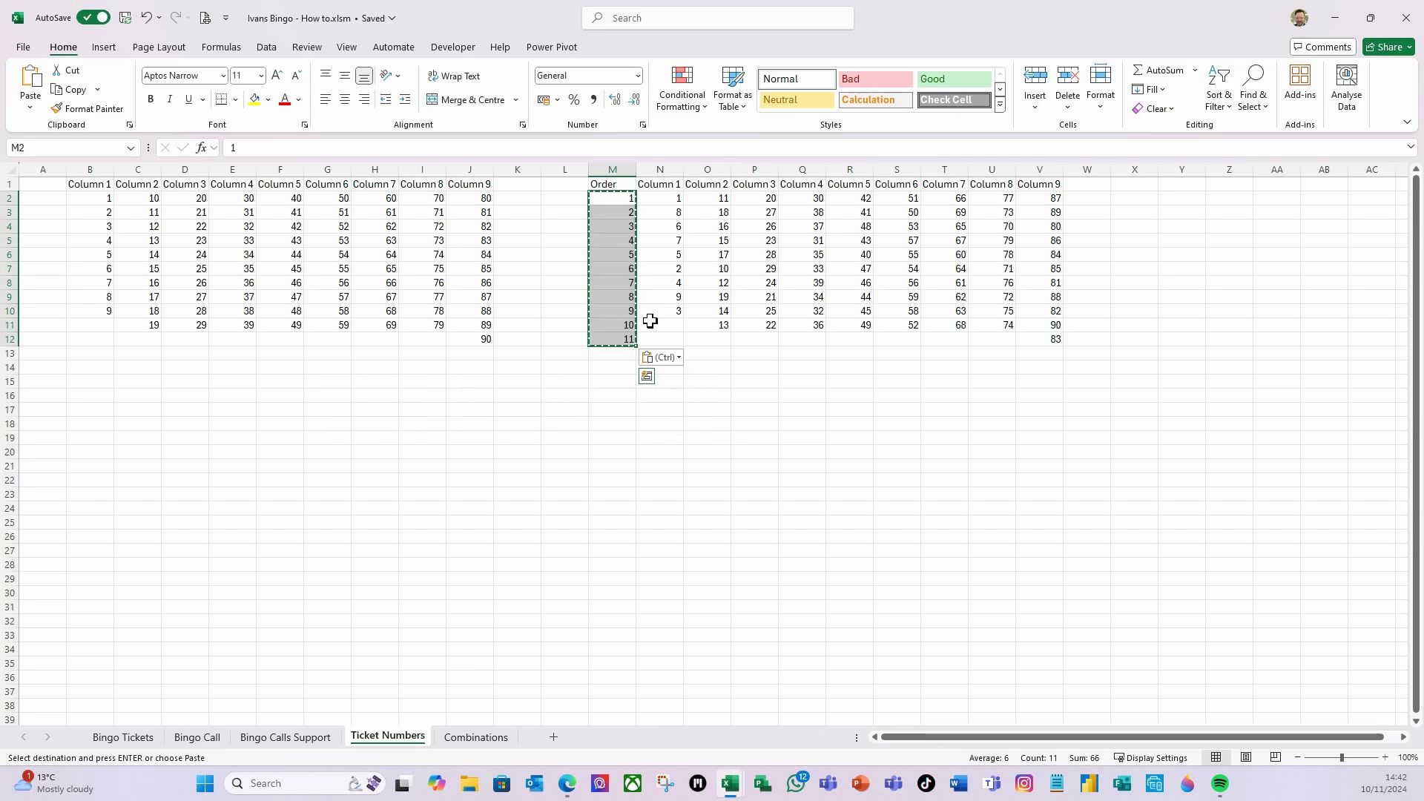
pyautogui.click(728, 356)
pyautogui.click(610, 199)
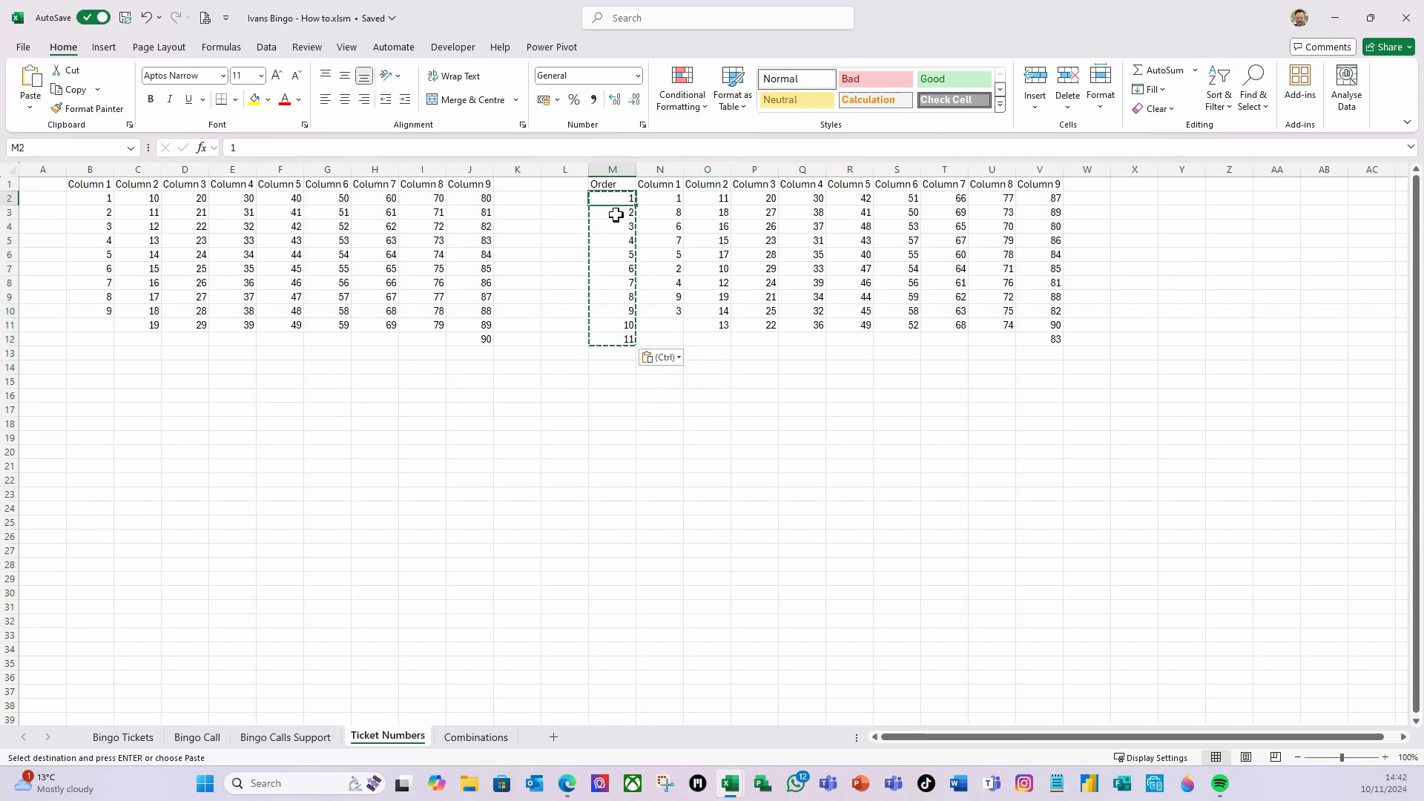
pyautogui.press('Escape')
pyautogui.click(610, 239)
pyautogui.click(613, 198)
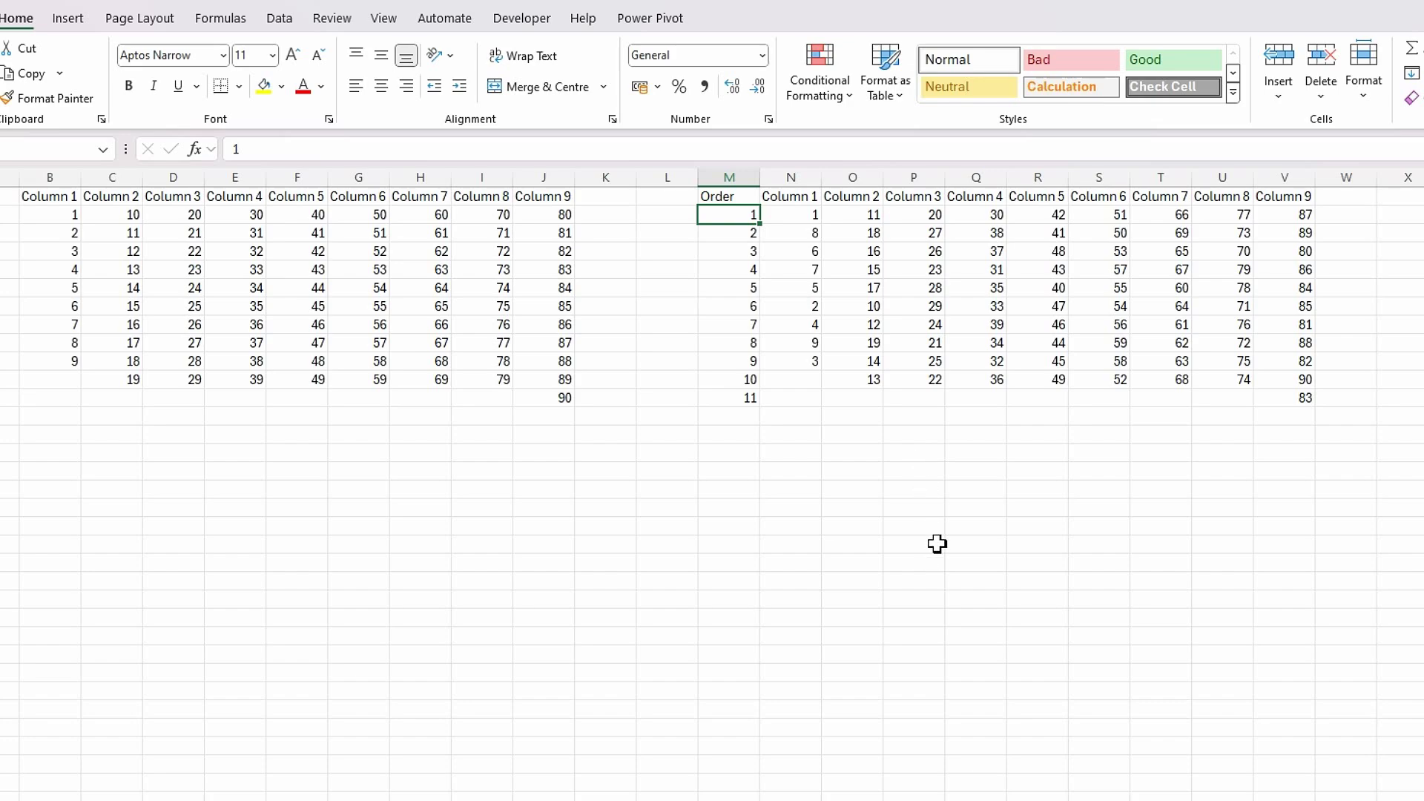
# - Recalculate the sheet several times to check the shuffling of the nine columns beside the fixed Order numbers
pyautogui.press('F9')
pyautogui.press('F9')
pyautogui.press('F9')
pyautogui.press('F9')
pyautogui.press('F9')
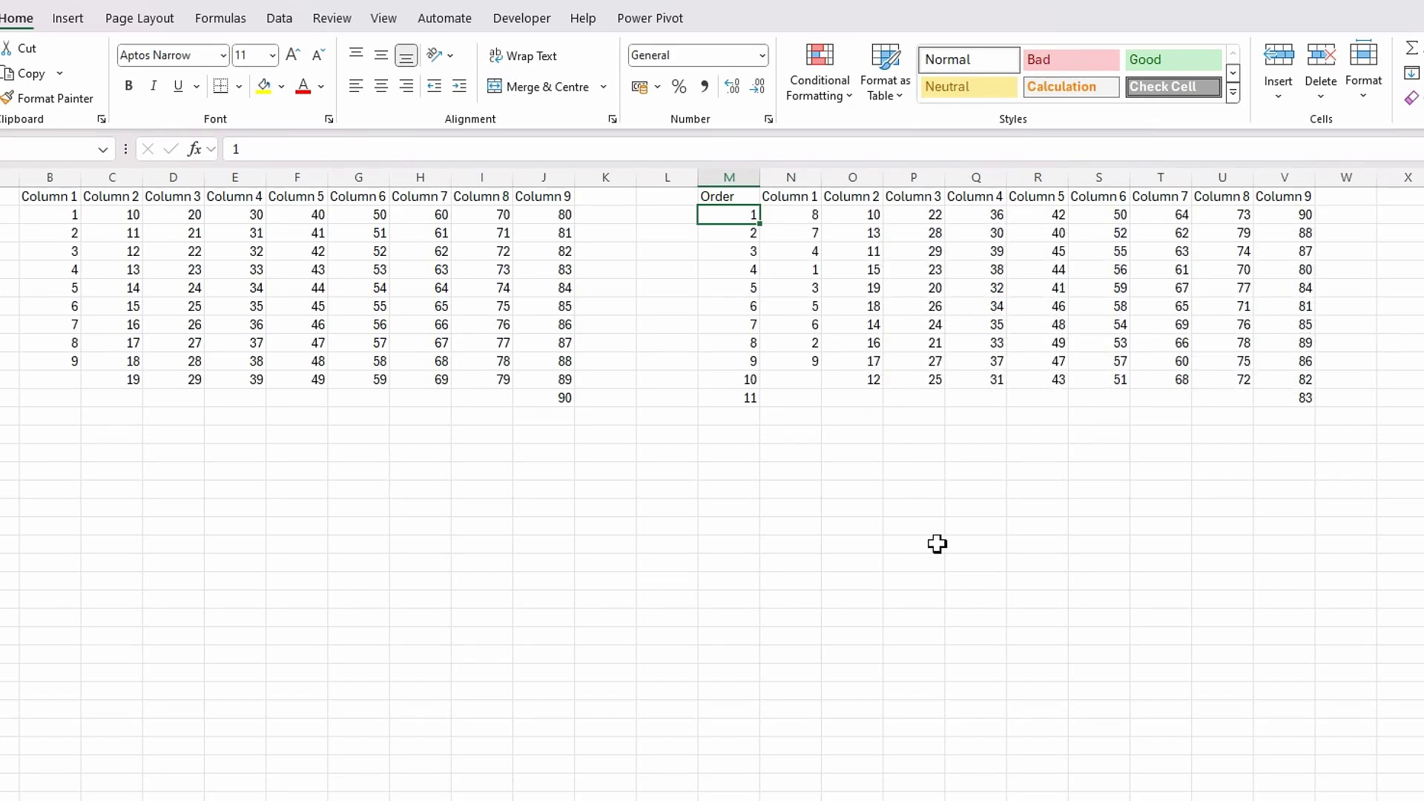